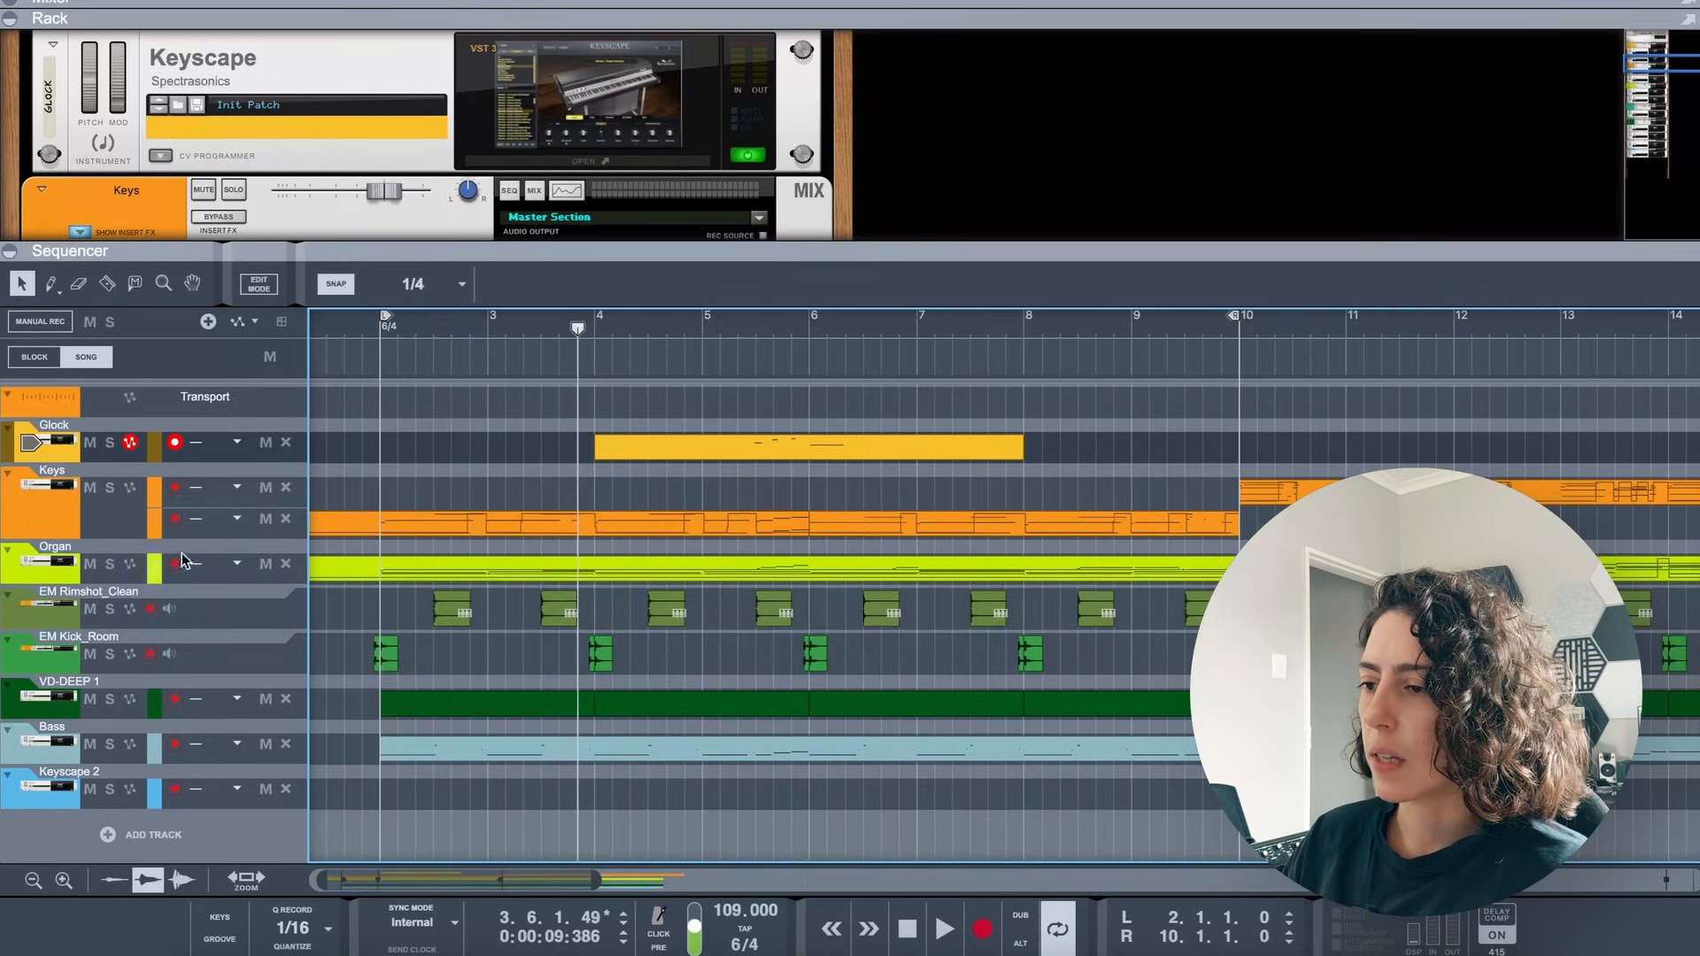
# Split the Organ clip at bar 10 and mute the section before the cut
pyautogui.click(496, 579)
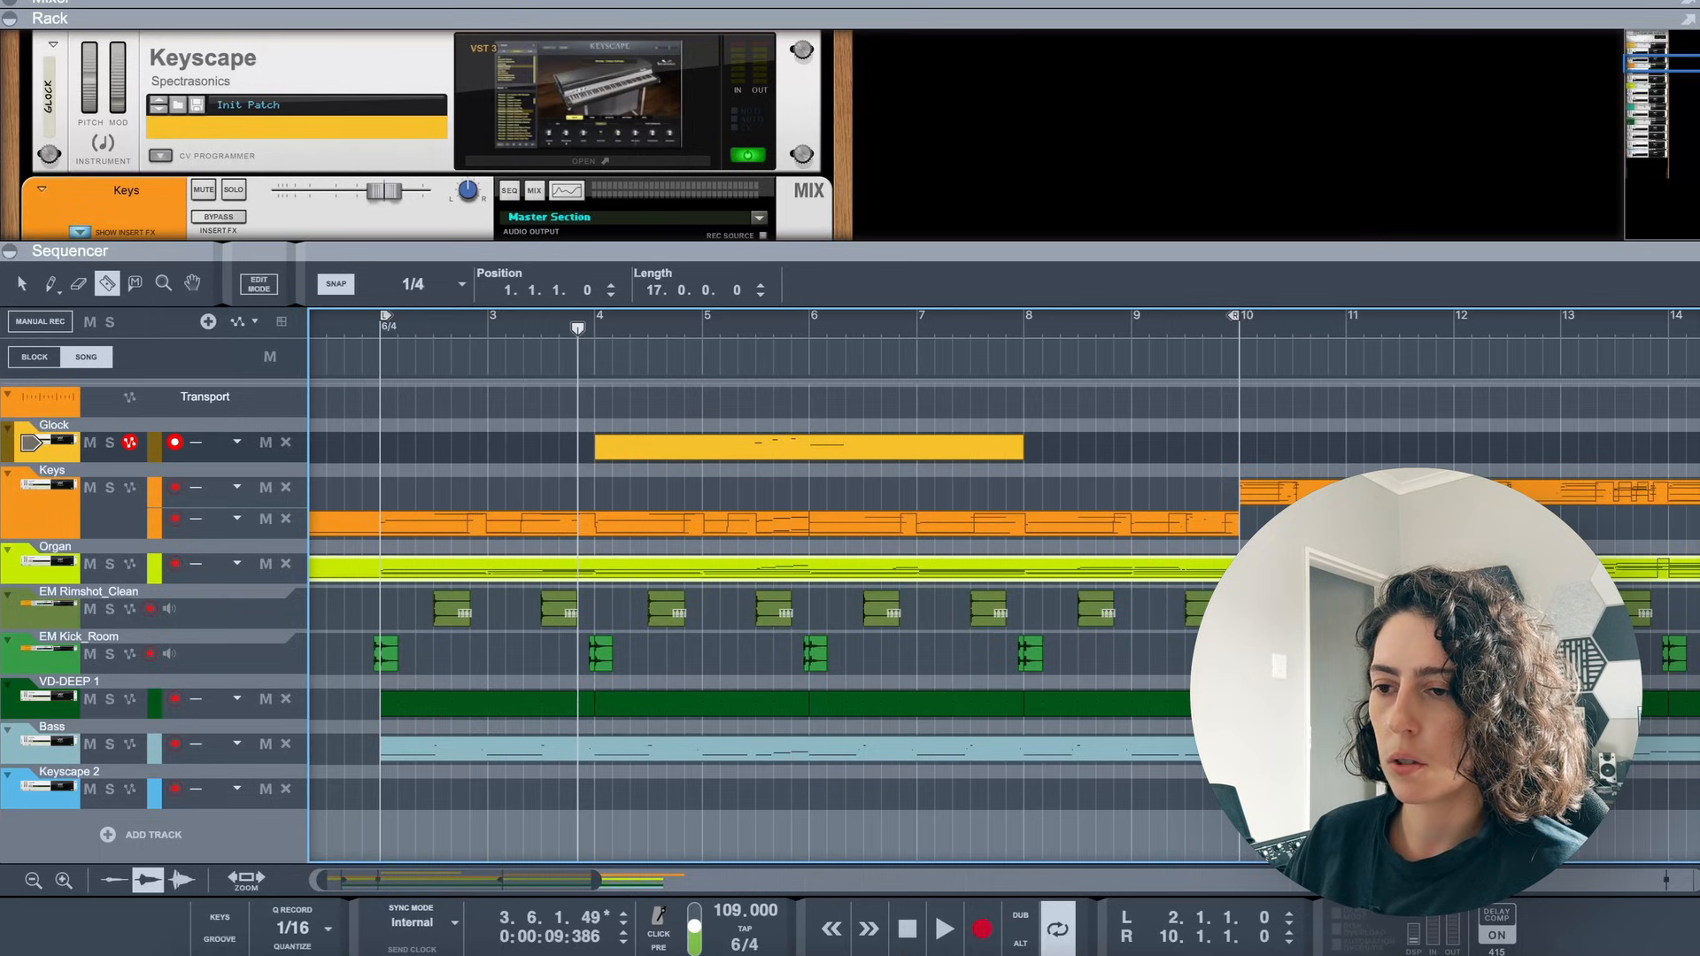
pyautogui.click(1238, 569)
pyautogui.press('q')
pyautogui.click(1106, 578)
pyautogui.press('m')
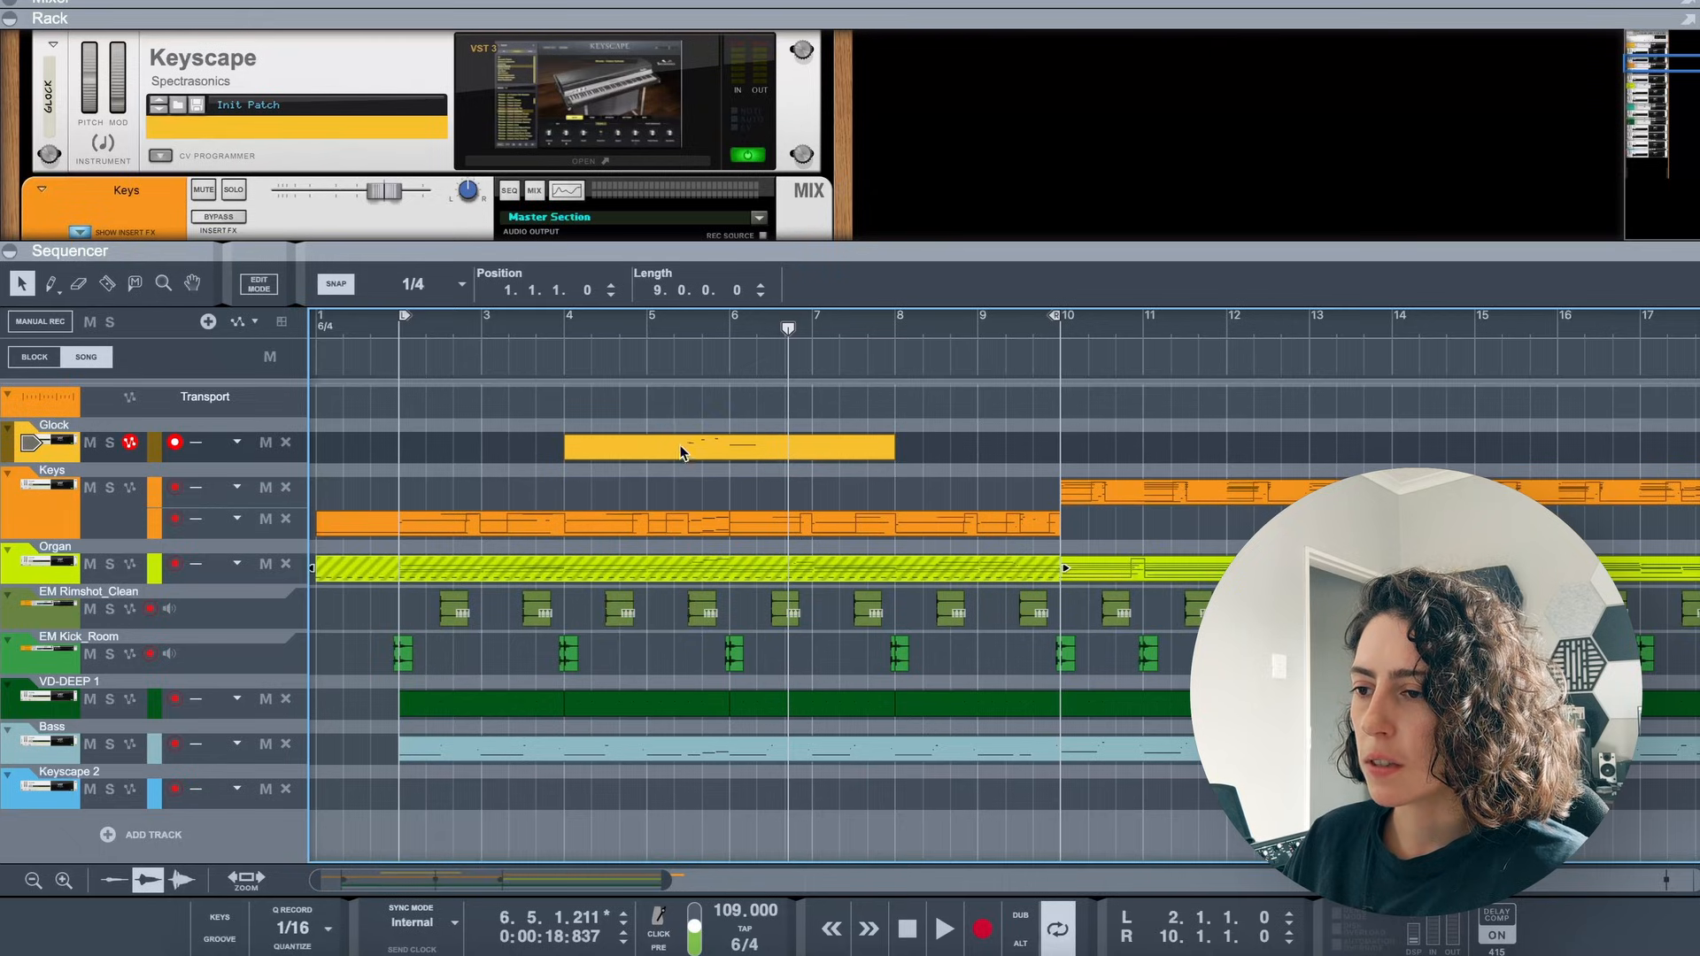
# Move the Glock clip so that it starts at bar 8
pyautogui.click(644, 324)
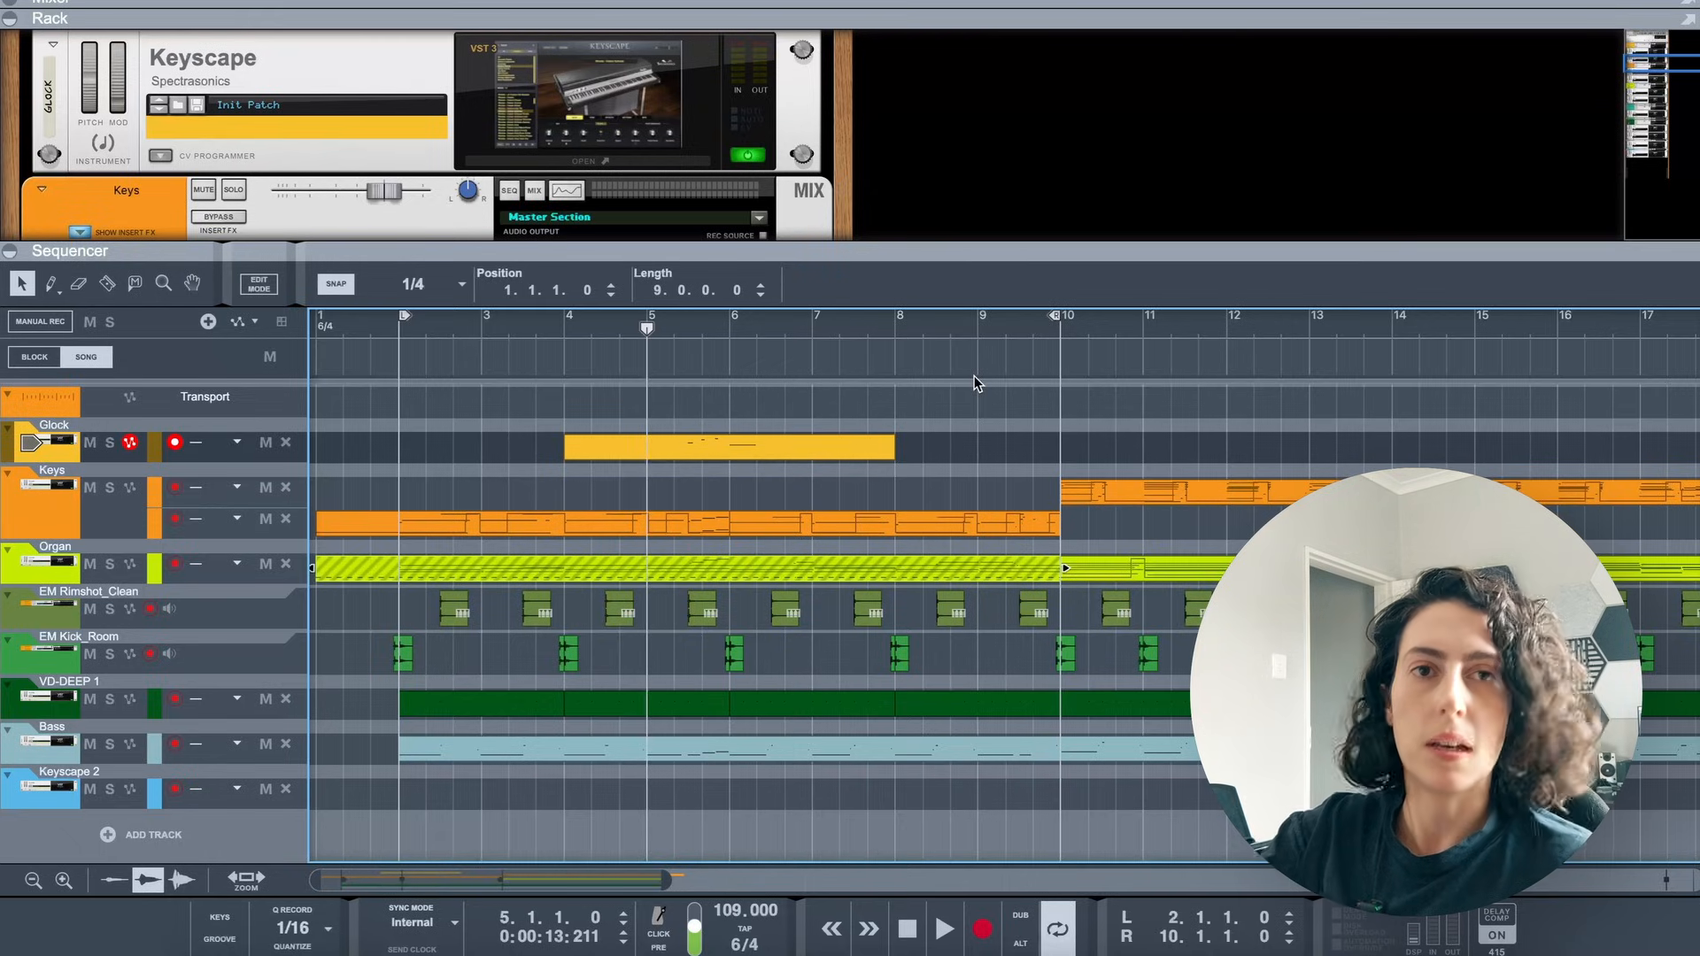
pyautogui.scroll(2, 980, 382)
pyautogui.moveTo(857, 451); pyautogui.dragTo(1321, 455)
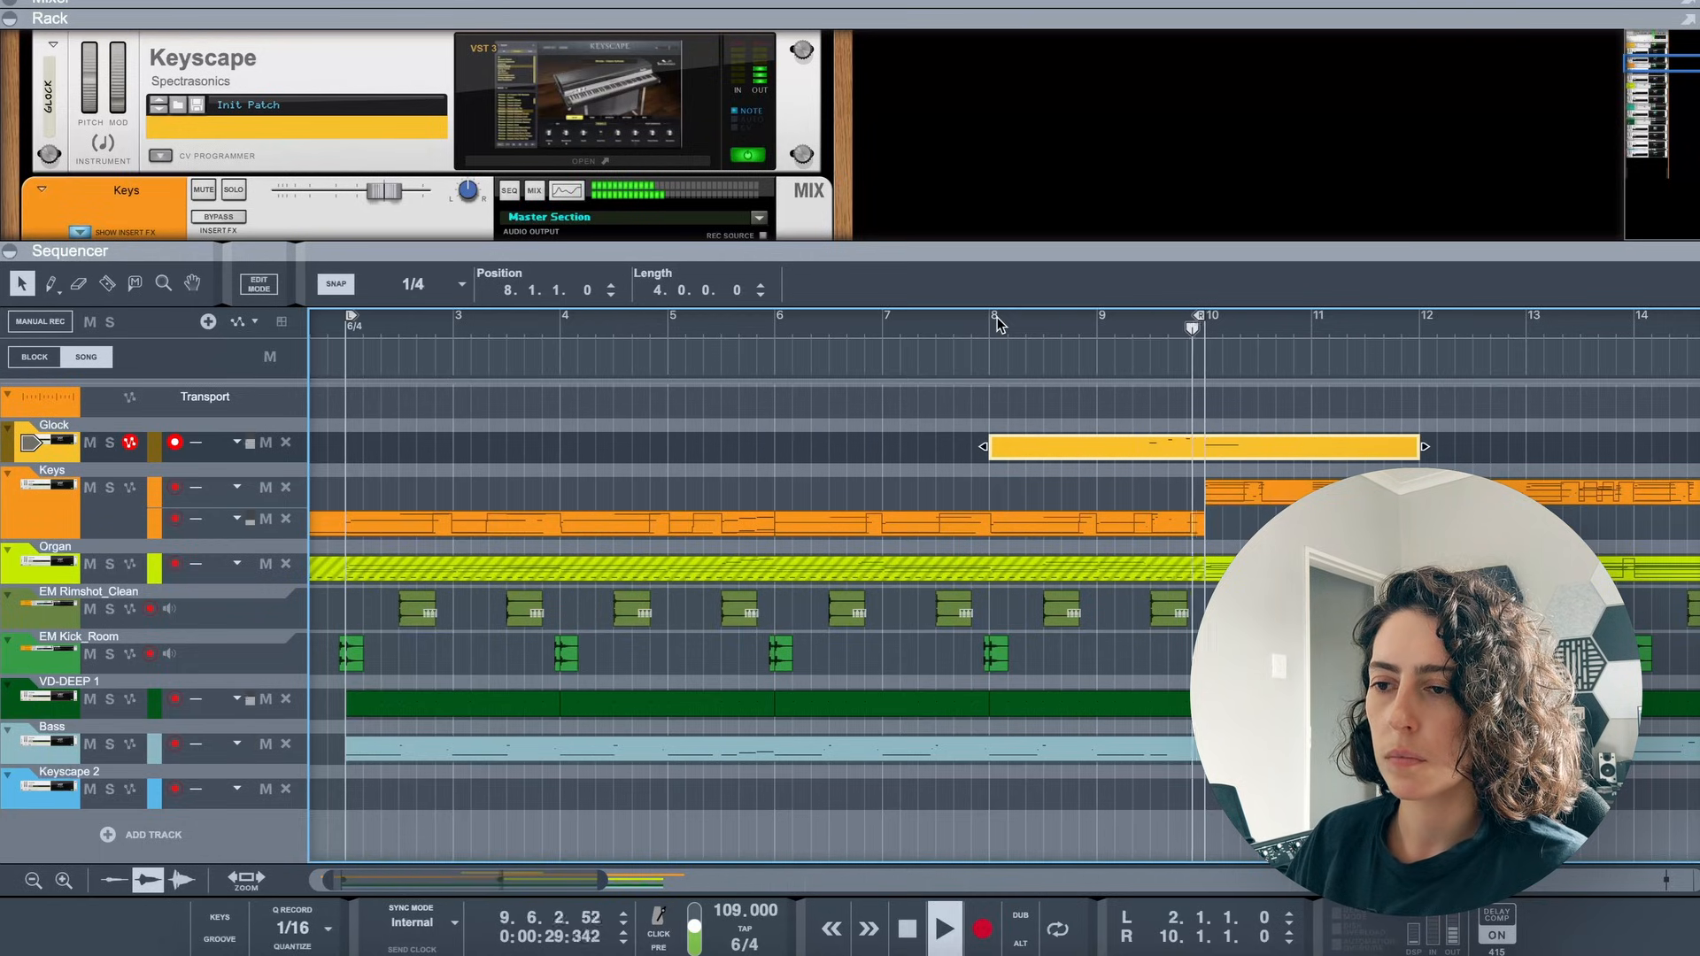
# Open the Glock clip's notes for editing, enlarge the sequencer area and play the phrase from just before 9.4
pyautogui.doubleClick(1206, 454)
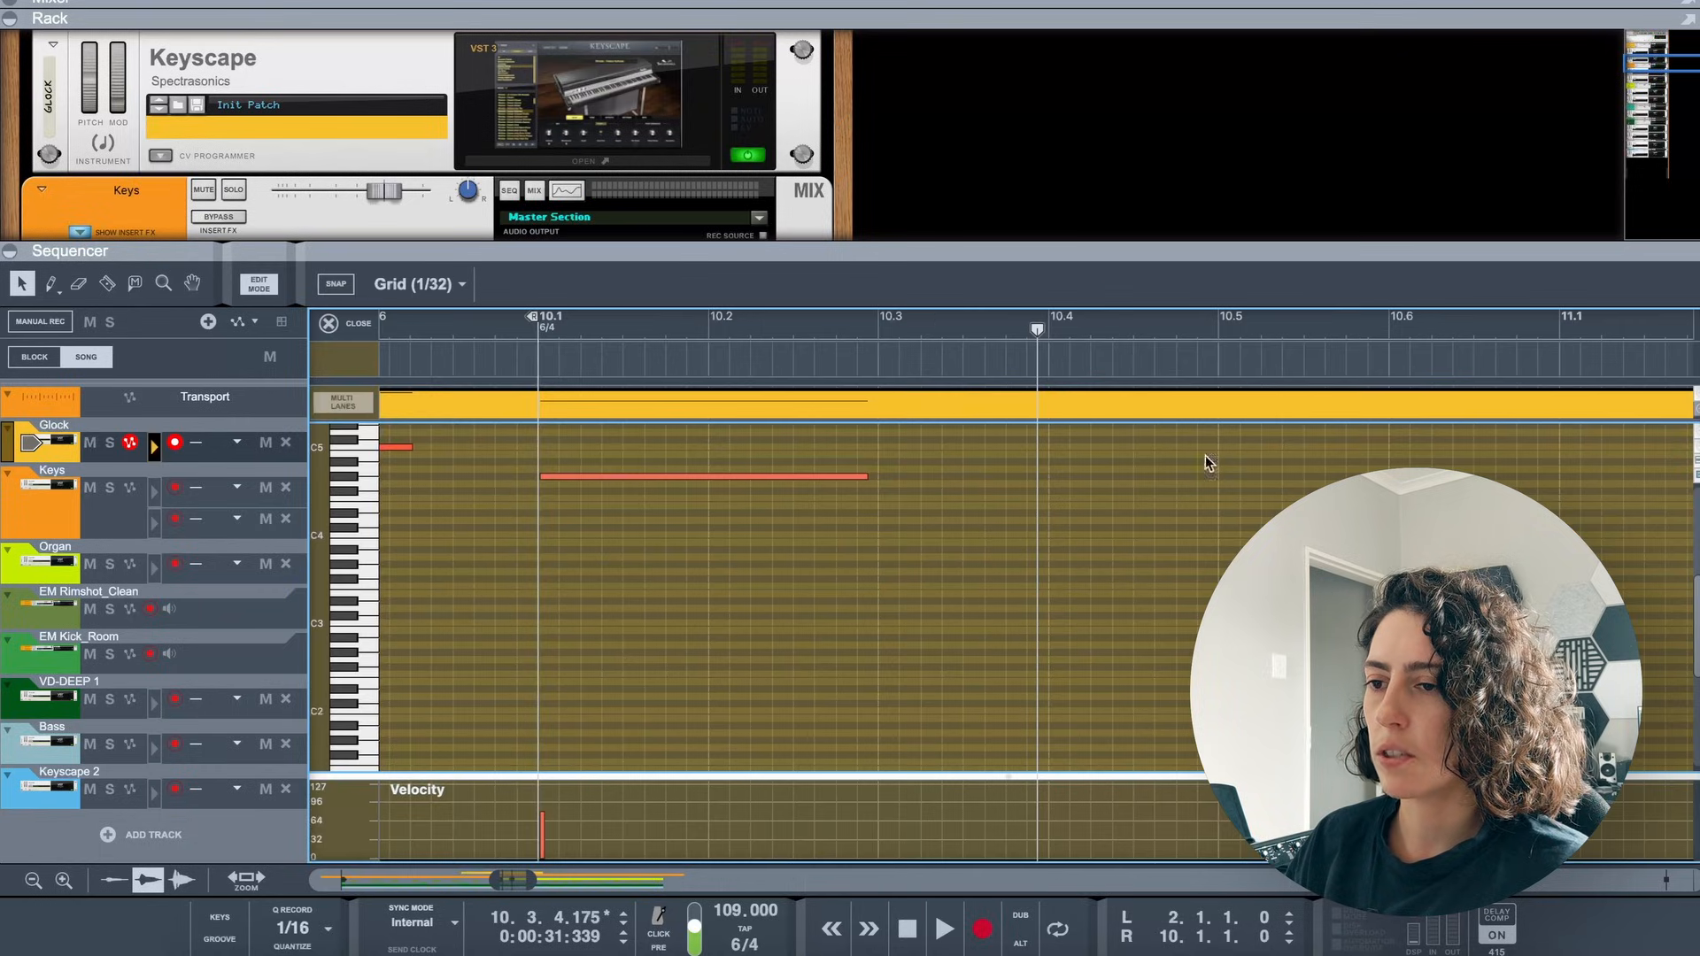
pyautogui.moveTo(1017, 255); pyautogui.dragTo(1018, 148)
pyautogui.hscroll(-5, 1072, 512)
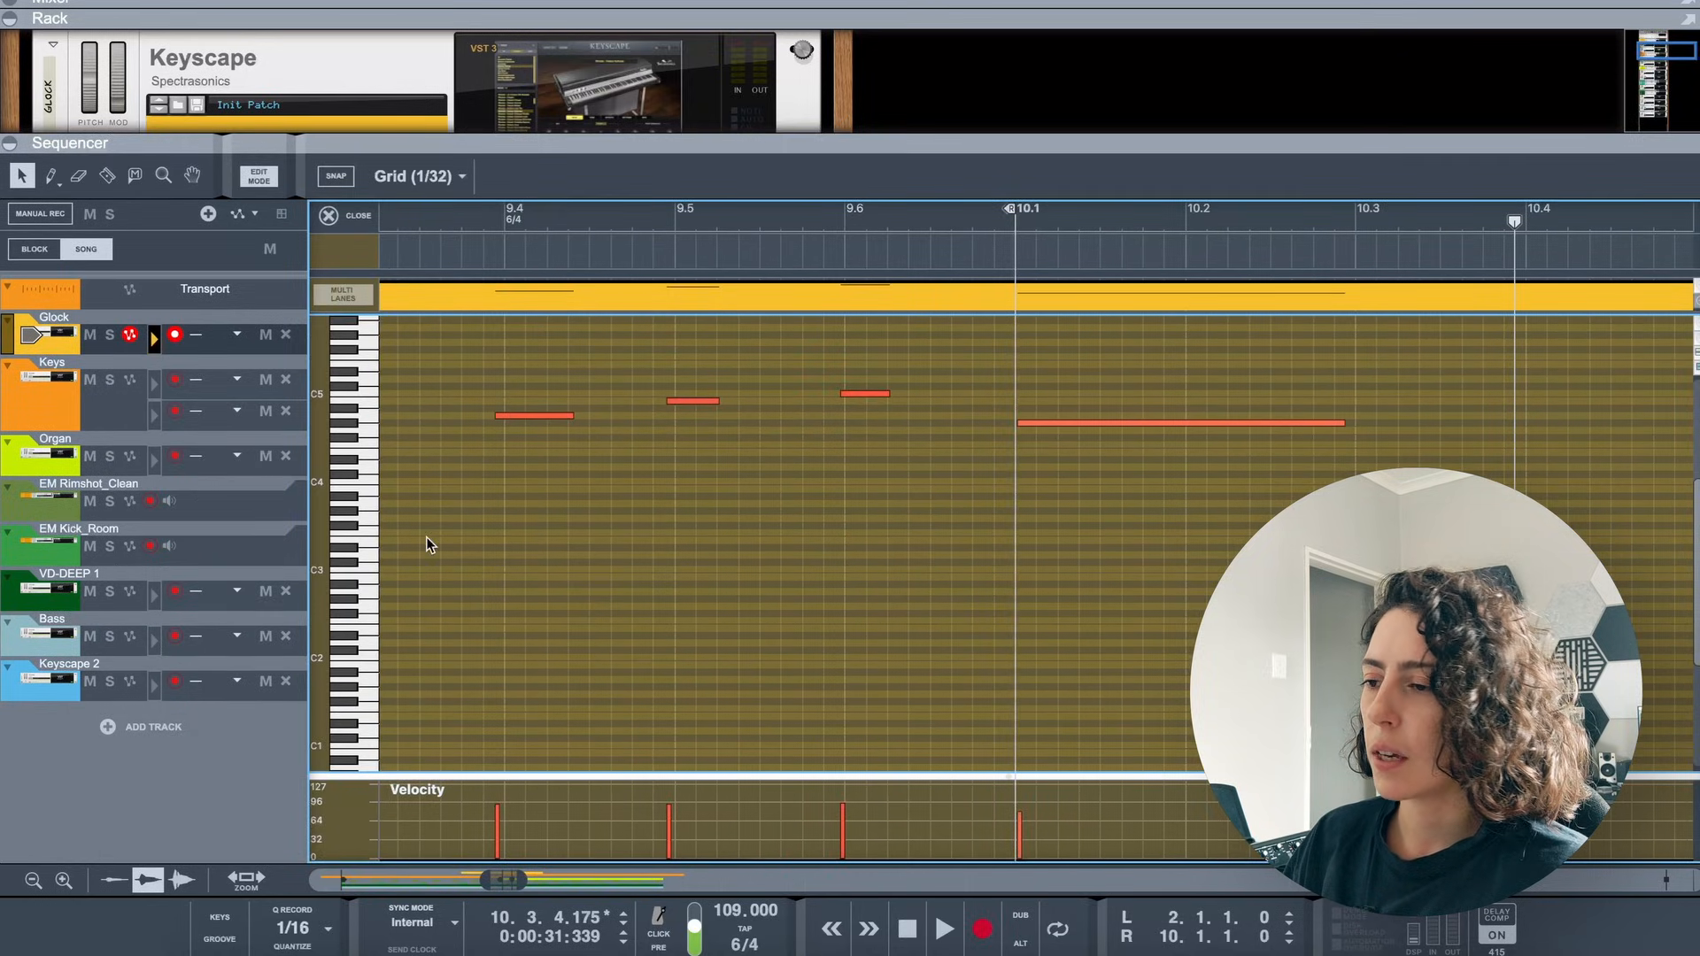
pyautogui.click(482, 223)
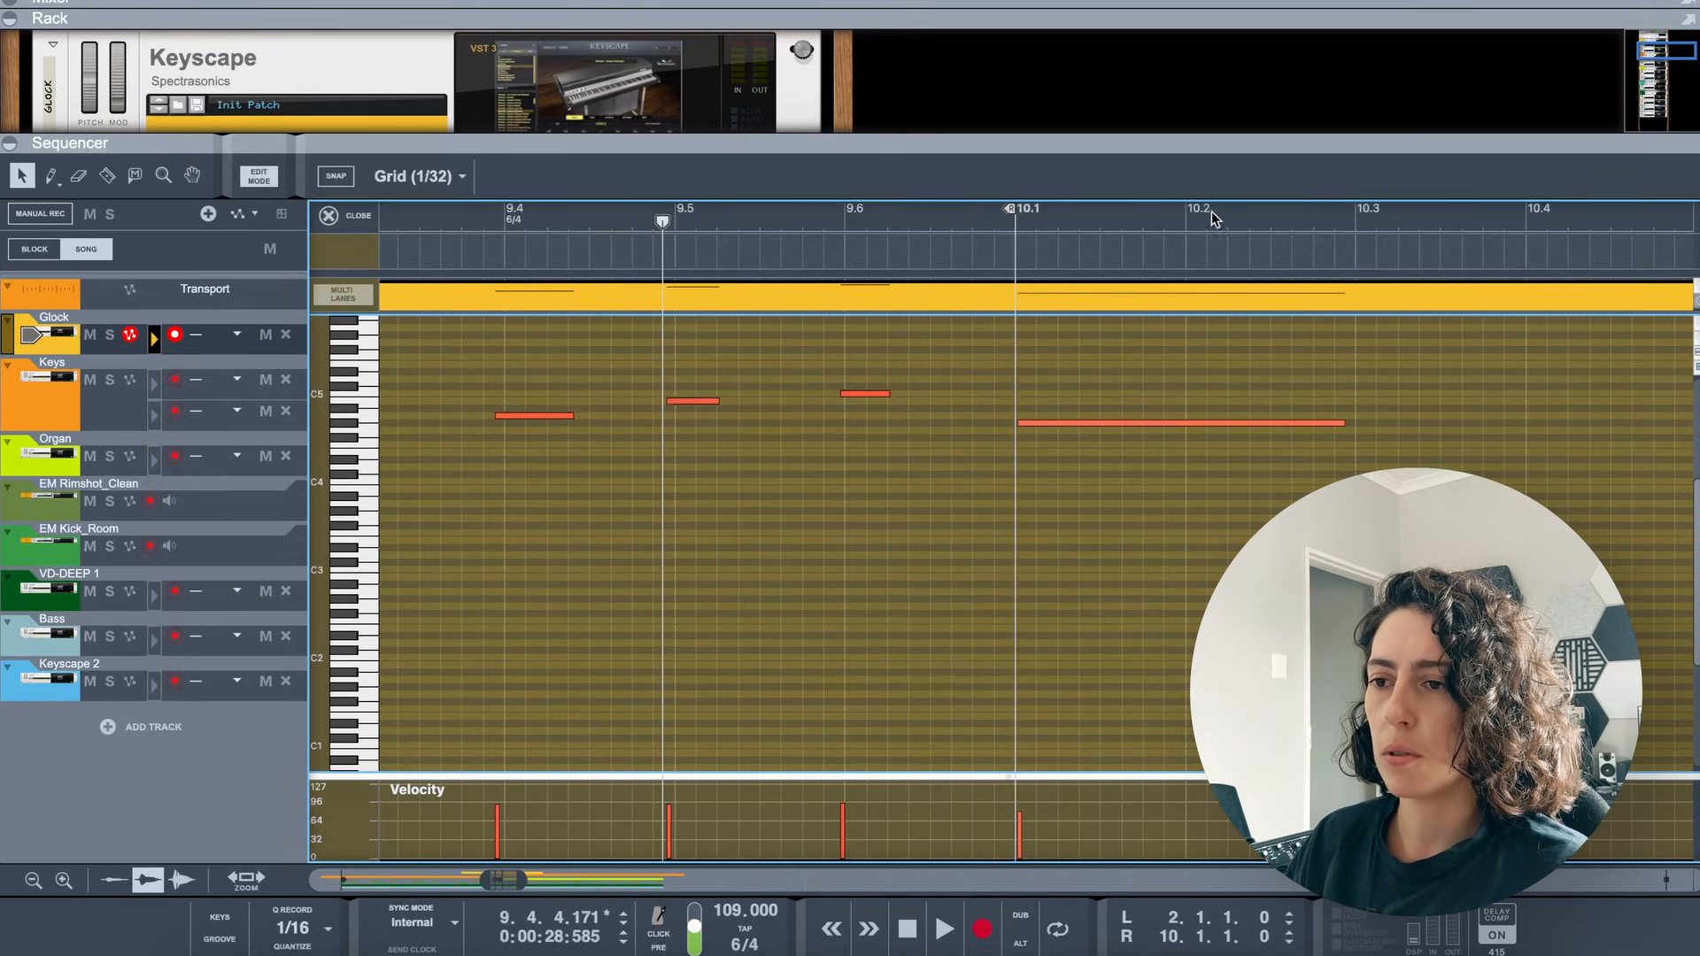
# Raise the long last Glock note to E5 and audition the phrase from just before 9.4
pyautogui.scroll(1, 1130, 524)
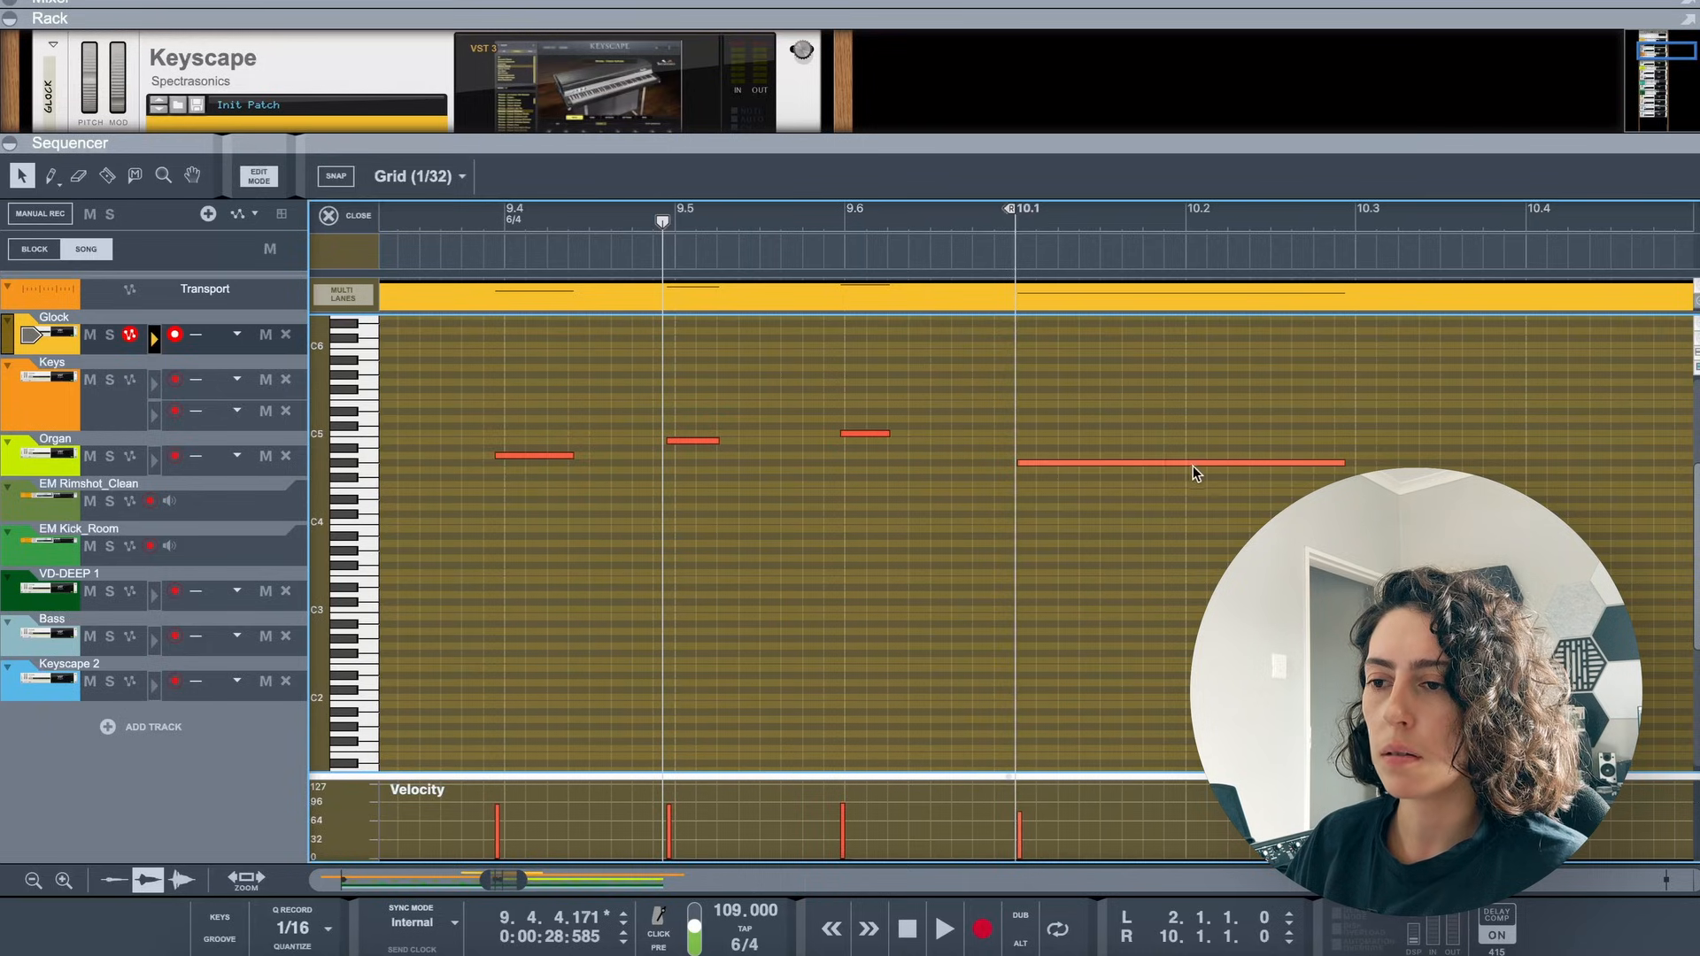
pyautogui.moveTo(1183, 460); pyautogui.dragTo(1183, 405)
pyautogui.click(486, 221)
pyautogui.press('space')
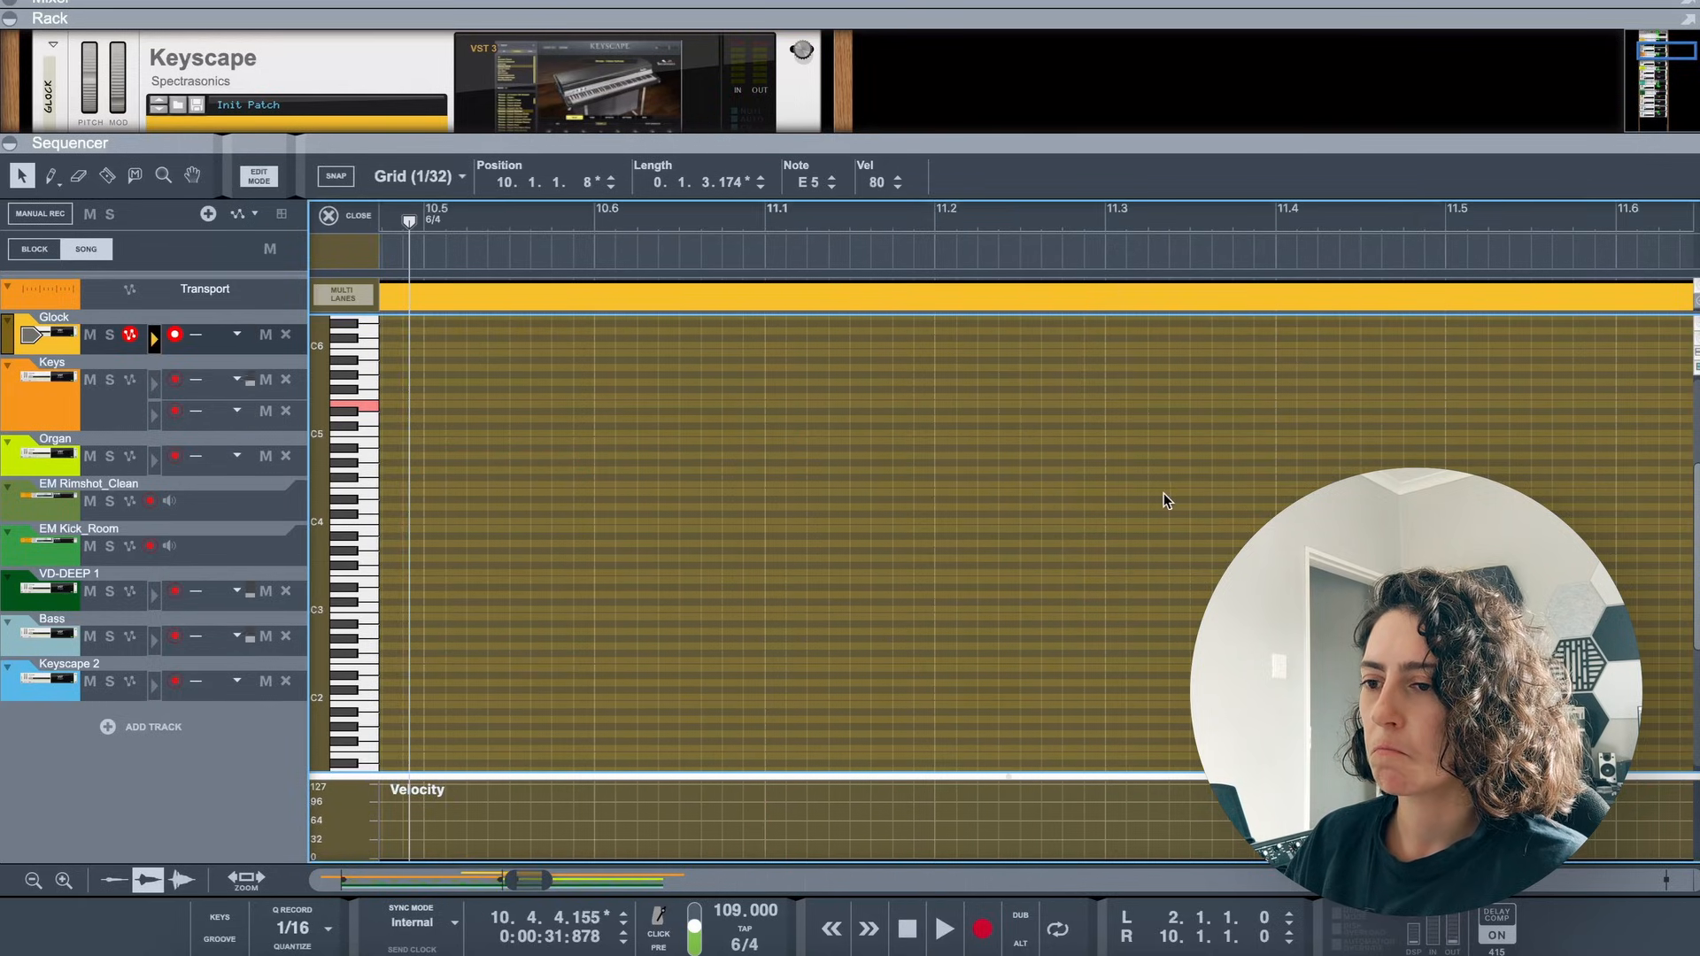
# Set the long last Glock note's pitch to C#5, audition the phrase and close the note editor
pyautogui.hscroll(-10, 1151, 531)
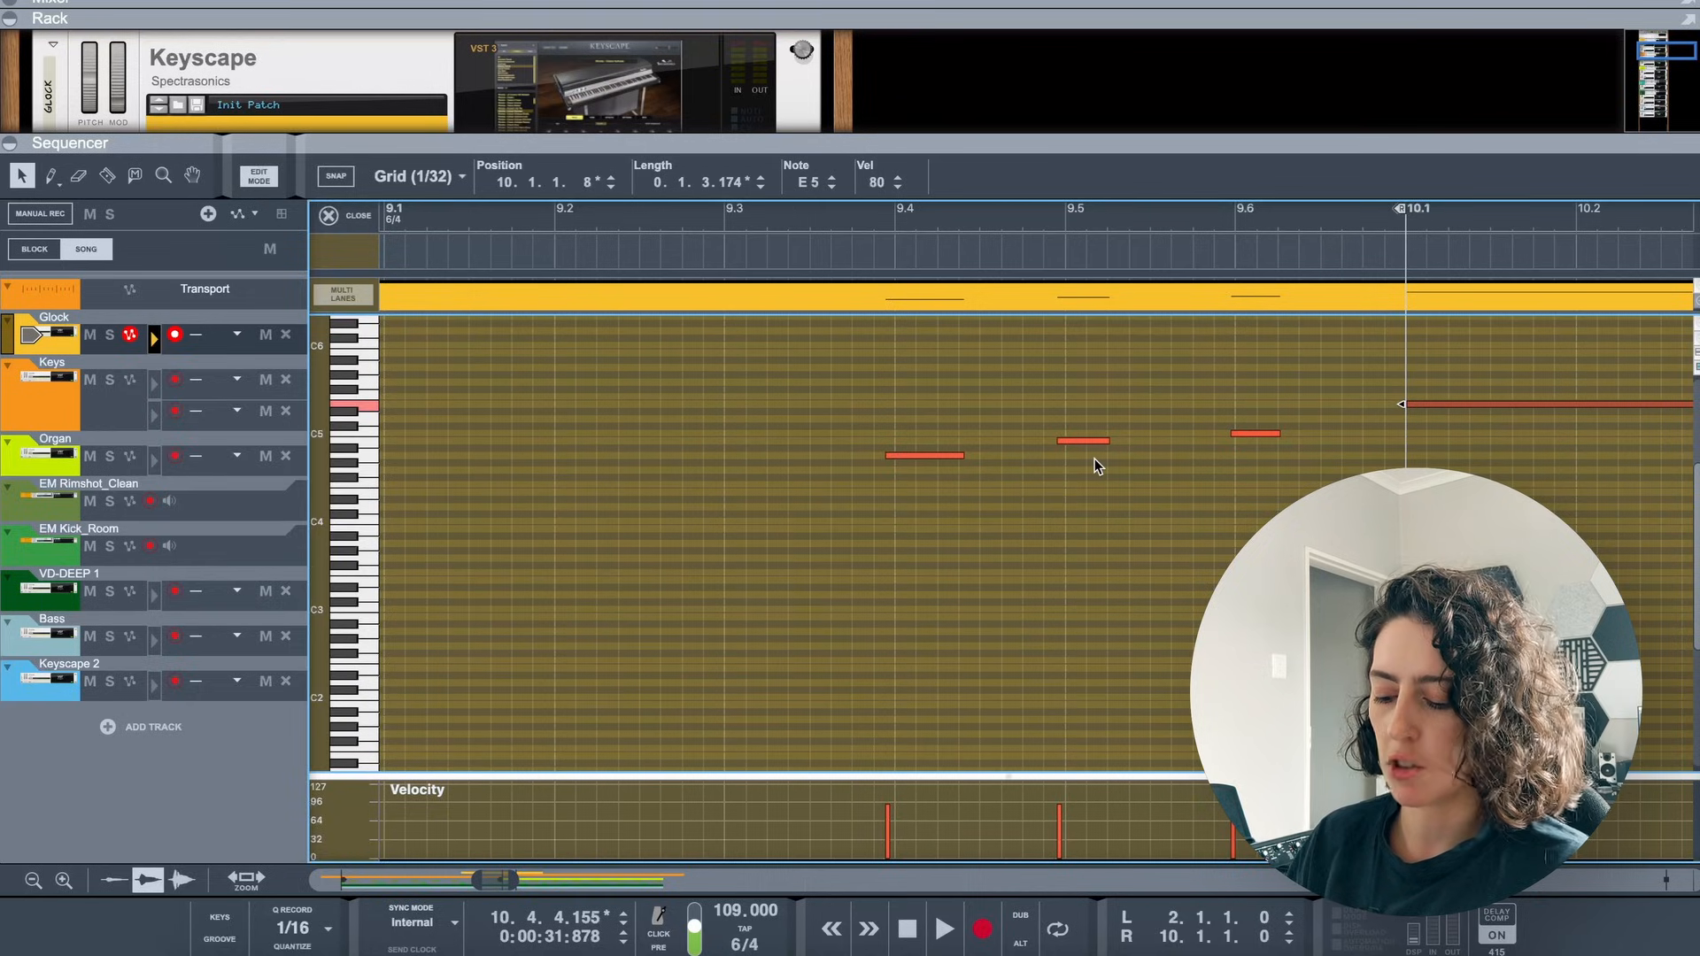
pyautogui.hscroll(1, 1098, 460)
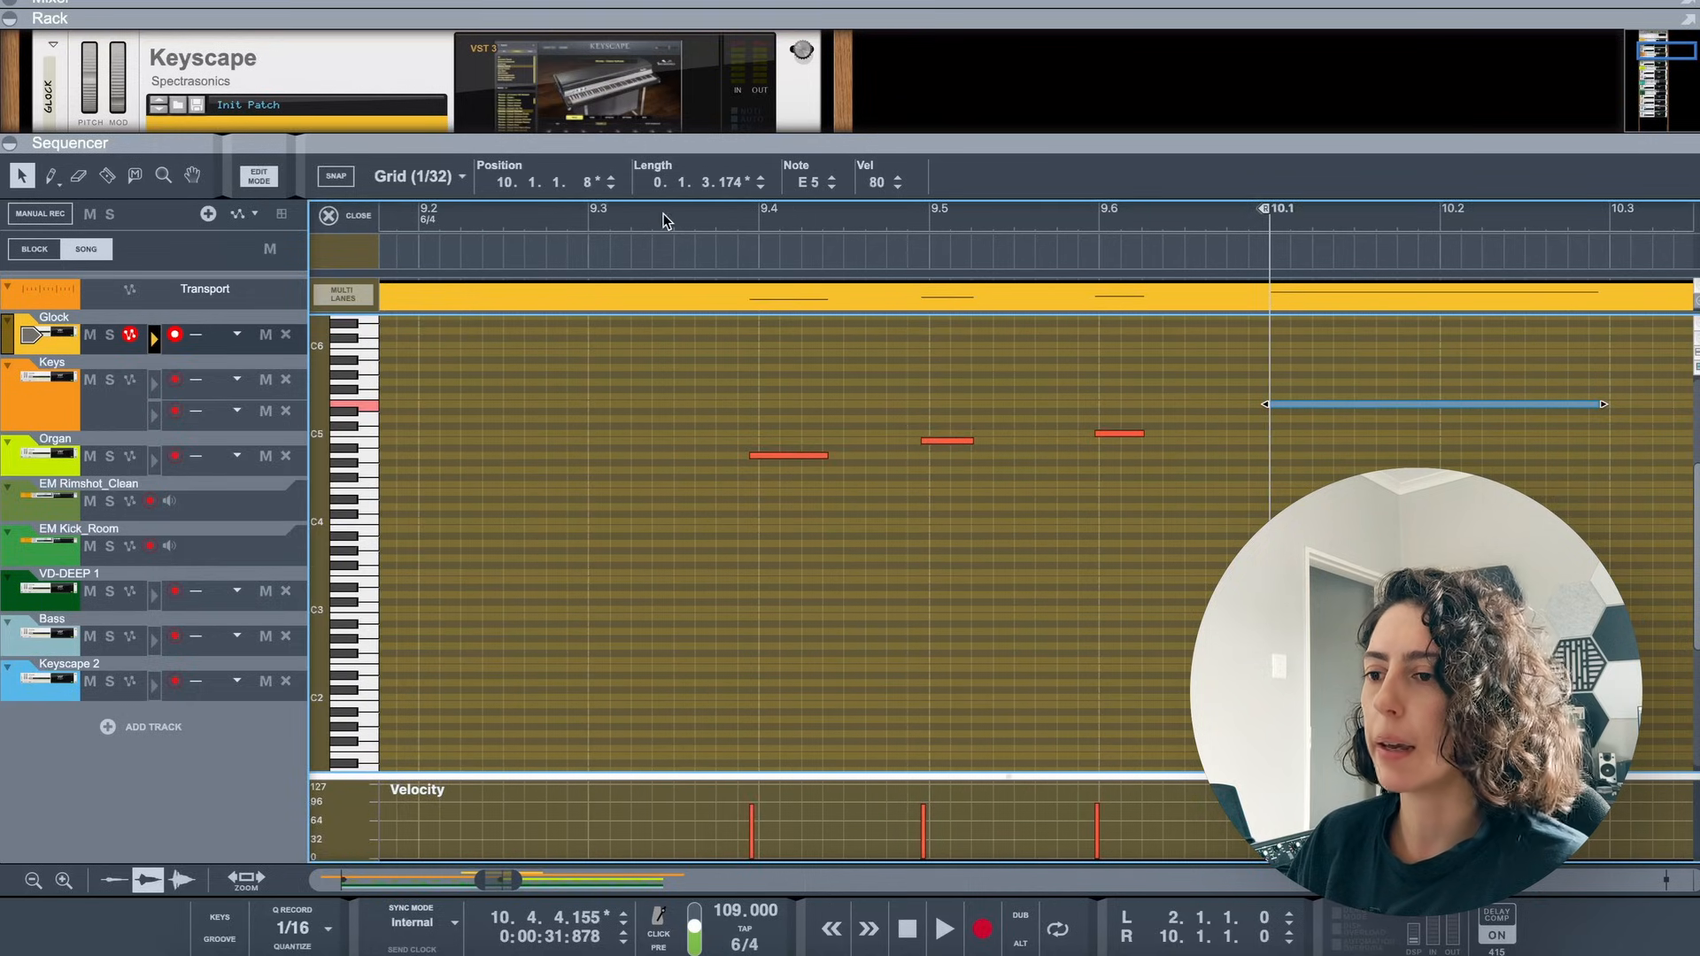
pyautogui.moveTo(1302, 413); pyautogui.dragTo(1302, 431)
pyautogui.click(721, 217)
pyautogui.press('space')
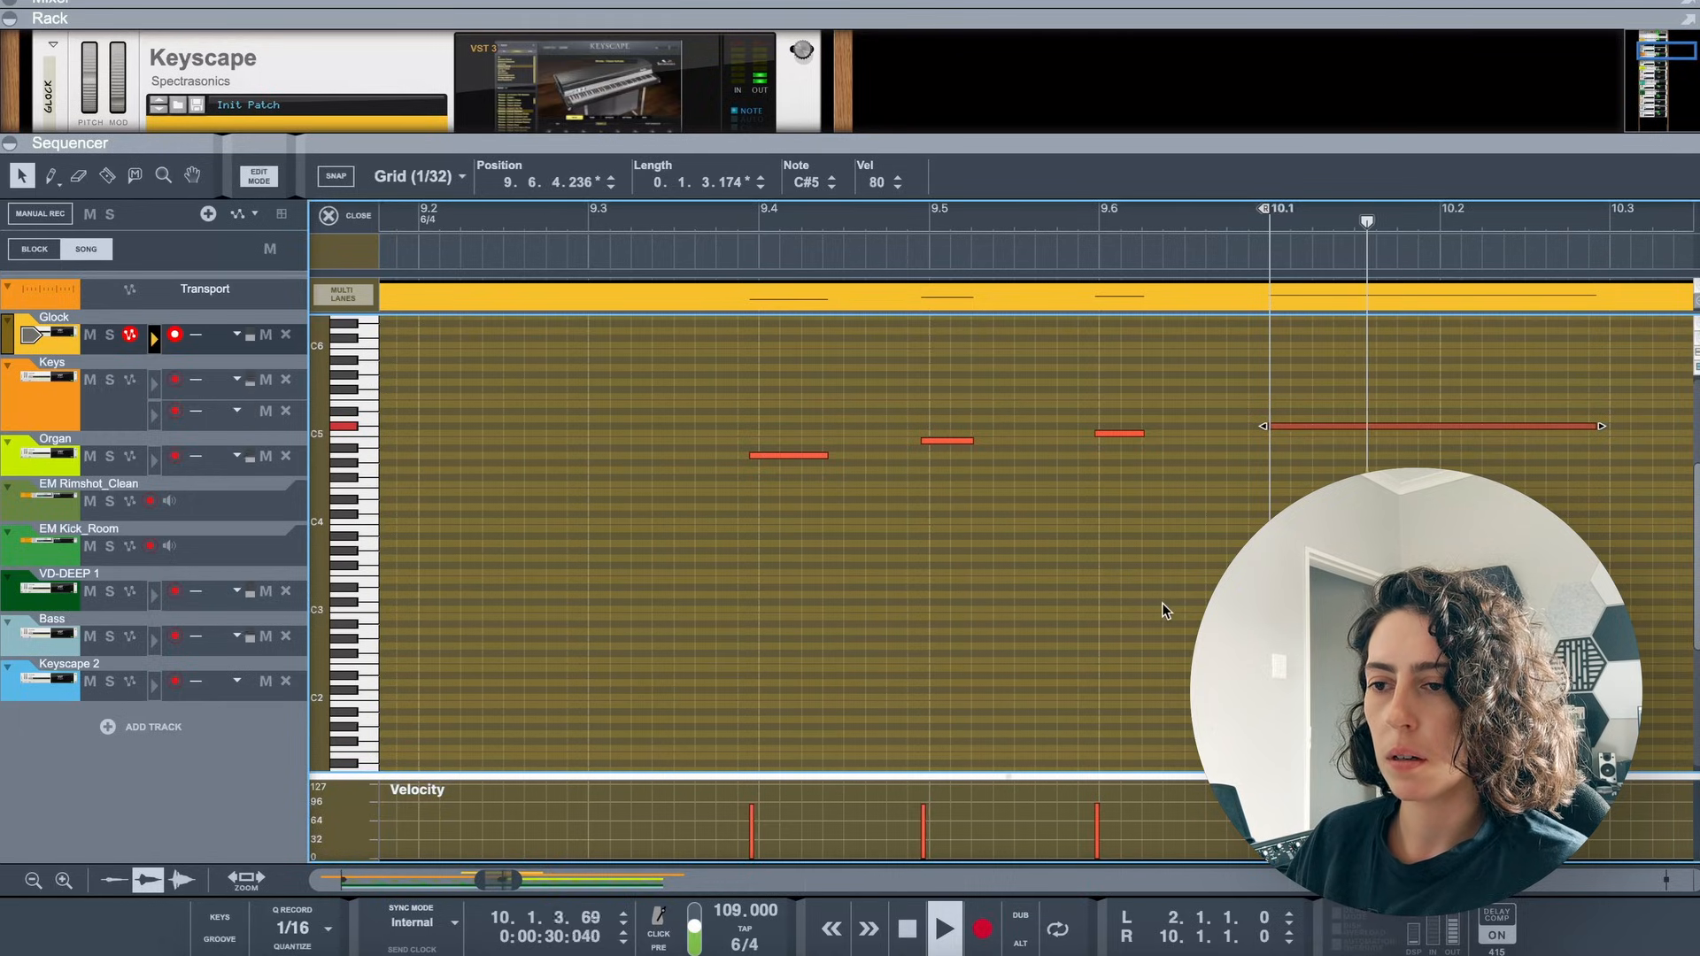
pyautogui.press('space')
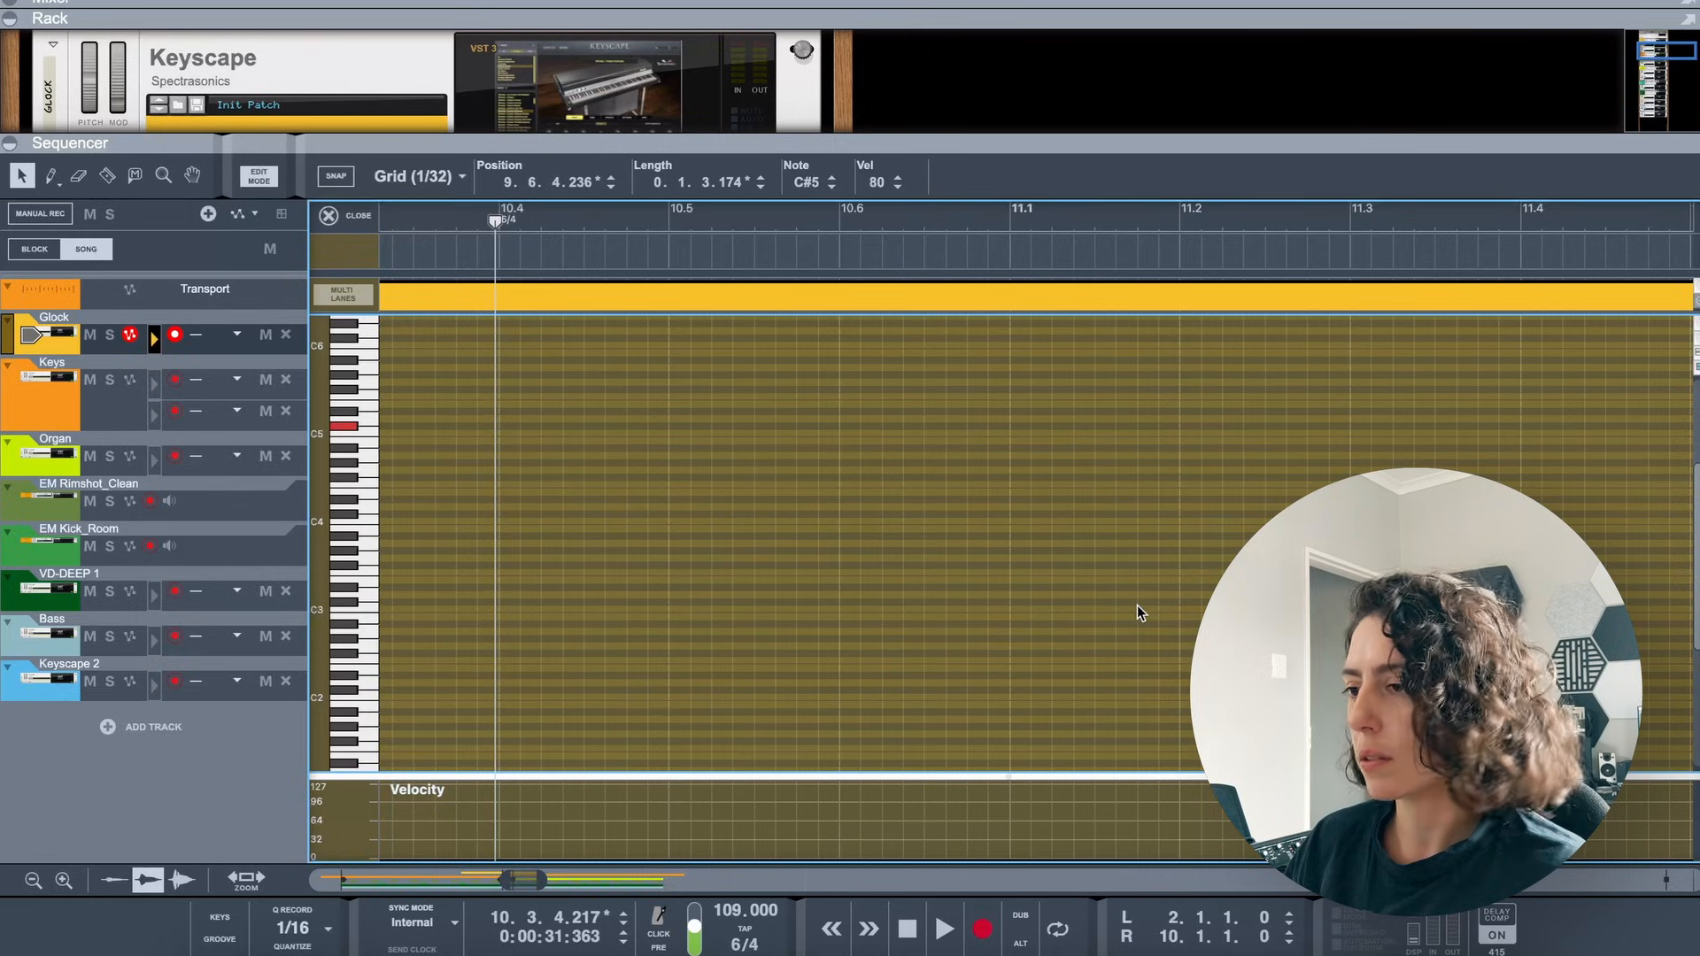
pyautogui.click(329, 215)
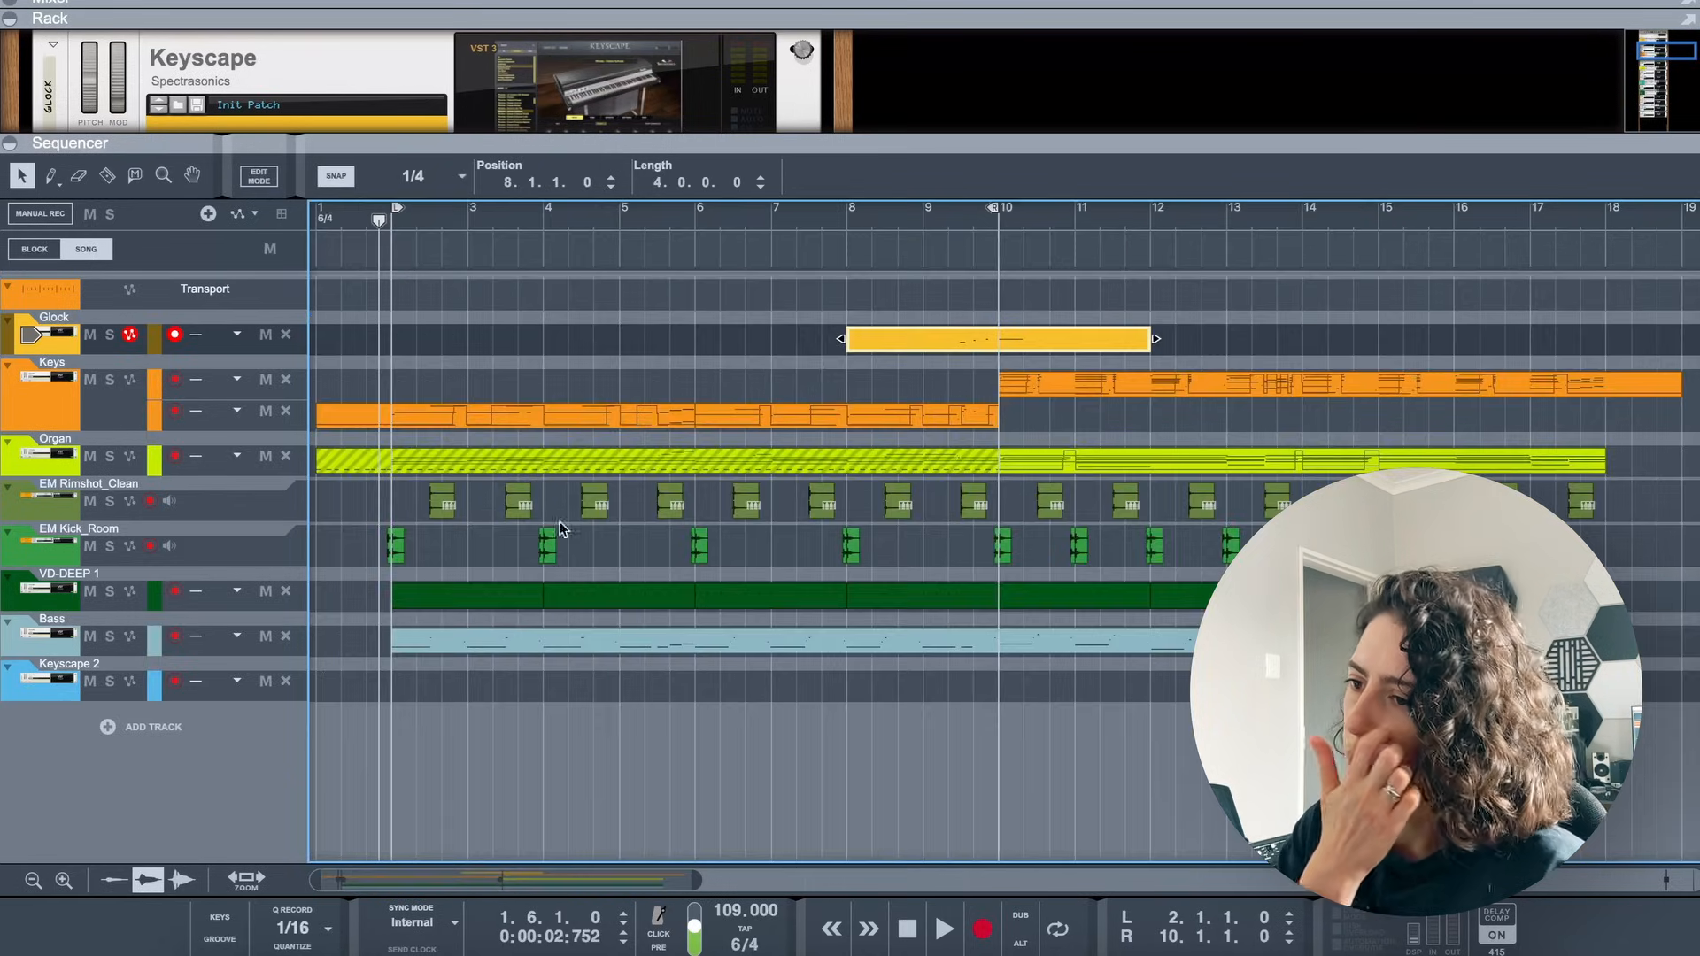
# Open the first clip on the lower Keys lane for note editing and play it back
pyautogui.click(569, 418)
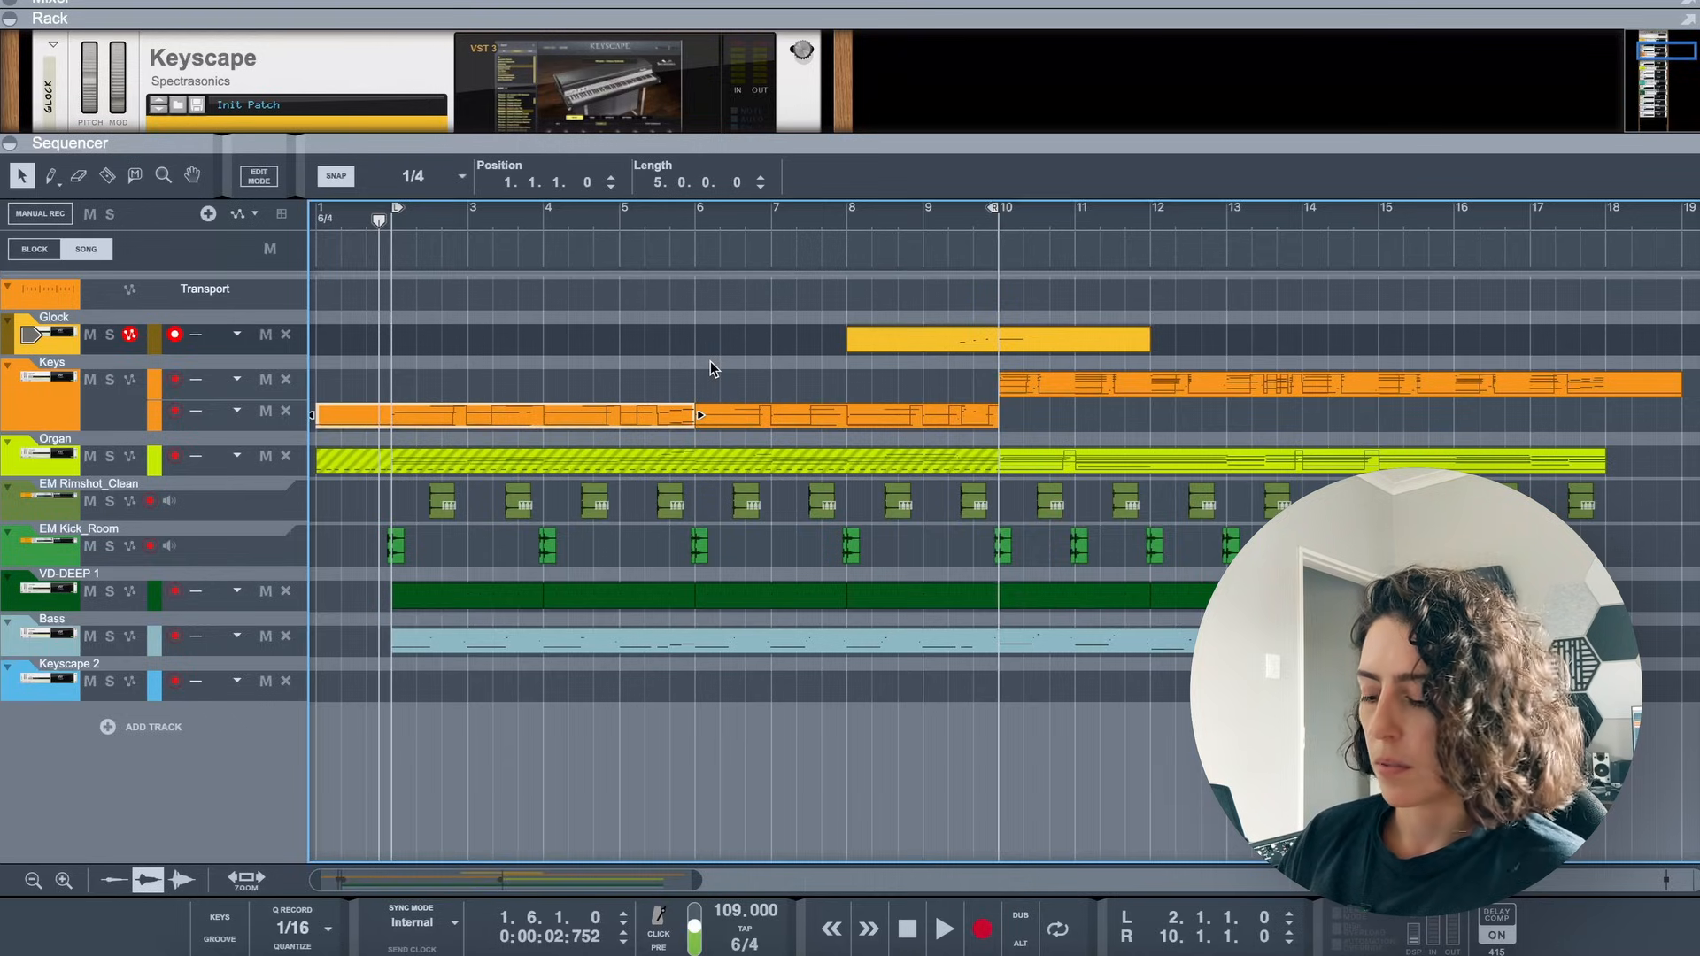
pyautogui.scroll(4, 710, 361)
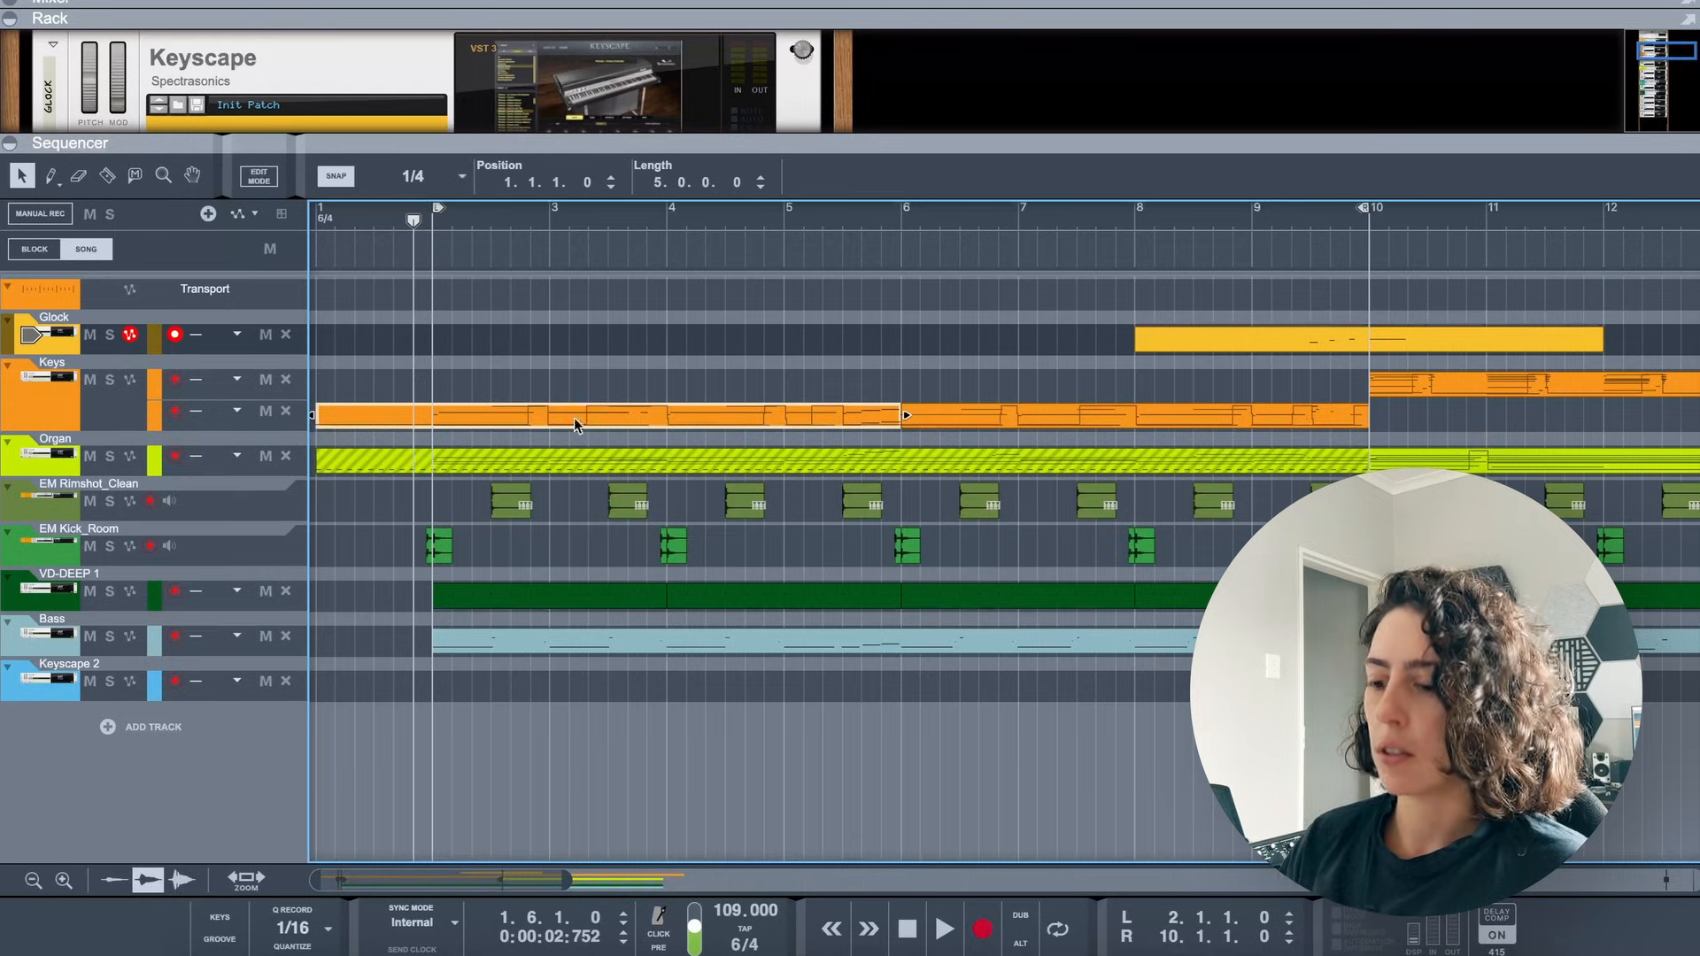
pyautogui.doubleClick(891, 423)
pyautogui.press('space')
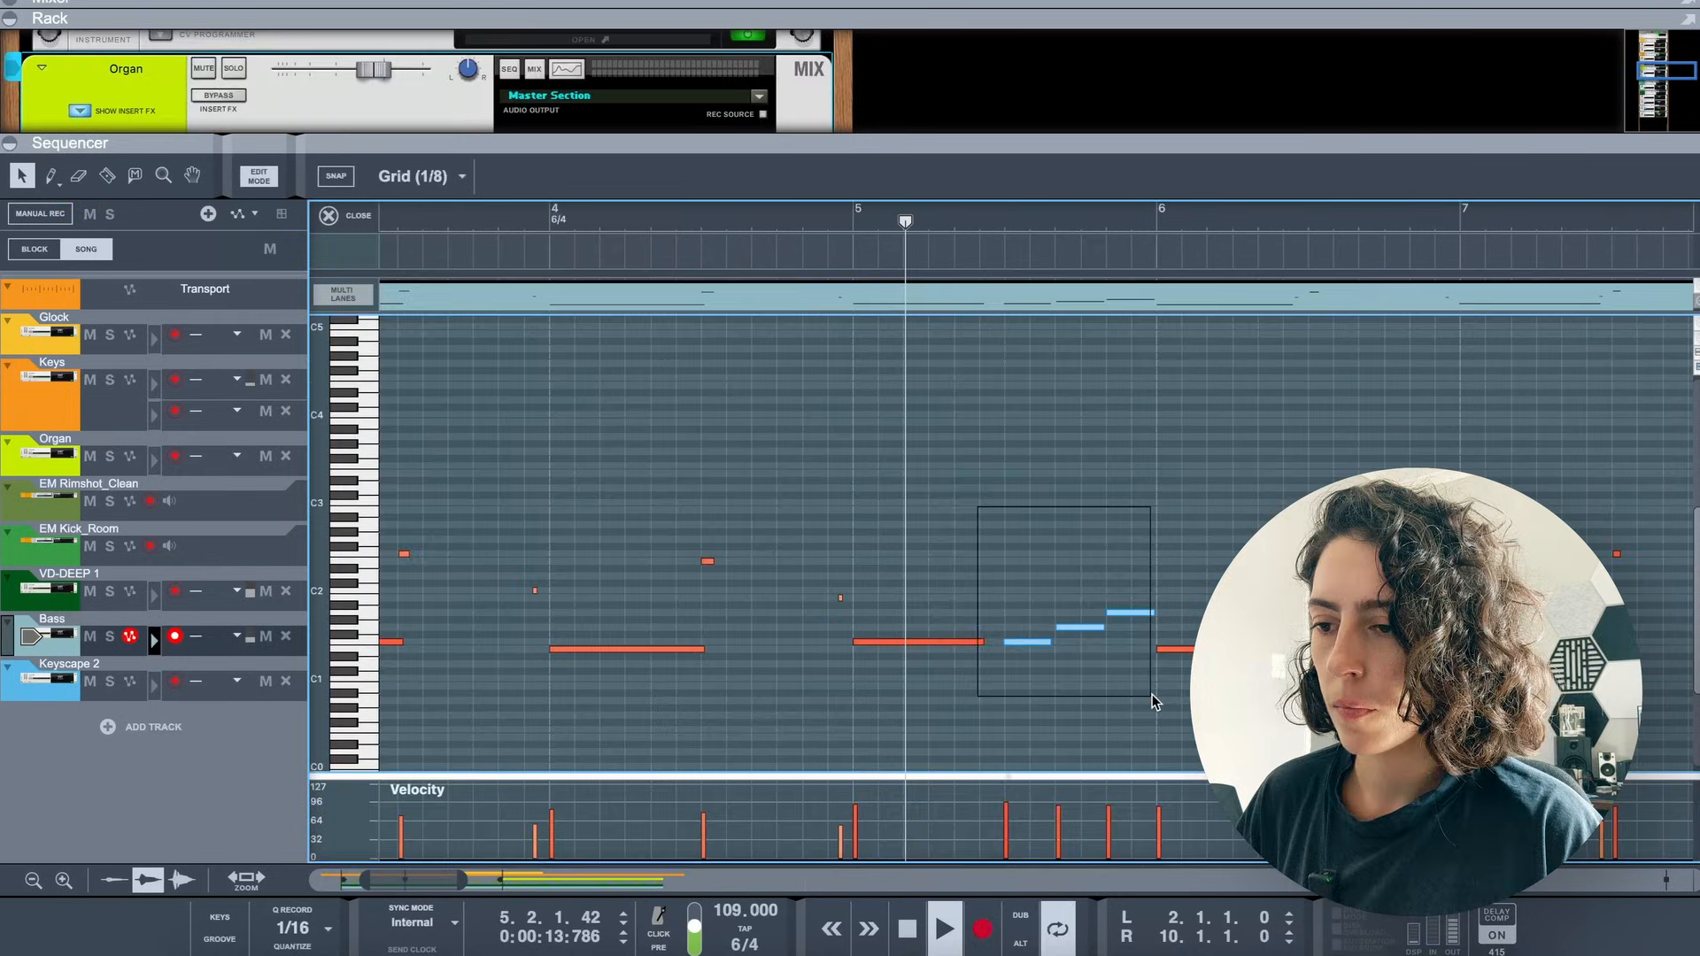
# Delete the three ascending Bass notes leading into bar 6
pyautogui.moveTo(1152, 697); pyautogui.dragTo(1153, 697)
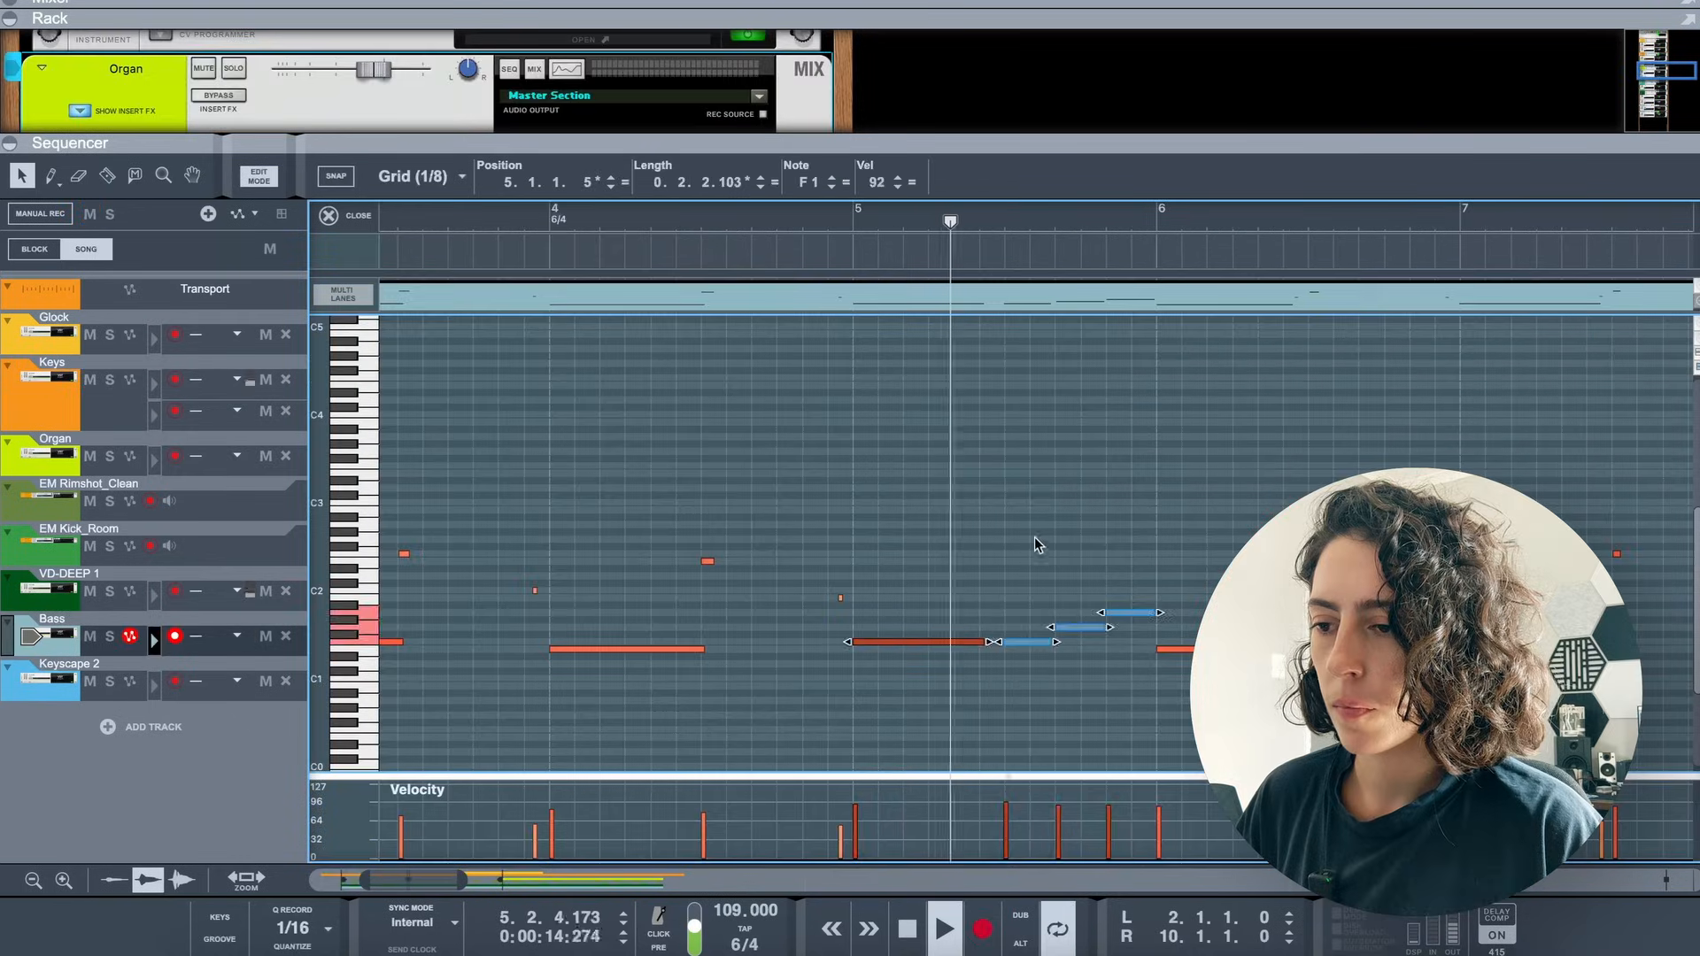
pyautogui.moveTo(1035, 540); pyautogui.dragTo(1121, 705)
pyautogui.press('space')
pyautogui.press('Delete')
pyautogui.press('g')
pyautogui.press('g')
pyautogui.press('g')
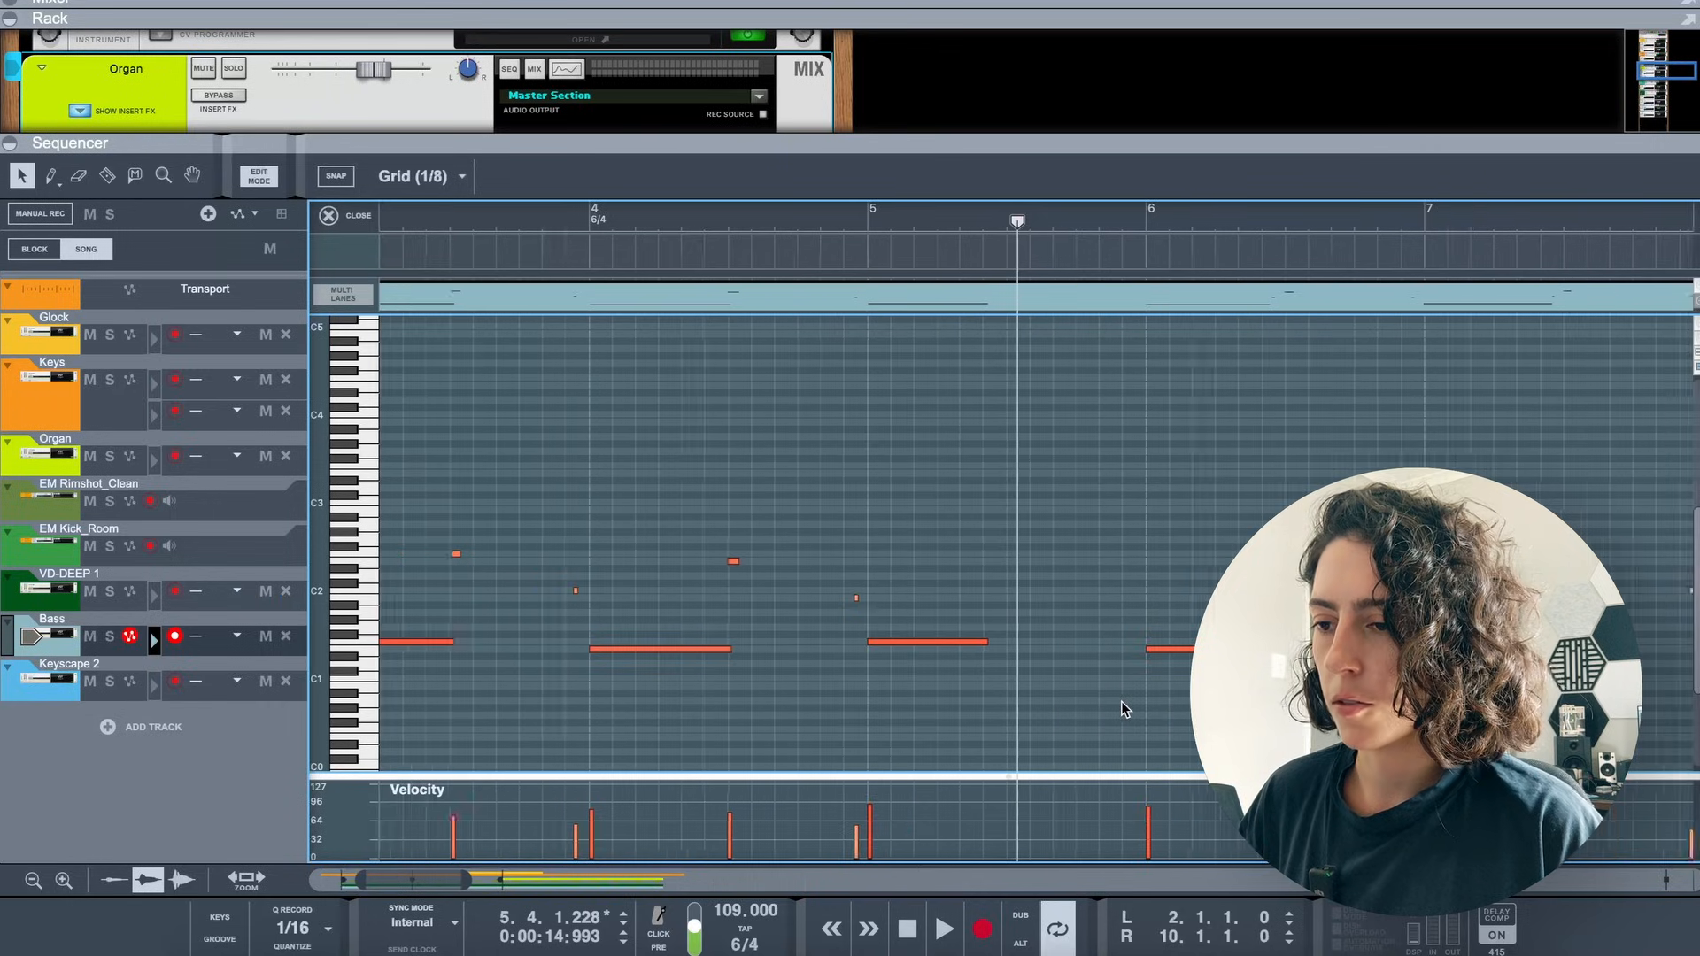
# Play from bar 4 and record a new Bass fill between bars 5 and 6
pyautogui.click(737, 219)
pyautogui.press('space')
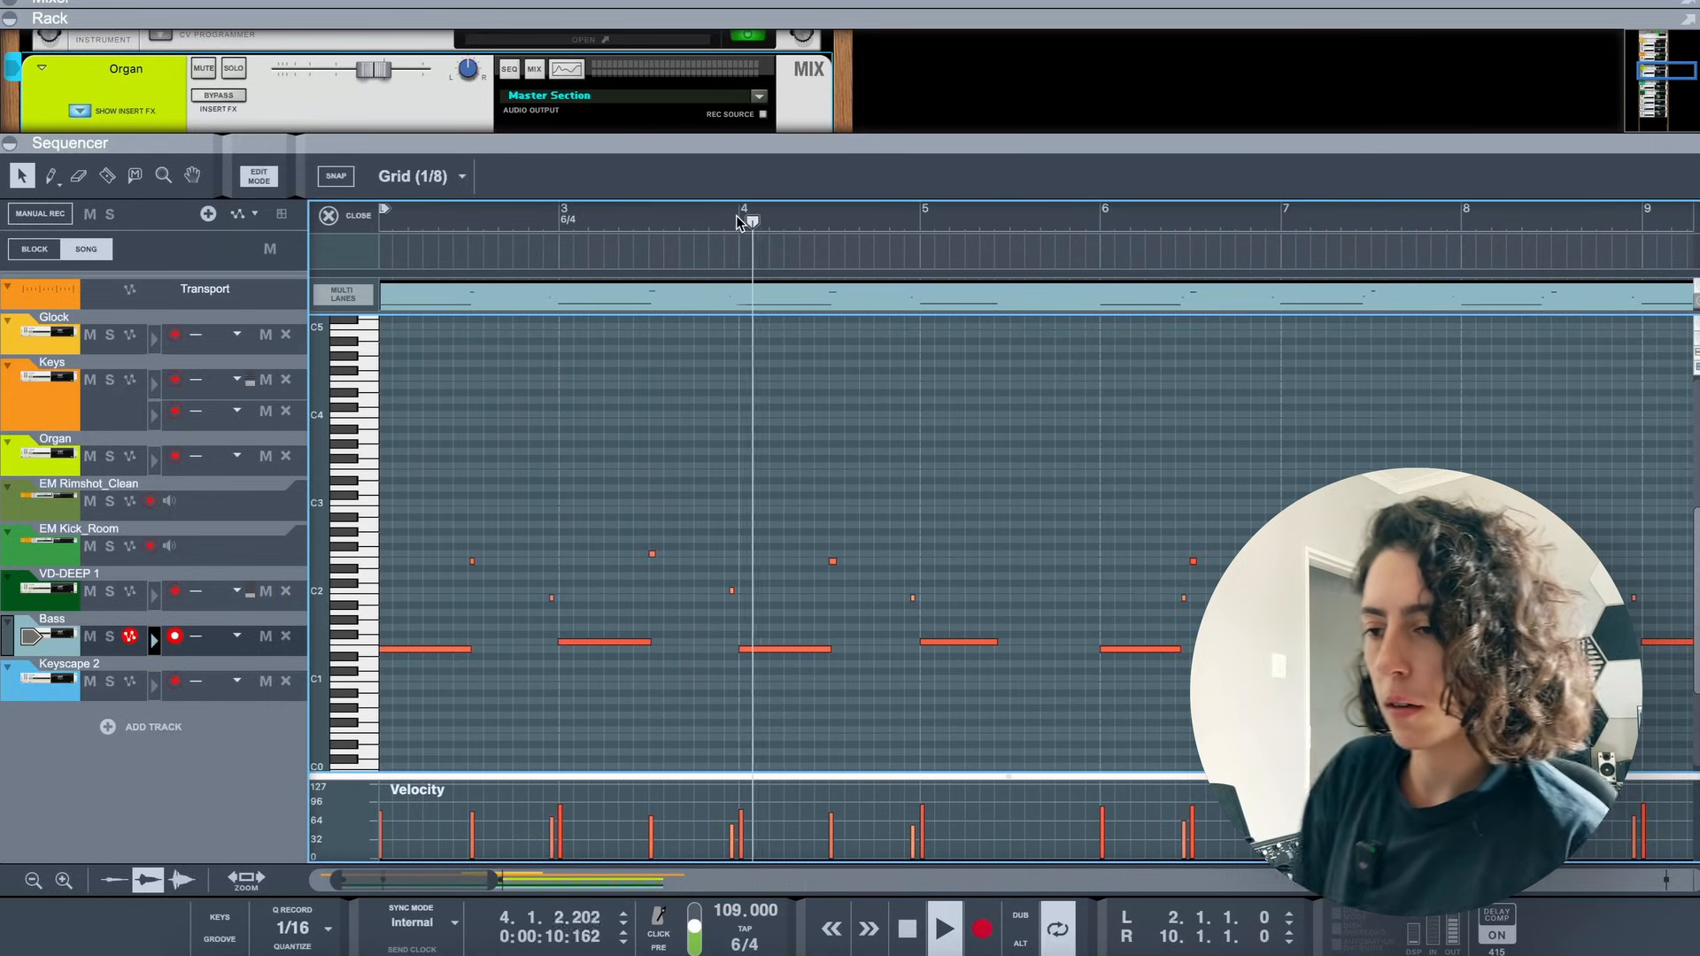
pyautogui.hotkey('ctrl', 'Return')
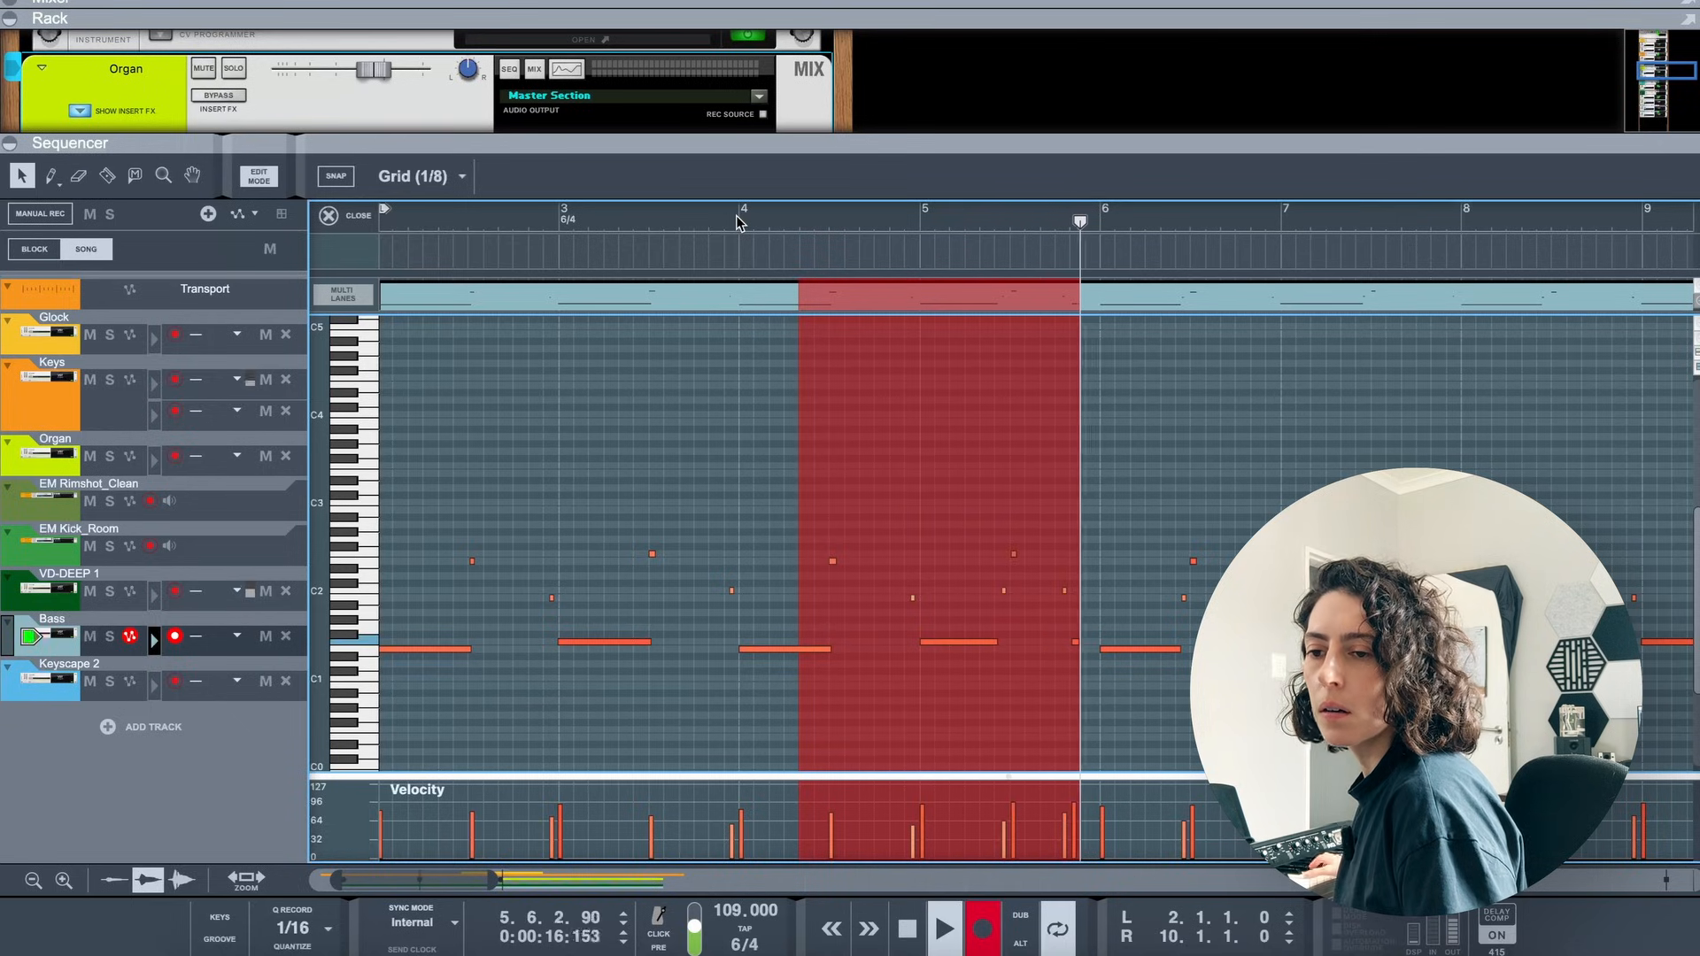
pyautogui.hotkey('ctrl', 'Return')
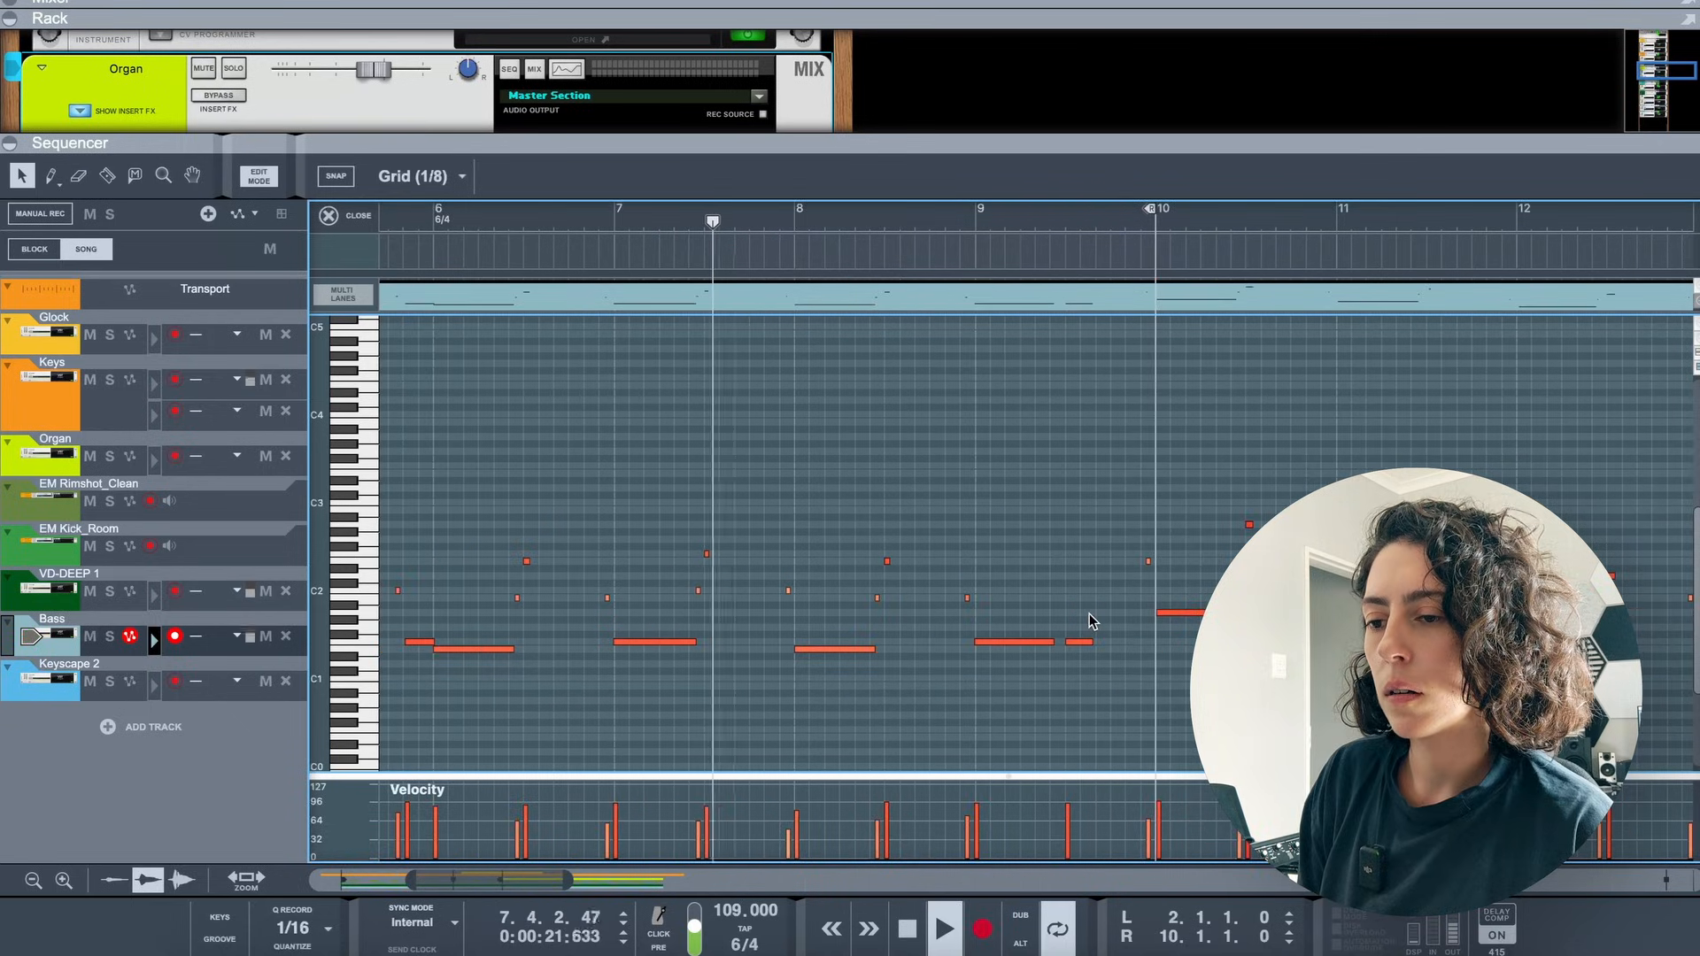
# Delete the short low Bass note late in bar 9 and record over the end of the loop
pyautogui.hotkey('ctrl', 'Return')
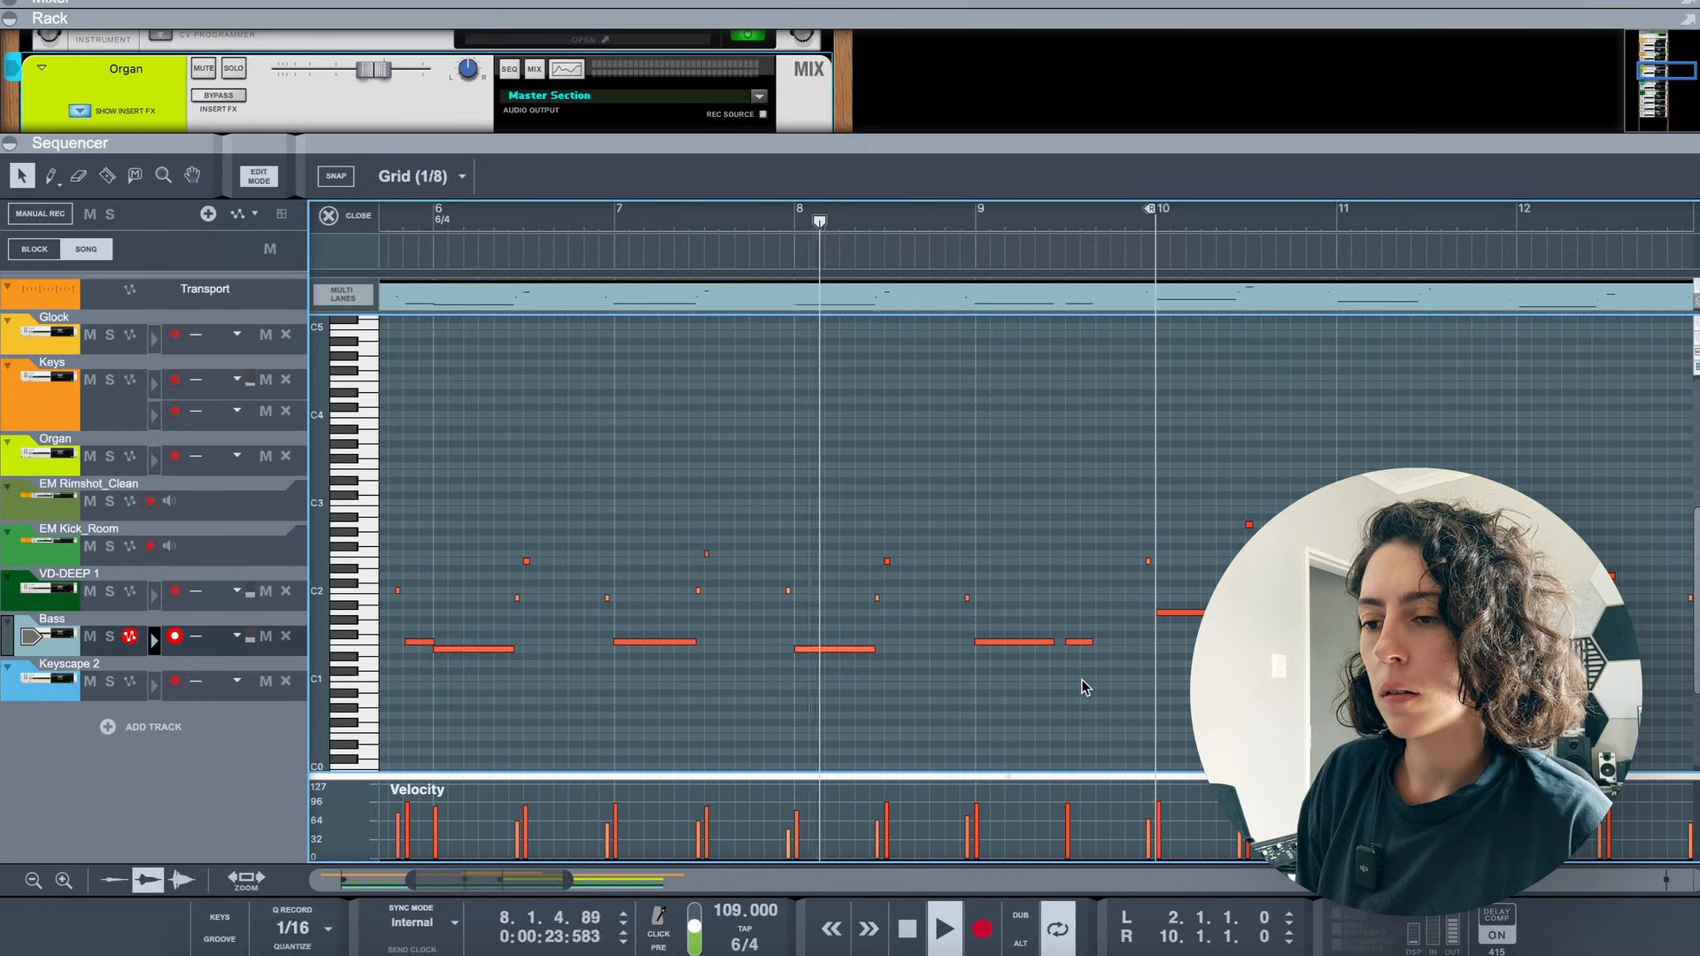
pyautogui.click(1082, 644)
pyautogui.press('Delete')
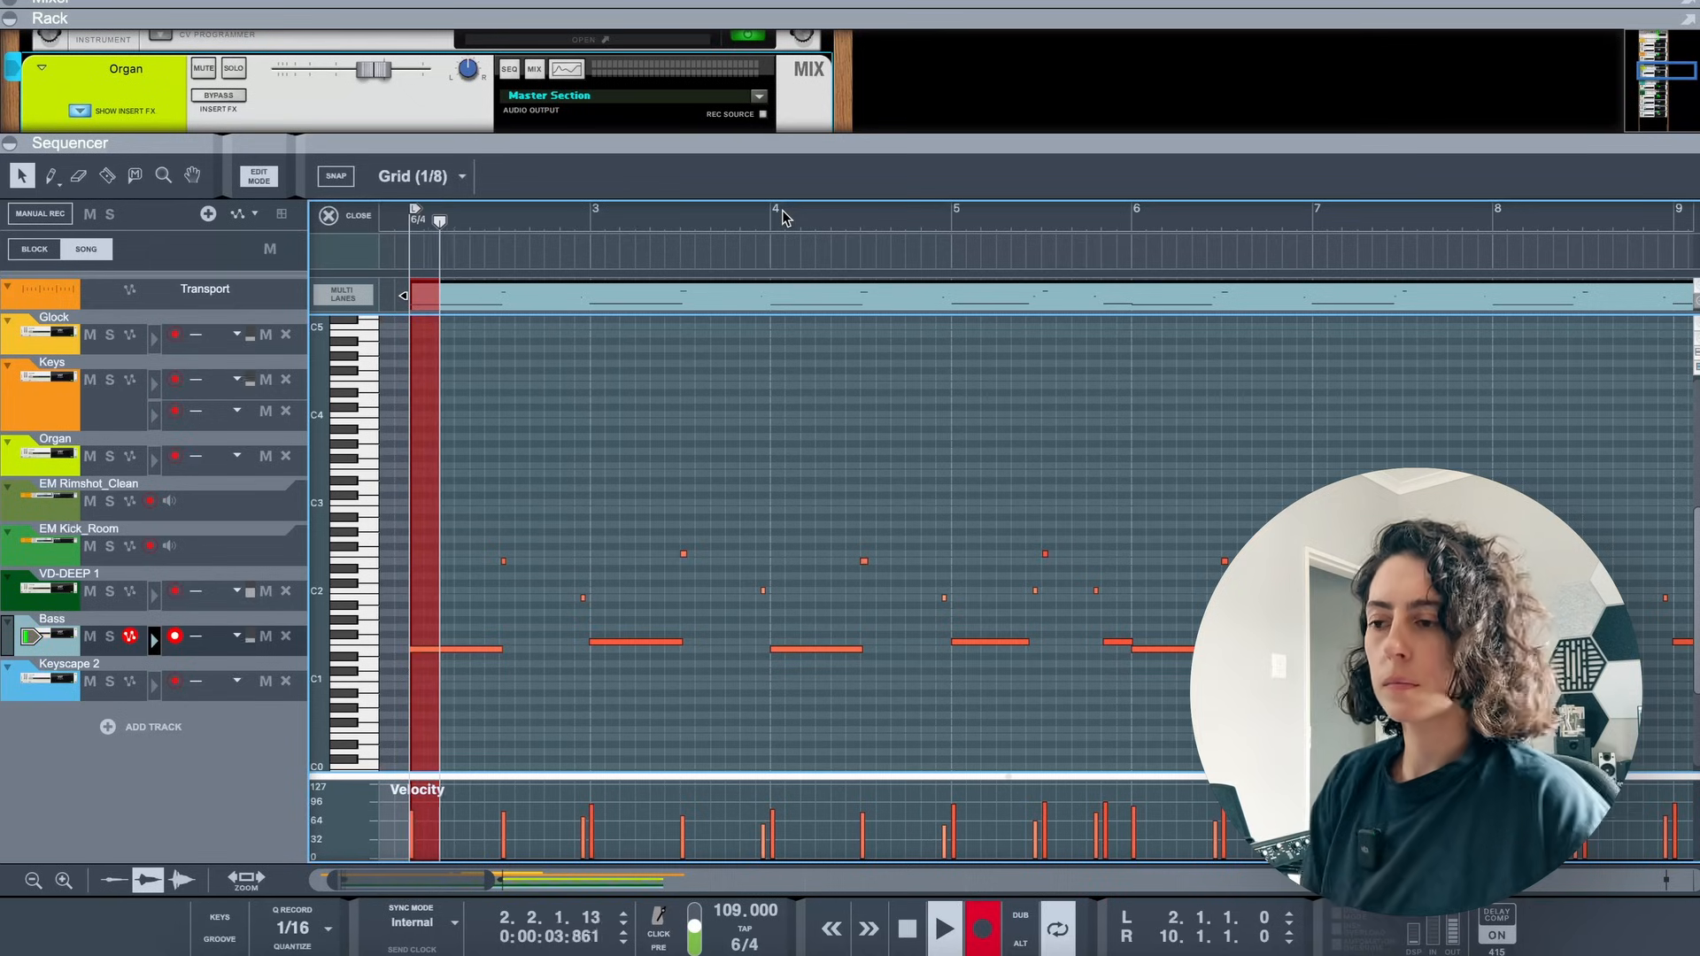
pyautogui.press('space')
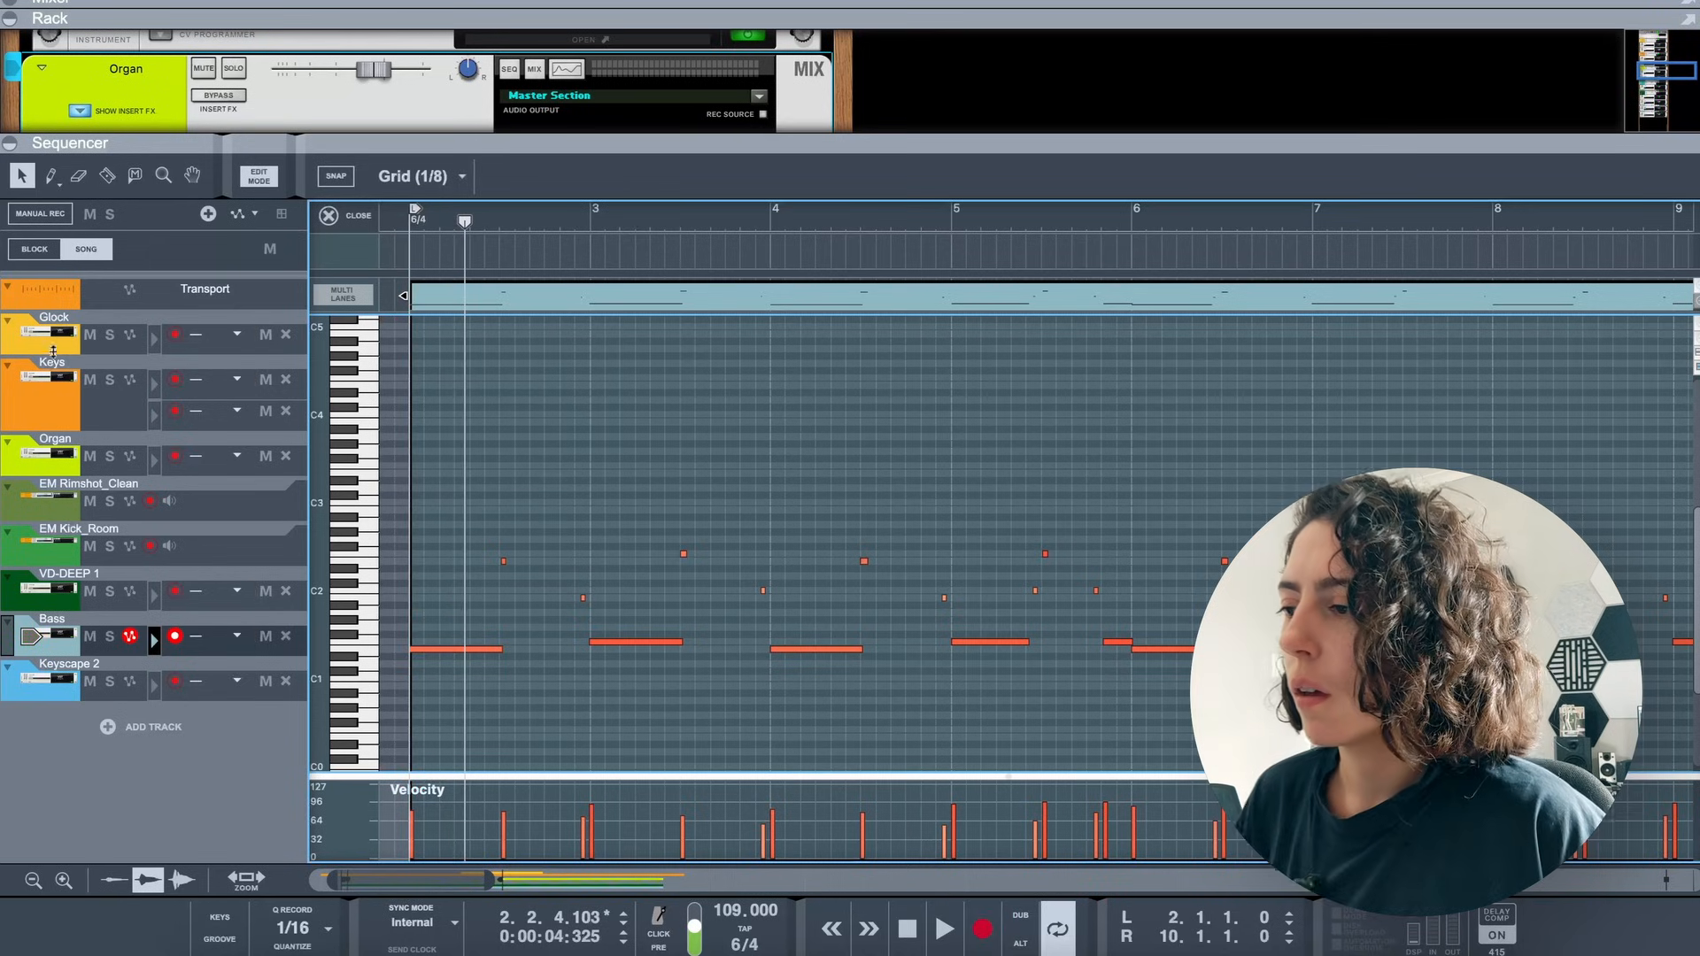
# Nudge the long C#5 note on the Glock track later to position 10.1.1.29 and close the note editor
pyautogui.click(53, 342)
pyautogui.hscroll(10, 1108, 241)
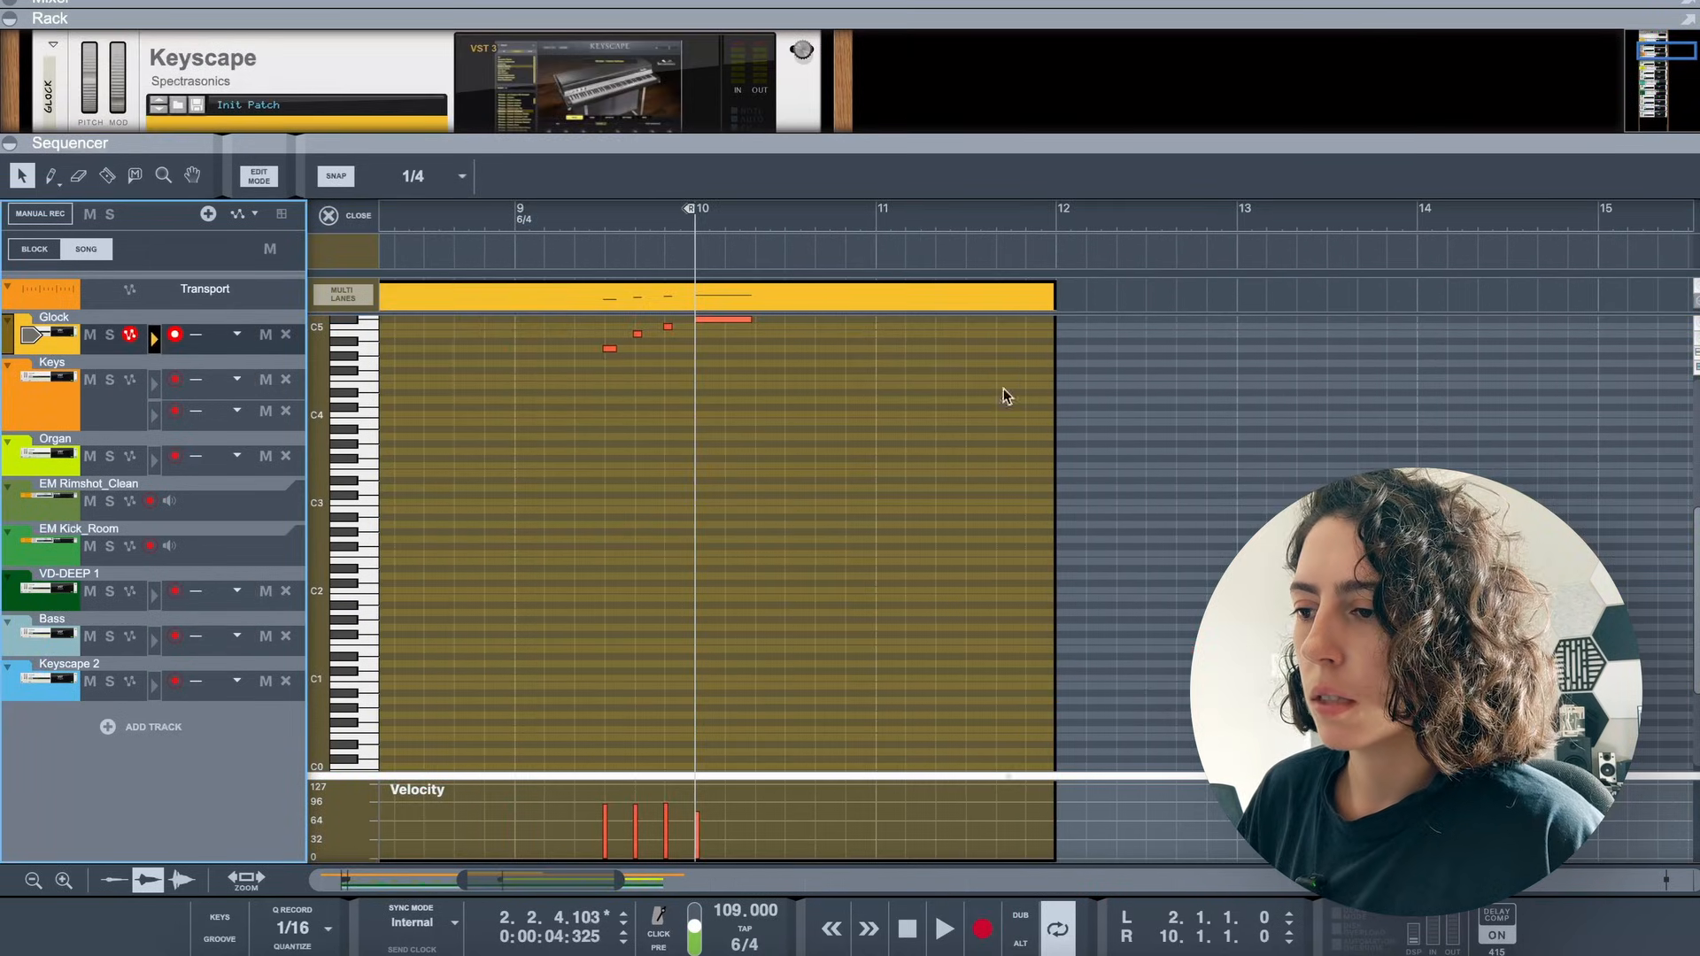
pyautogui.scroll(2, 719, 405)
pyautogui.moveTo(706, 357); pyautogui.dragTo(712, 362)
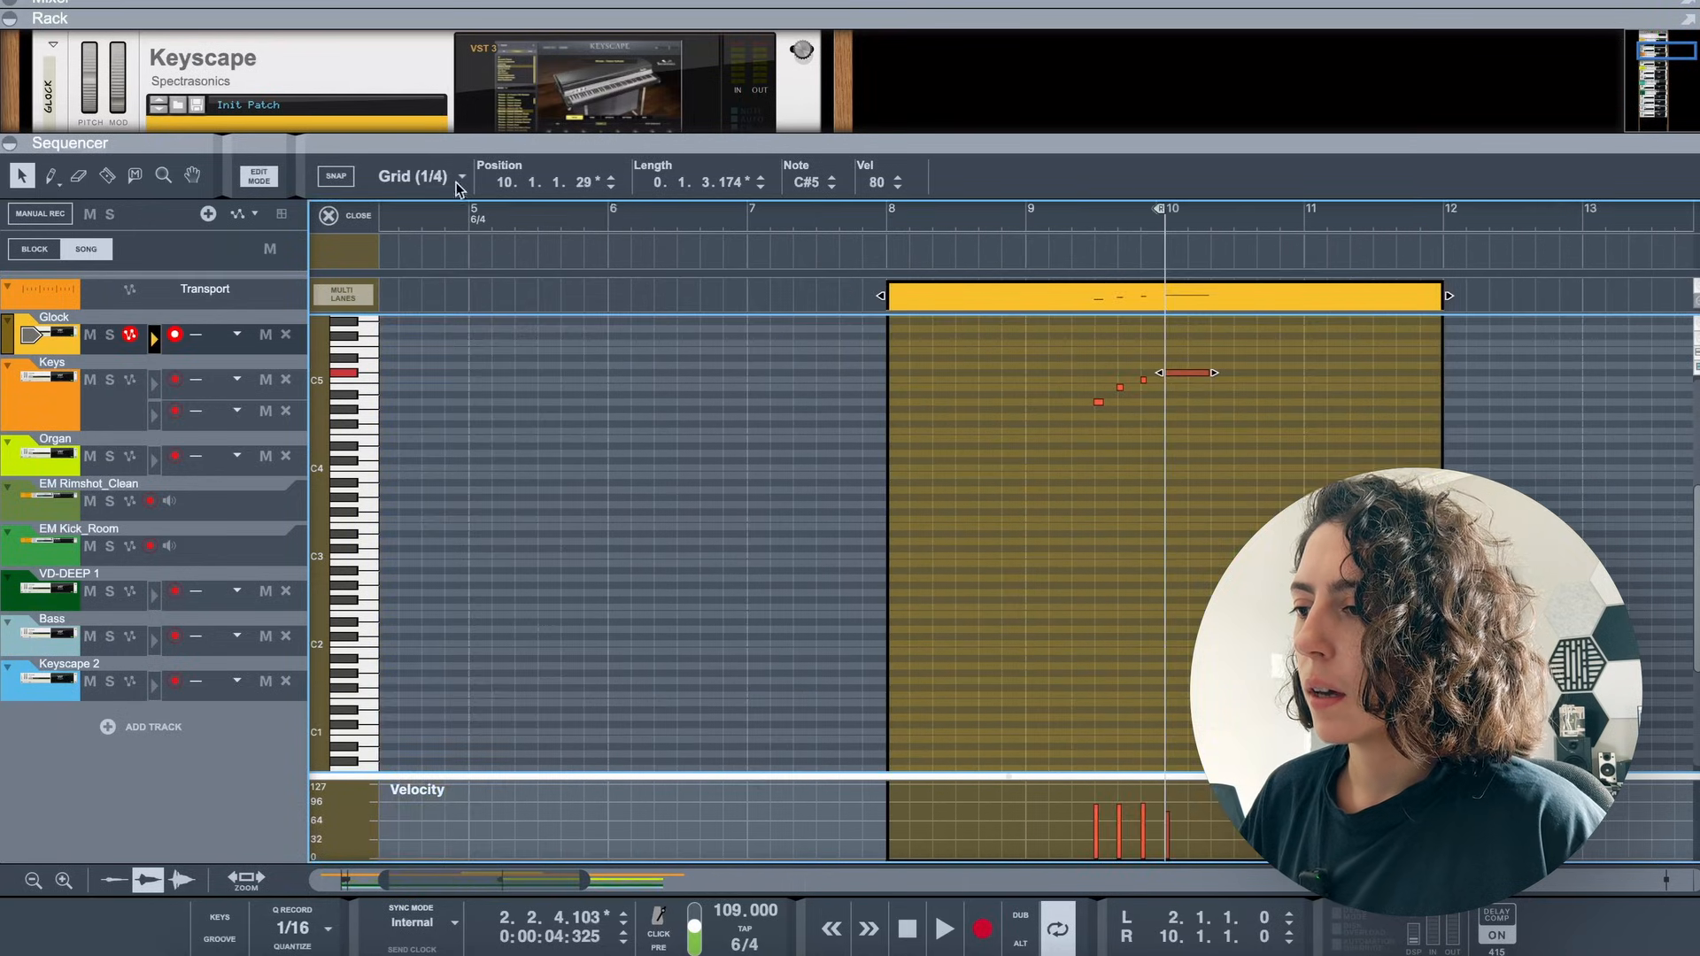
pyautogui.click(320, 215)
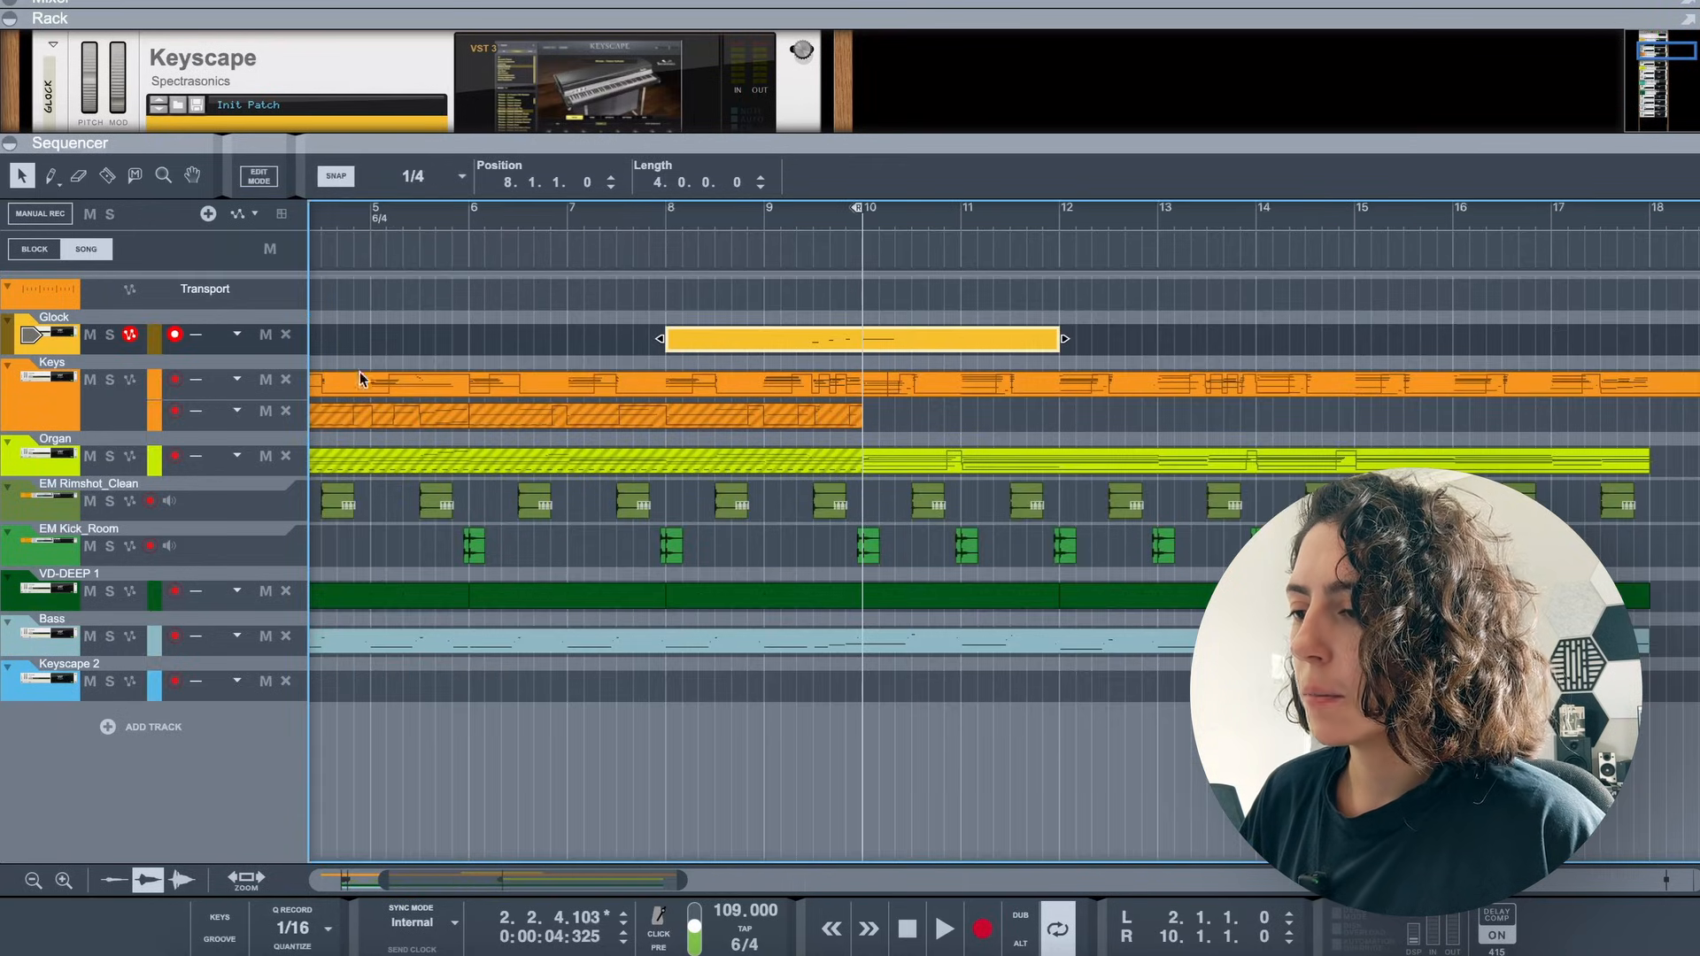
# Enlarge the rack, load the Toy Piano - Glock patch in the Glock track's Keyscape instrument and close its window
pyautogui.click(64, 343)
pyautogui.hscroll(-3, 647, 413)
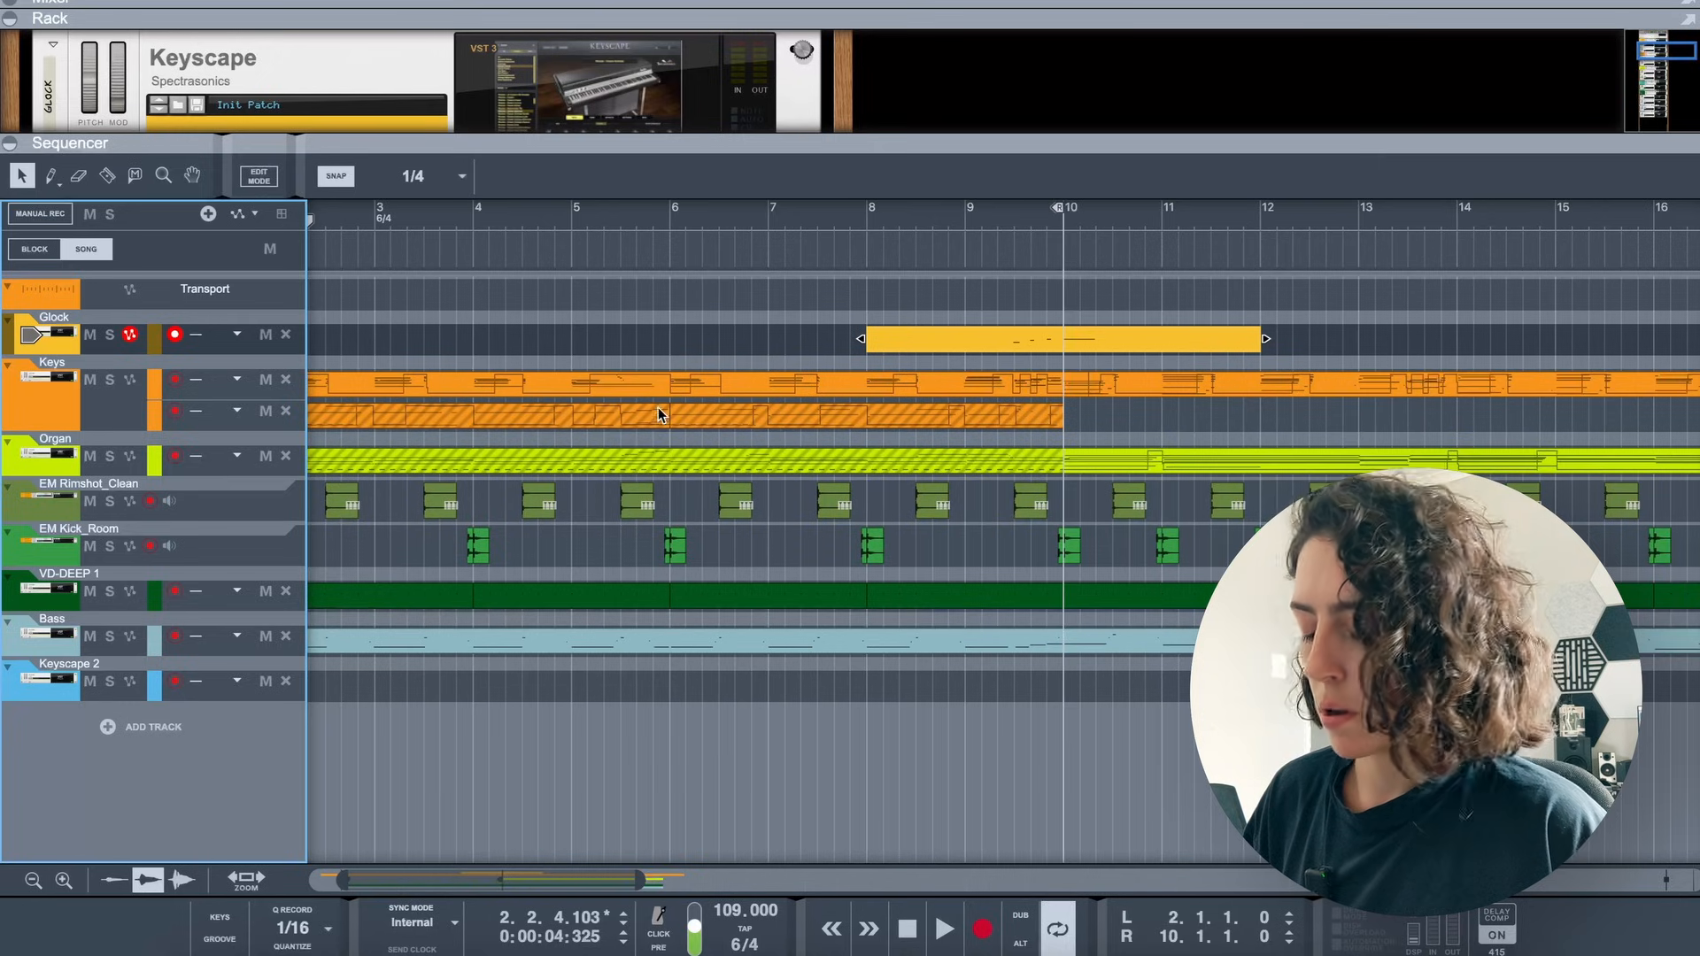
pyautogui.moveTo(682, 150); pyautogui.dragTo(700, 338)
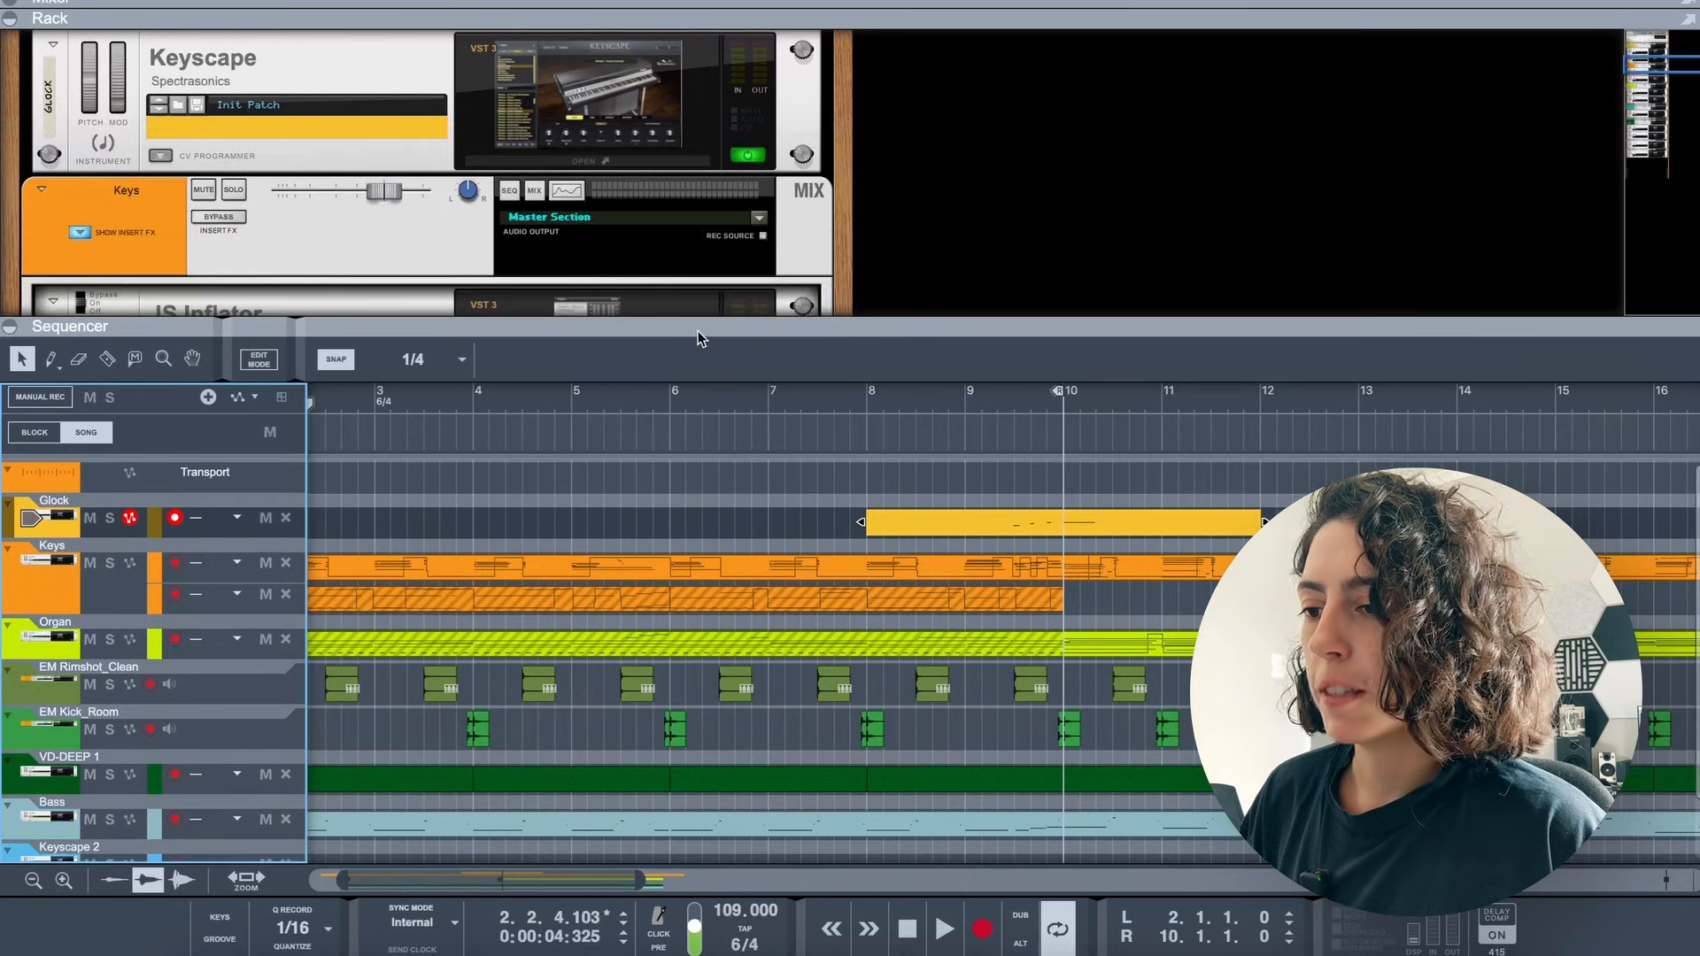
pyautogui.click(39, 513)
pyautogui.scroll(5, 375, 174)
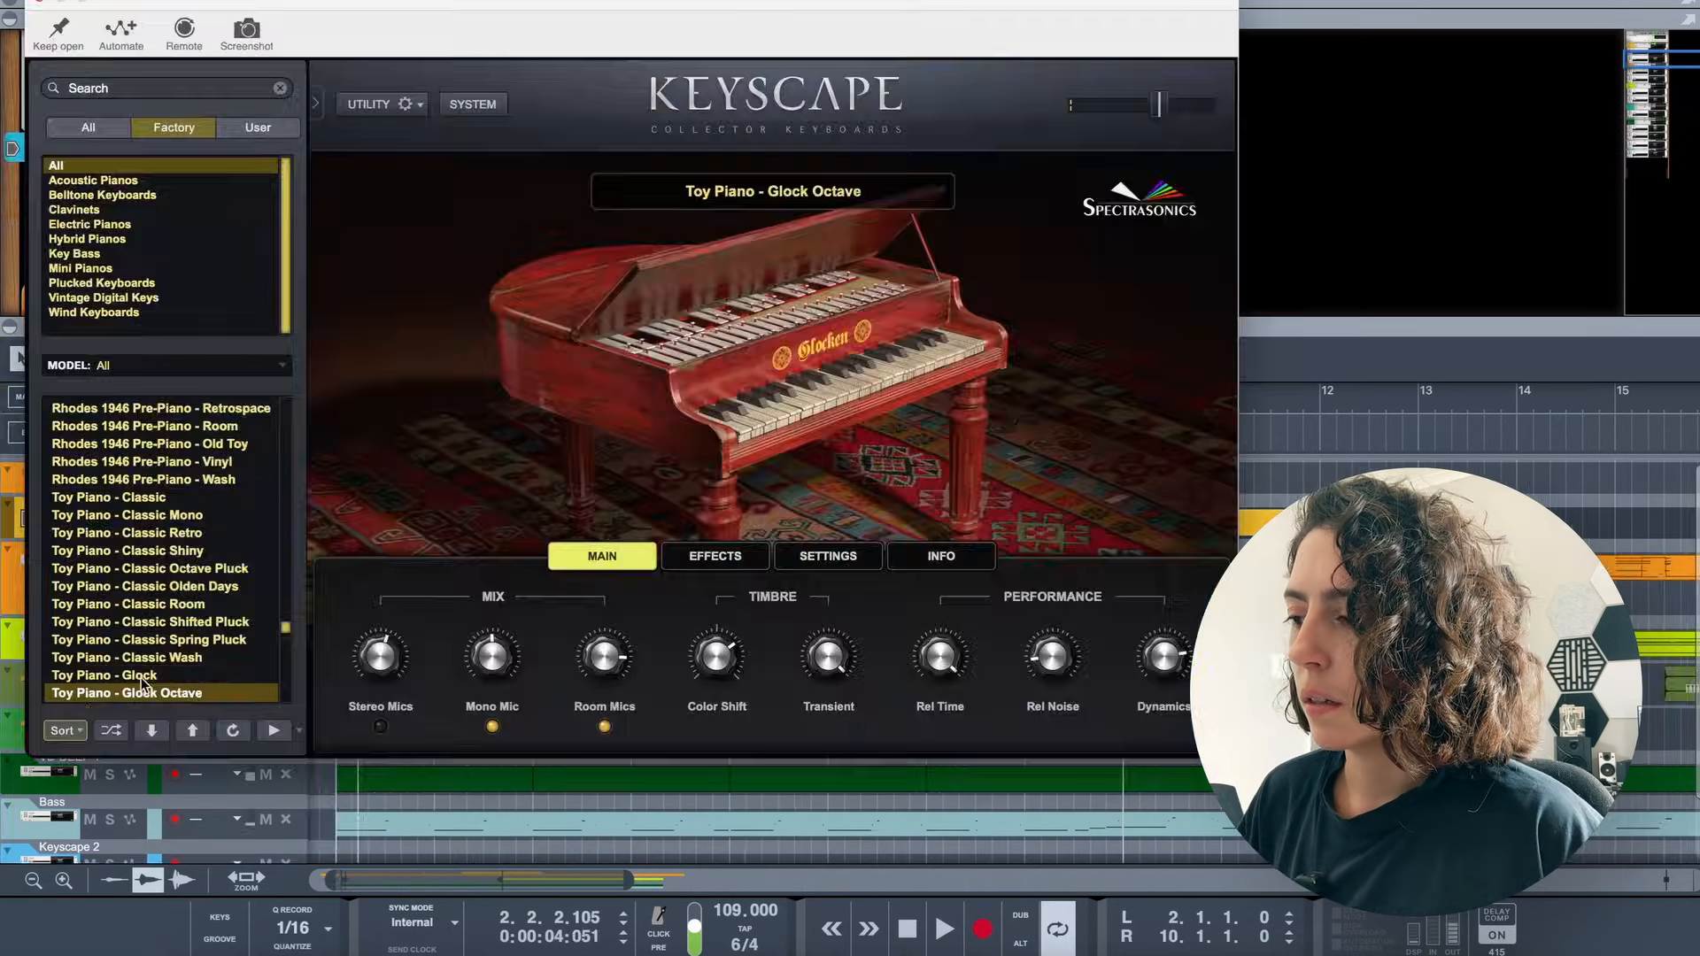
pyautogui.click(140, 675)
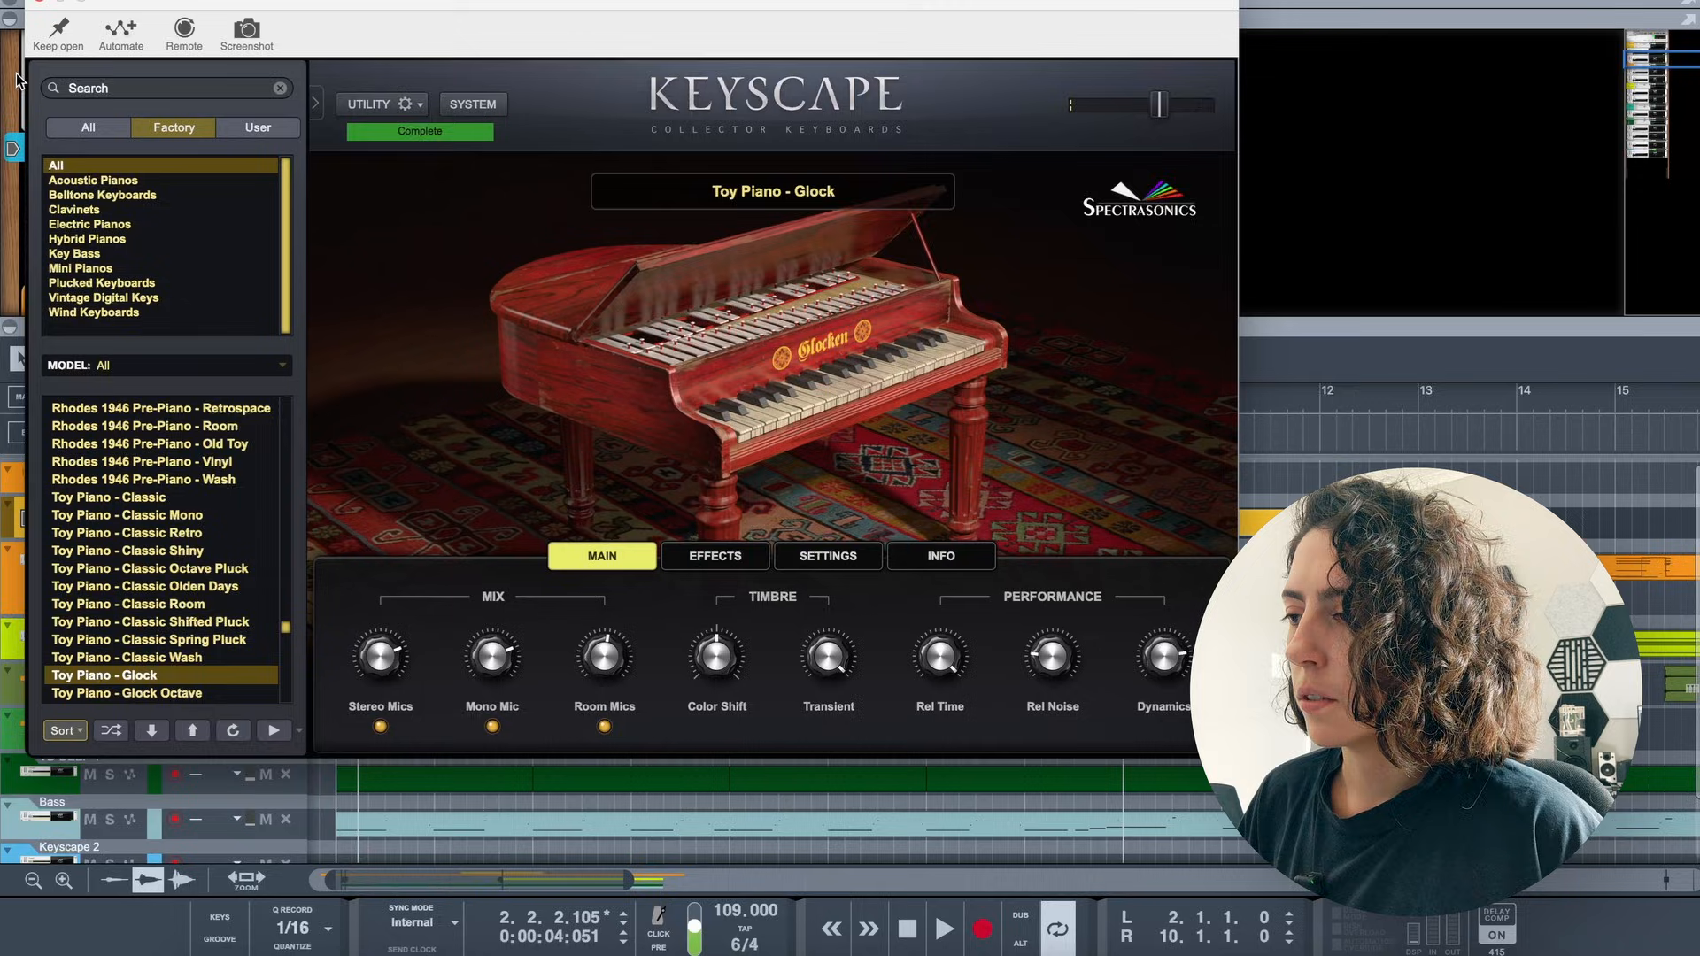
pyautogui.click(37, 2)
# Play back the Glock phrase in the arrangement from bar 9 to hear the new patch
pyautogui.click(1029, 396)
pyautogui.press('space')
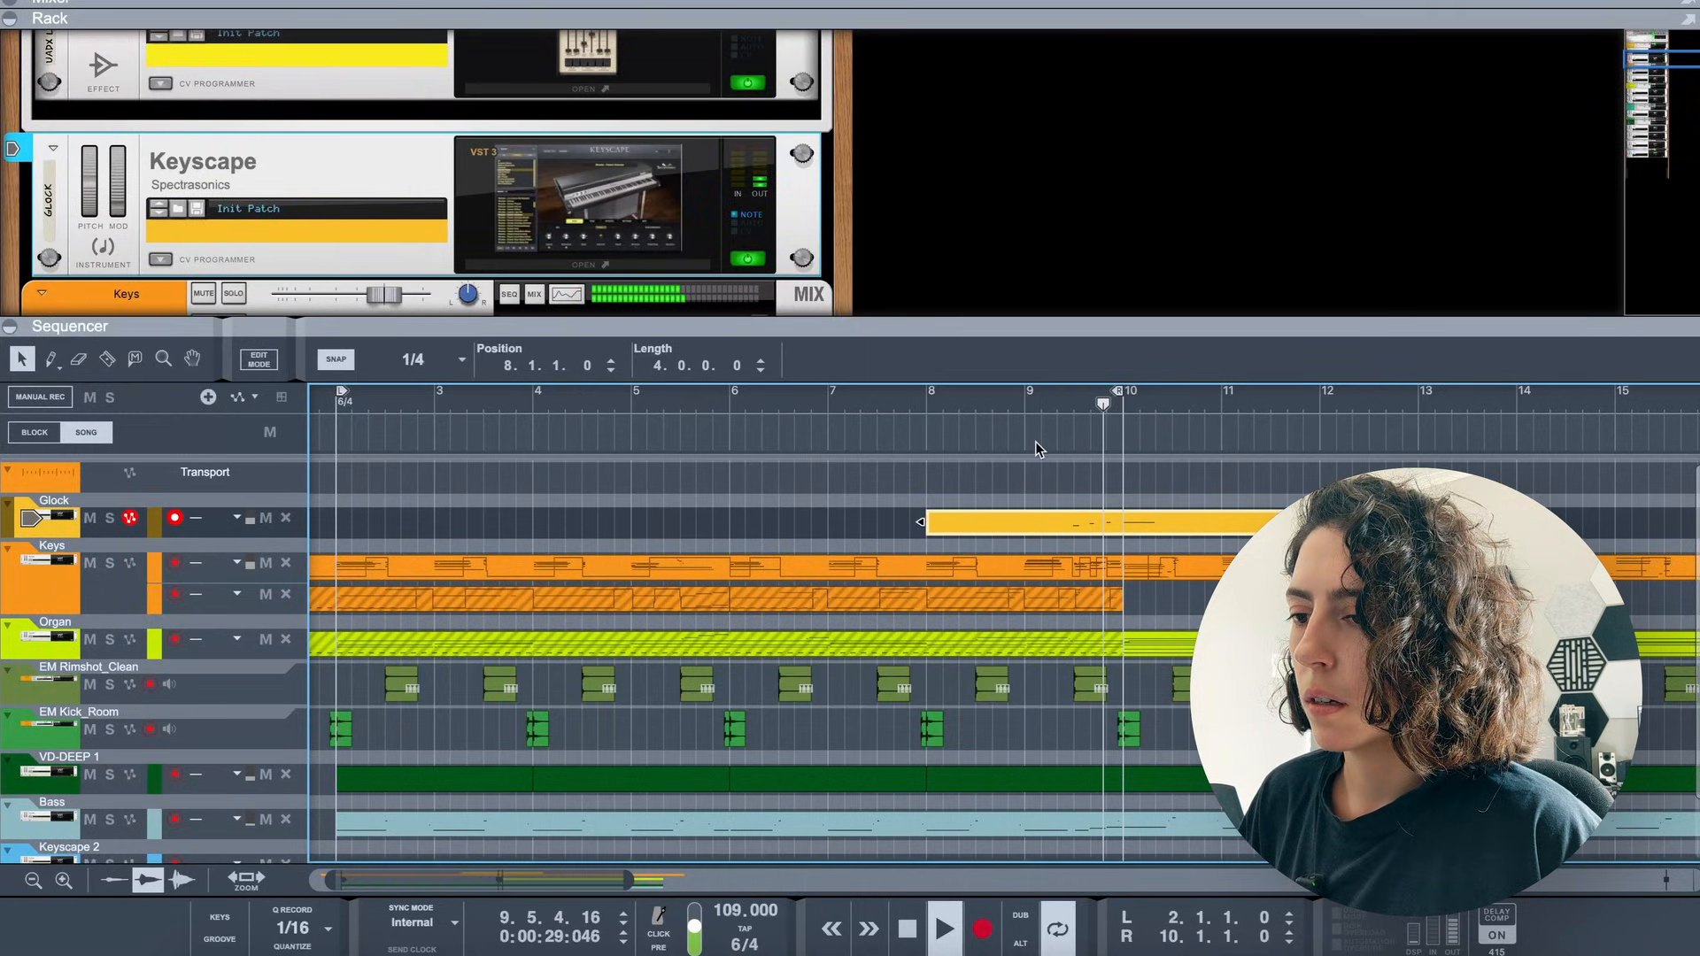
pyautogui.press('space')
# Add a CHOWTapeModel effect to the Glock channel and move it ahead of the UADx Lexicon 224 reverb
pyautogui.scroll(3, 571, 236)
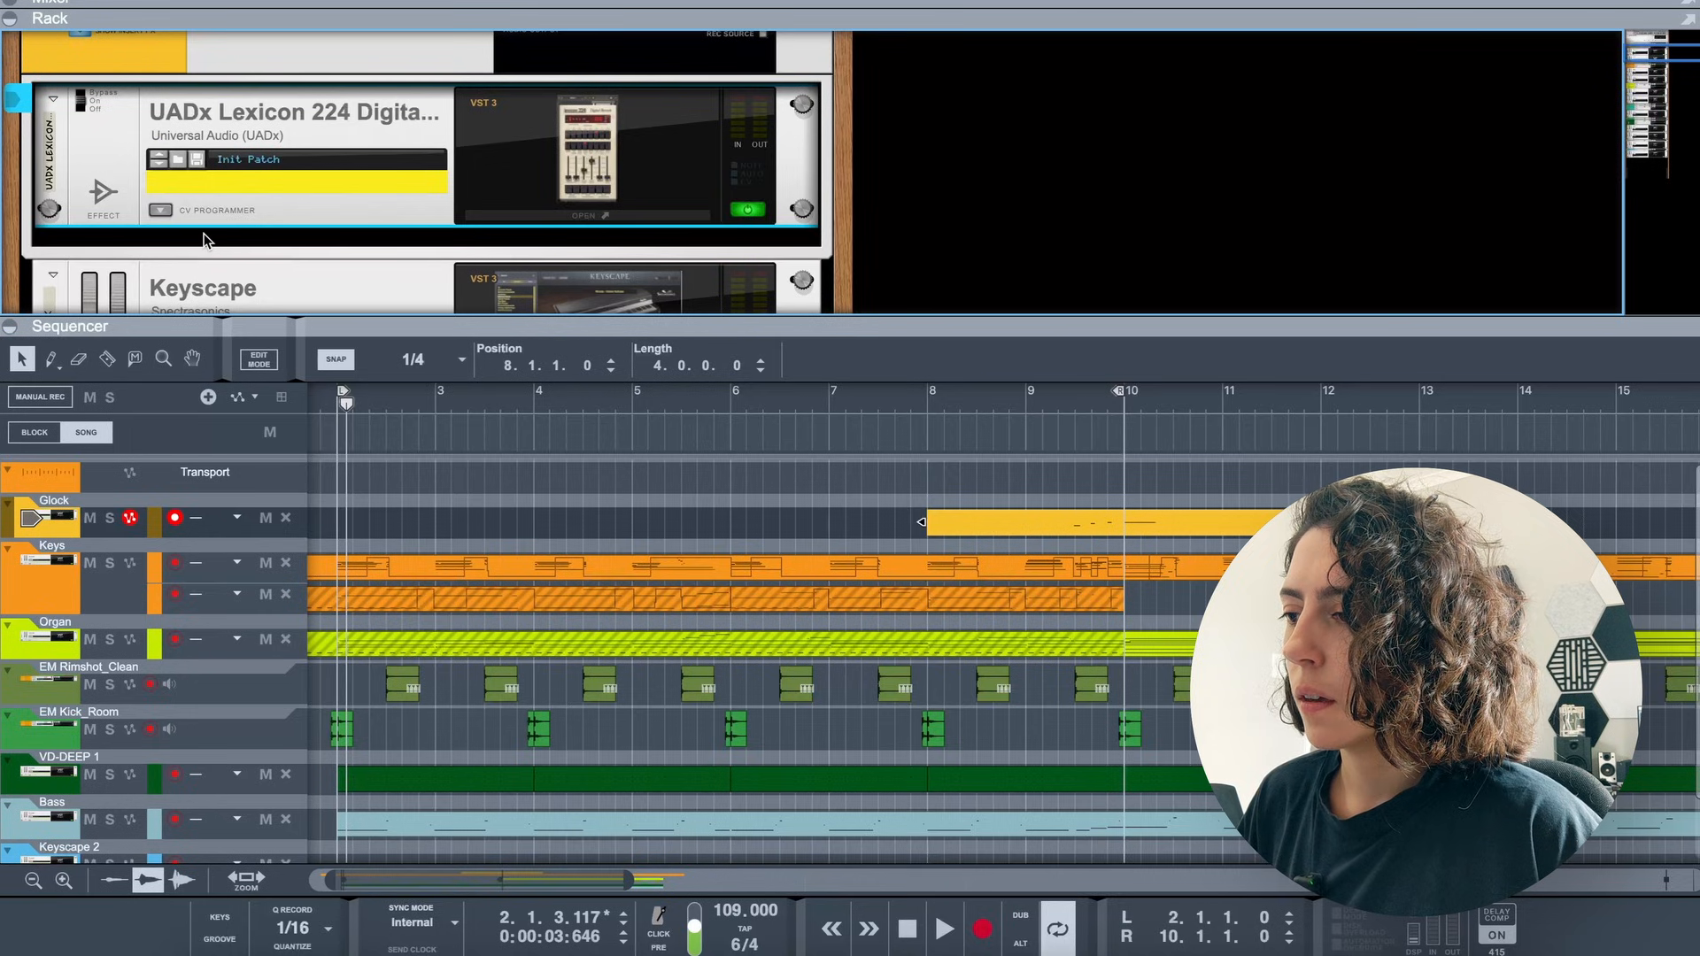
pyautogui.rightClick(206, 230)
pyautogui.moveTo(337, 503)
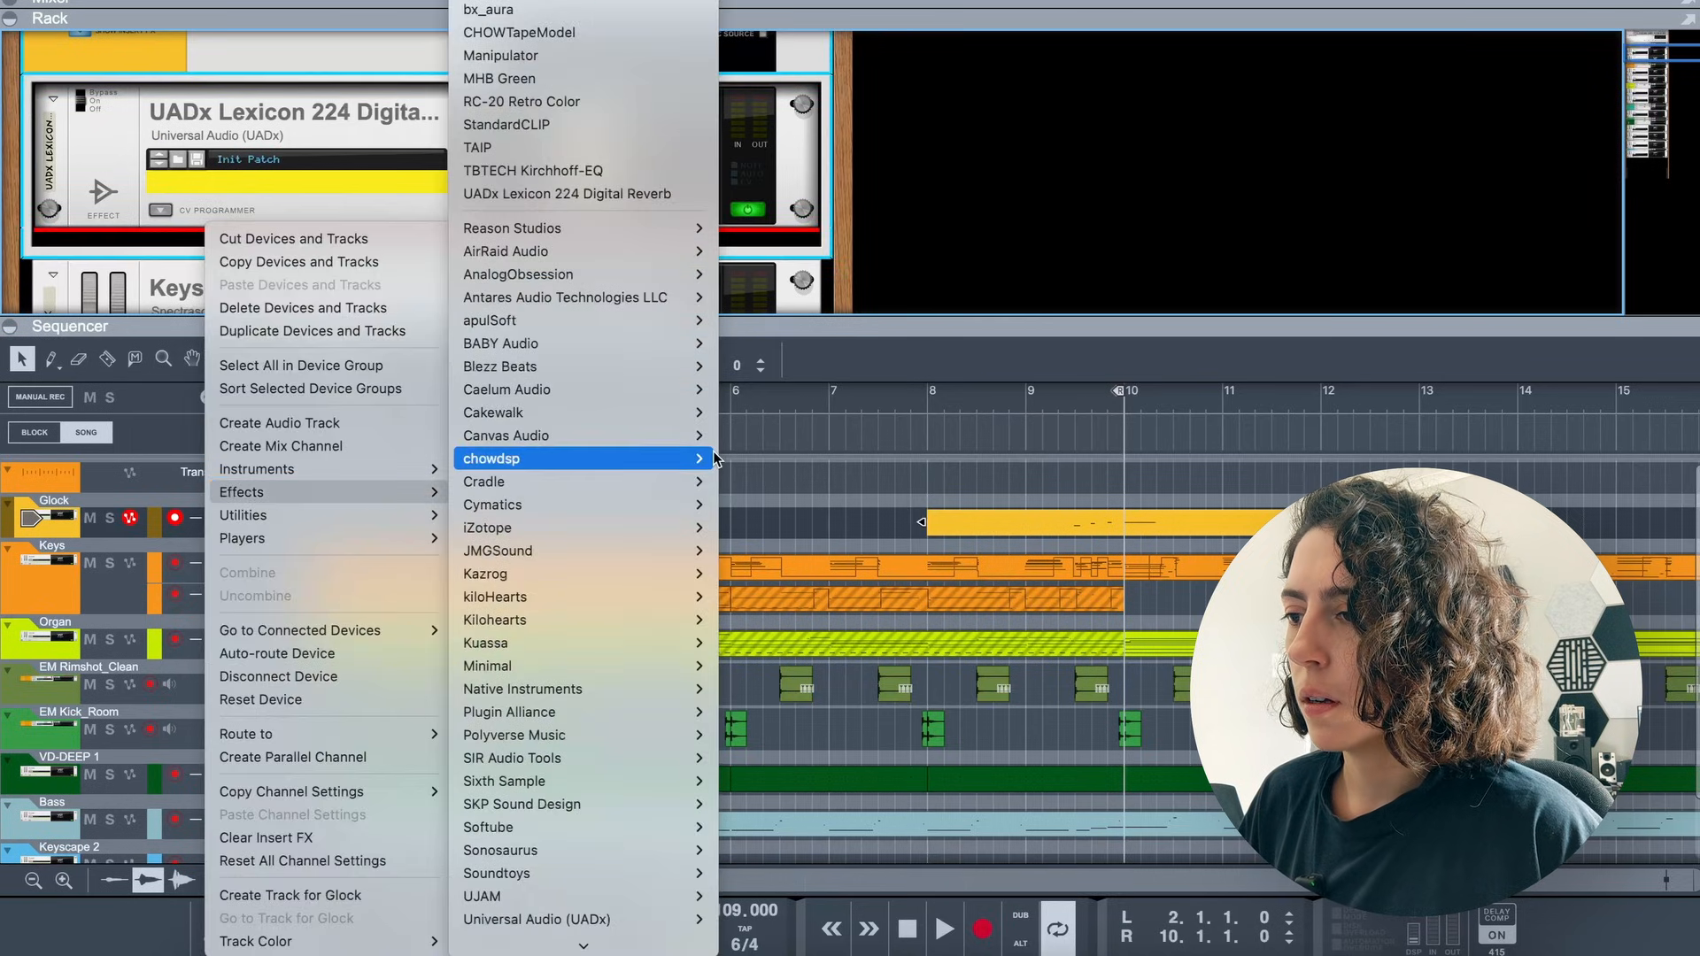
pyautogui.click(573, 36)
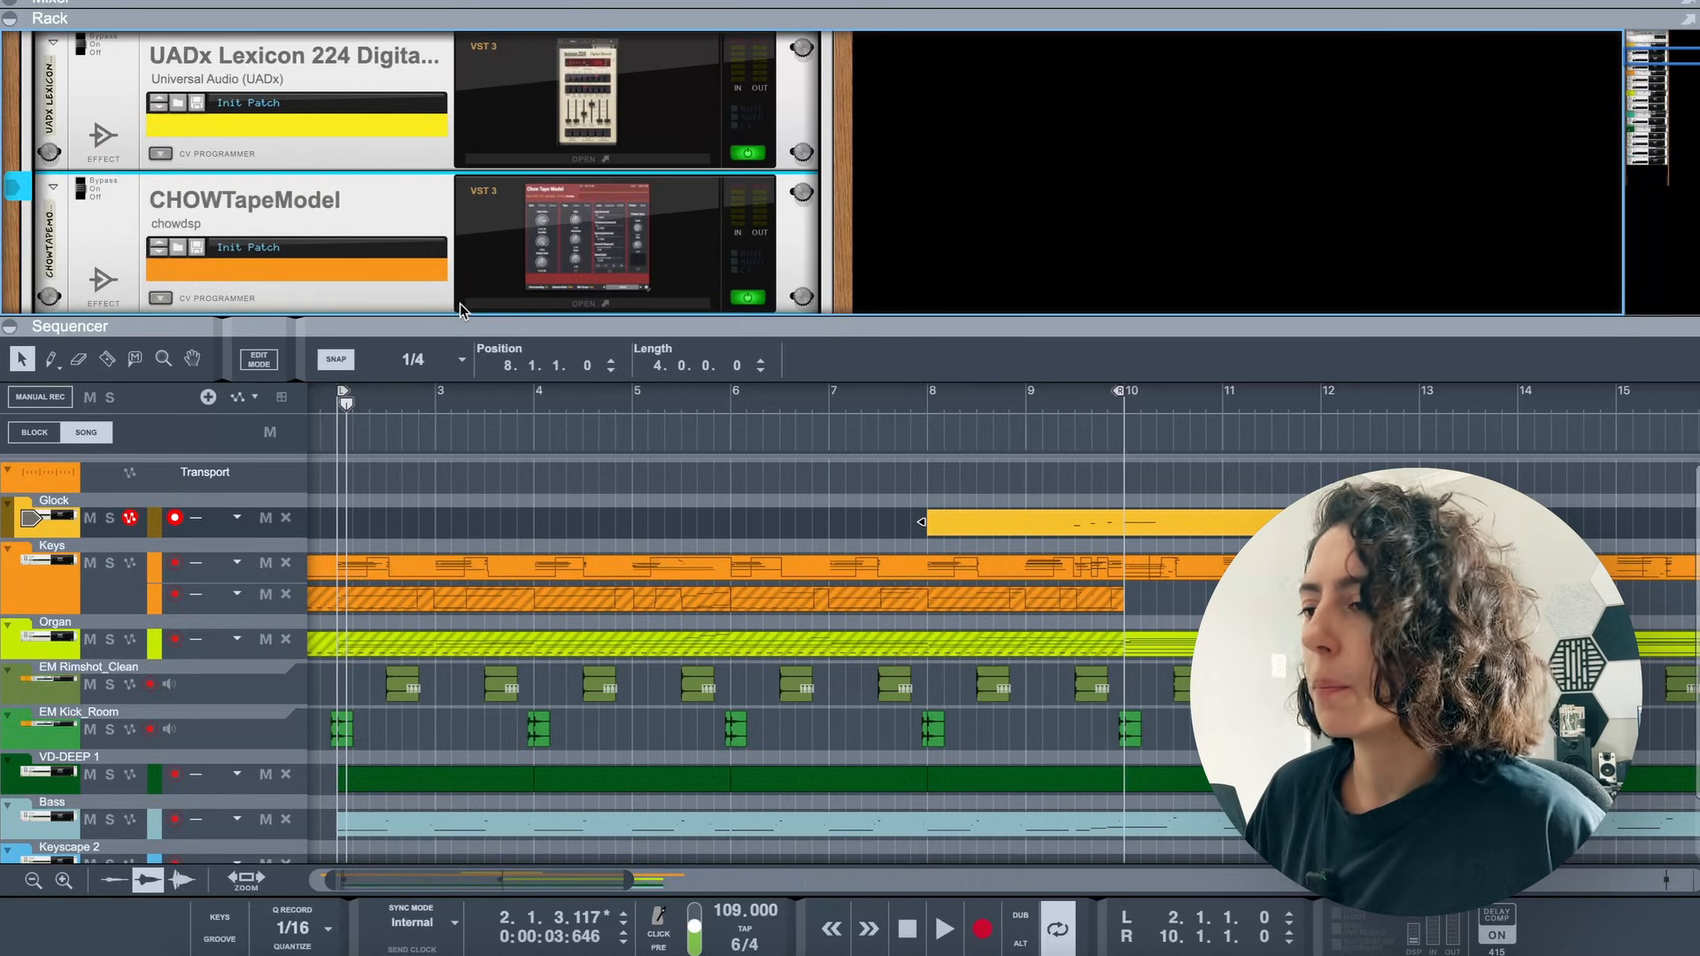
pyautogui.moveTo(351, 211); pyautogui.dragTo(360, 71)
pyautogui.scroll(2, 514, 257)
# Open the Glock channel's CHOWTapeModel window and play the phrase from bar 9 through the Default preset
pyautogui.click(651, 144)
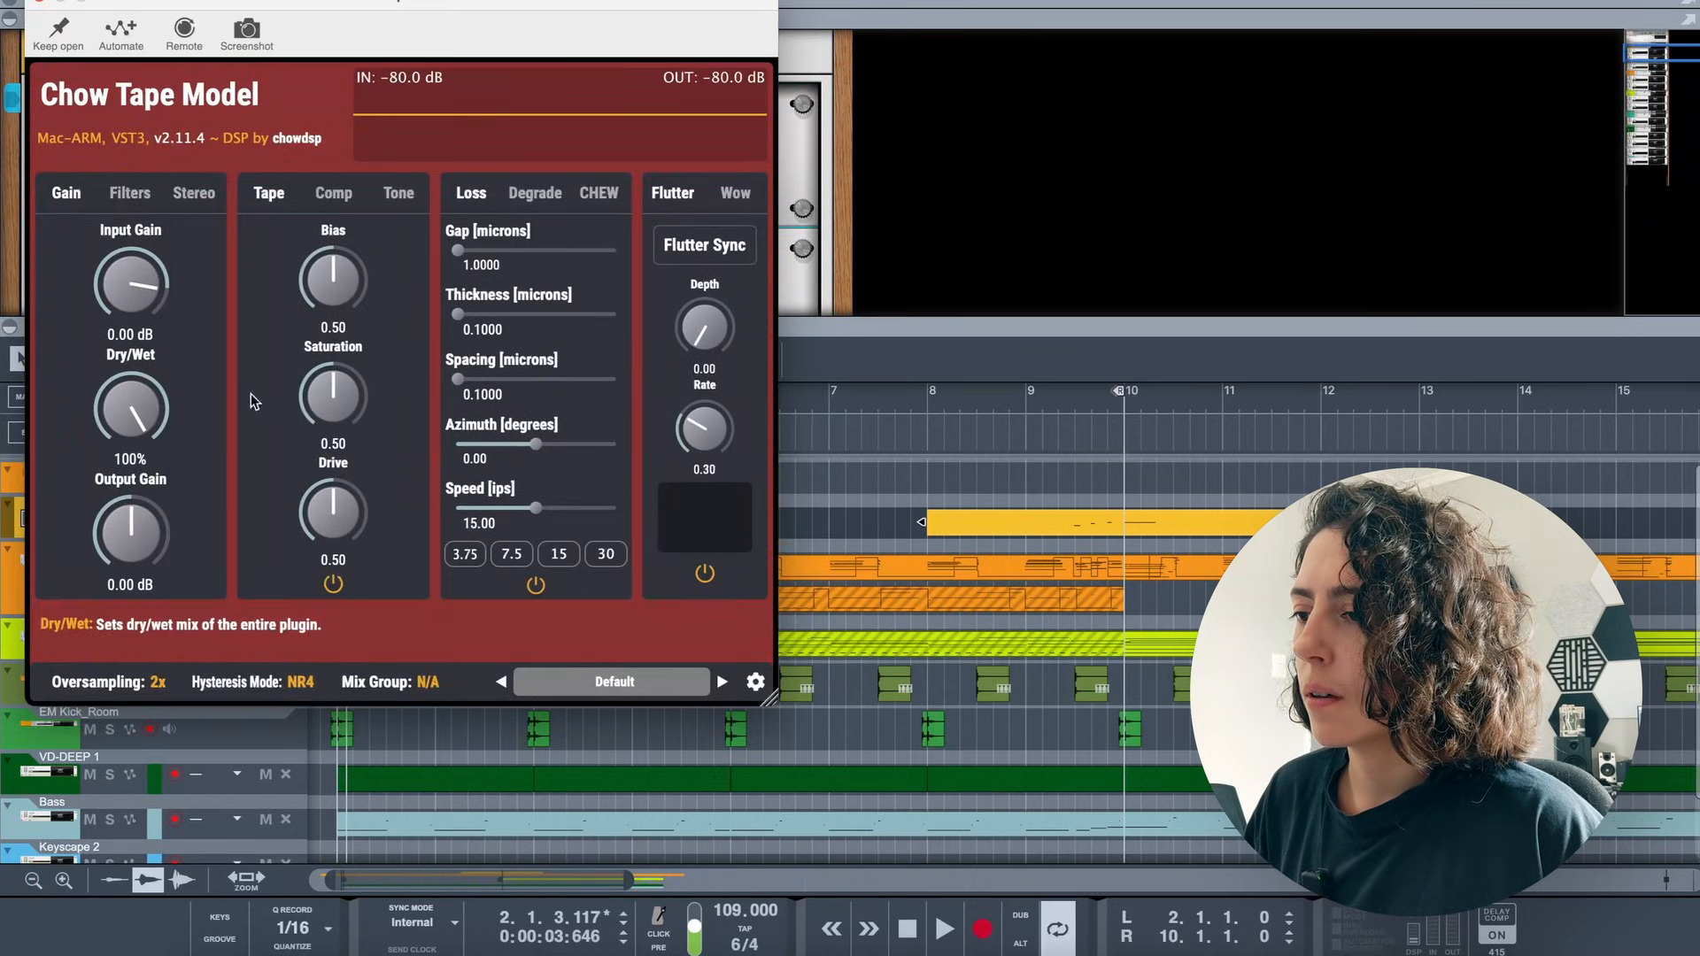
pyautogui.click(1029, 405)
pyautogui.press('space')
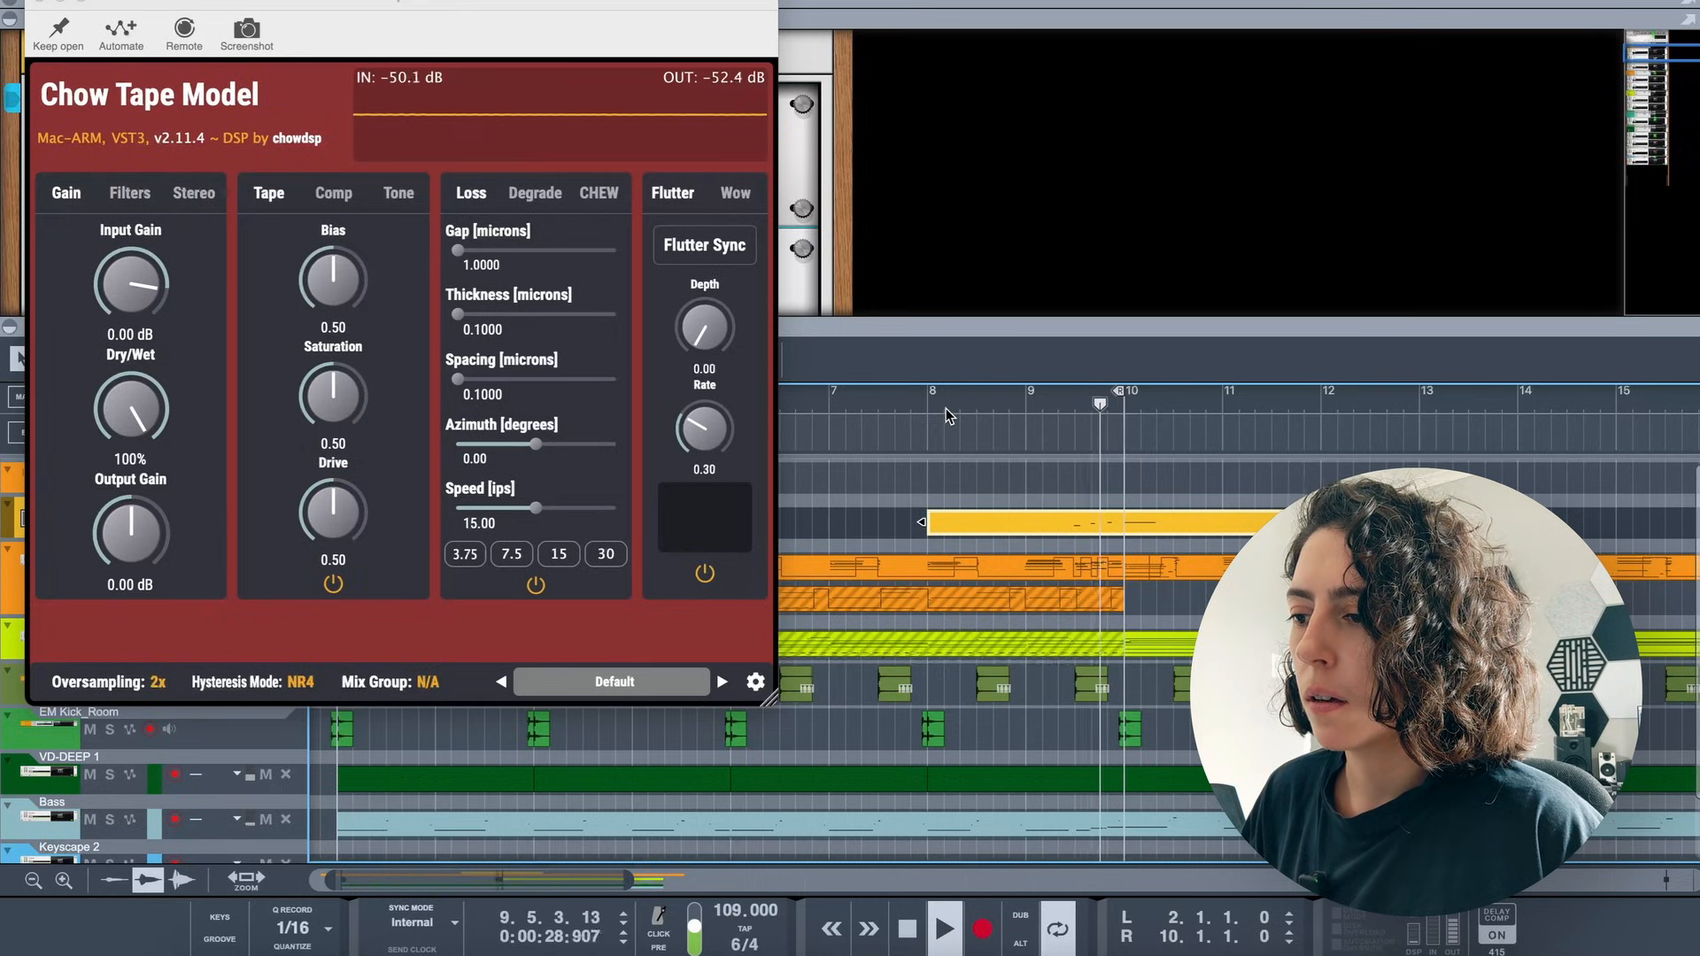
pyautogui.press('space')
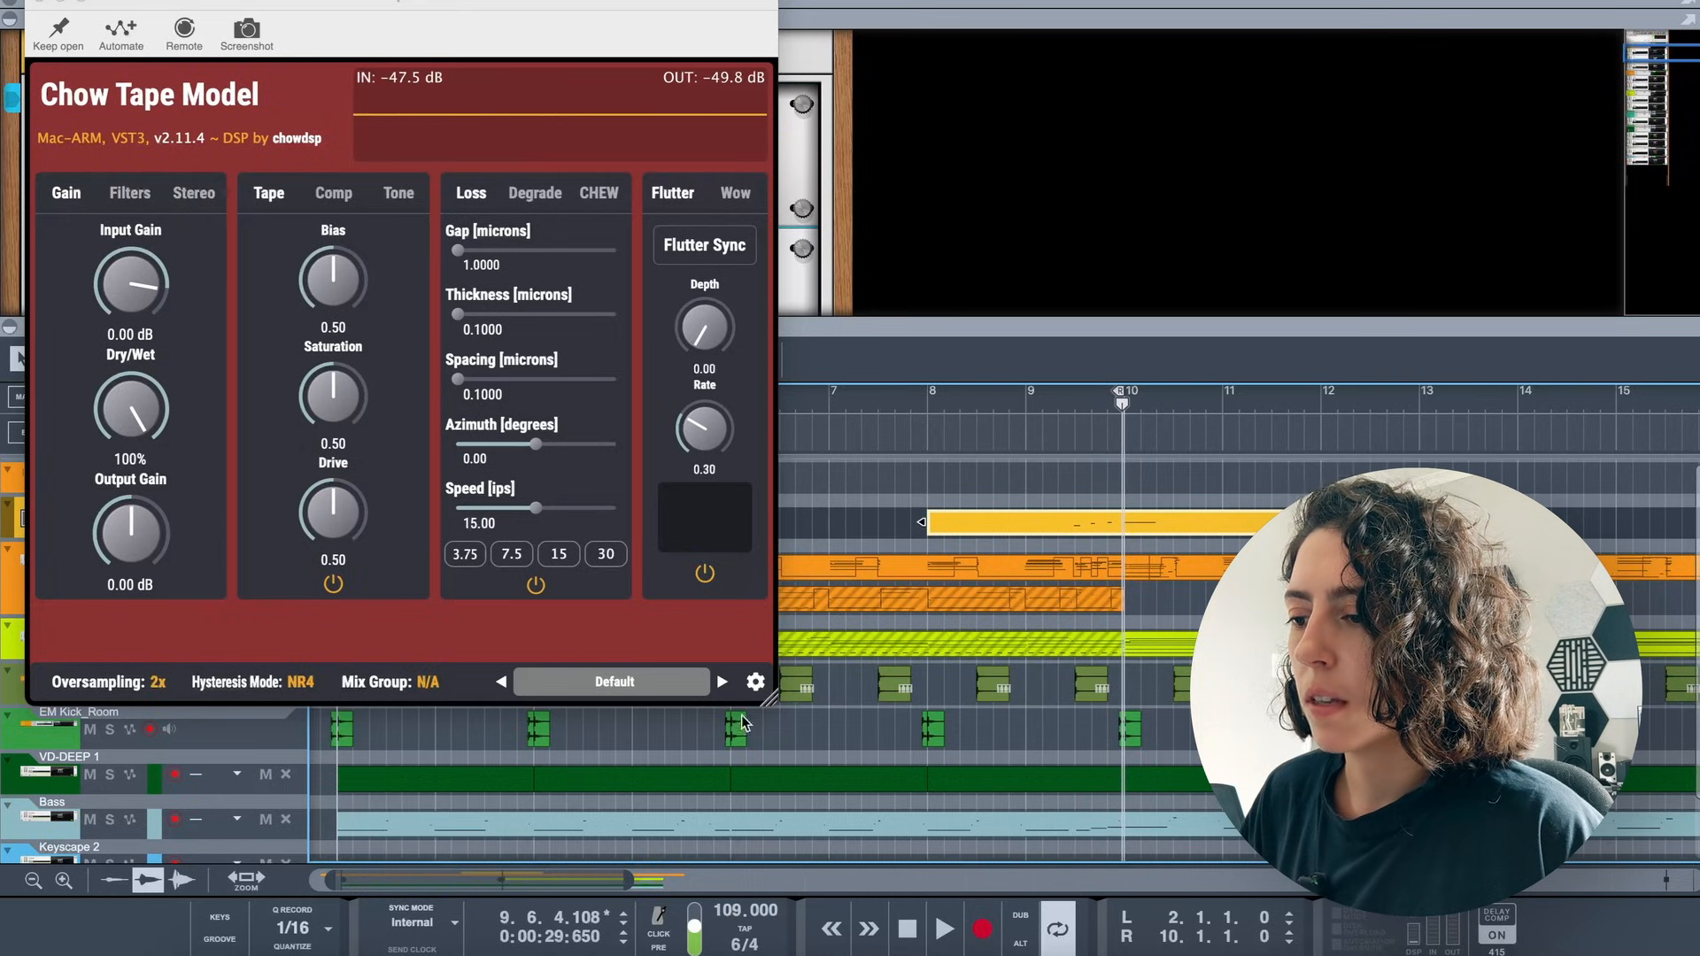
# Load the TC-260 preset in the Glock channel's CHOWTapeModel and play the phrase from bar 9
pyautogui.click(615, 682)
pyautogui.moveTo(569, 357)
pyautogui.click(801, 437)
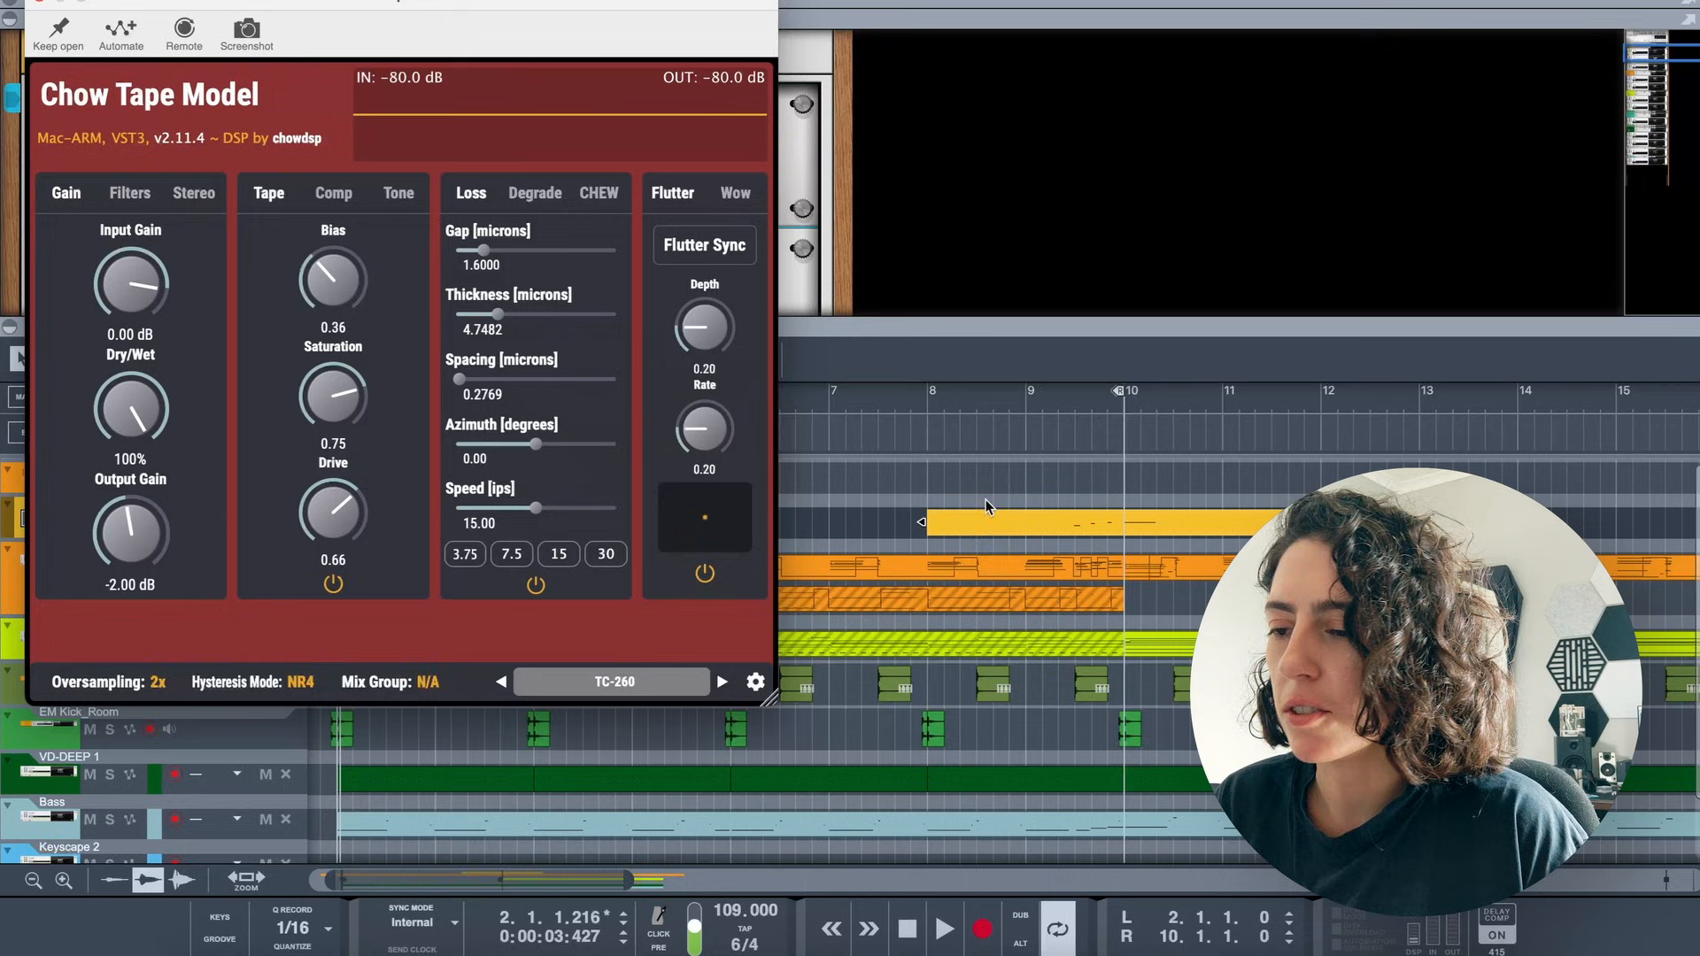
pyautogui.click(1034, 403)
pyautogui.press('space')
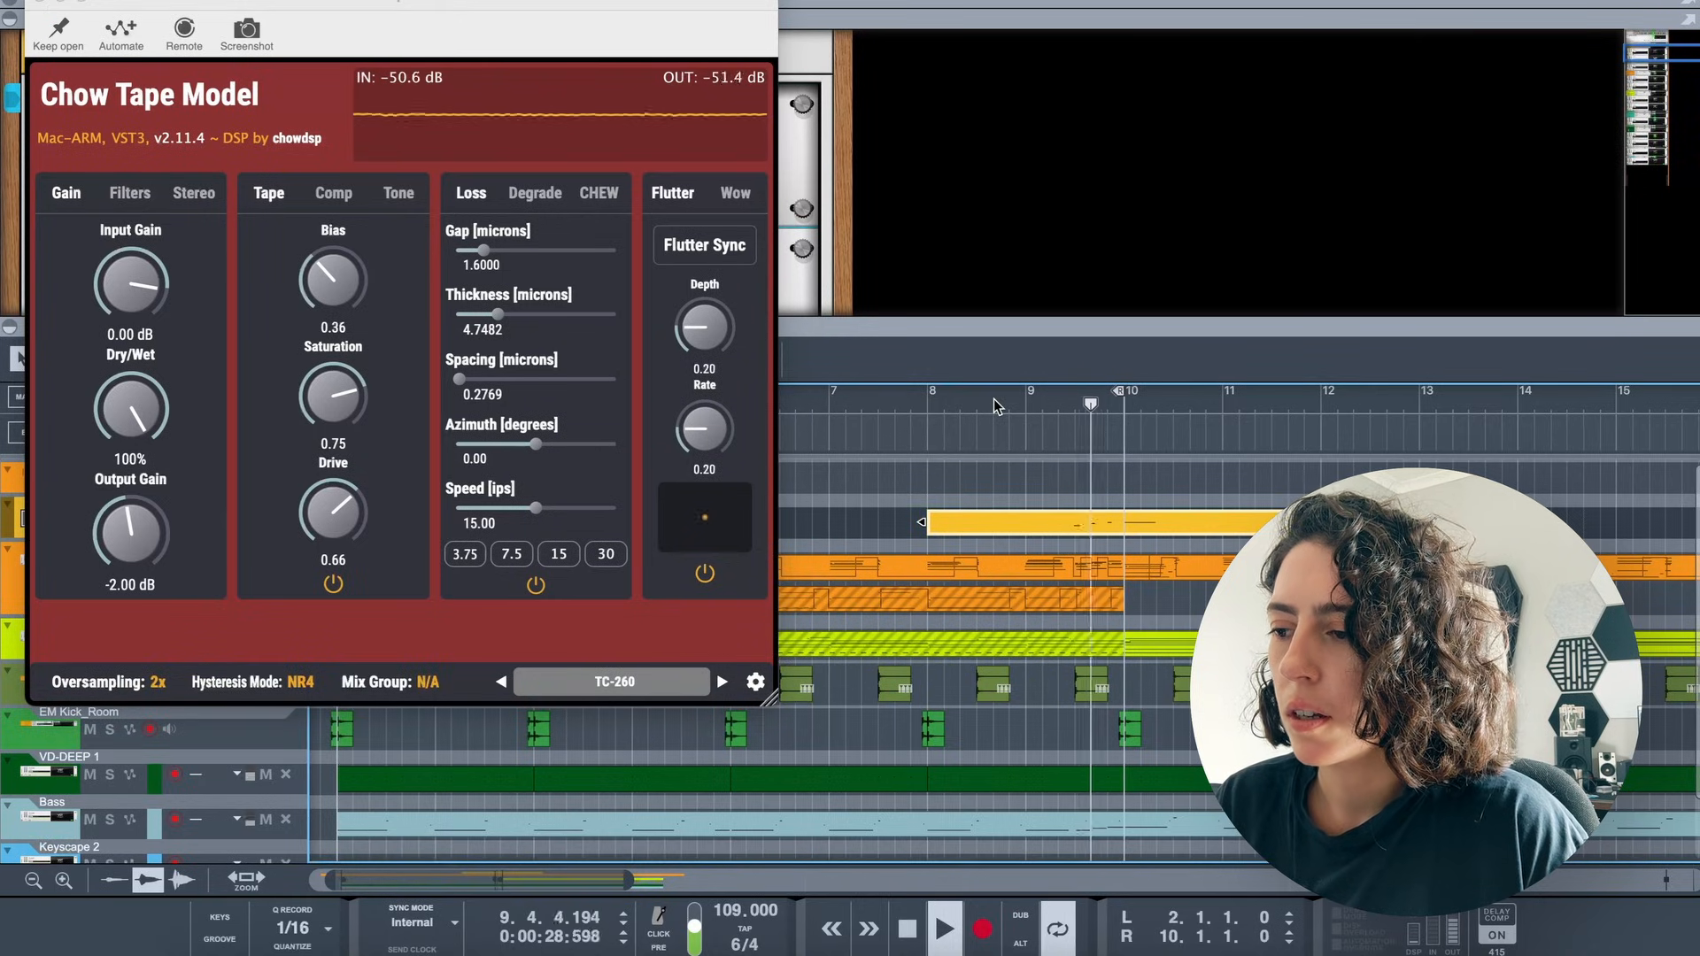
pyautogui.press('space')
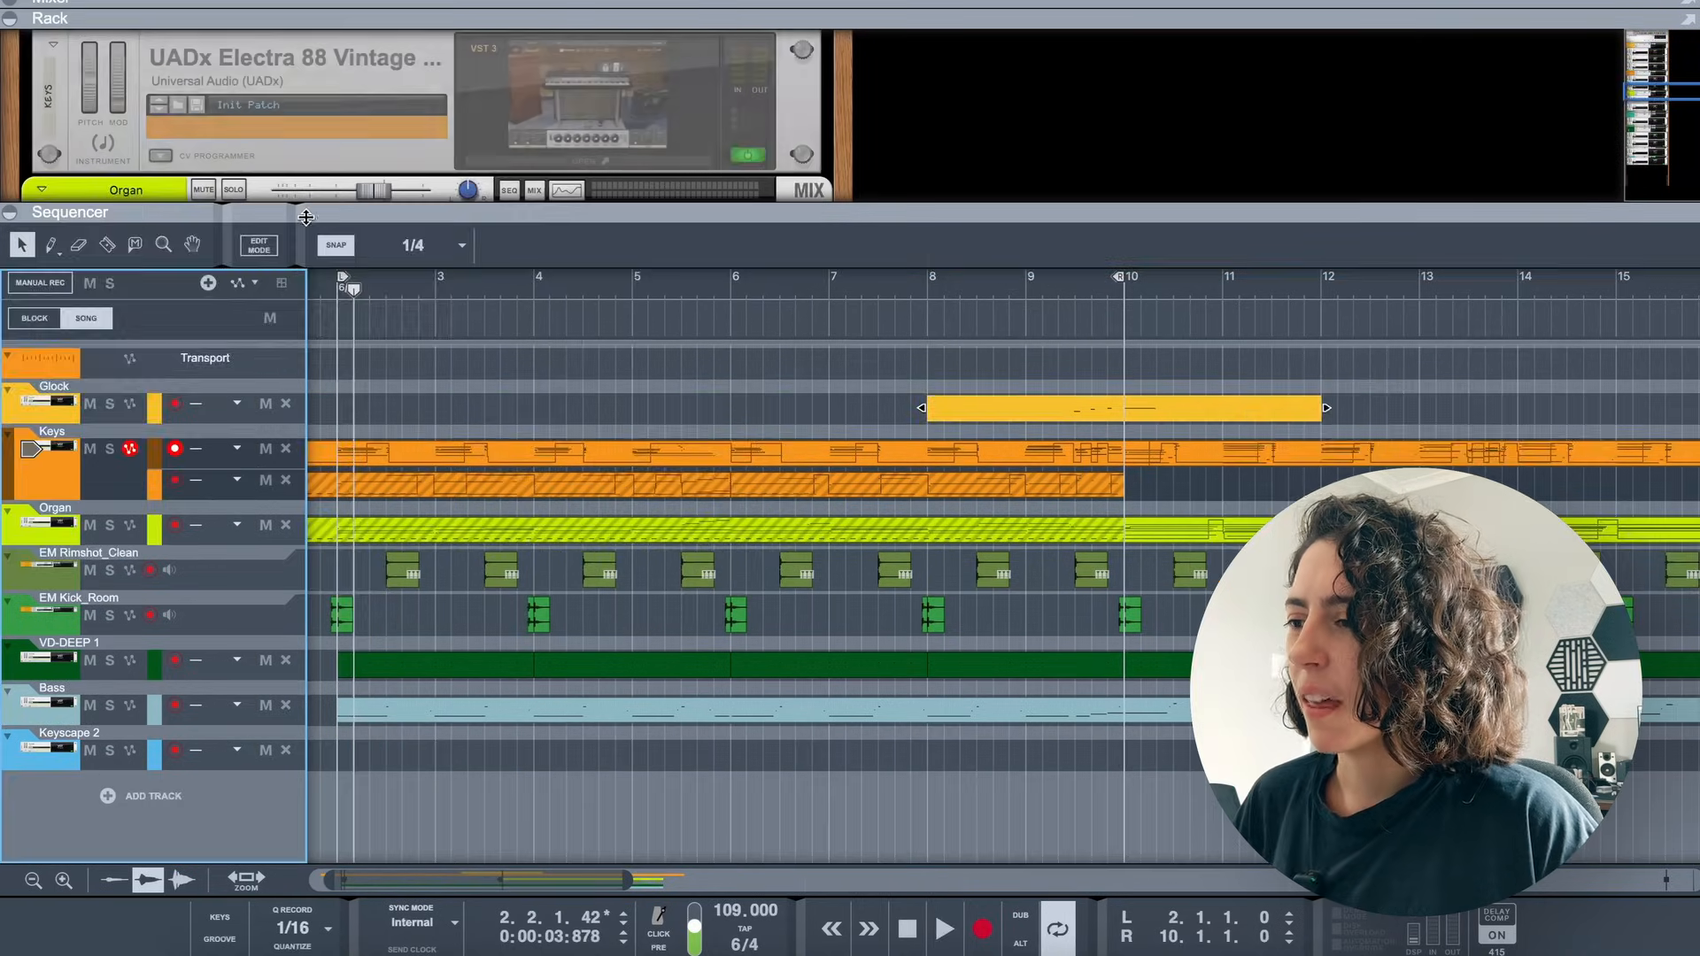
# Enlarge the rack and add a CHOWTapeModel effect to the Keys channel directly after JS Inflator
pyautogui.moveTo(301, 213); pyautogui.dragTo(296, 421)
pyautogui.scroll(8, 222, 217)
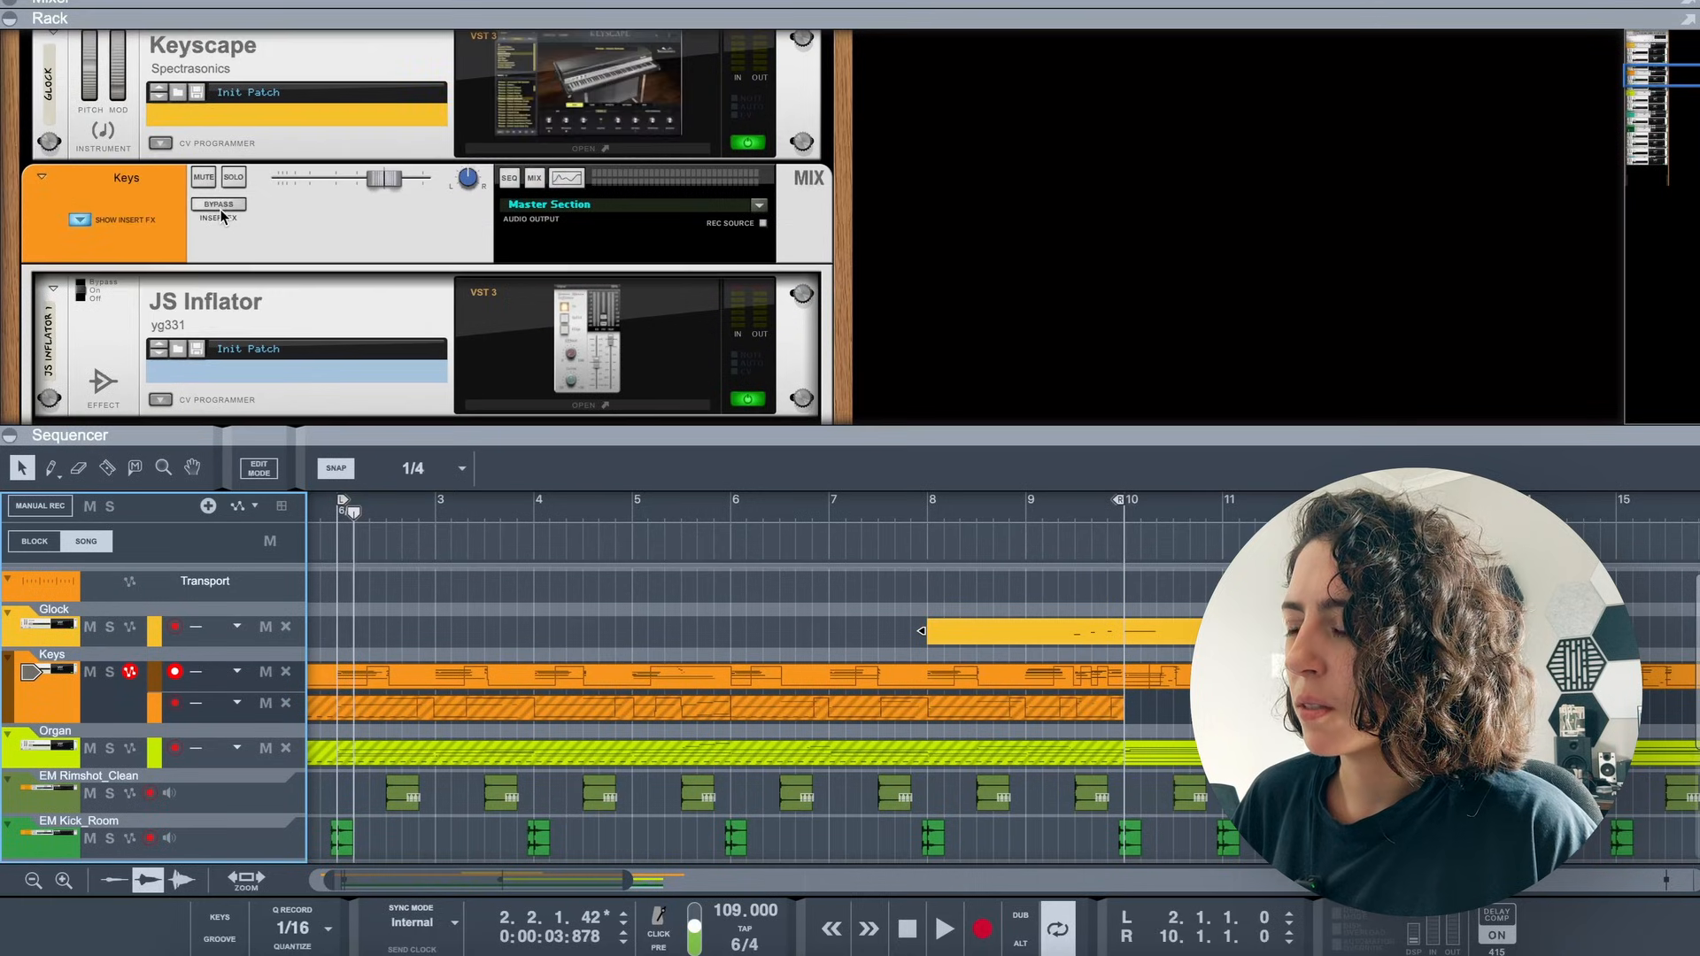
pyautogui.scroll(-3, 222, 217)
pyautogui.rightClick(502, 222)
pyautogui.moveTo(611, 444)
pyautogui.moveTo(928, 483)
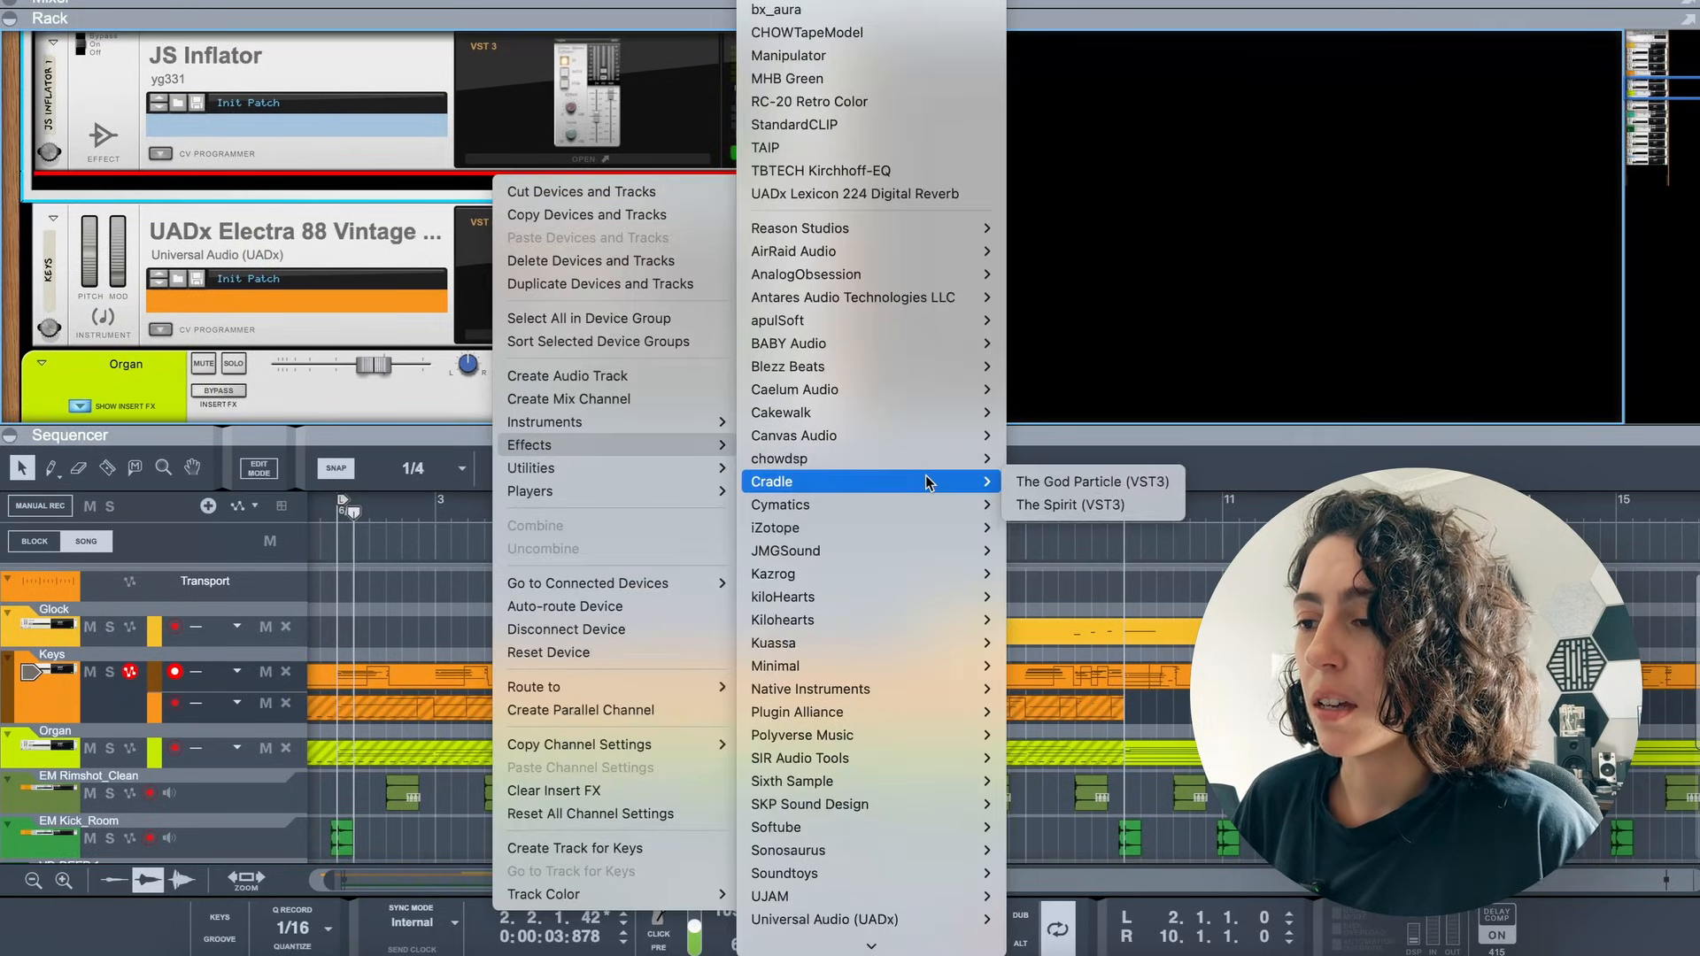
pyautogui.moveTo(931, 443)
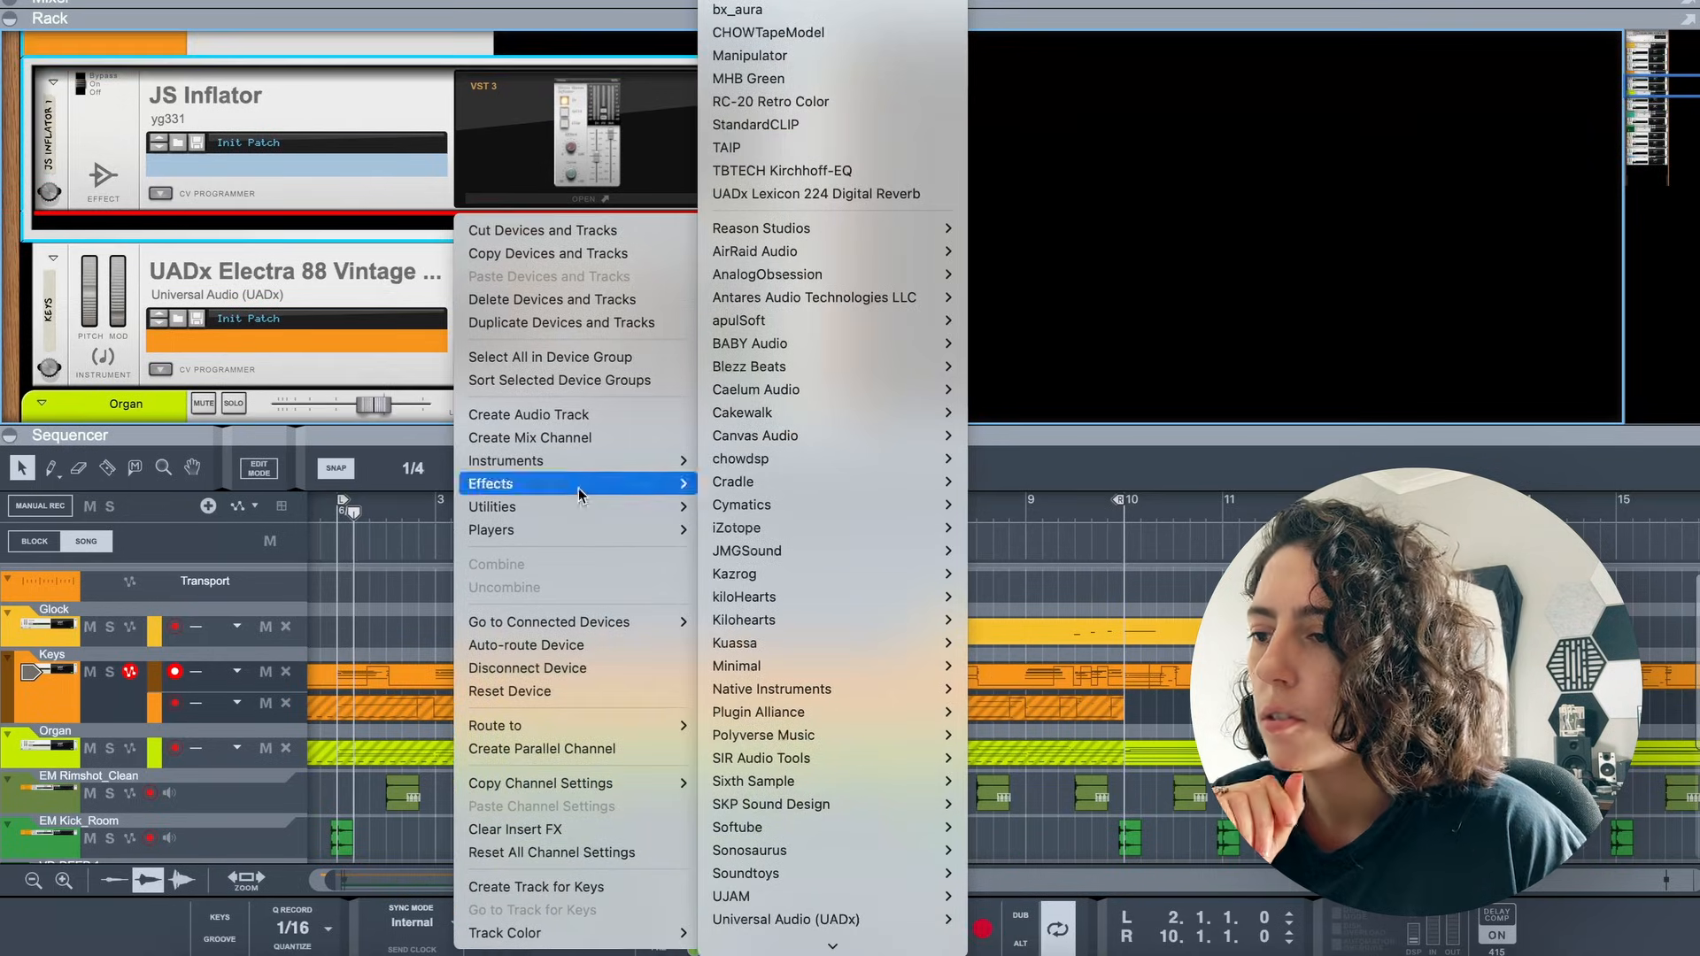
pyautogui.click(809, 33)
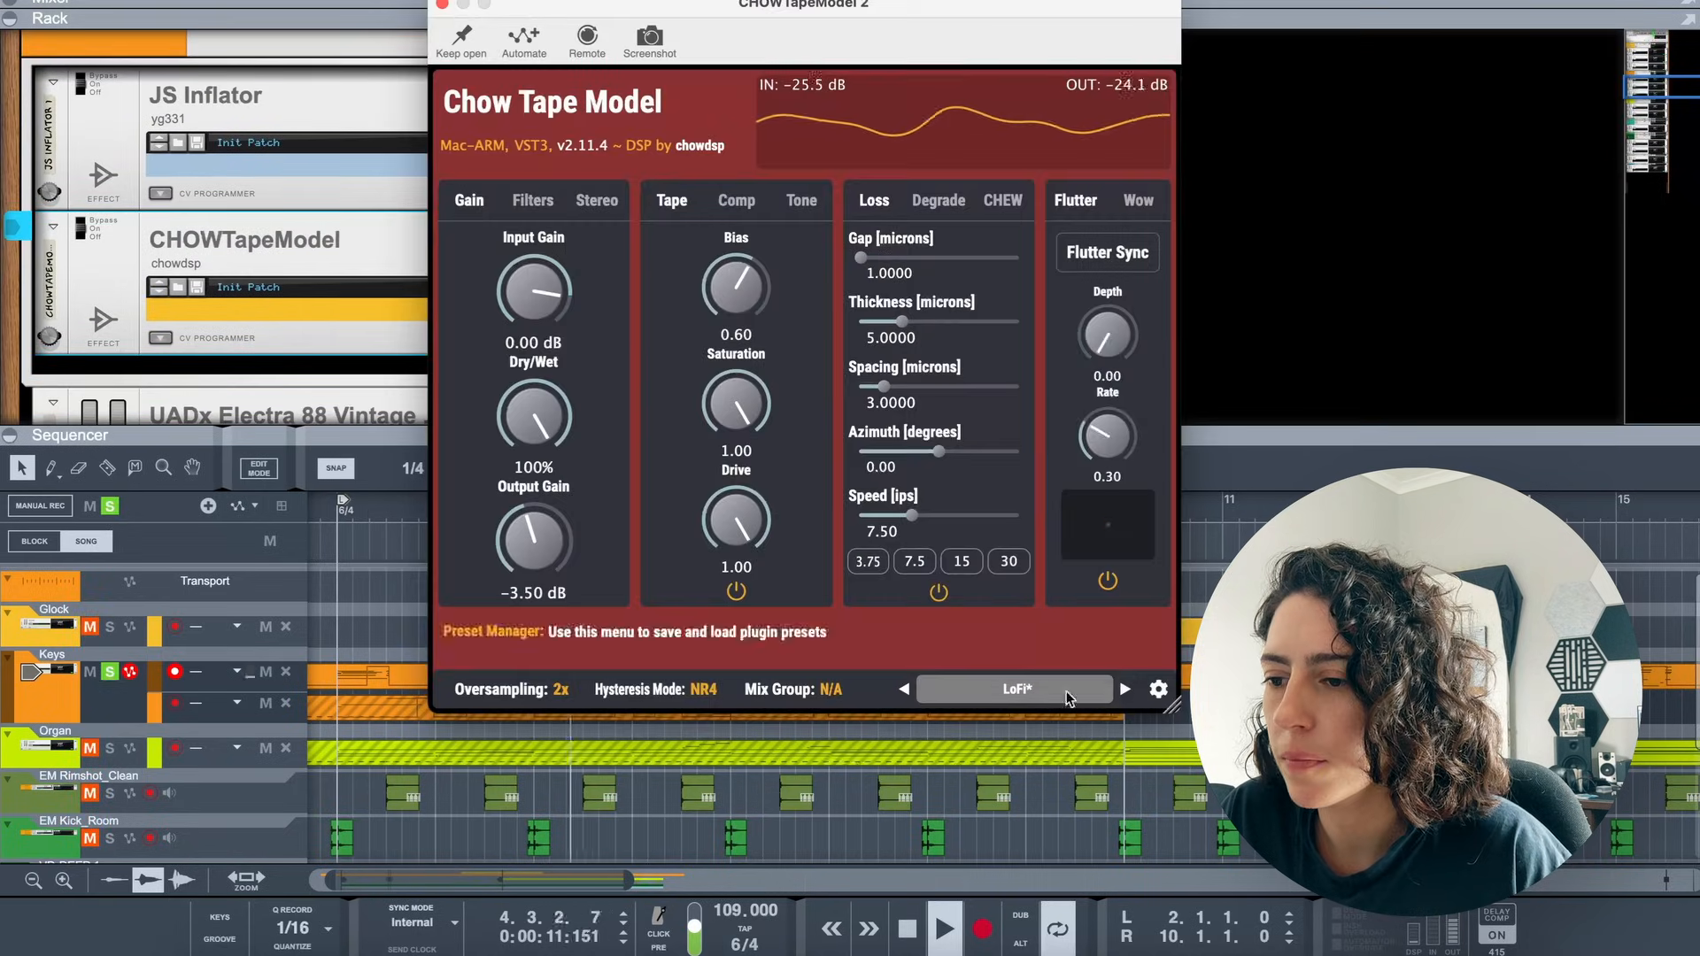
# Load the Funk That 1987 preset in the Keys channel's CHOWTapeModel and show its Degrade settings
pyautogui.click(1017, 688)
pyautogui.moveTo(1027, 339)
pyautogui.click(1271, 366)
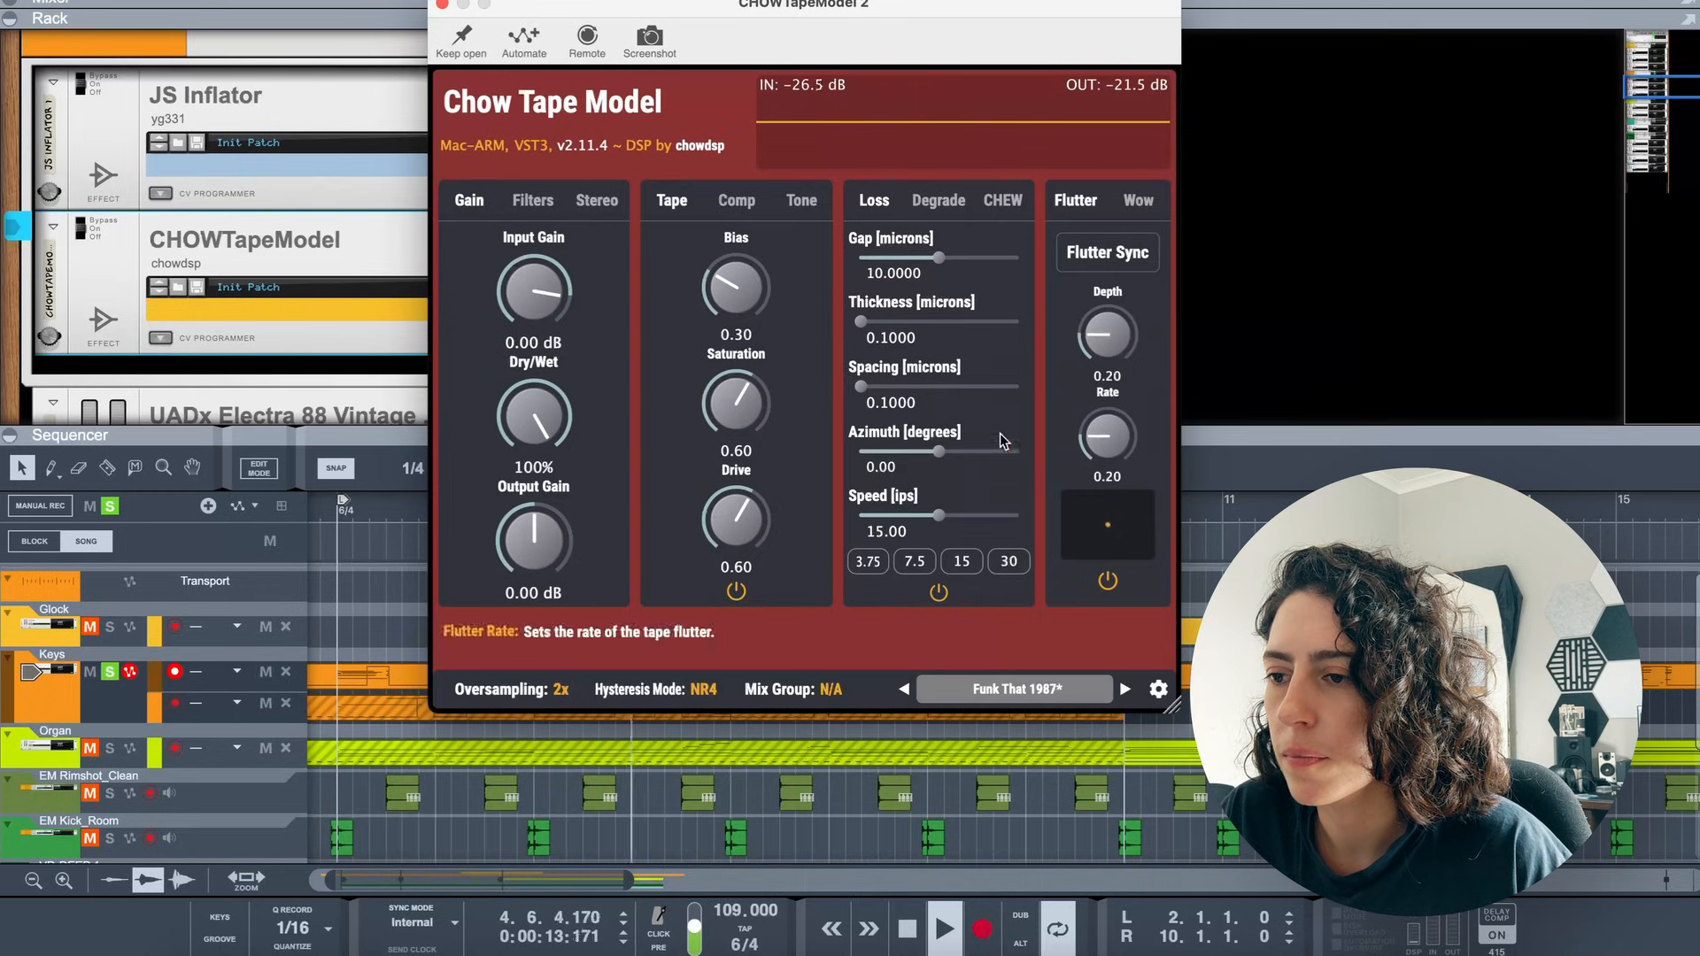
pyautogui.click(939, 200)
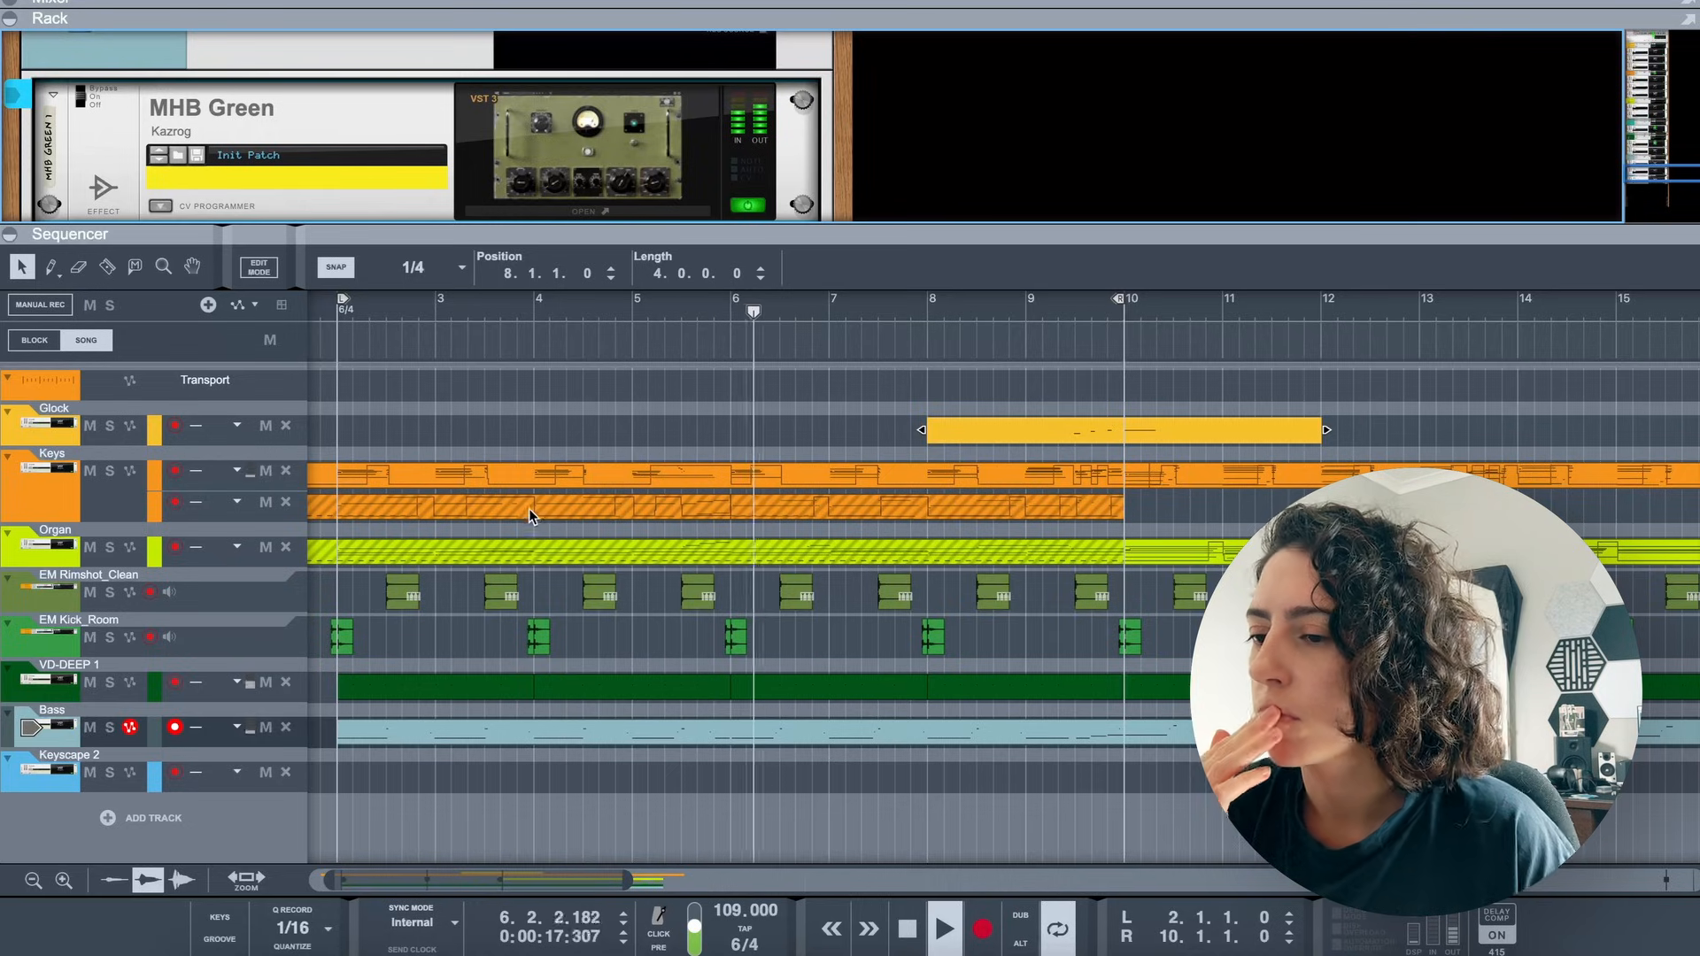
# Play back the arrangement from bar 9 to hear the transition into the section at bar 10
pyautogui.press('space')
pyautogui.click(343, 311)
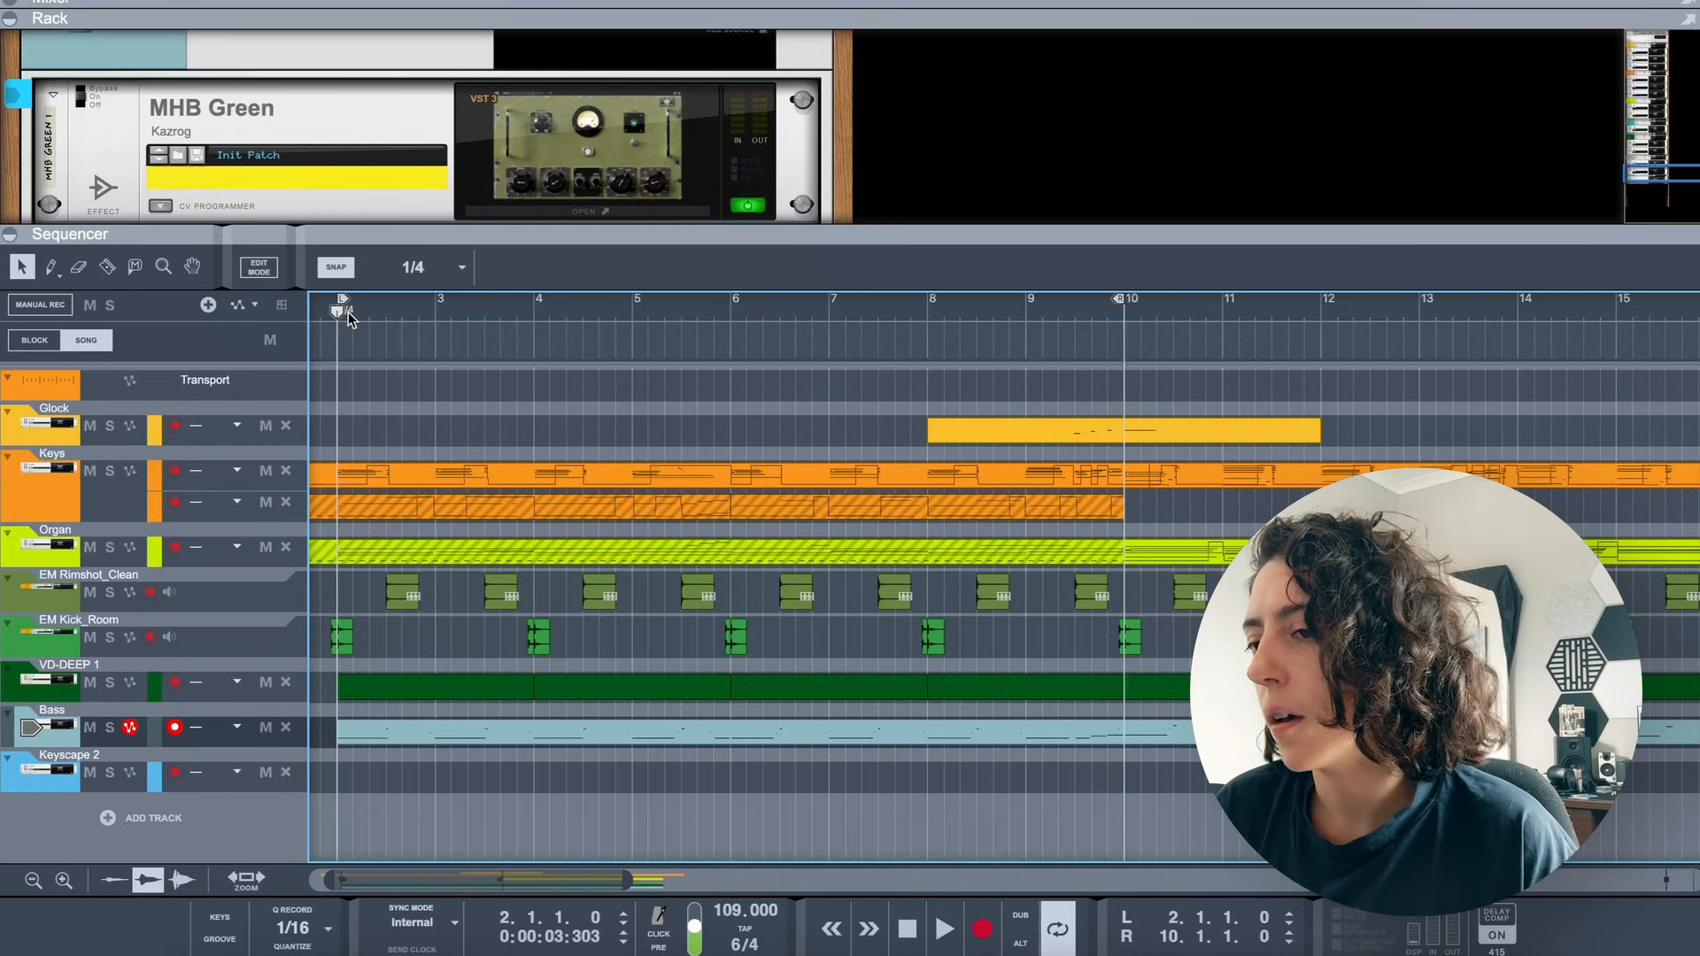
pyautogui.press('g')
pyautogui.press('g')
pyautogui.press('g')
pyautogui.press('g')
pyautogui.press('g')
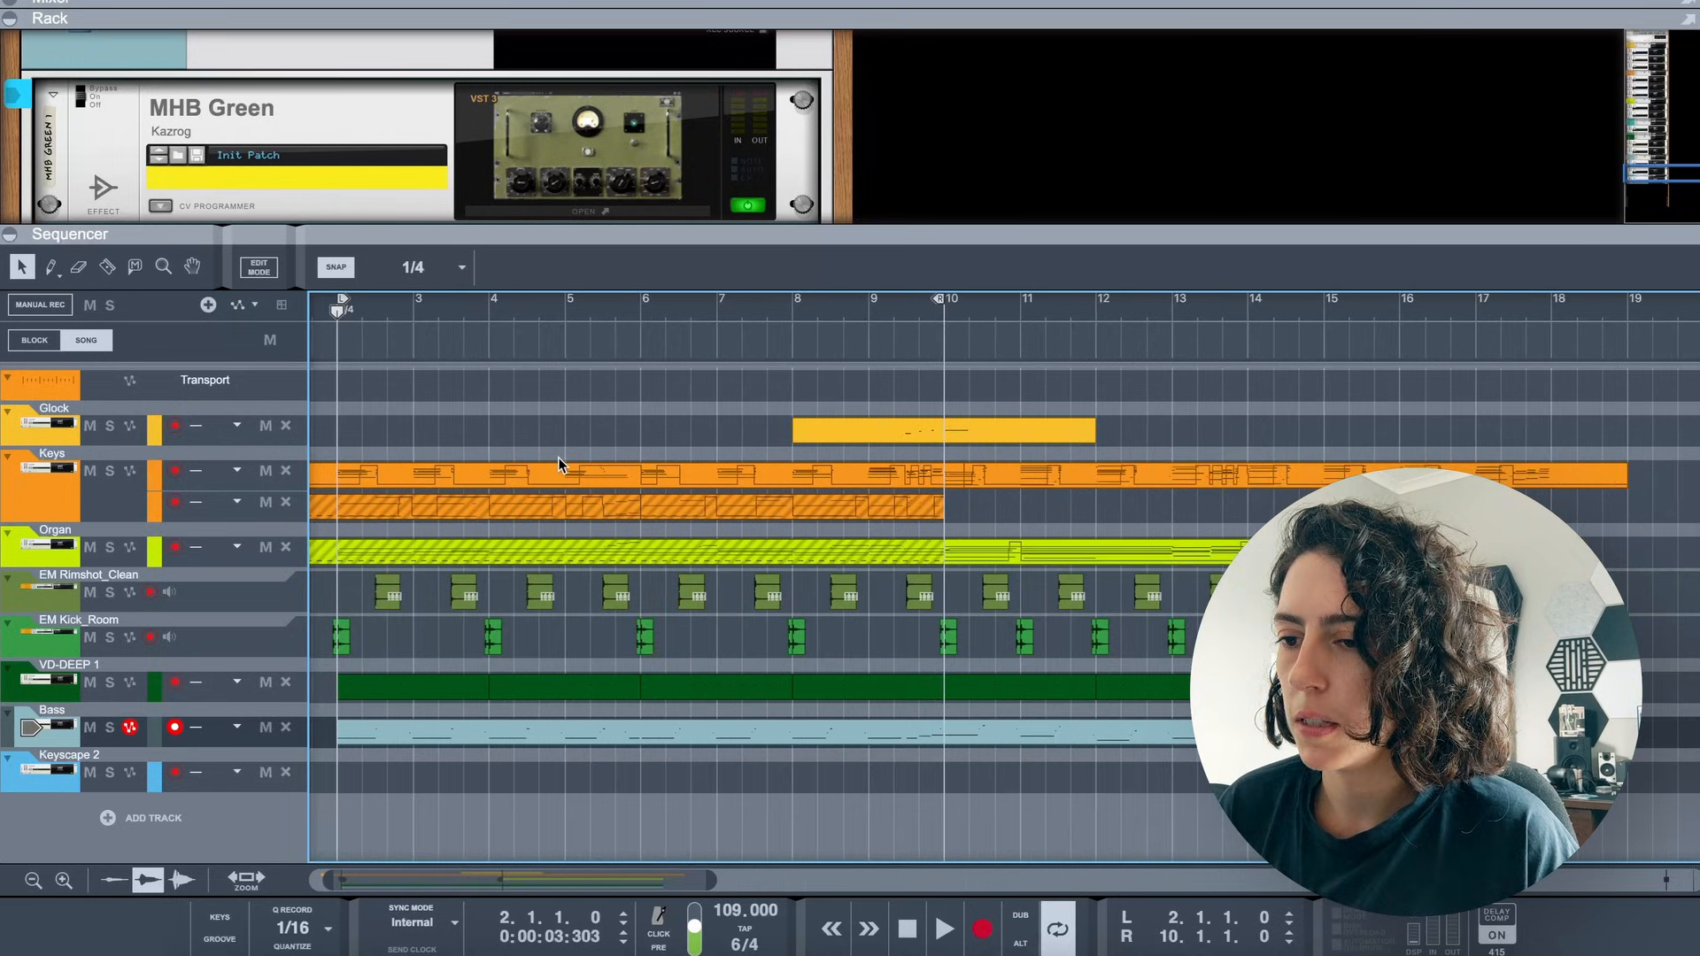
pyautogui.click(784, 321)
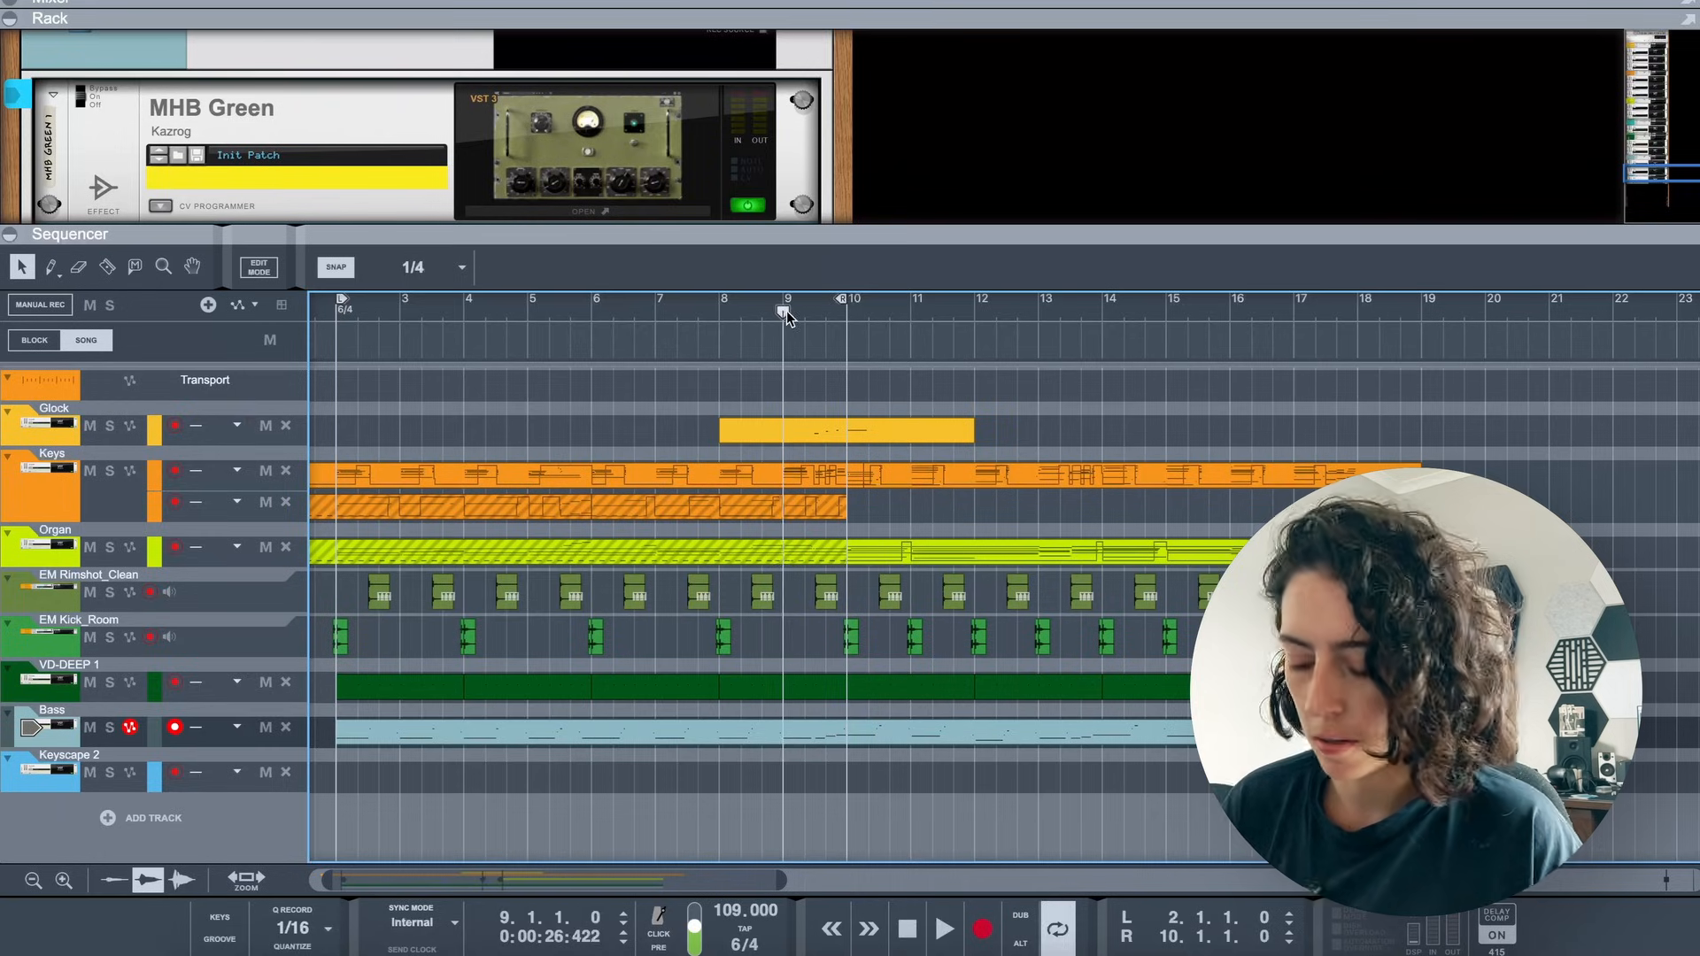
pyautogui.press('space')
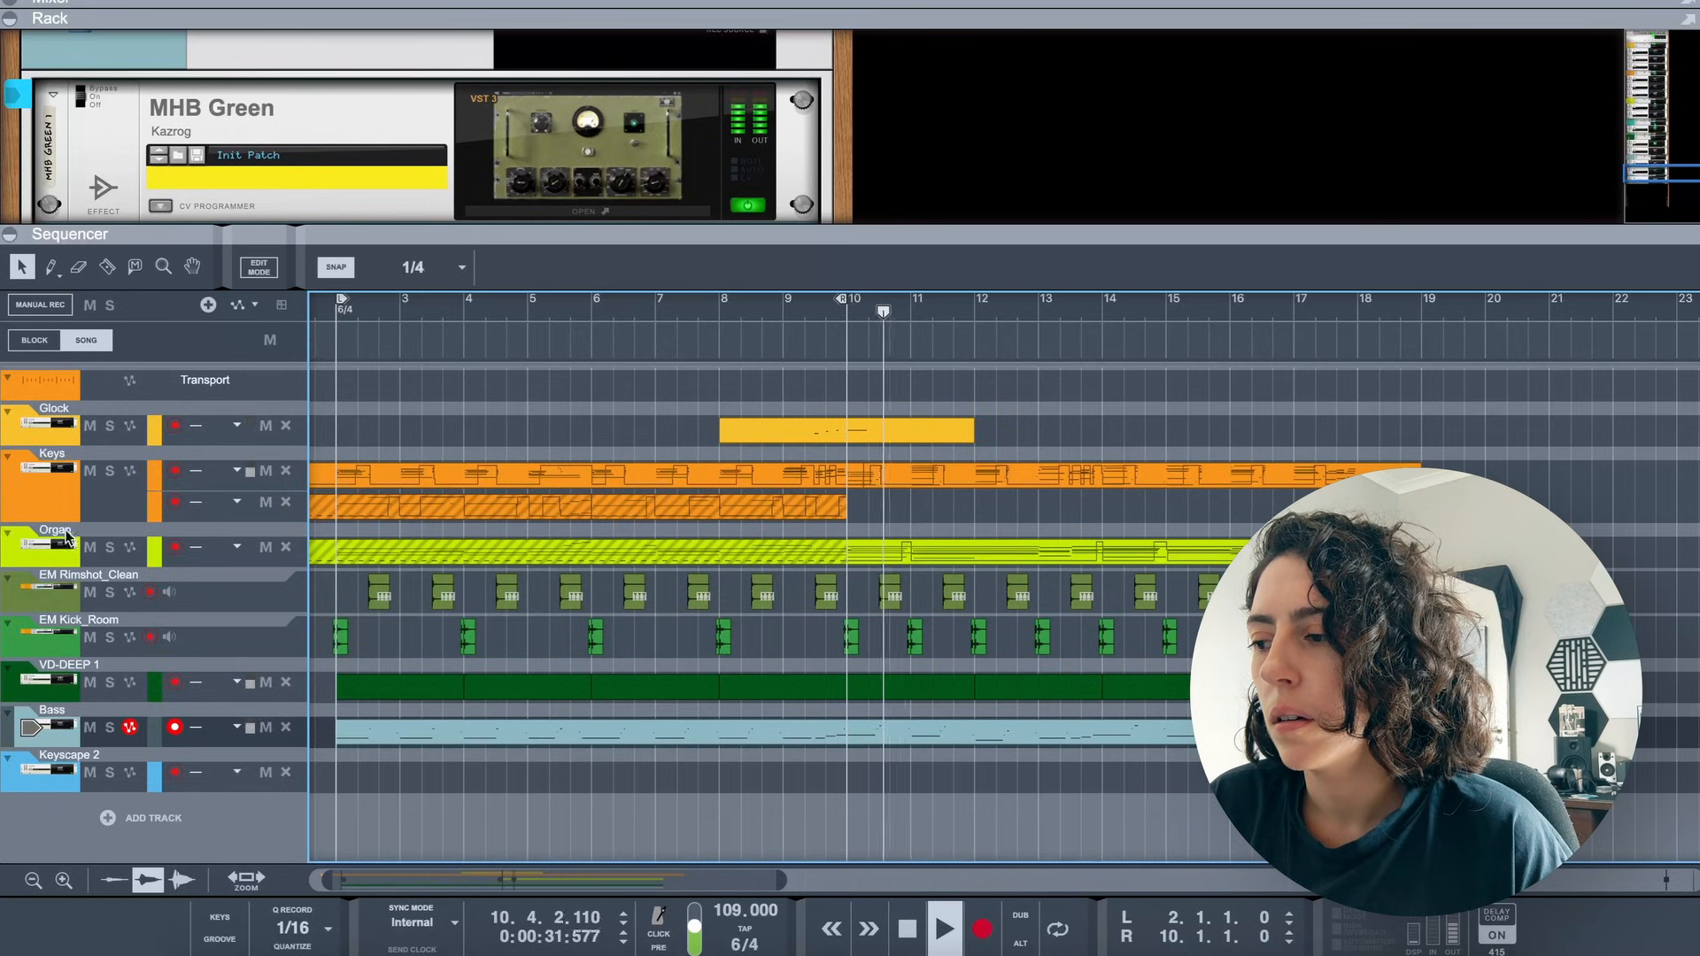
# Select the Organ track and lower its channel level slightly during playback
pyautogui.click(115, 531)
pyautogui.scroll(3, 433, 98)
pyautogui.scroll(3, 434, 98)
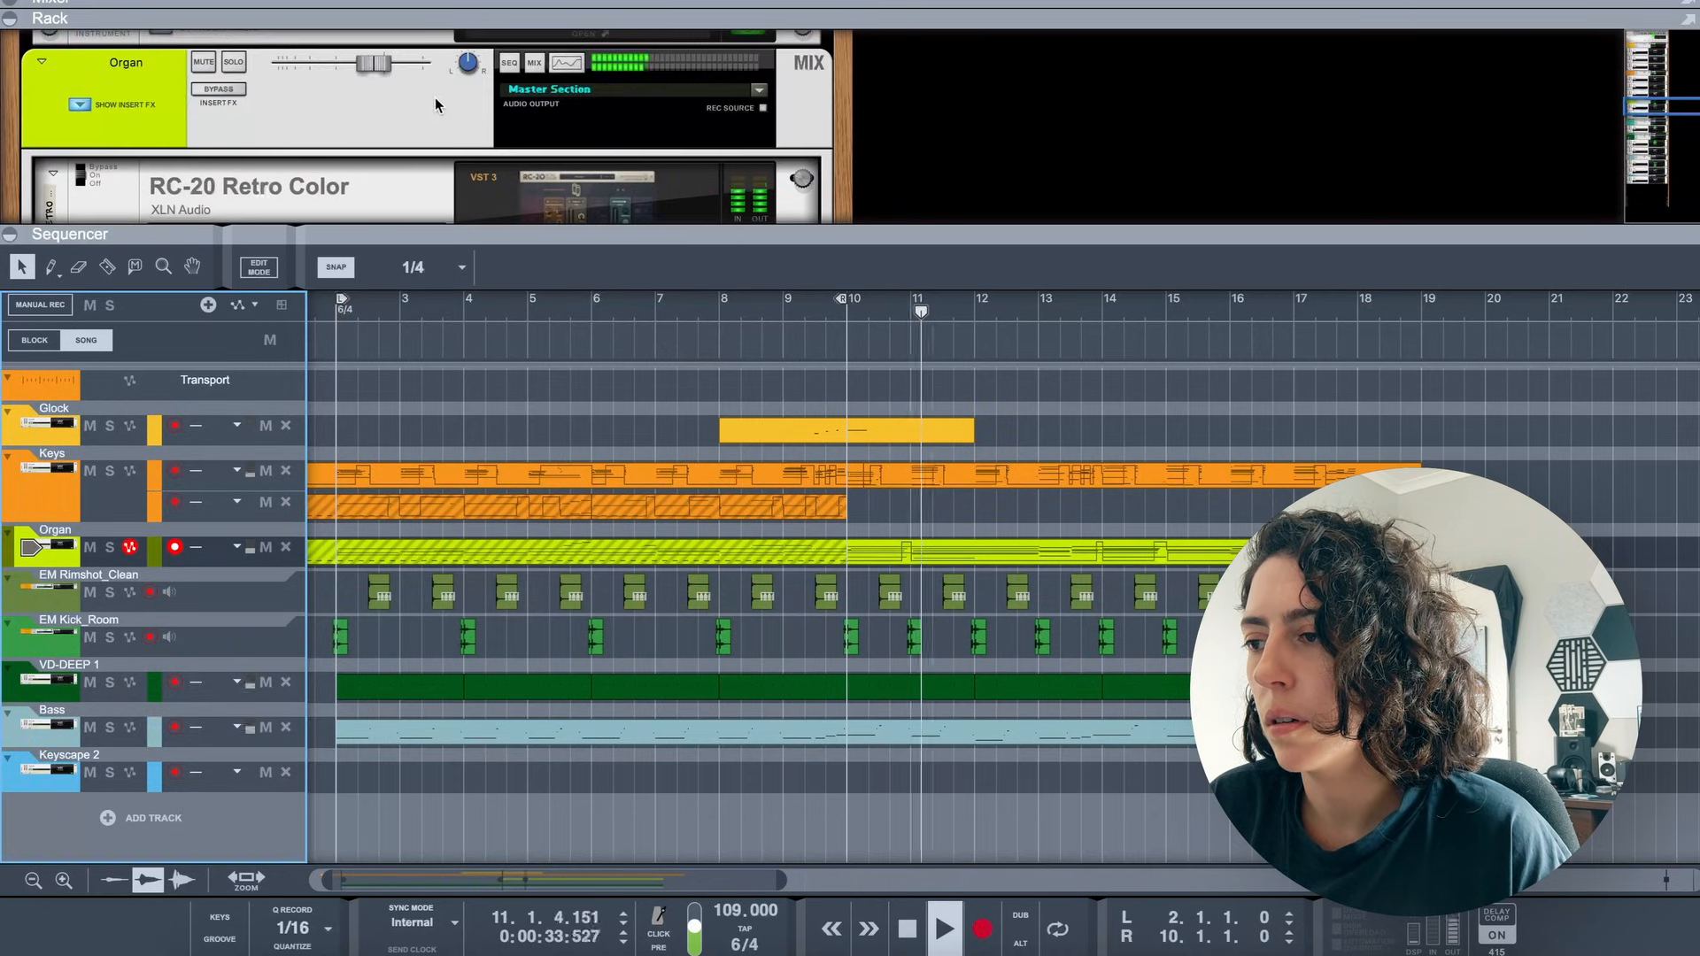
pyautogui.click(363, 68)
pyautogui.moveTo(361, 68); pyautogui.dragTo(357, 68)
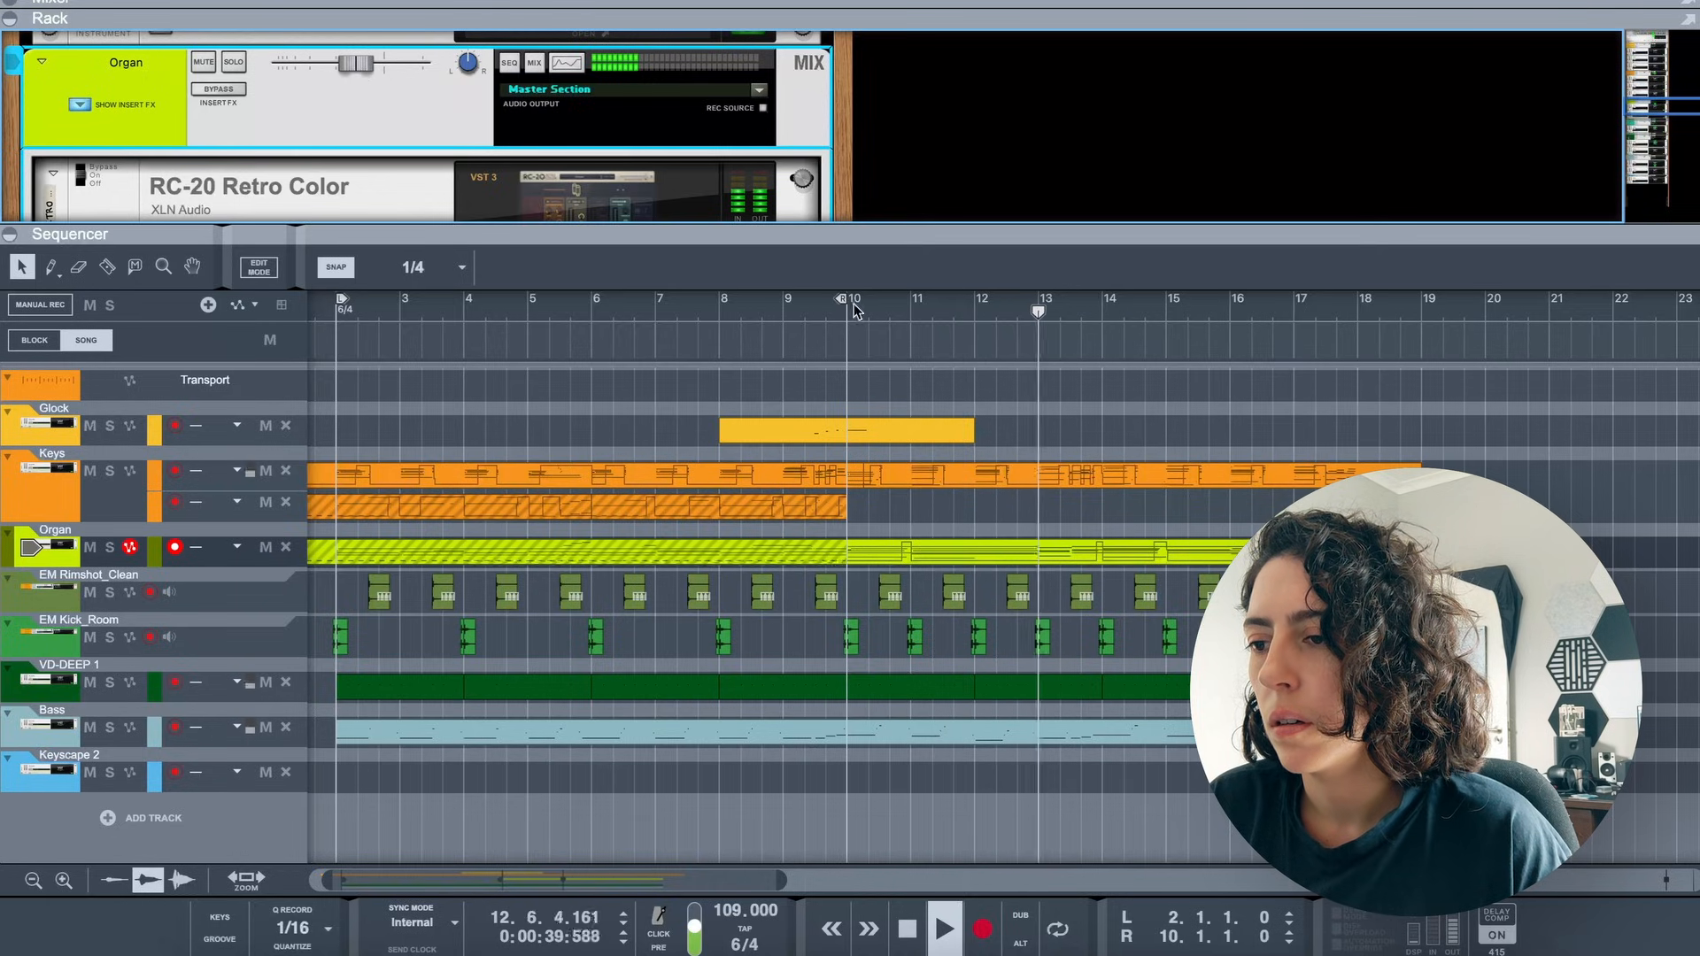
# Extend the loop so it ends at bar 18 and select the Keys clip that starts in bar 10
pyautogui.moveTo(841, 300); pyautogui.dragTo(1350, 327)
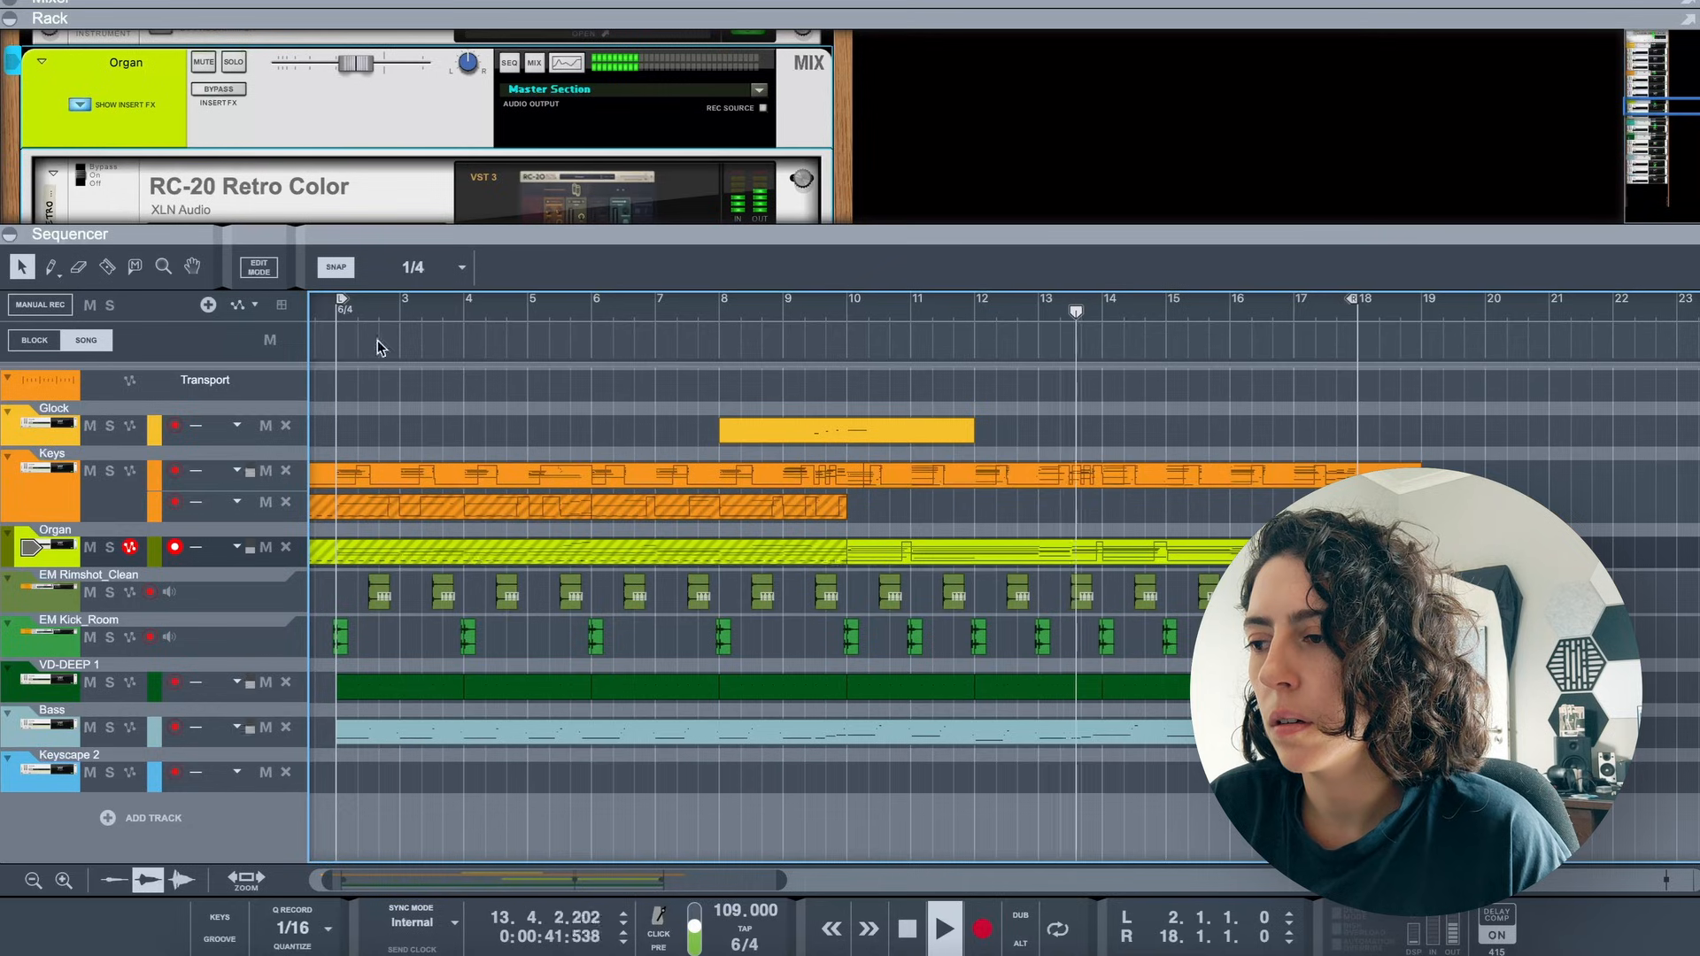
pyautogui.moveTo(341, 300); pyautogui.dragTo(852, 315)
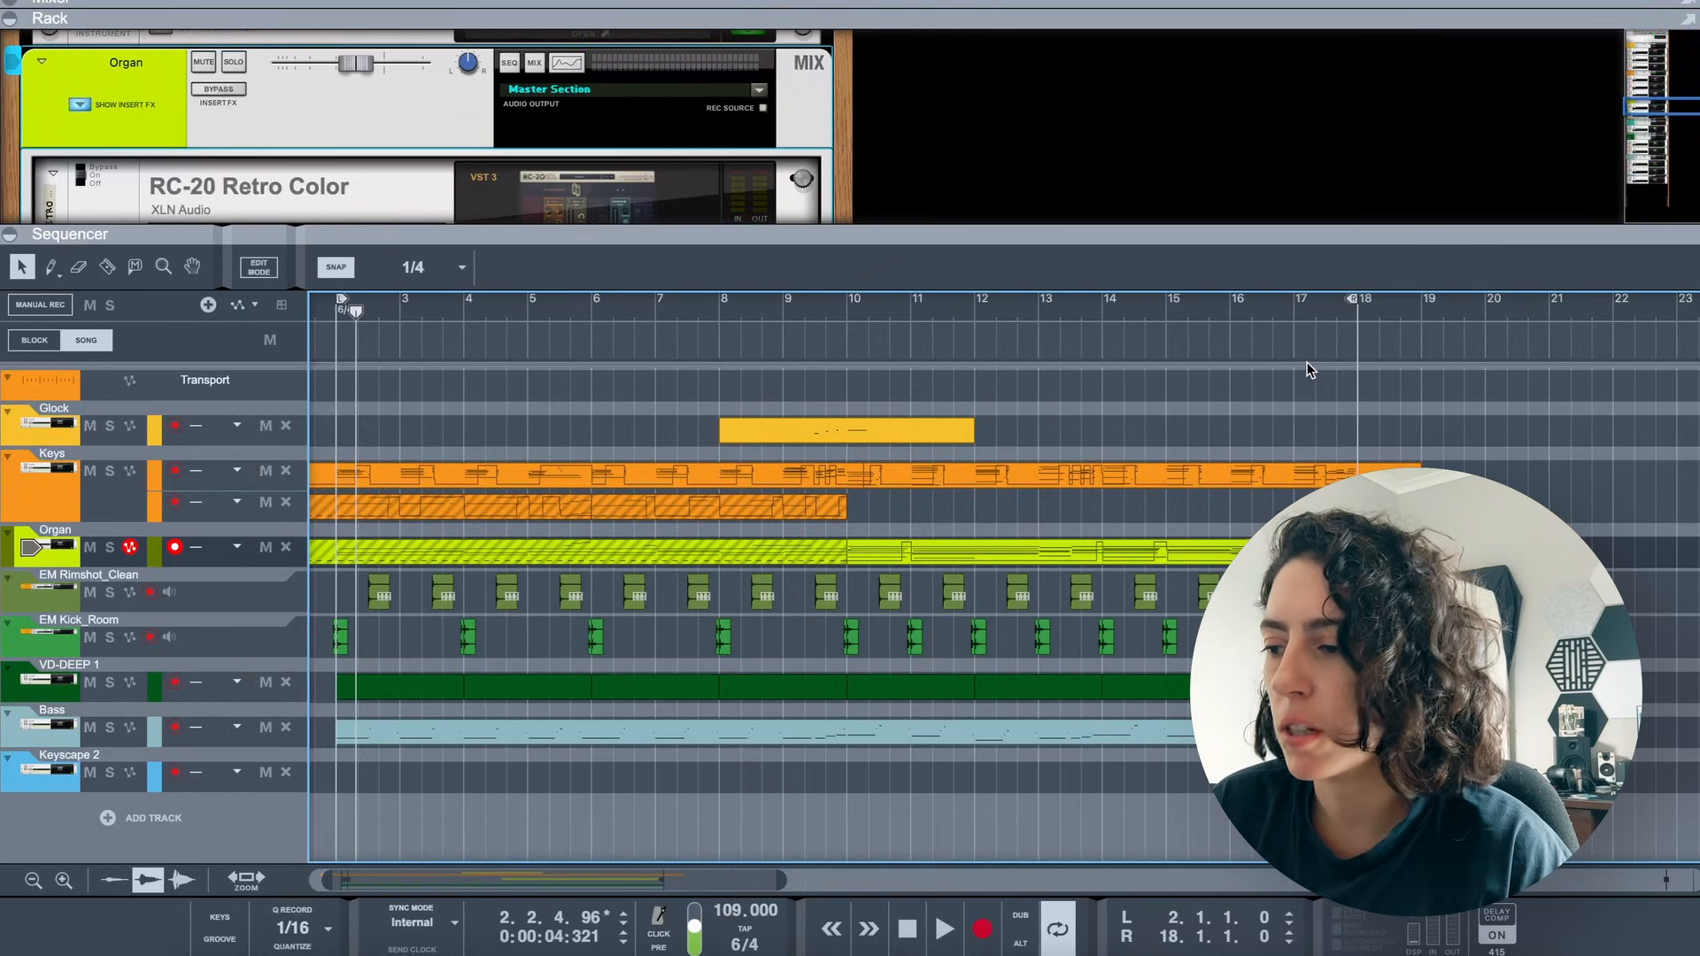
pyautogui.click(848, 479)
pyautogui.click(903, 484)
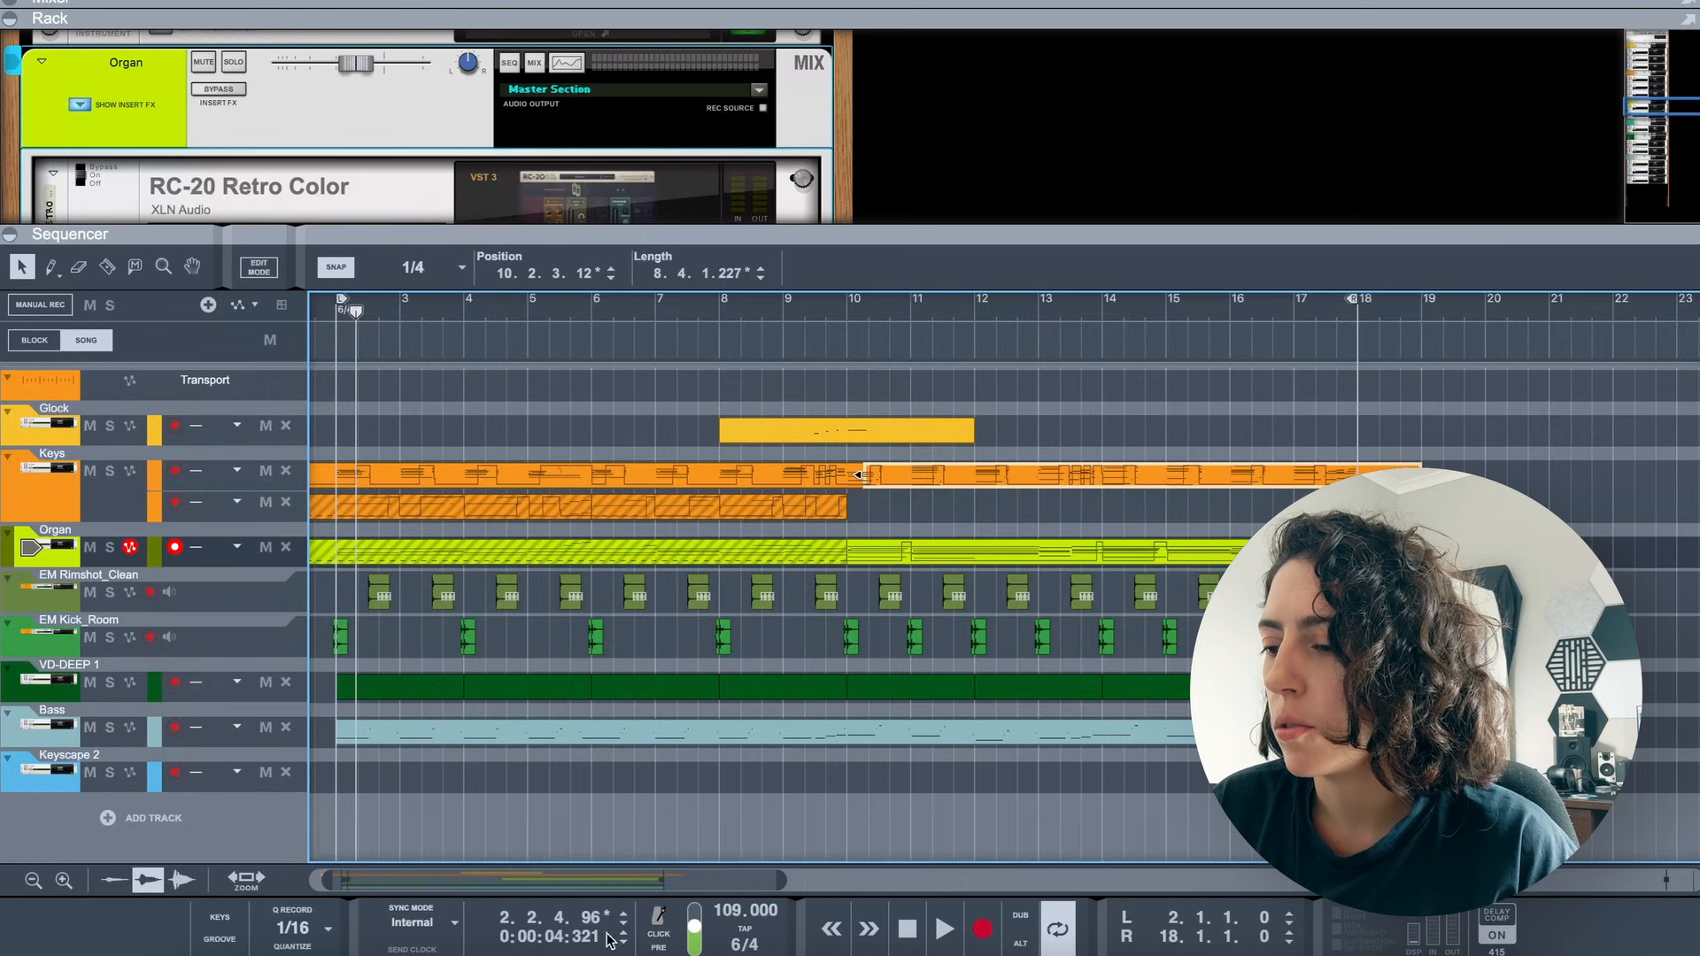
# Play back the end of the loop from around bar 17 and return to position 17.4.1 for another pass
pyautogui.hscroll(-2, 469, 879)
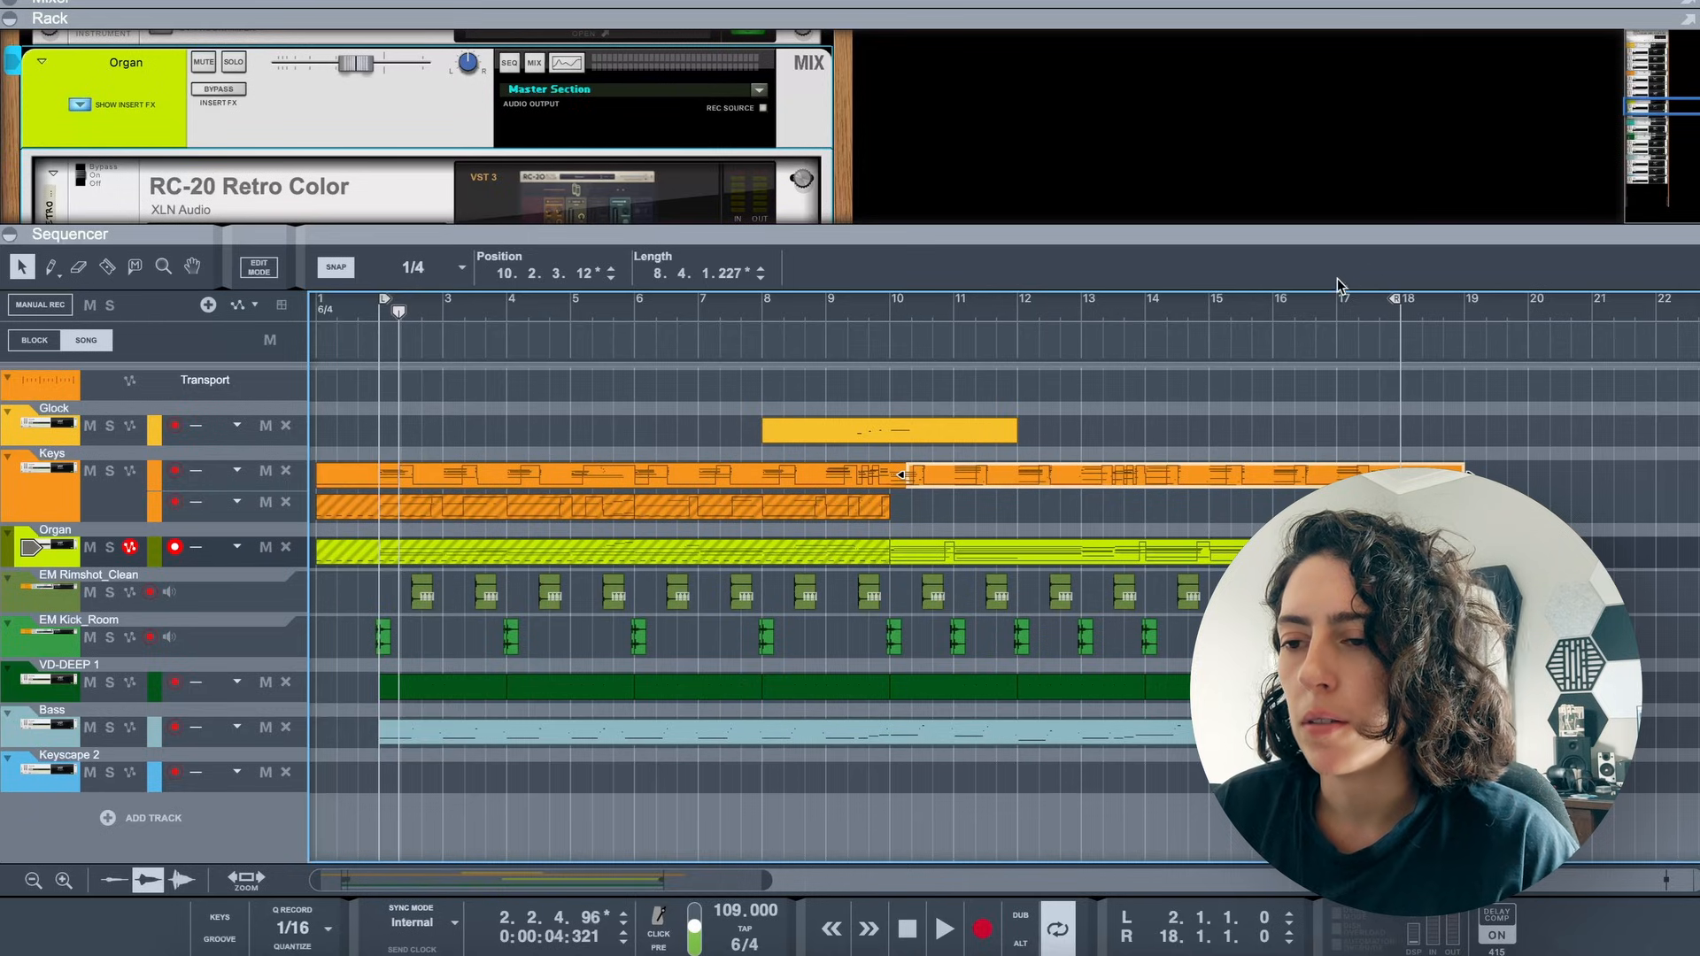
pyautogui.click(1331, 311)
pyautogui.press('space')
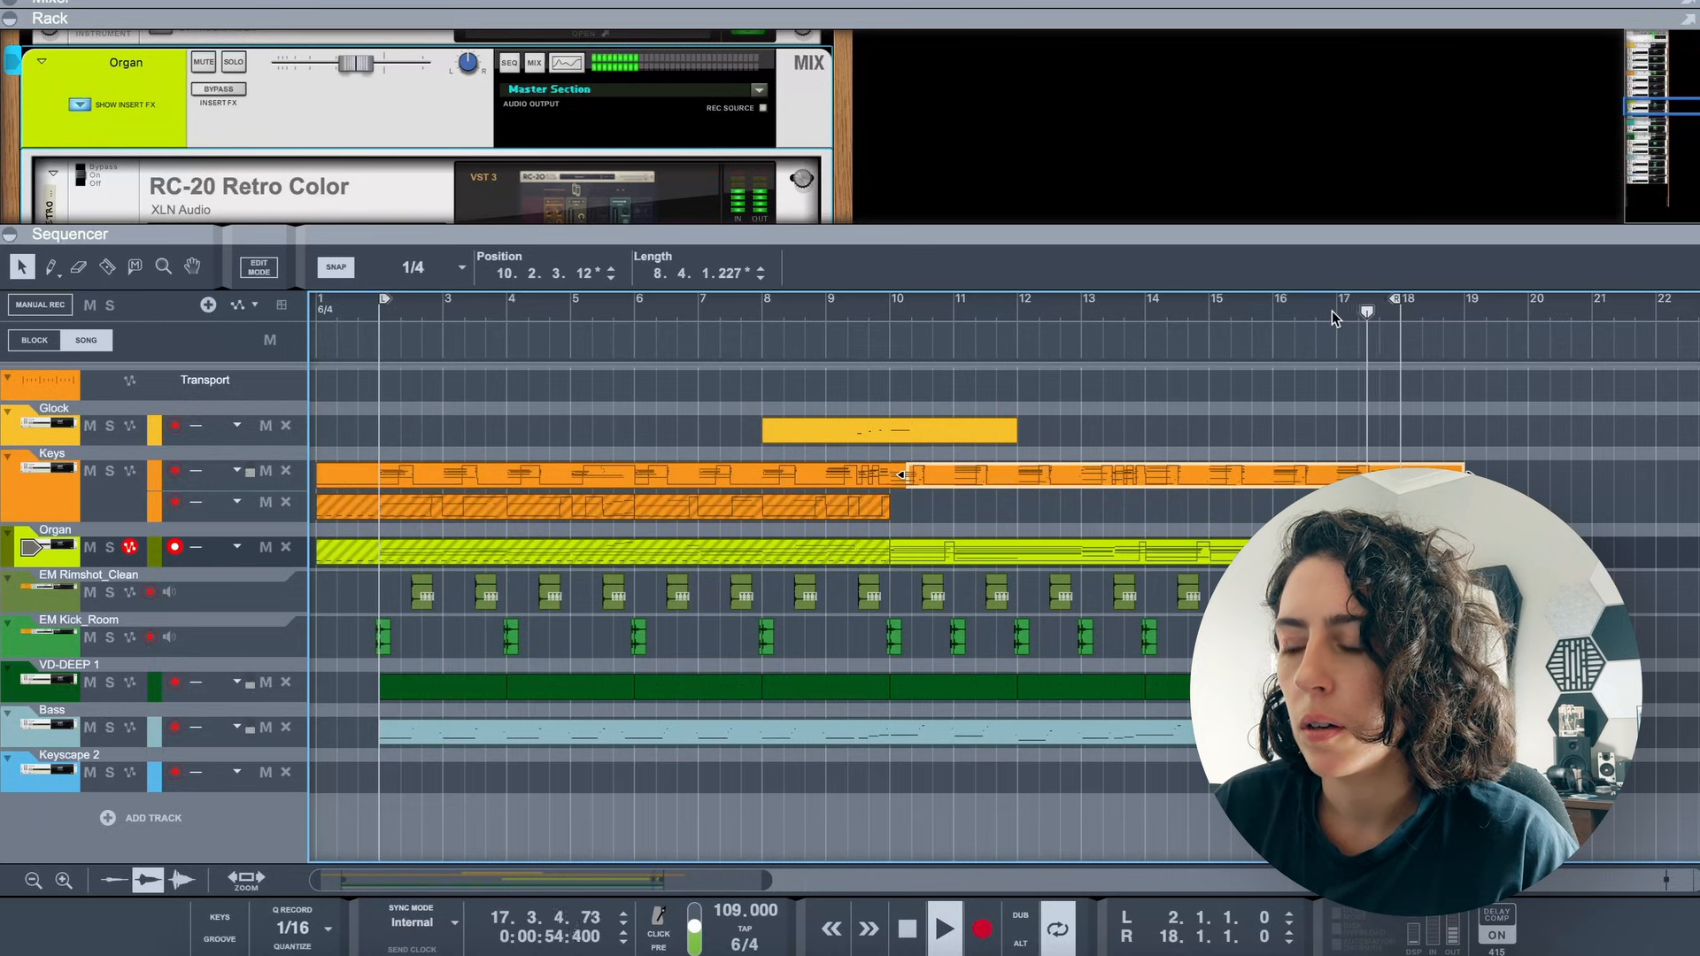
pyautogui.press('space')
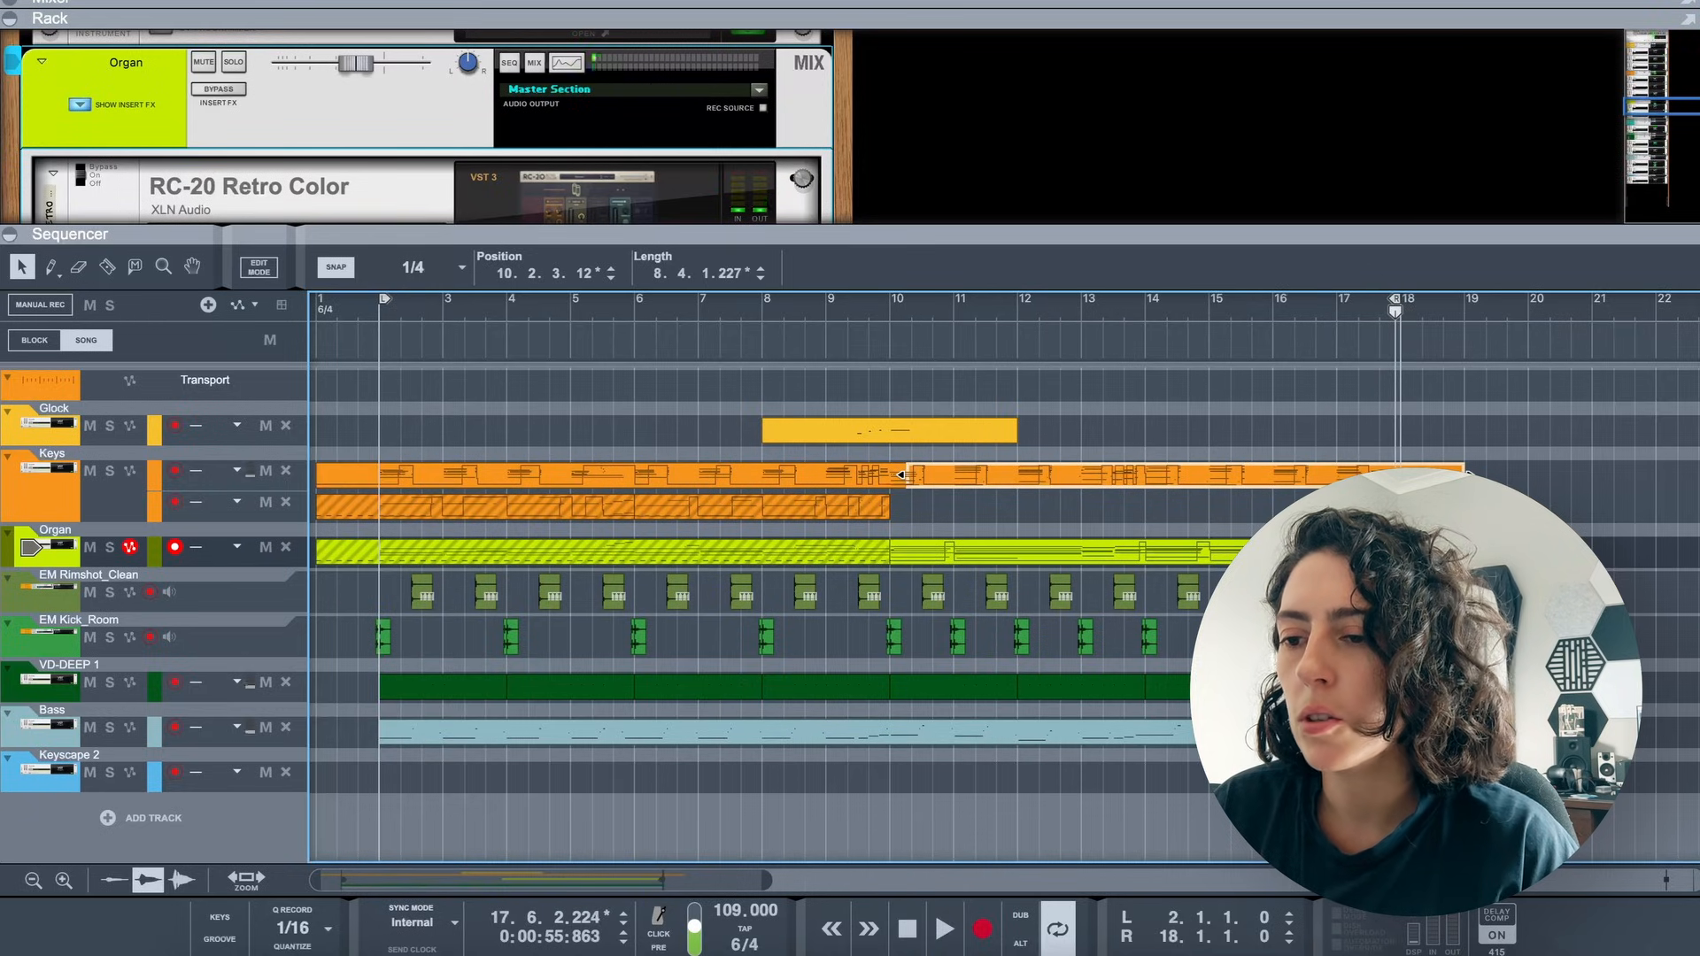
pyautogui.click(1371, 311)
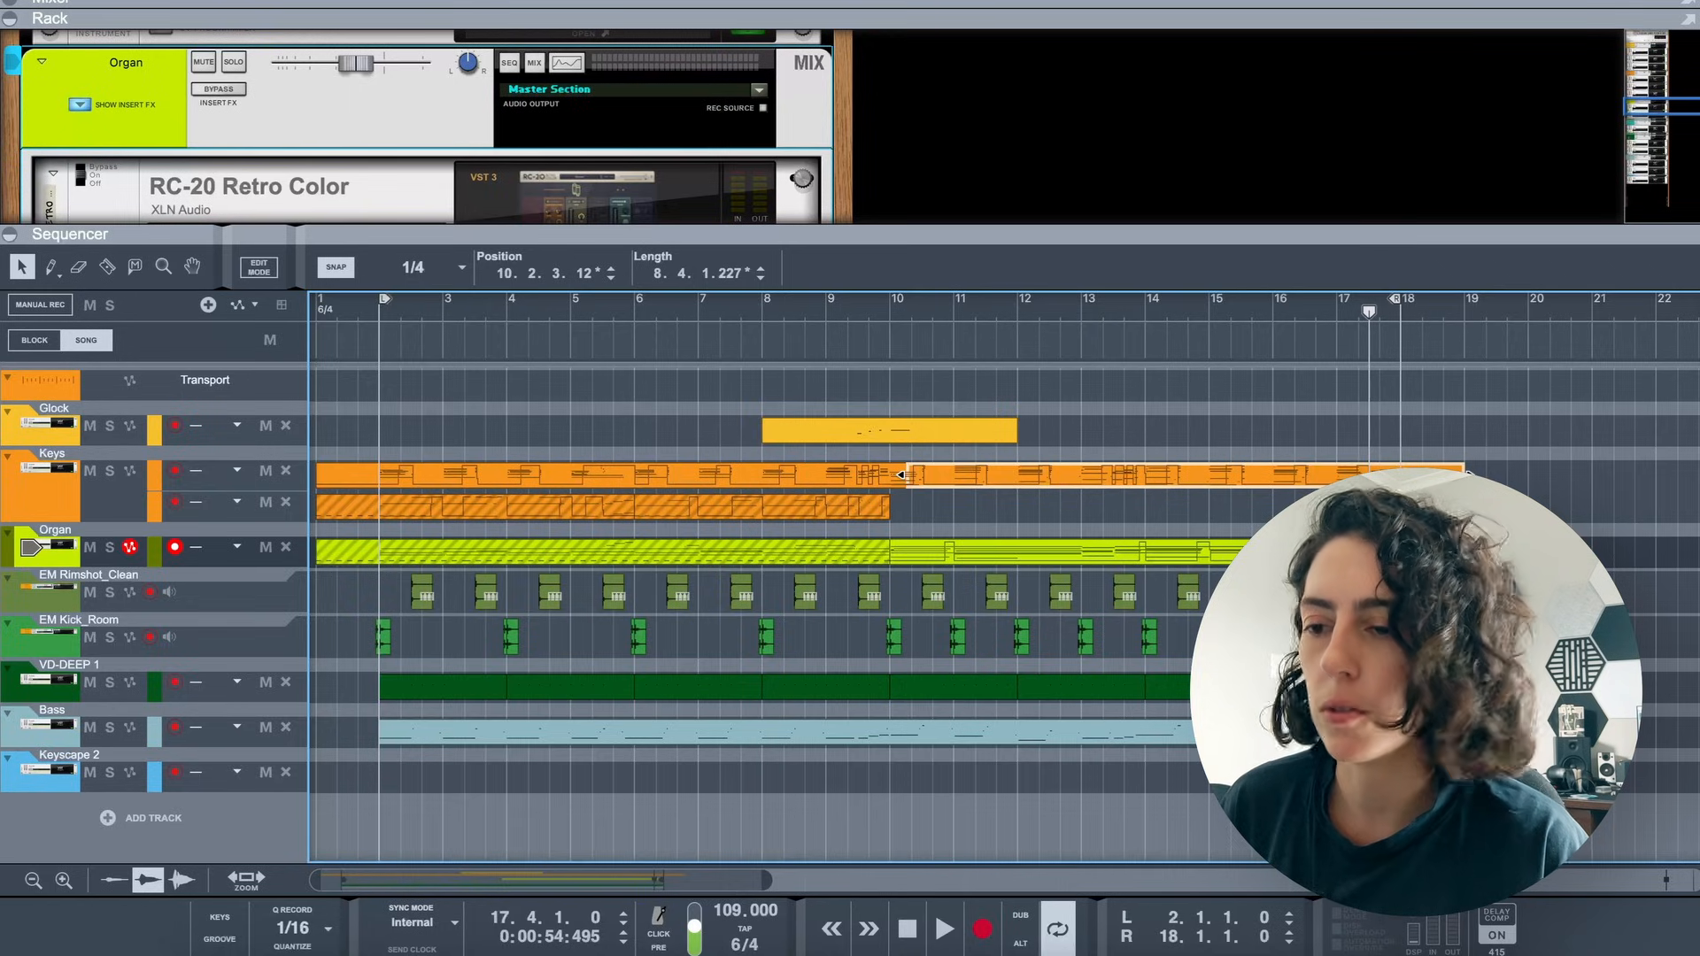
pyautogui.press('g')
pyautogui.press('g')
pyautogui.press('g')
pyautogui.hotkey('shift', 'space')
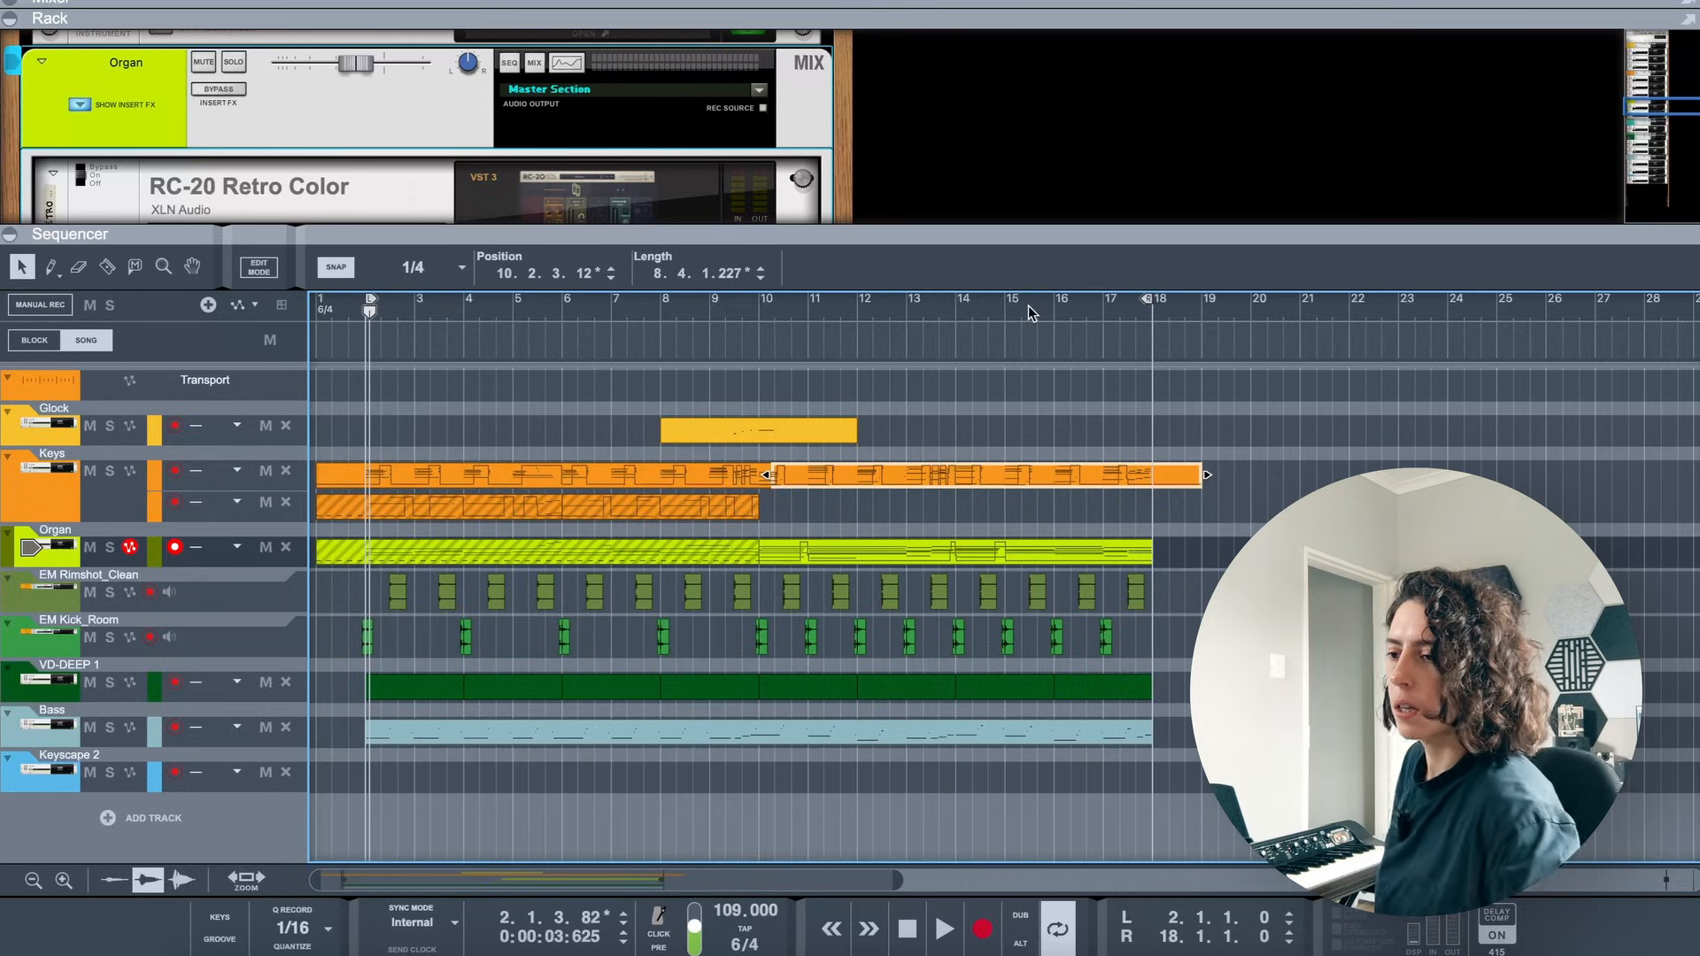
# Set the song position to bar 9 and open the Keys clip that starts in bar 10 for note editing
pyautogui.doubleClick(841, 475)
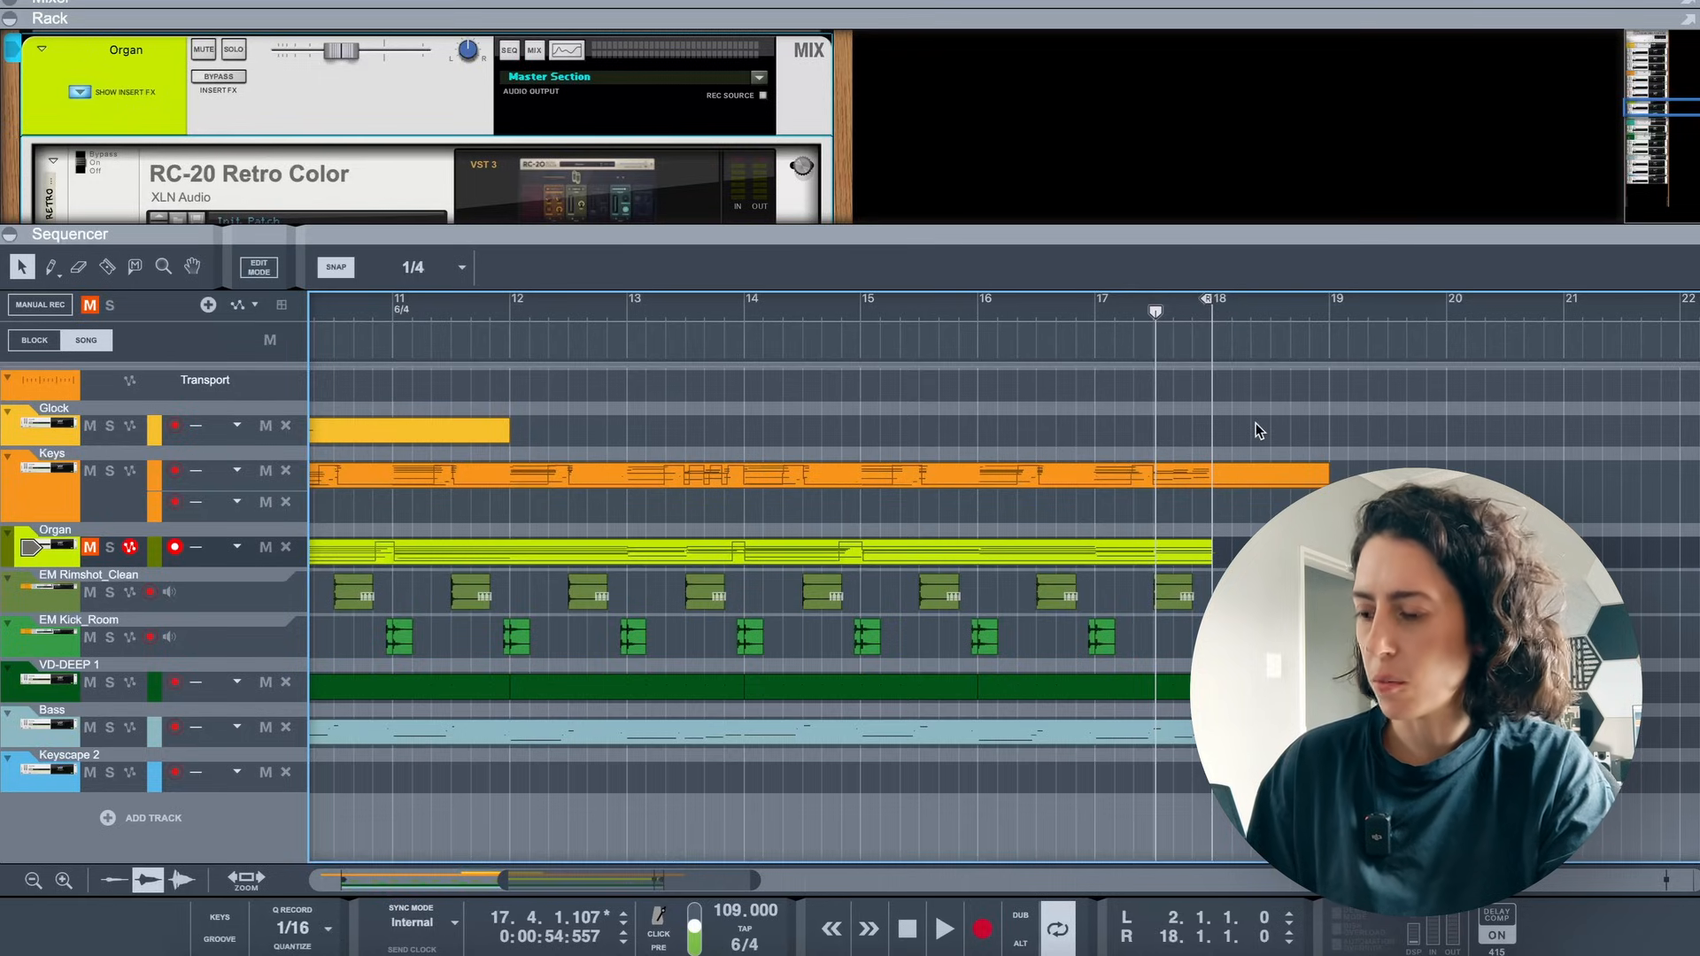
pyautogui.press('g')
pyautogui.press('g')
pyautogui.press('g')
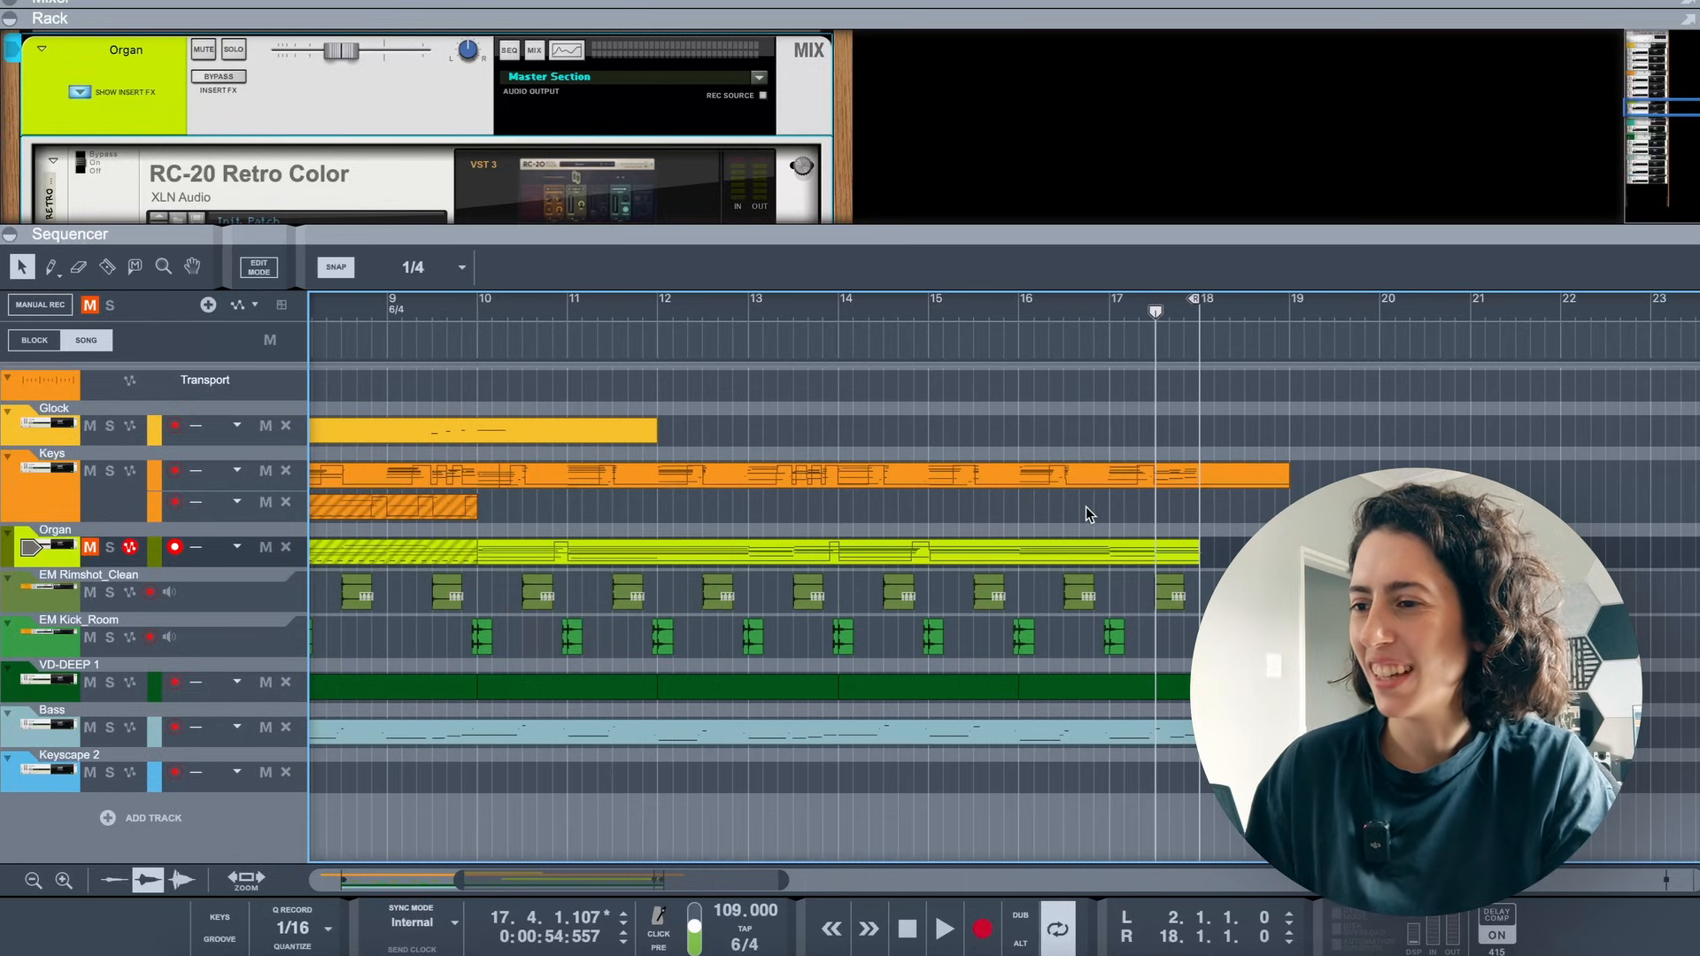
pyautogui.click(384, 309)
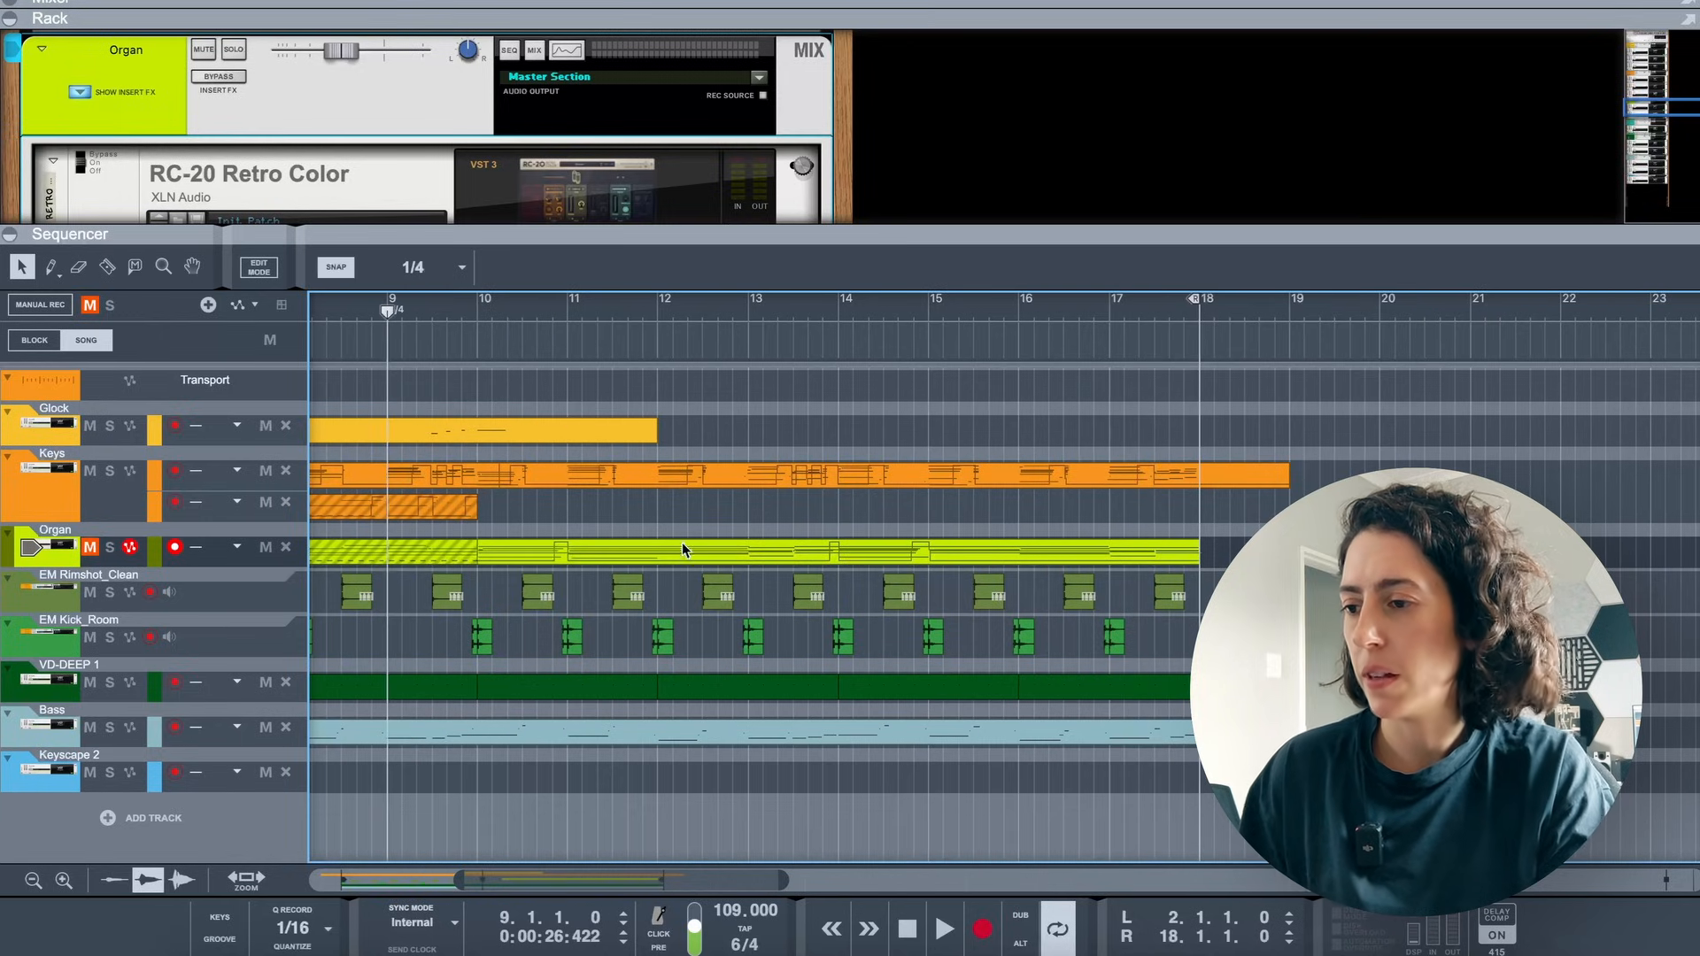
pyautogui.doubleClick(578, 484)
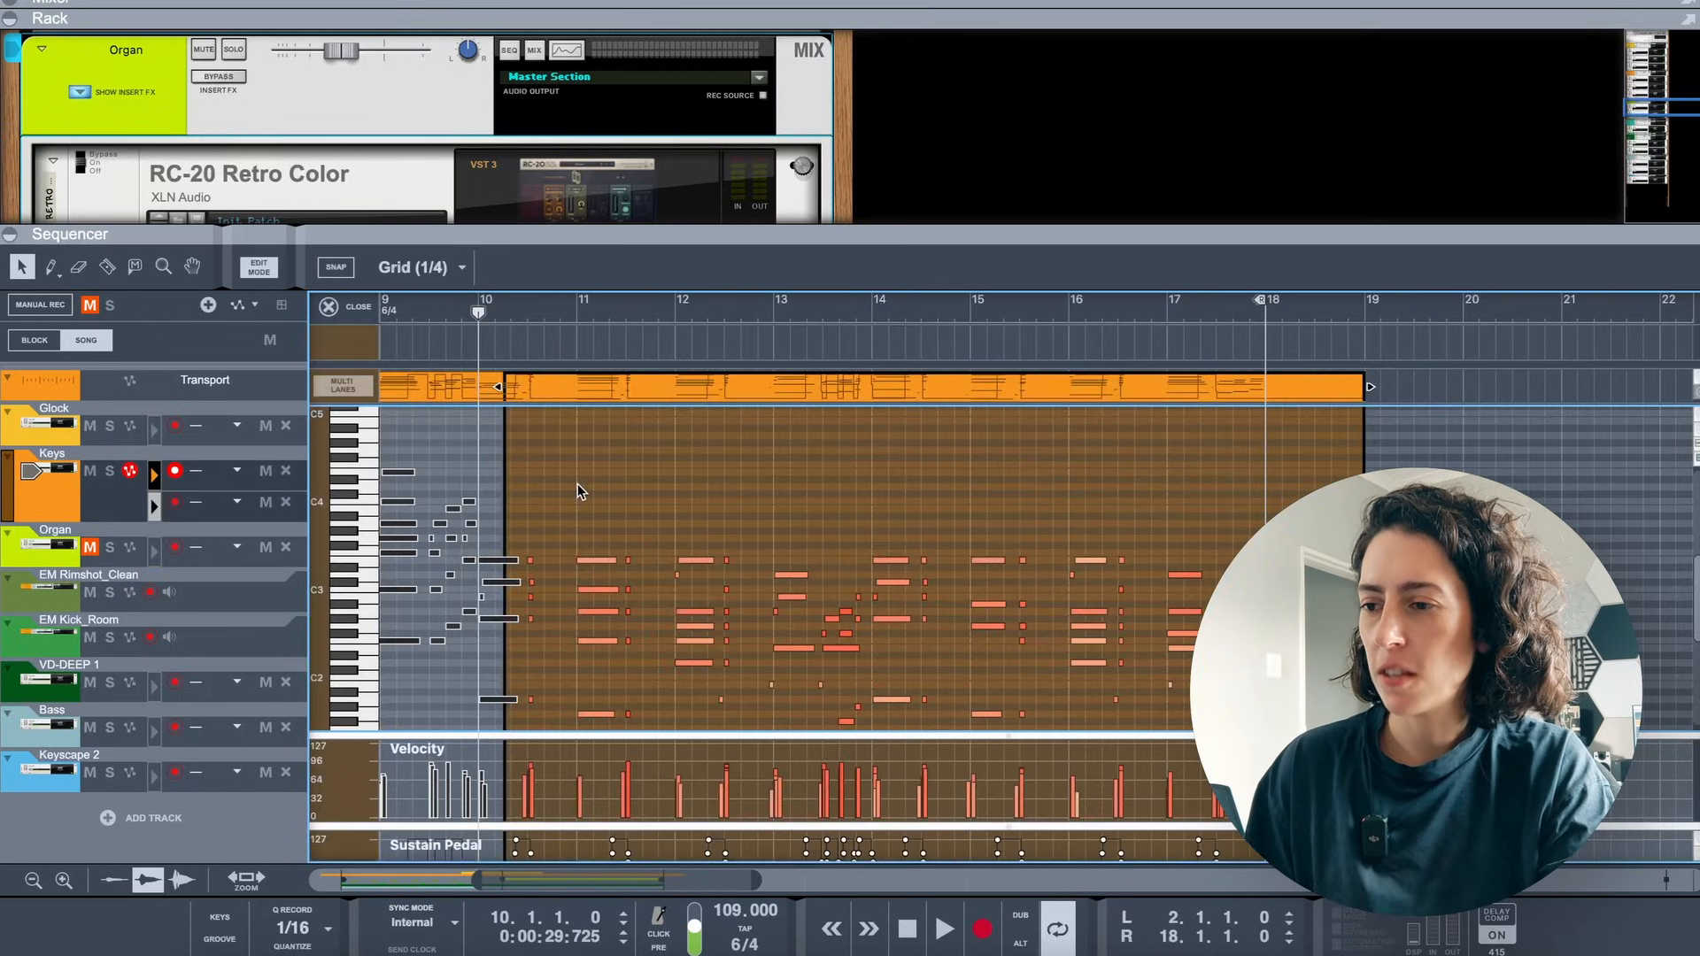
# Inspect the lower notes of the Keys clip and play back its opening in bar 10
pyautogui.hscroll(-3, 757, 518)
pyautogui.scroll(4, 842, 561)
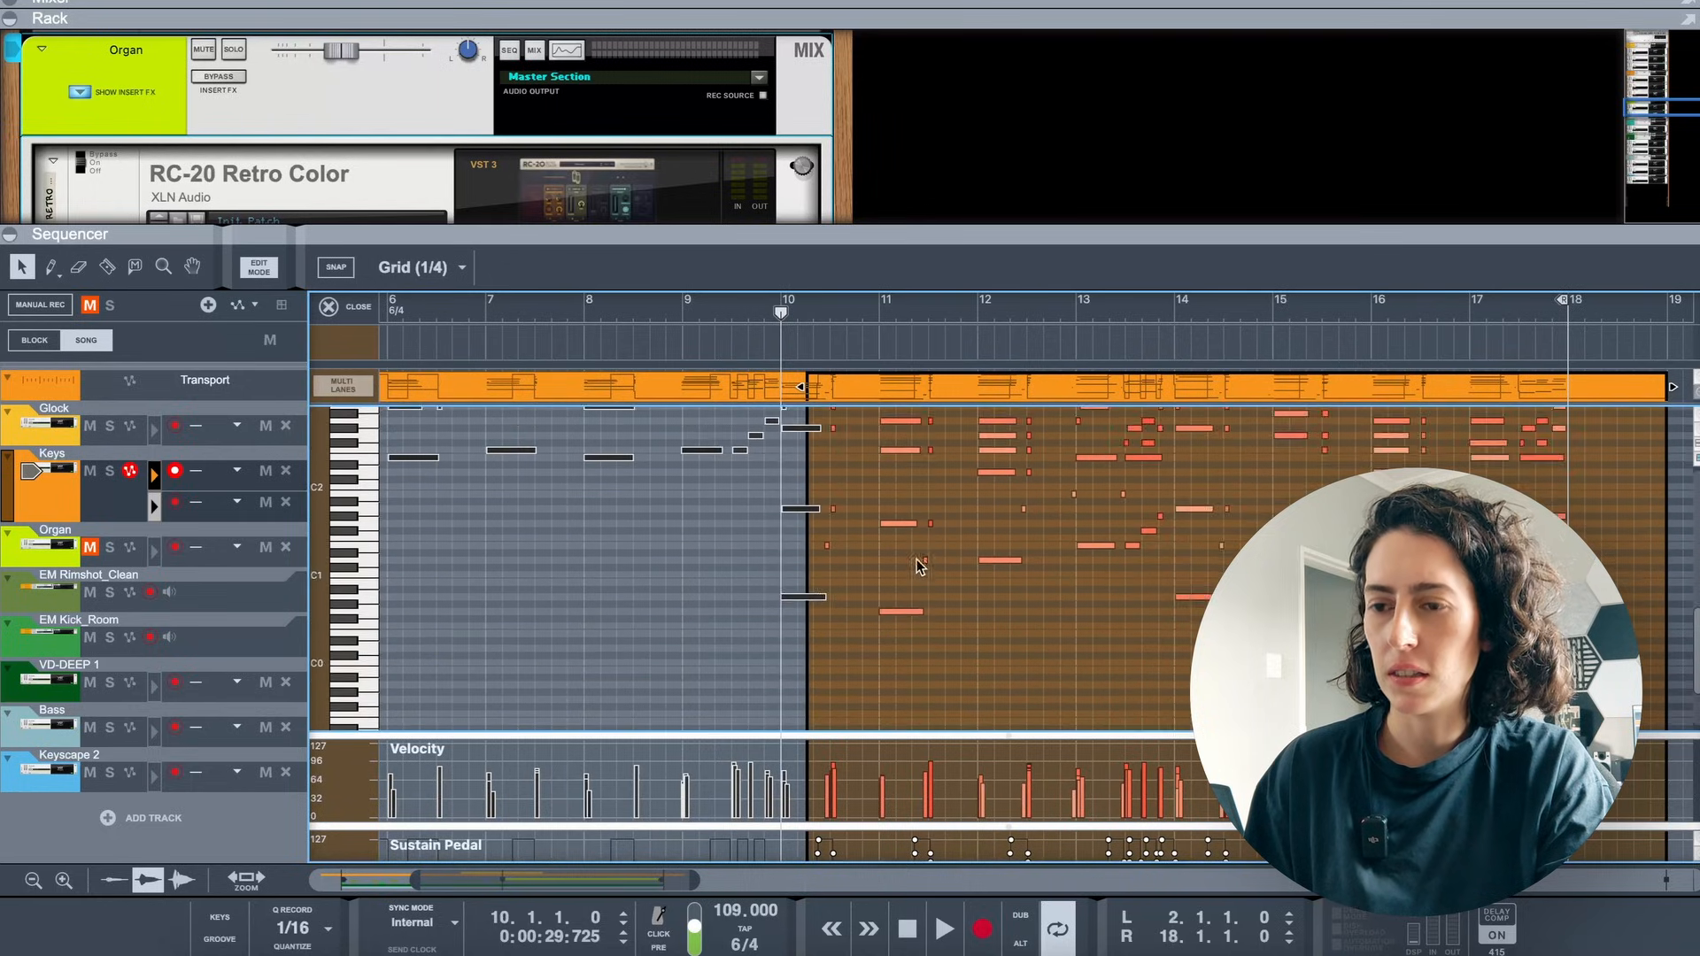
pyautogui.scroll(-5, 1179, 577)
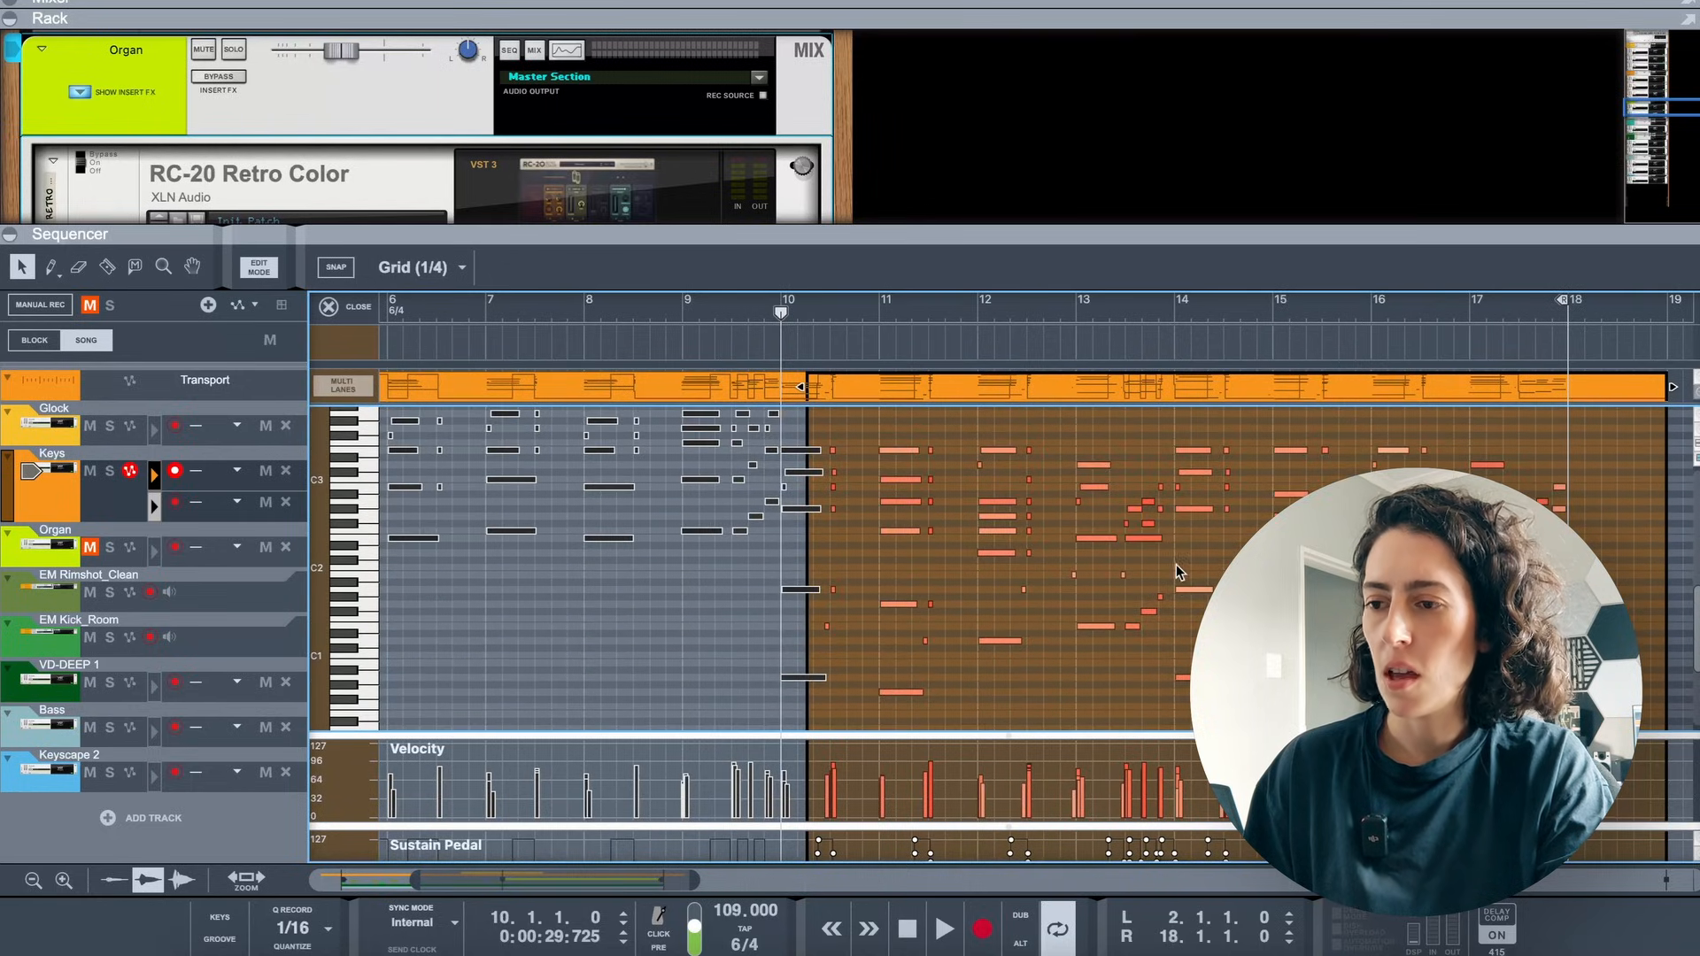
pyautogui.press('space')
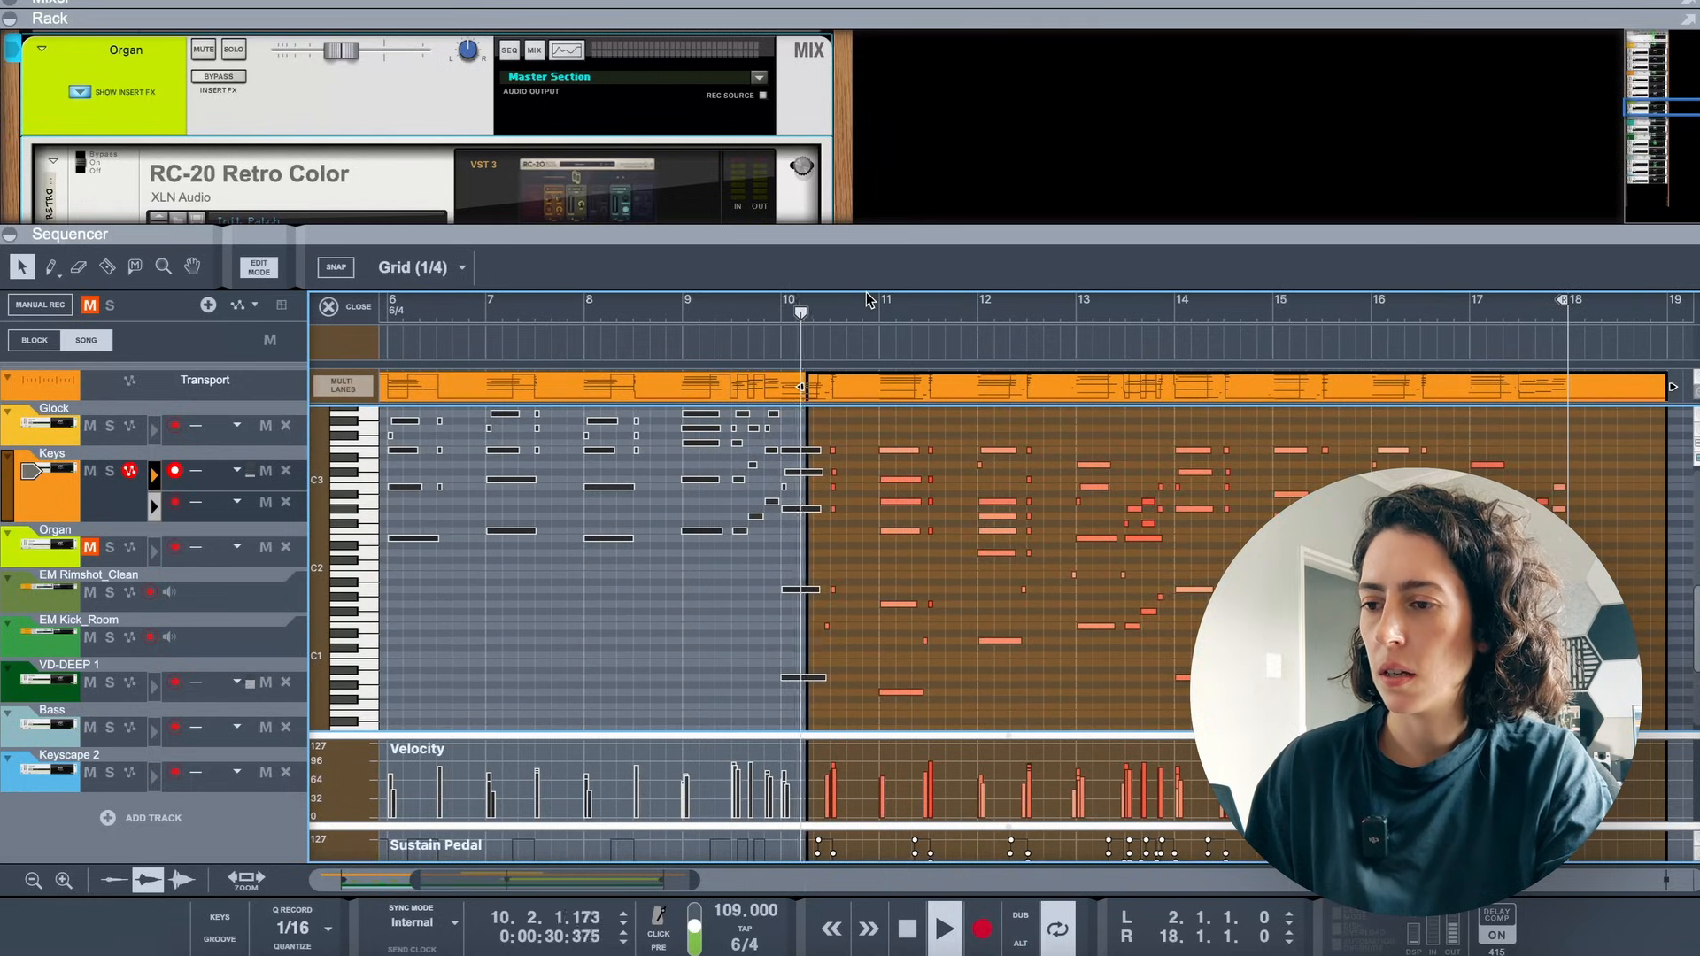
pyautogui.press('space')
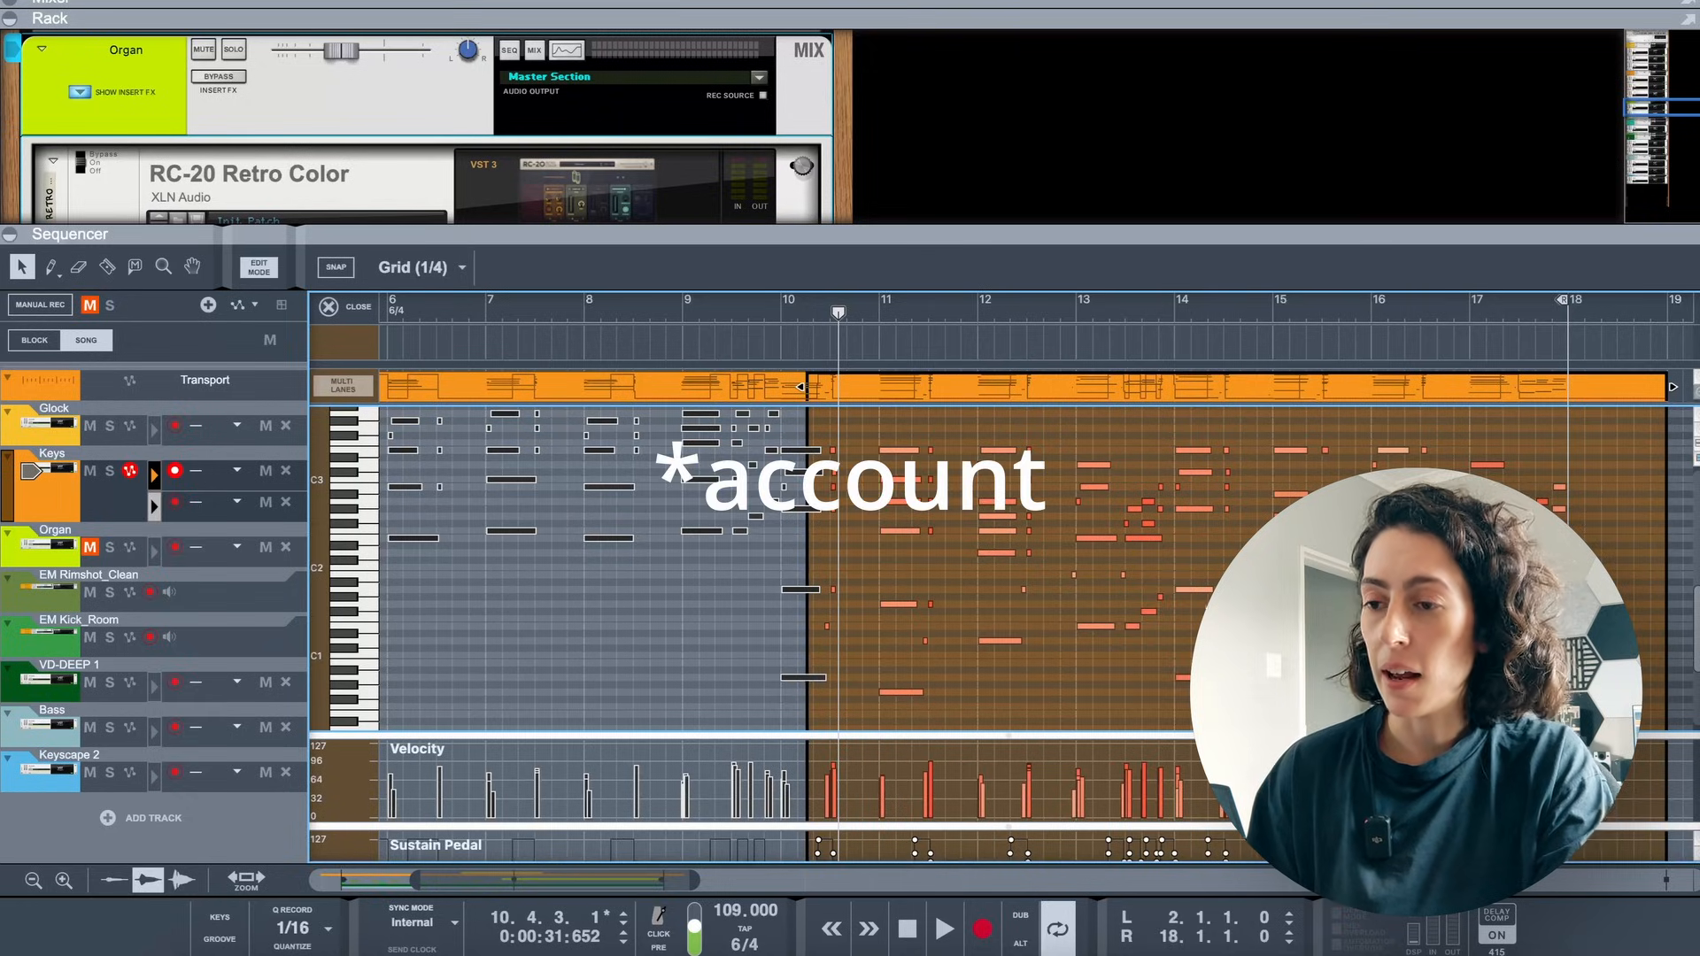
# Enlarge the sequencer area upward to display more of the Keys clip's note range around bar 10
pyautogui.press('g')
pyautogui.press('g')
pyautogui.press('h')
pyautogui.press('h')
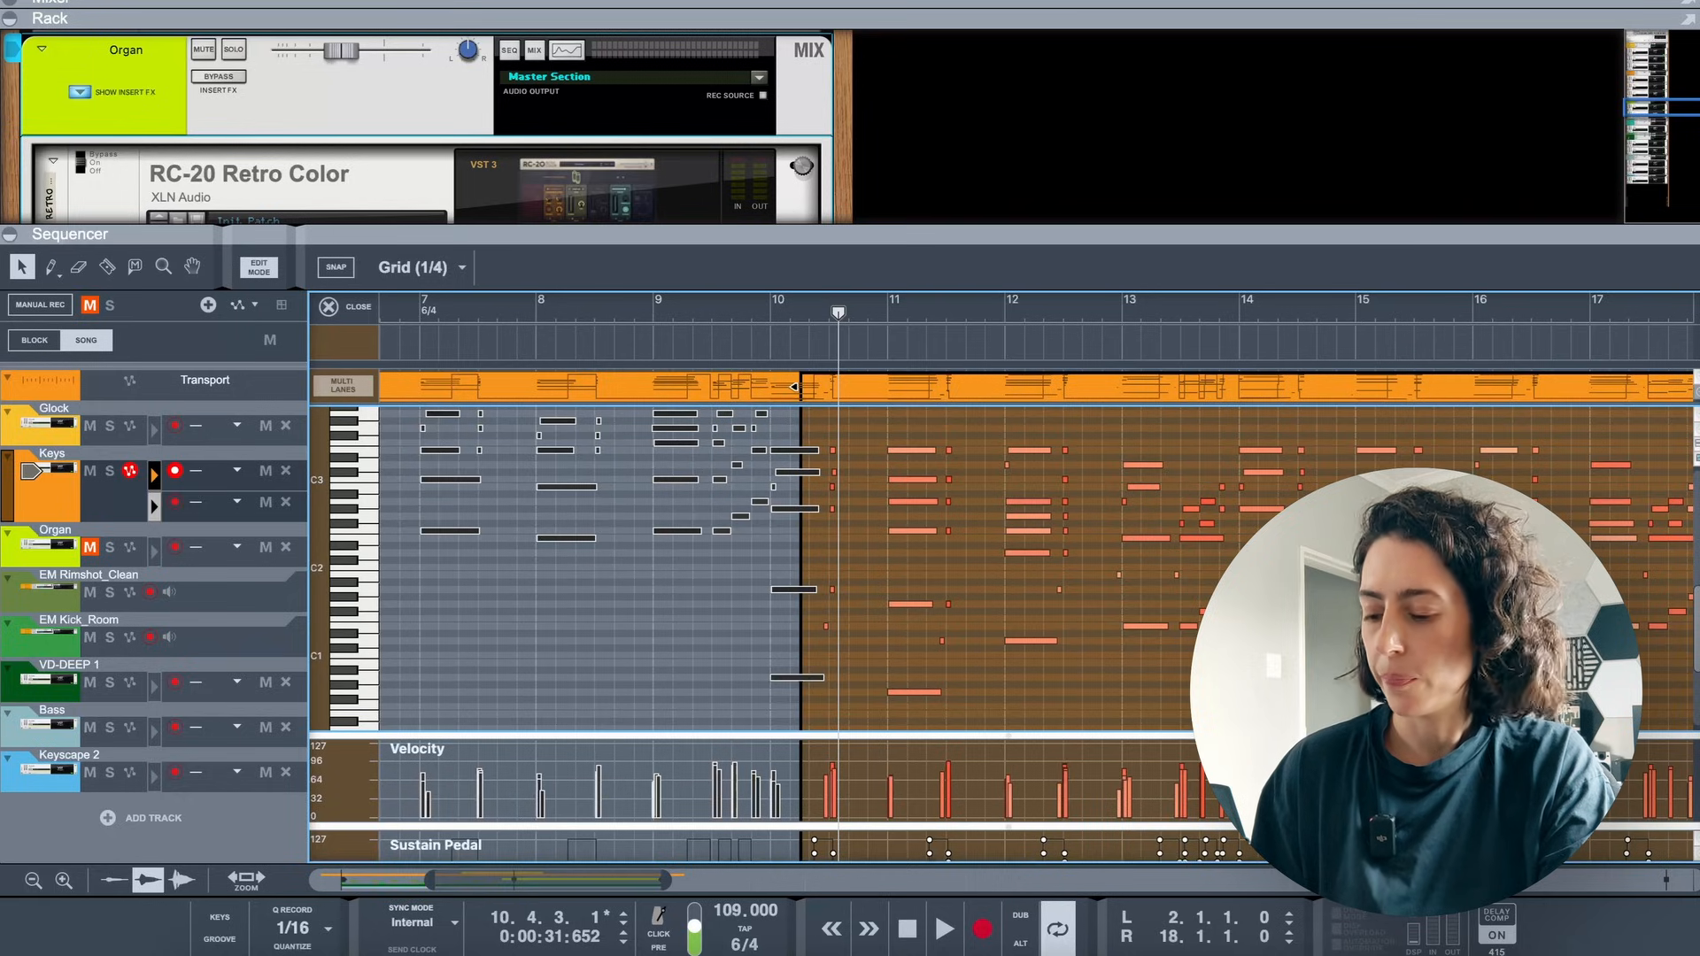
pyautogui.moveTo(805, 232); pyautogui.dragTo(806, 142)
pyautogui.hscroll(5, 1014, 584)
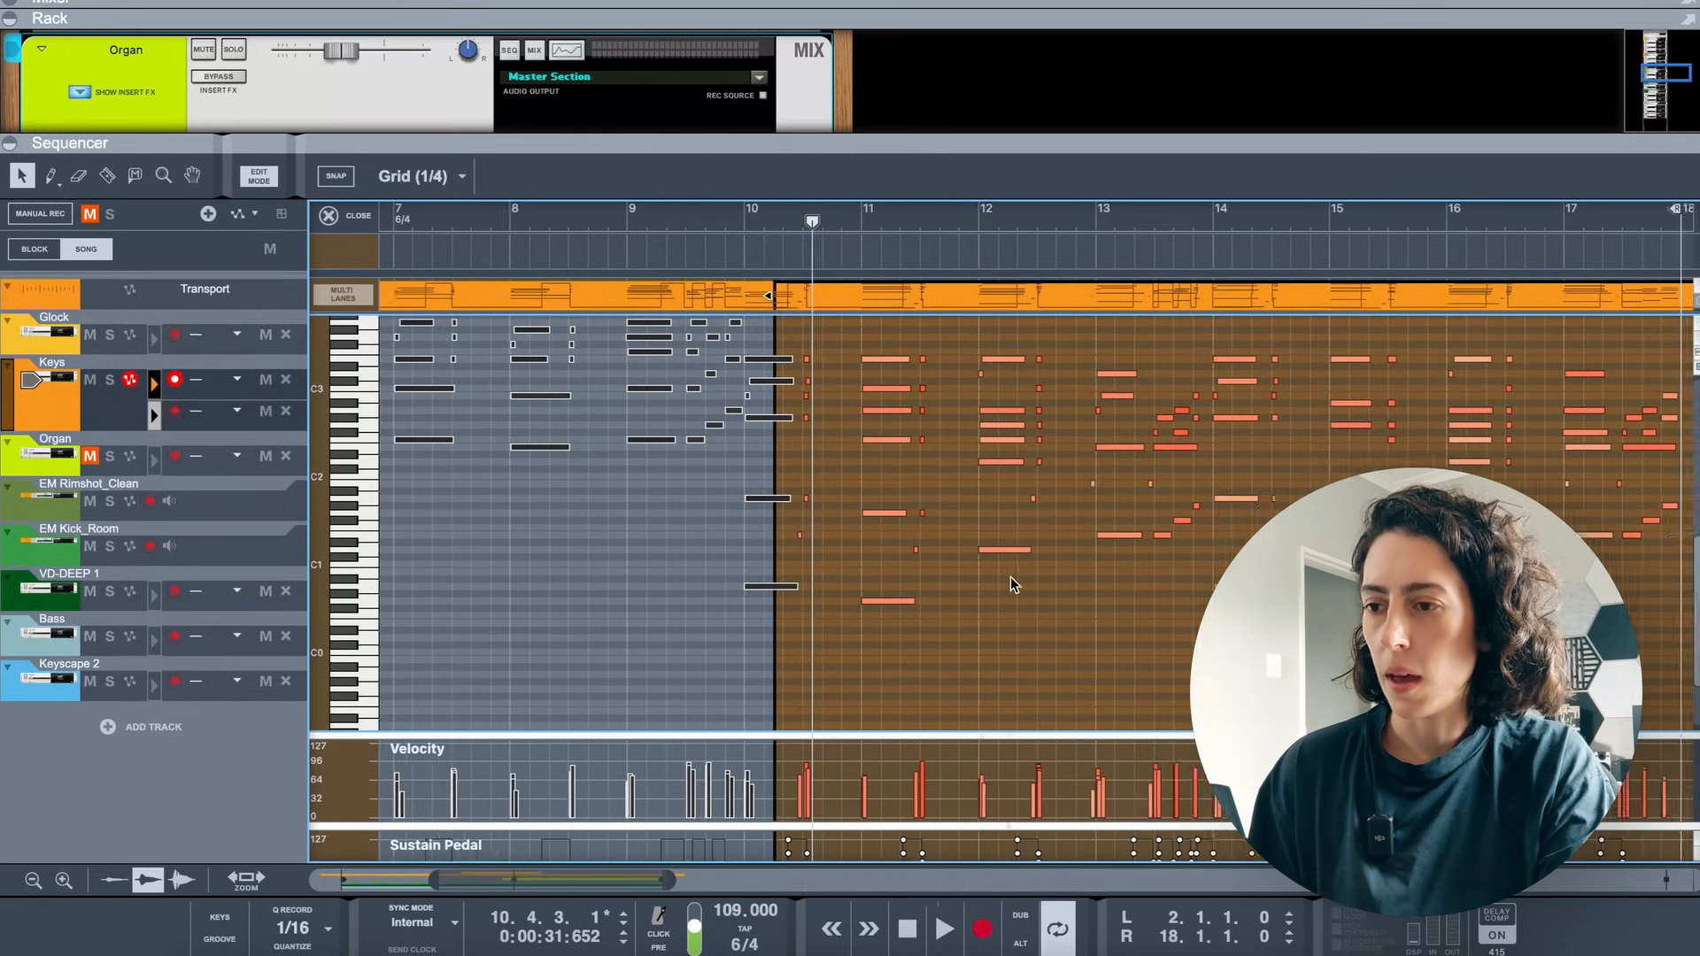
pyautogui.scroll(3, 1018, 585)
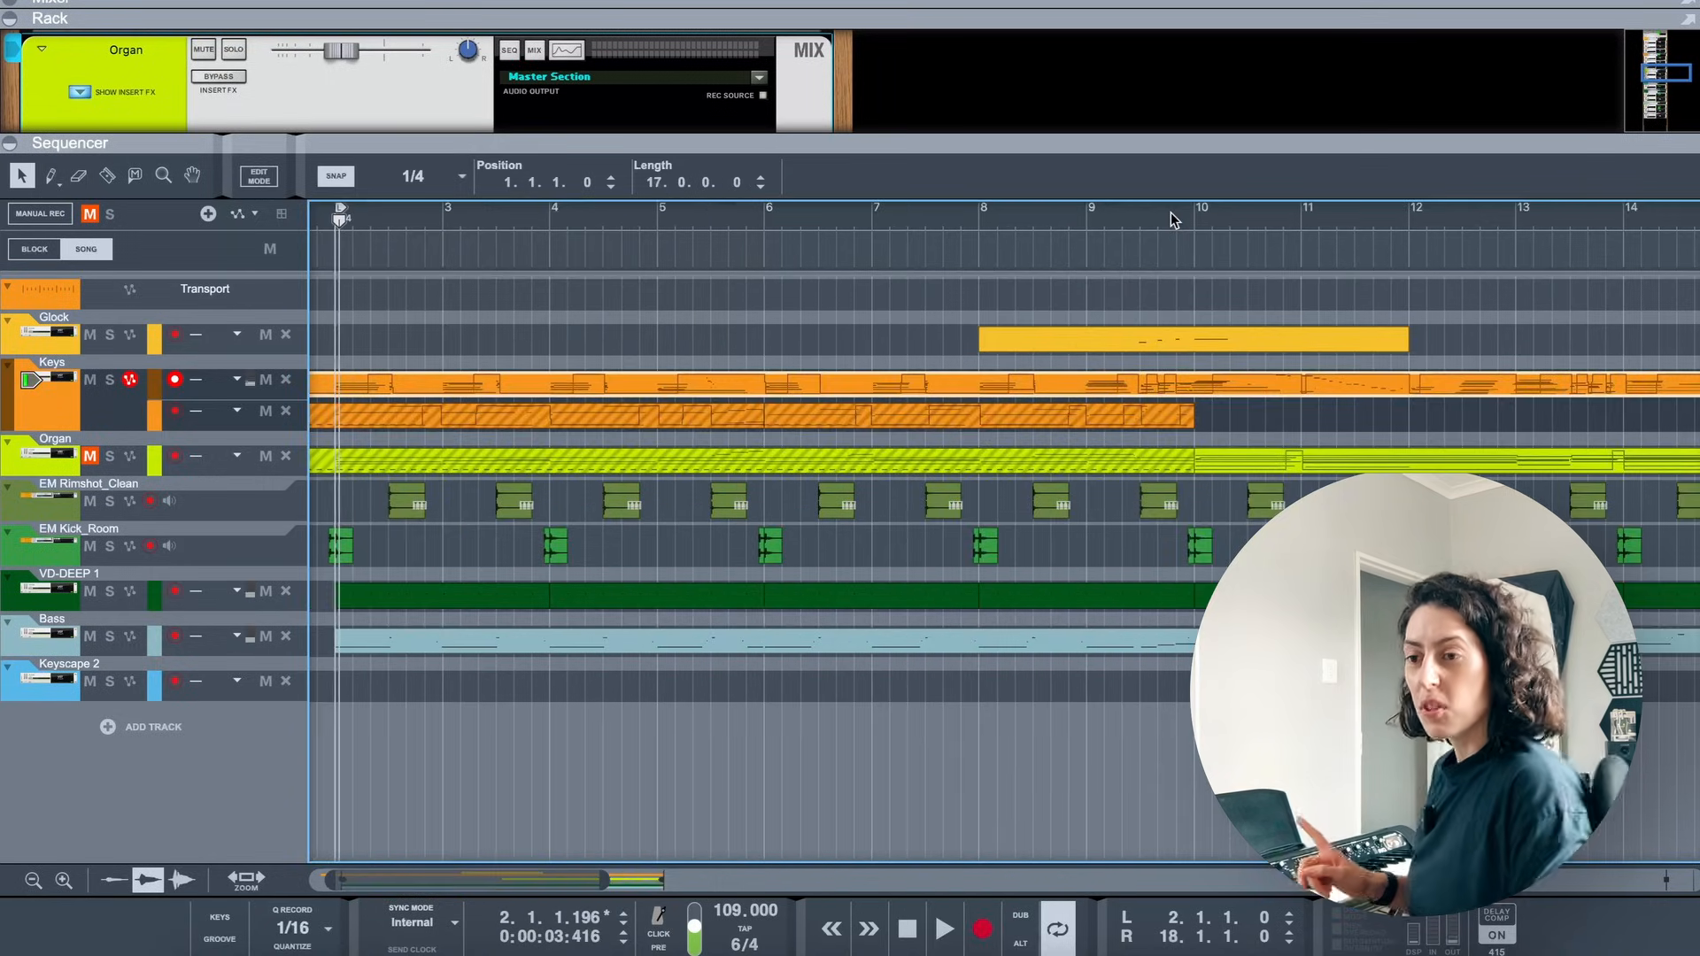
# Play back the arrangement from bar 13 until just before bar 14
pyautogui.scroll(-3, 1173, 220)
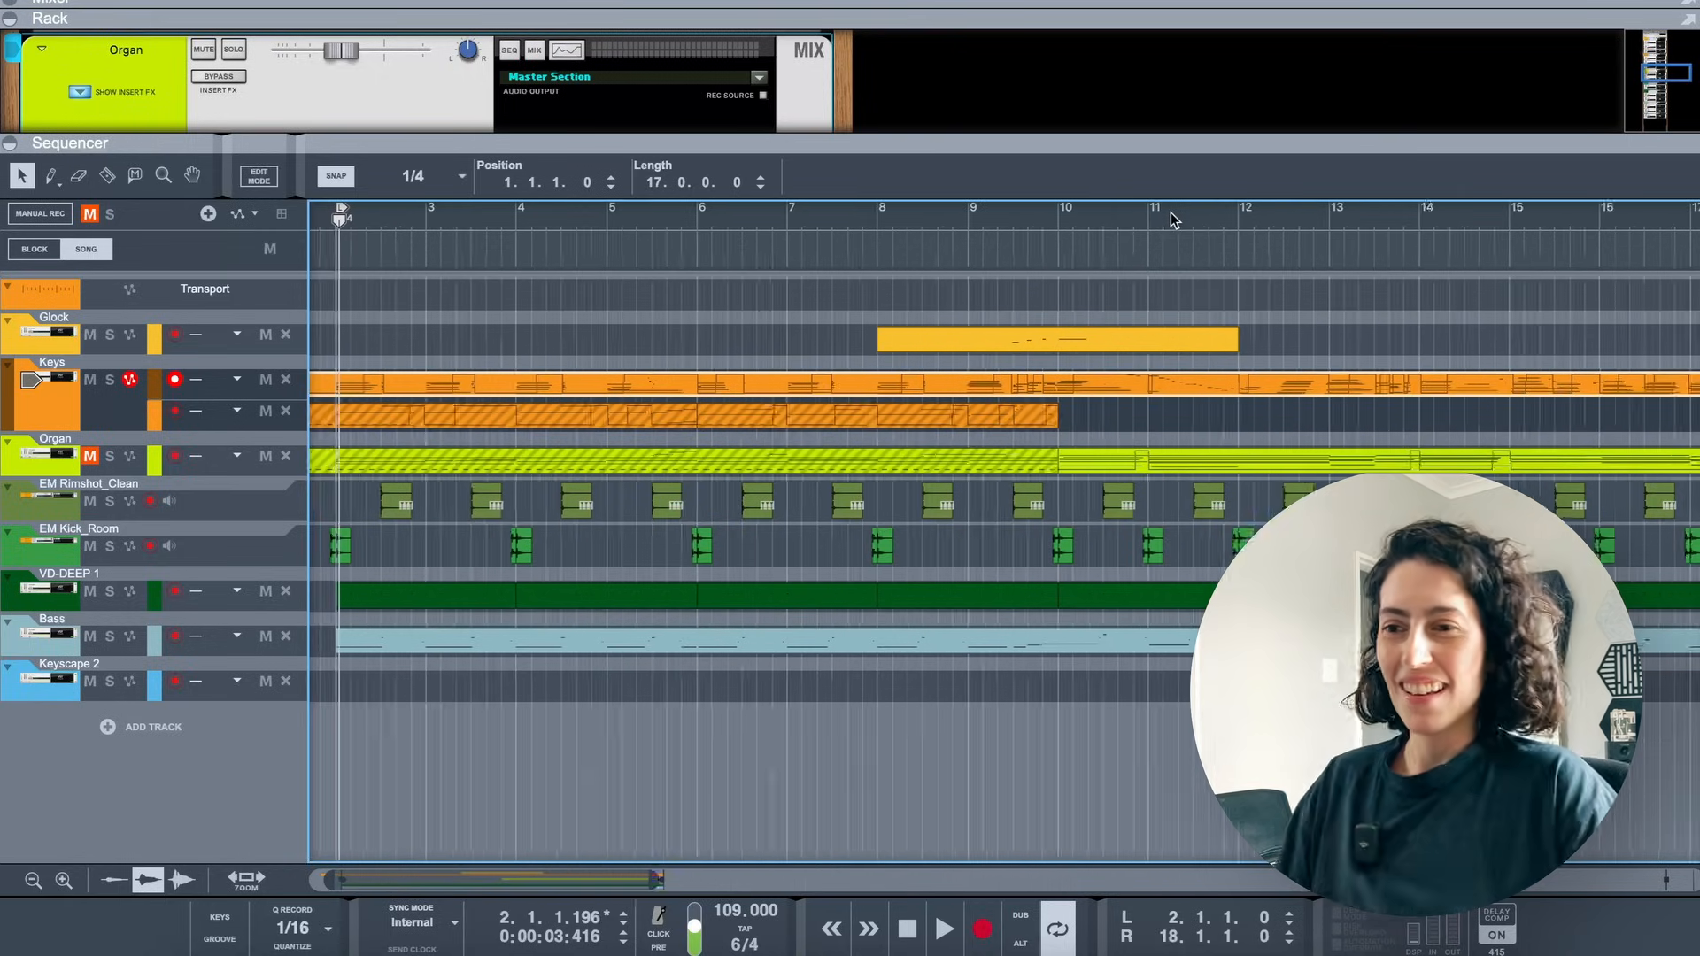
pyautogui.scroll(4, 1118, 261)
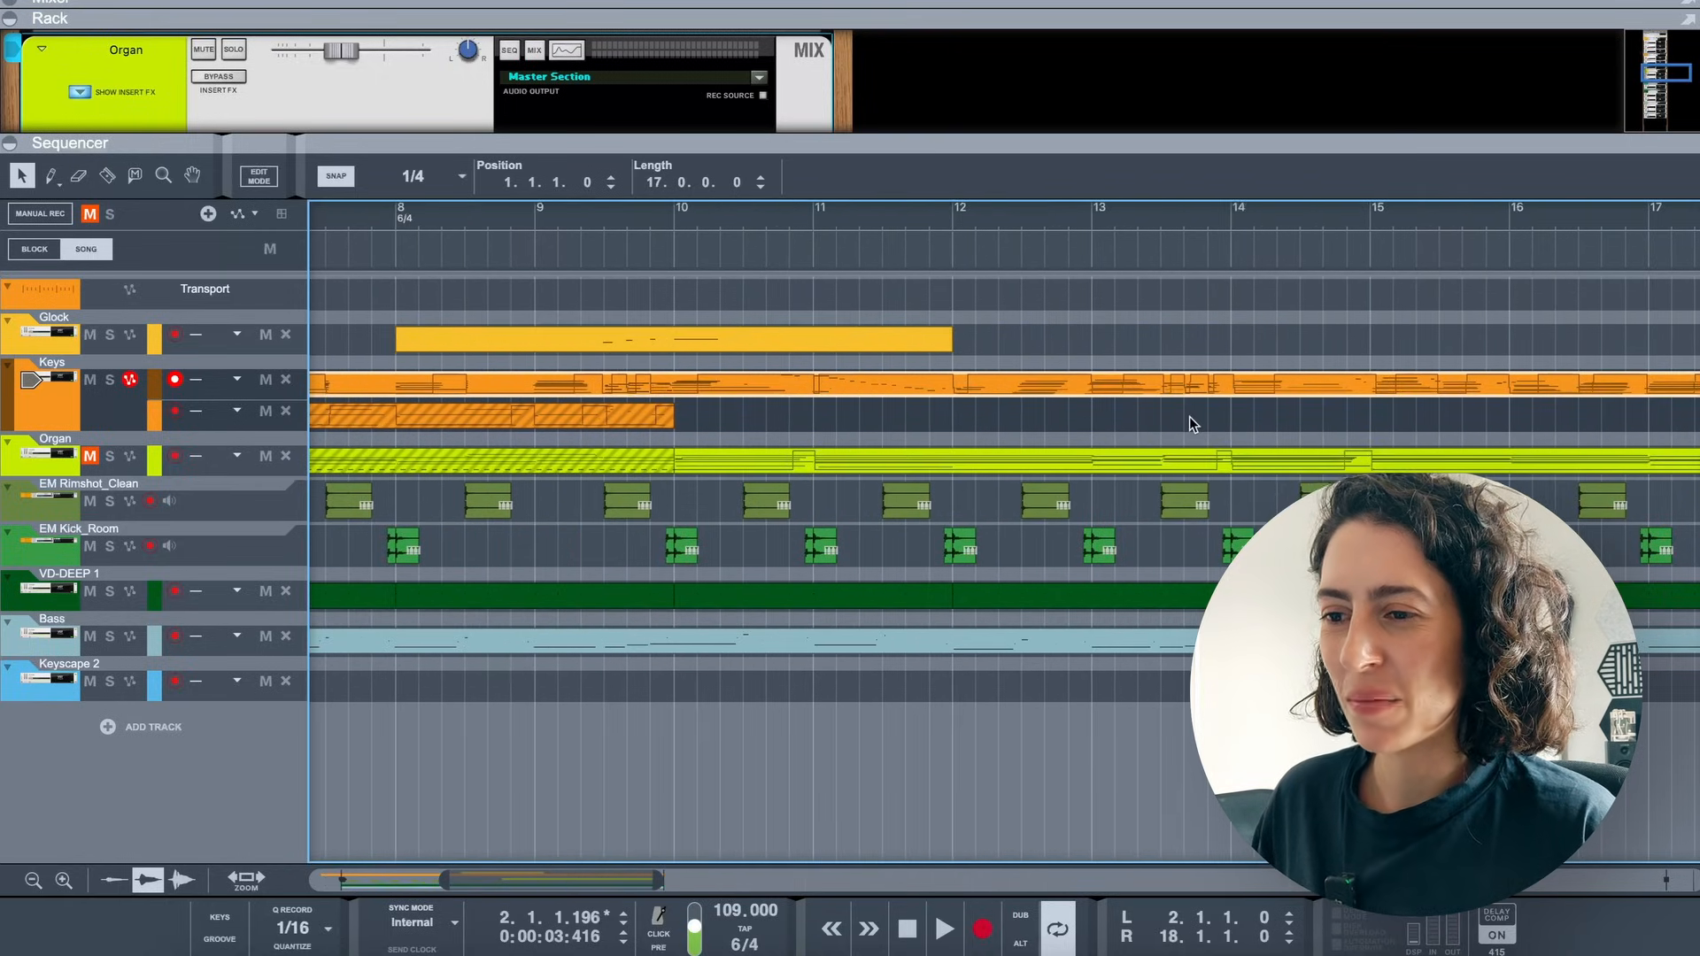
pyautogui.scroll(-1, 1146, 337)
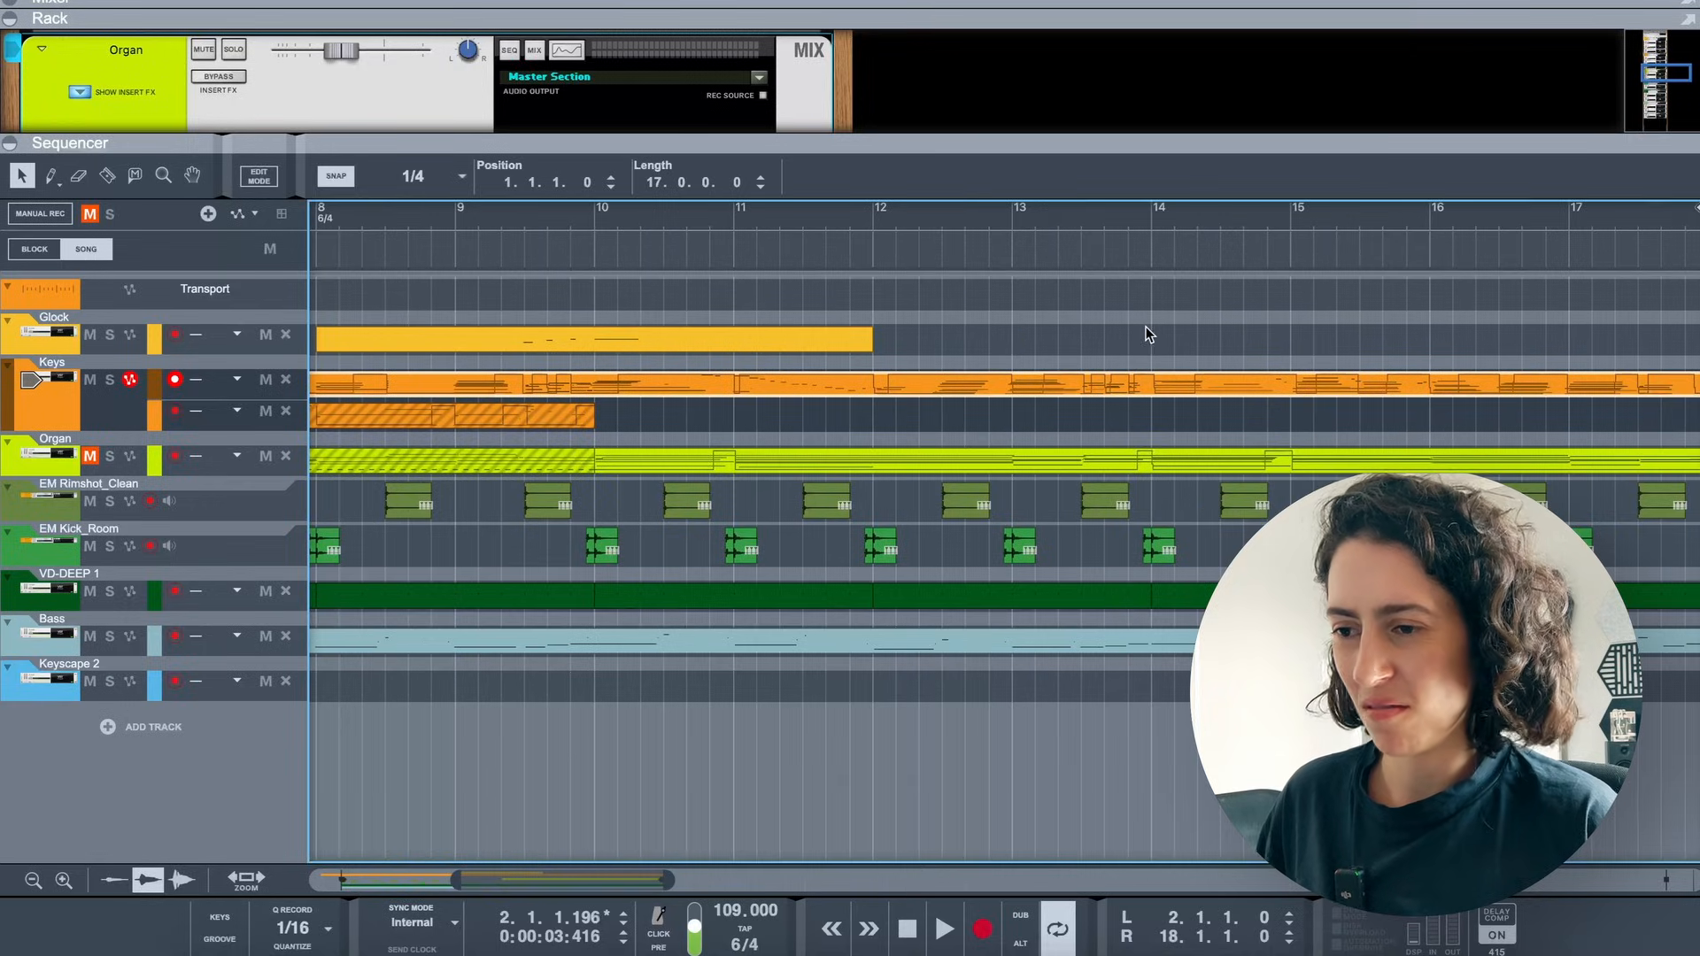
pyautogui.scroll(3, 1145, 335)
pyautogui.hscroll(3, 1148, 334)
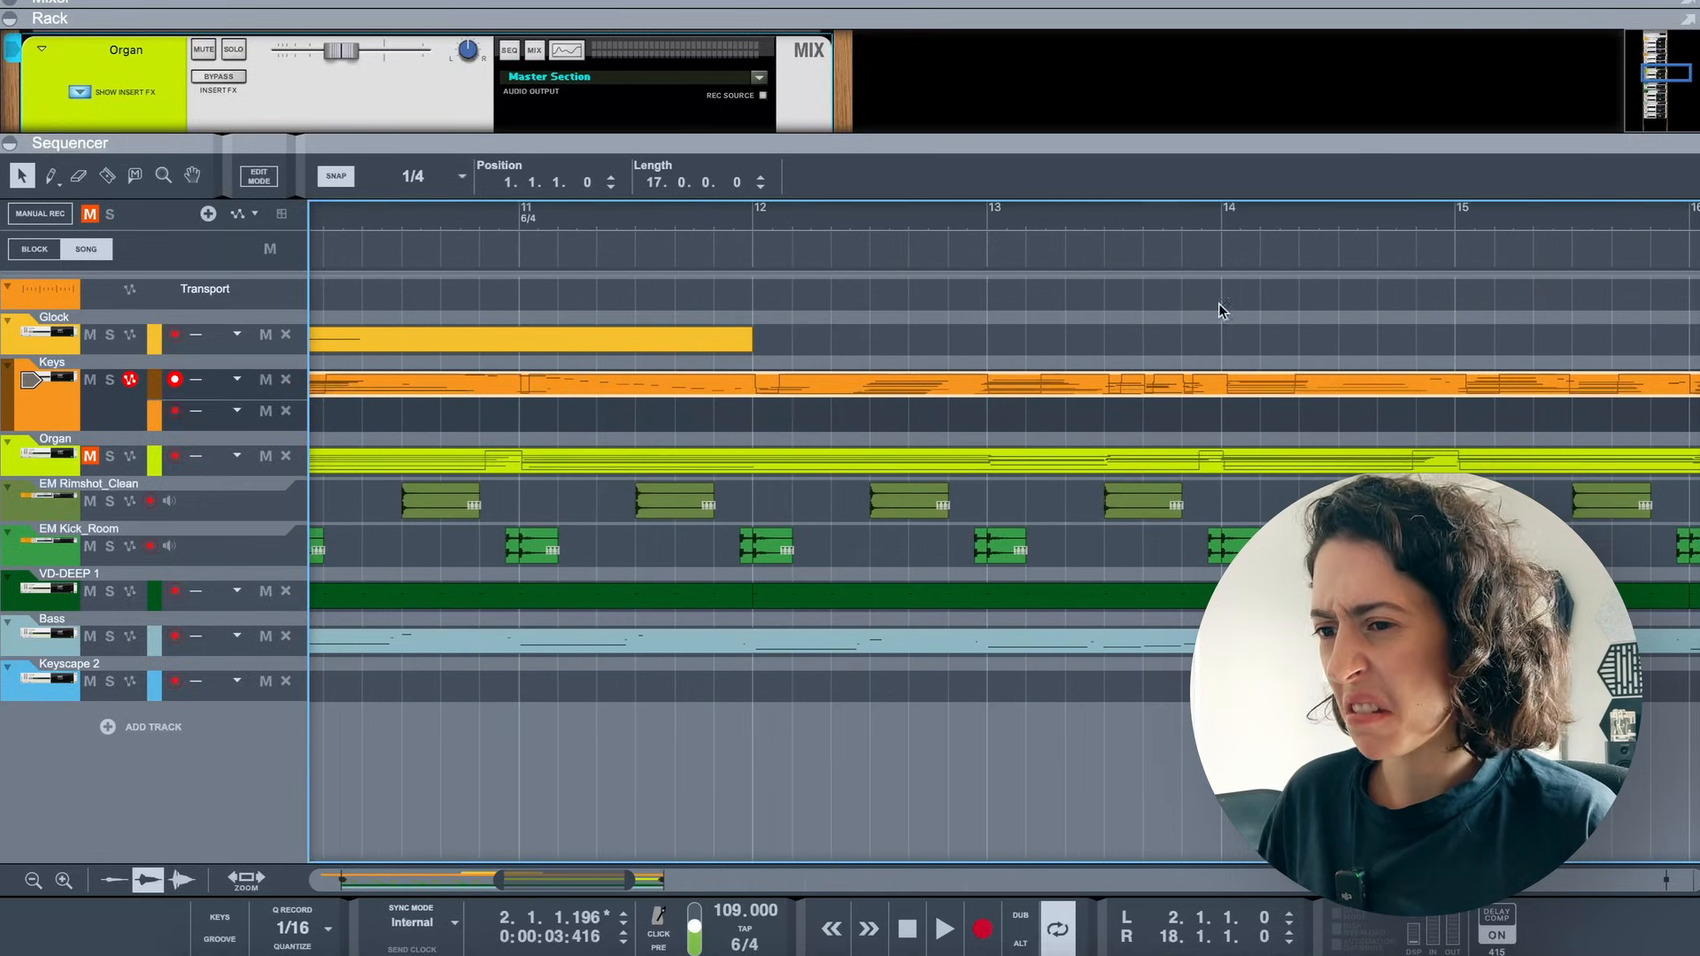
pyautogui.click(987, 220)
pyautogui.press('space')
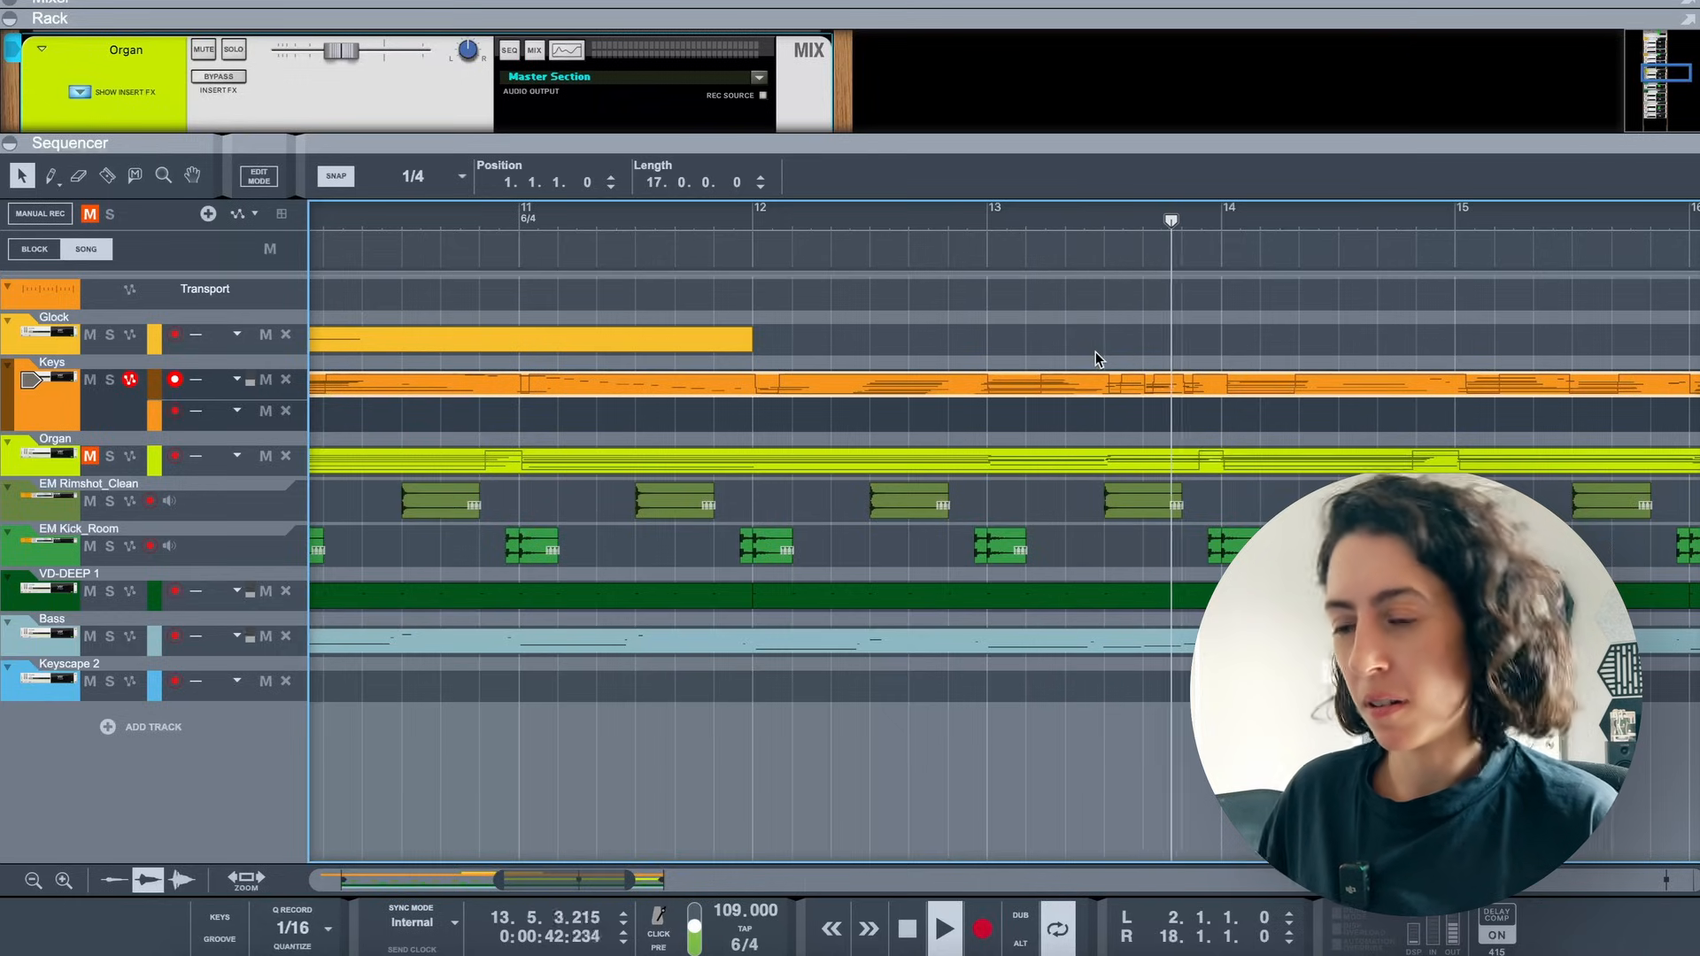
pyautogui.press('space')
pyautogui.hscroll(2, 1102, 363)
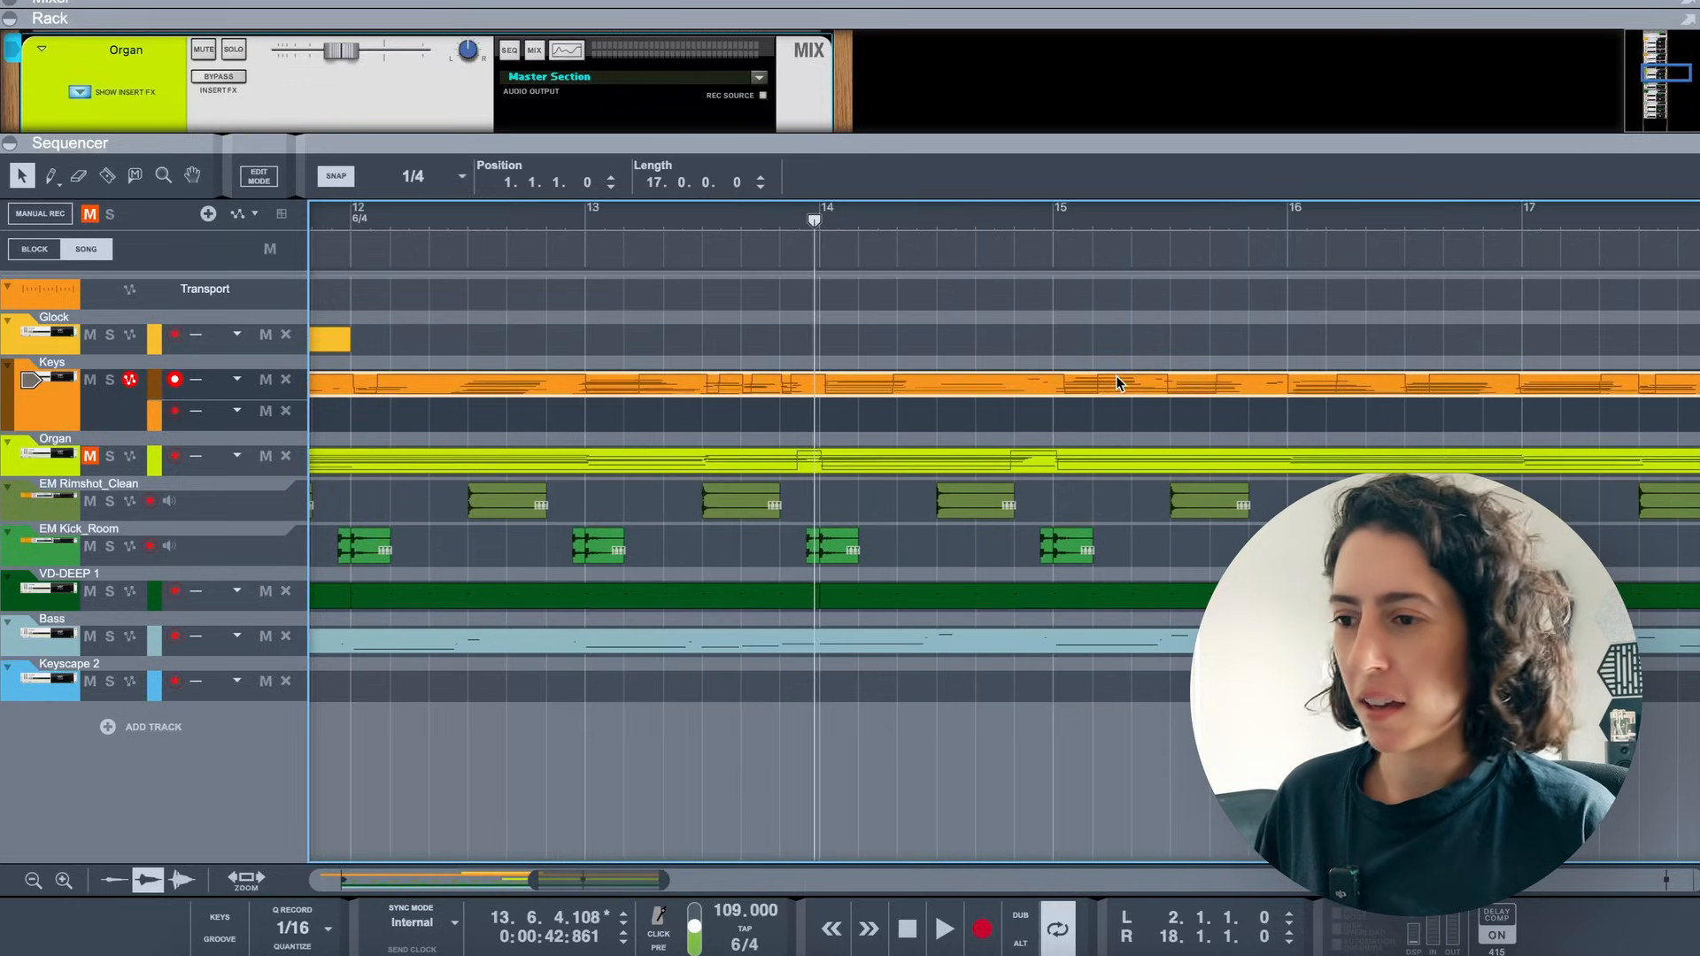
# Split the Keys clip at bar 10
pyautogui.press('g')
pyautogui.press('g')
pyautogui.press('g')
pyautogui.press('g')
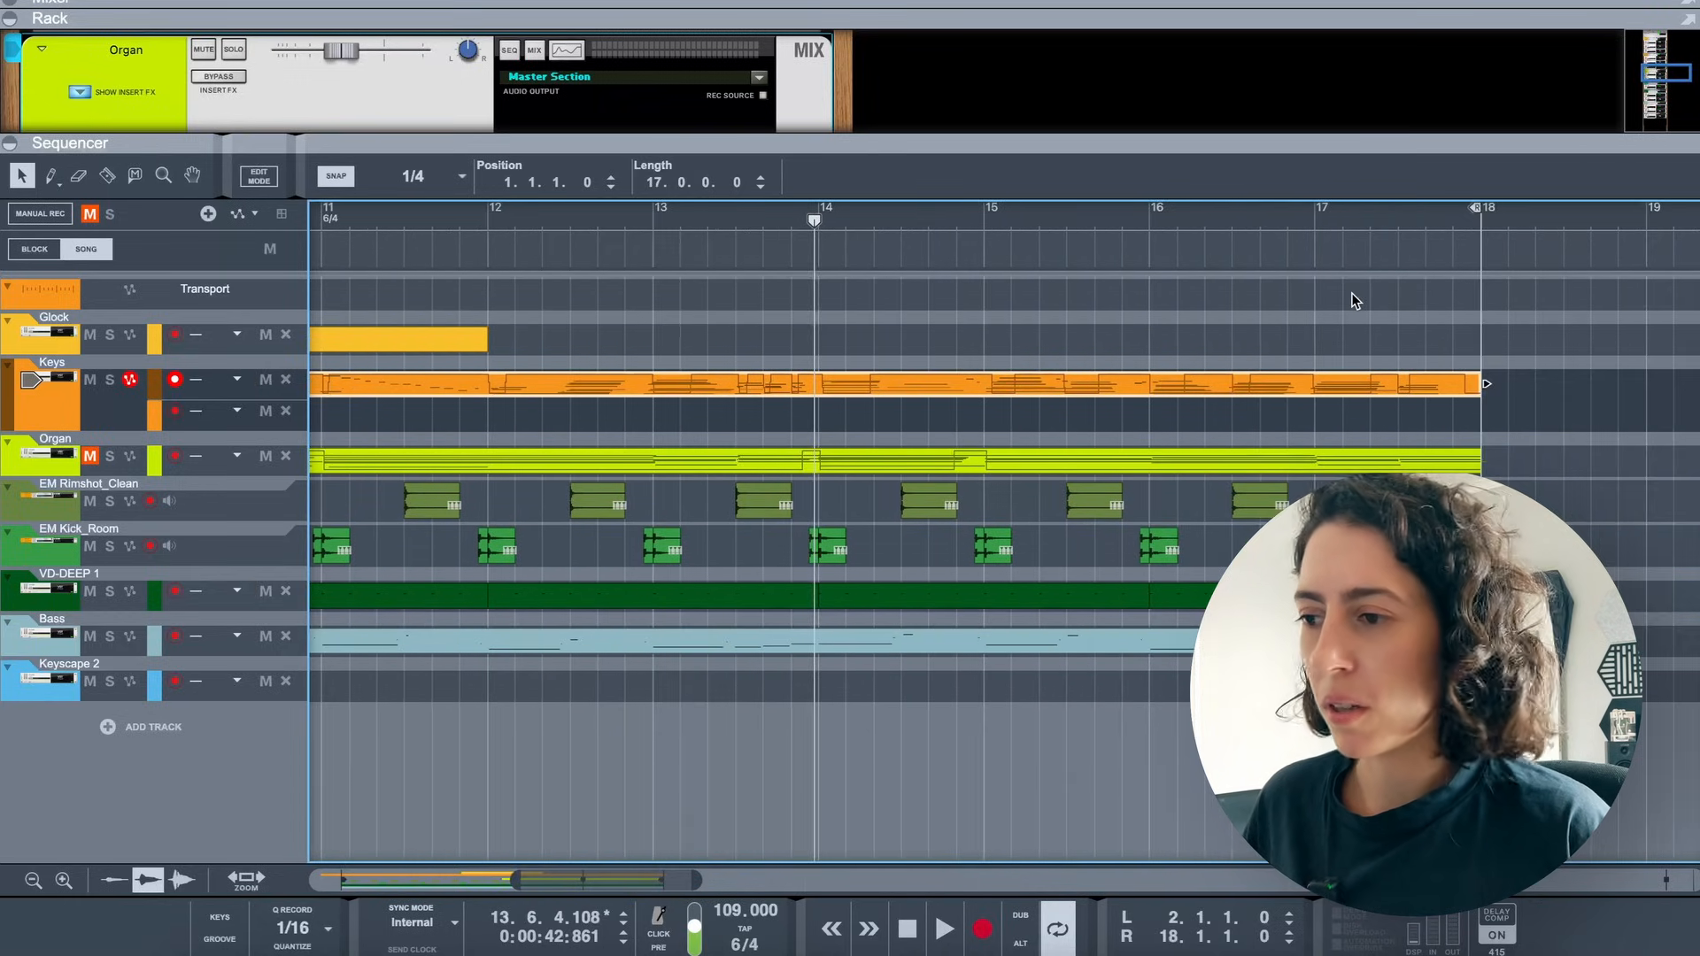
pyautogui.hscroll(-1, 1353, 296)
pyautogui.hscroll(-3, 1434, 294)
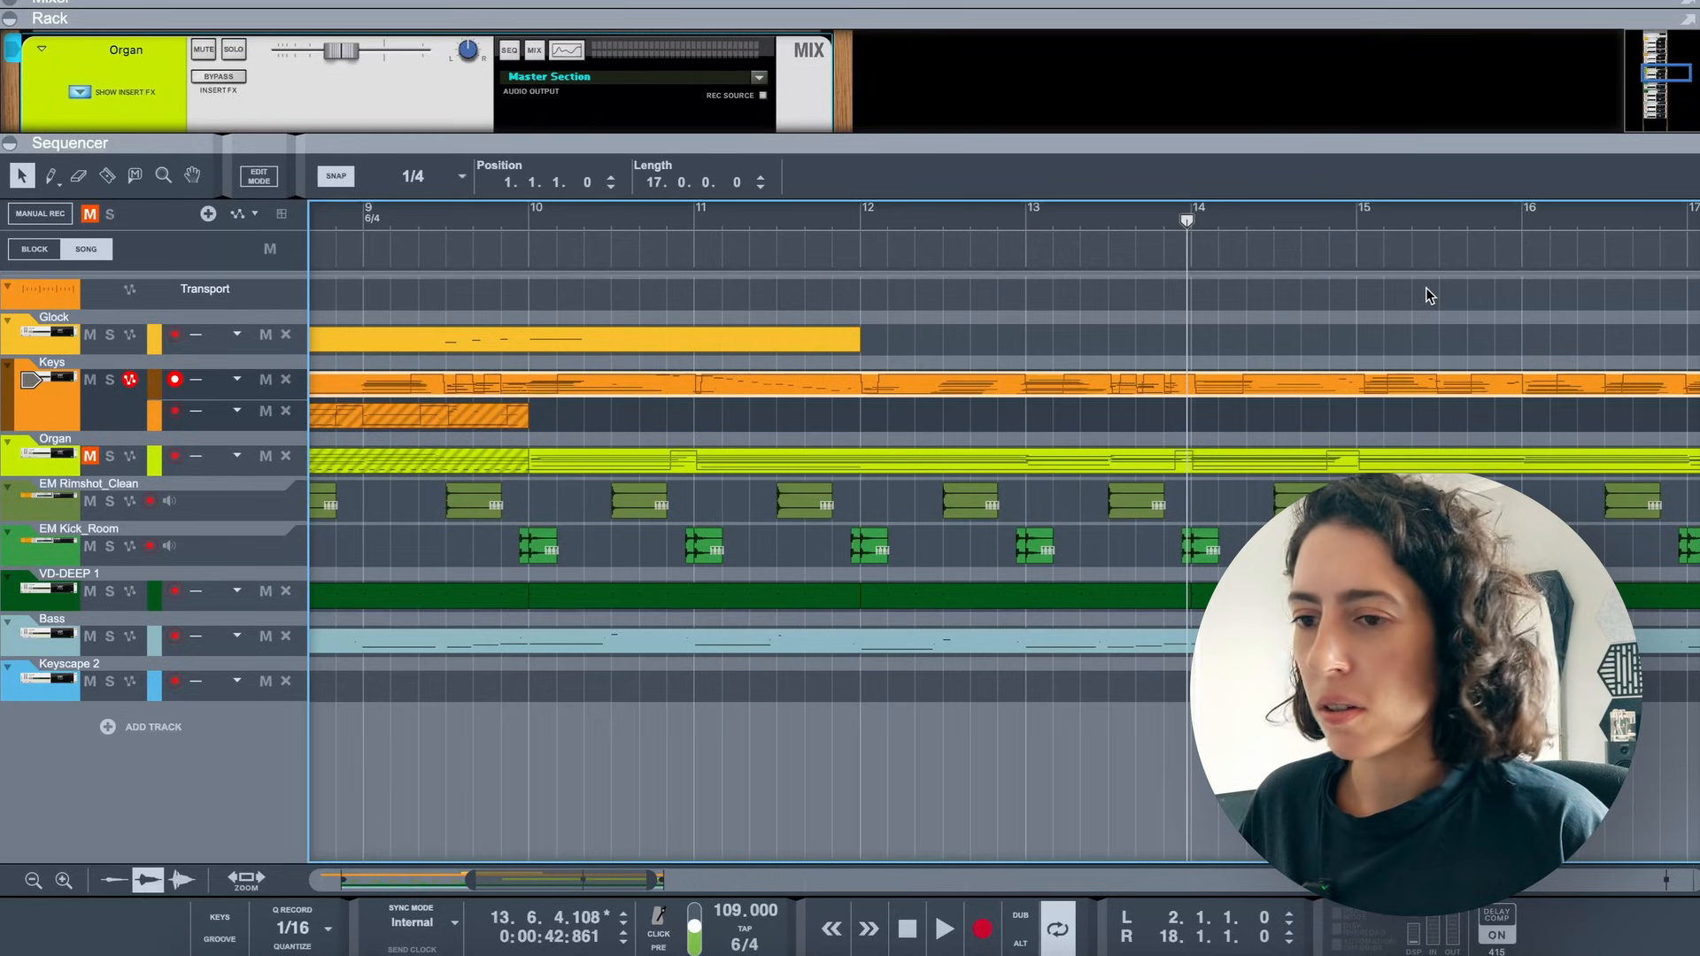
pyautogui.hscroll(1, 1178, 490)
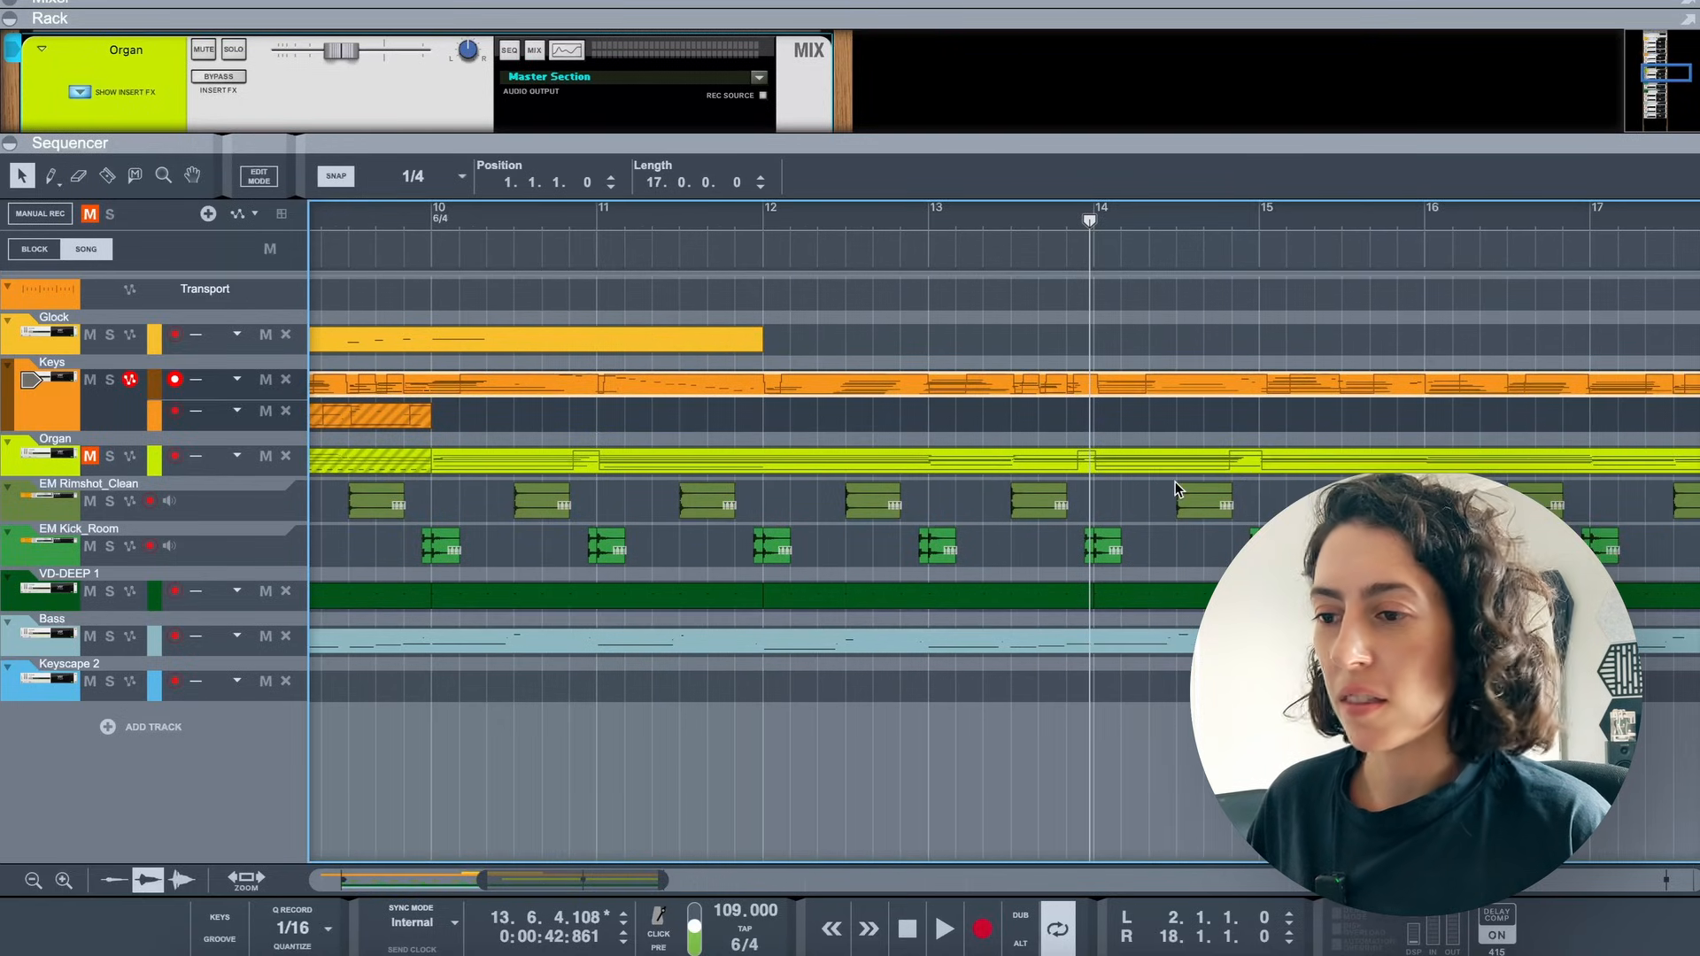
pyautogui.rightClick(430, 389)
pyautogui.press('Escape')
pyautogui.keyDown('alt'); pyautogui.keyDown('super'); pyautogui.click(430, 388); pyautogui.keyUp('super'); pyautogui.keyUp('alt')
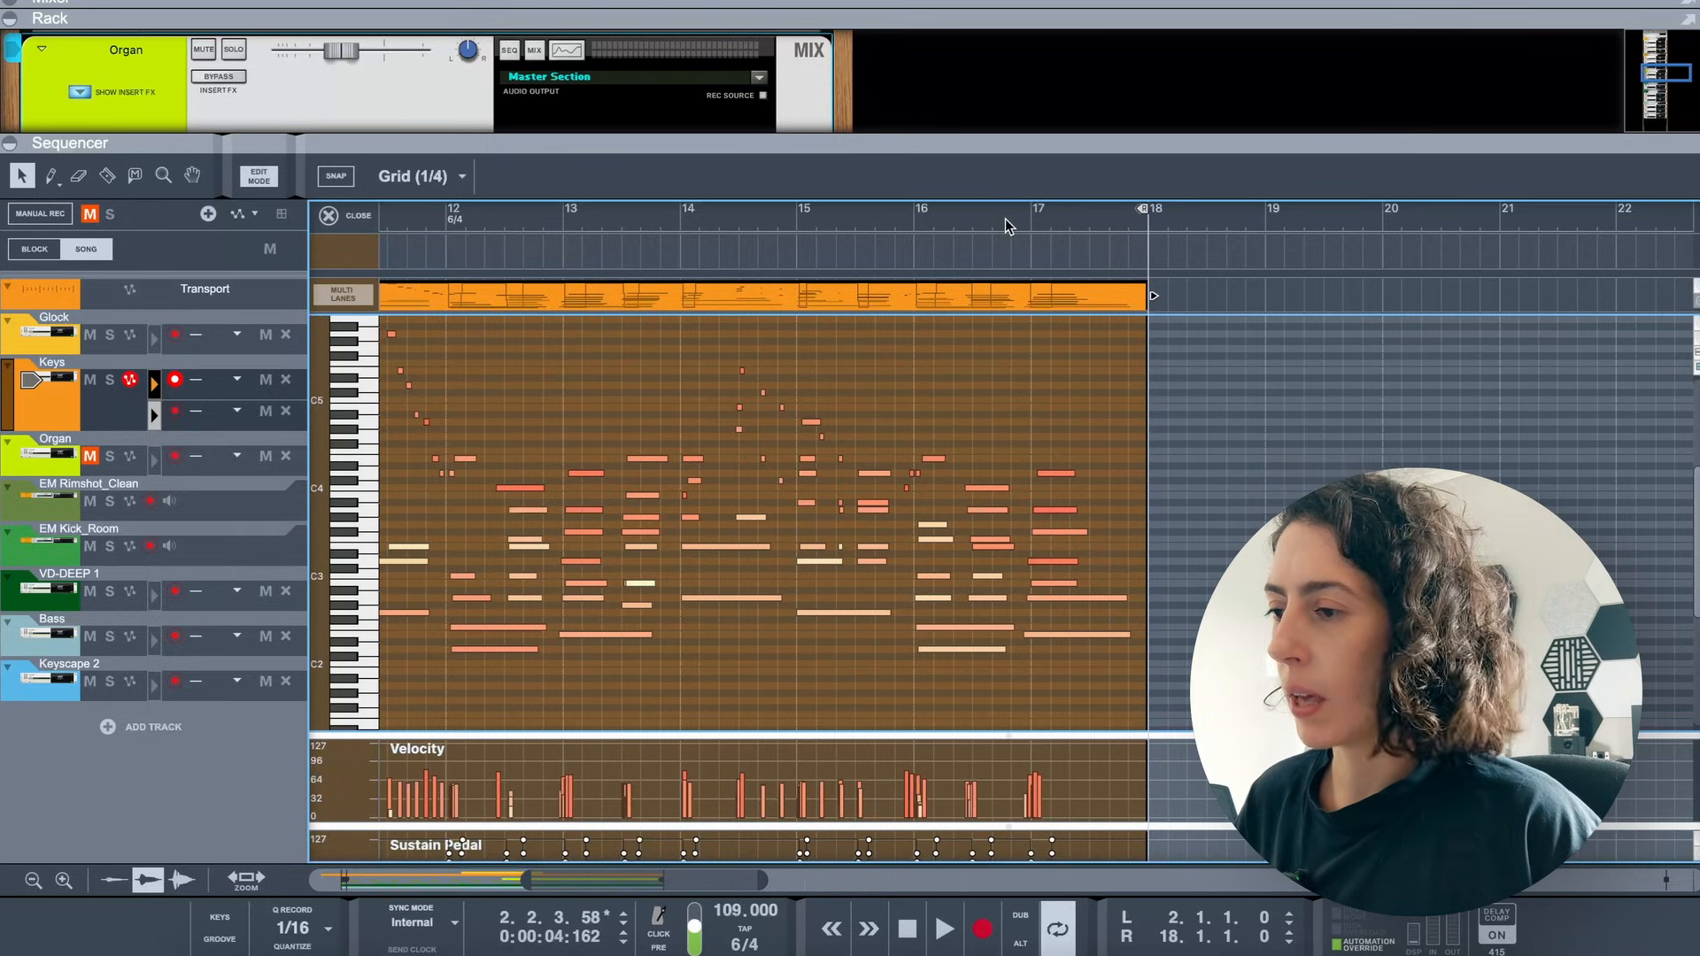
# Play back the Keys notes from bar 16 into bar 17 and close the note editor
pyautogui.click(916, 217)
pyautogui.press('space')
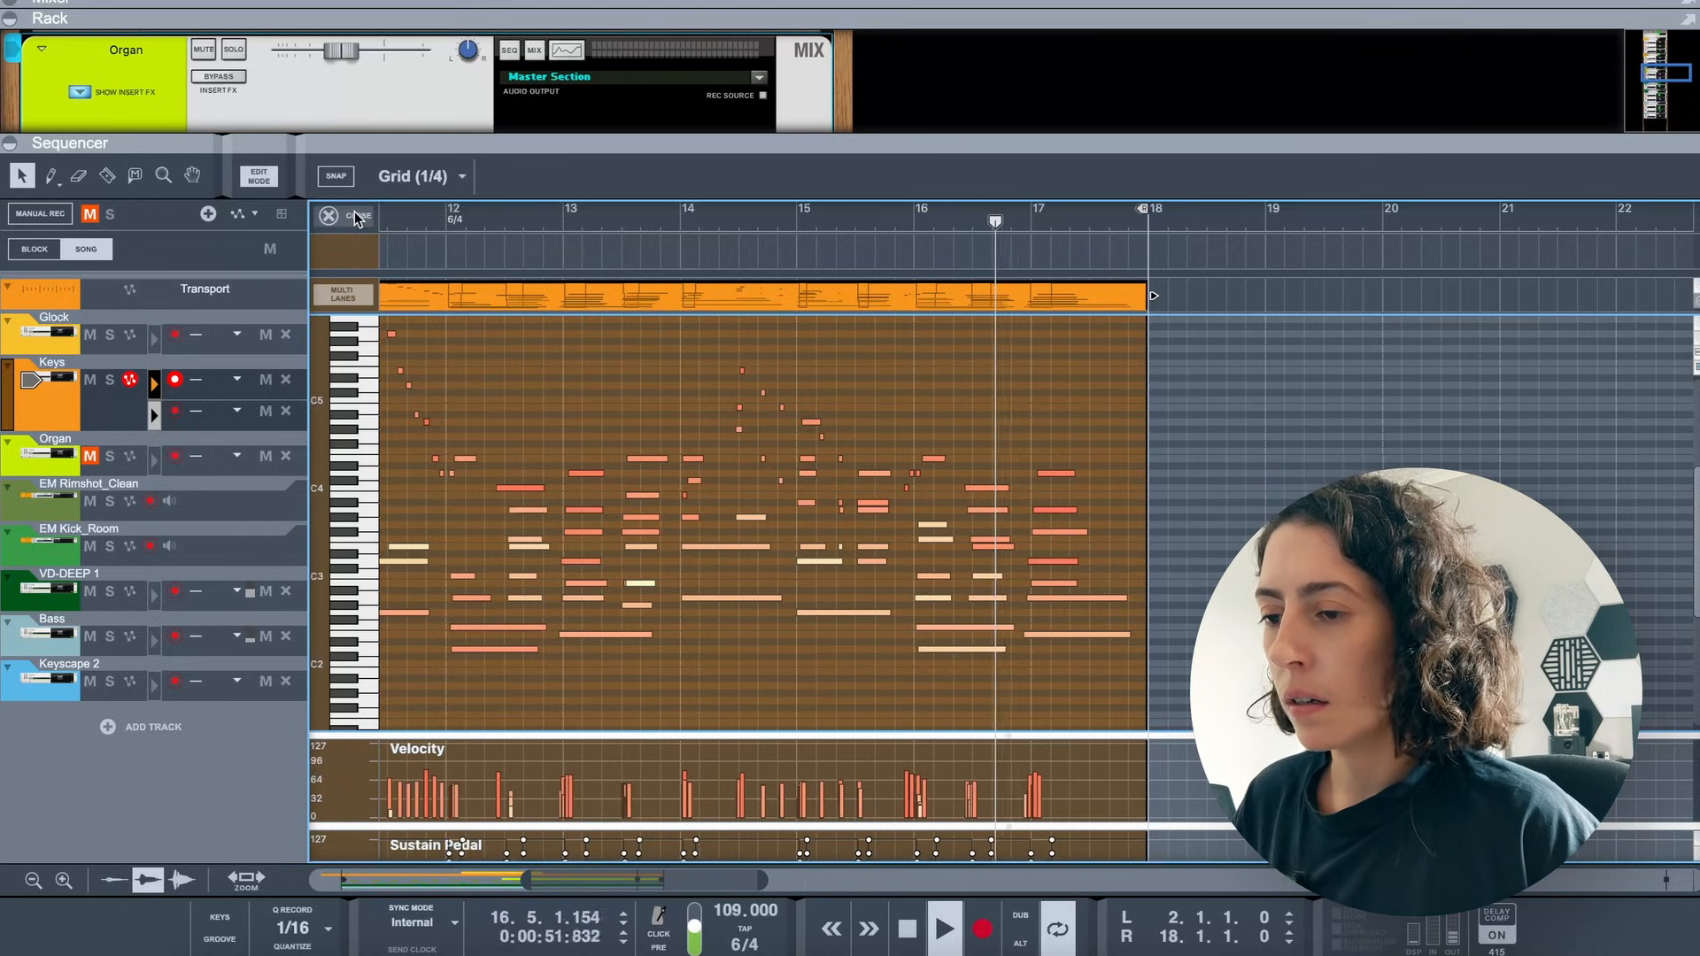
pyautogui.press('space')
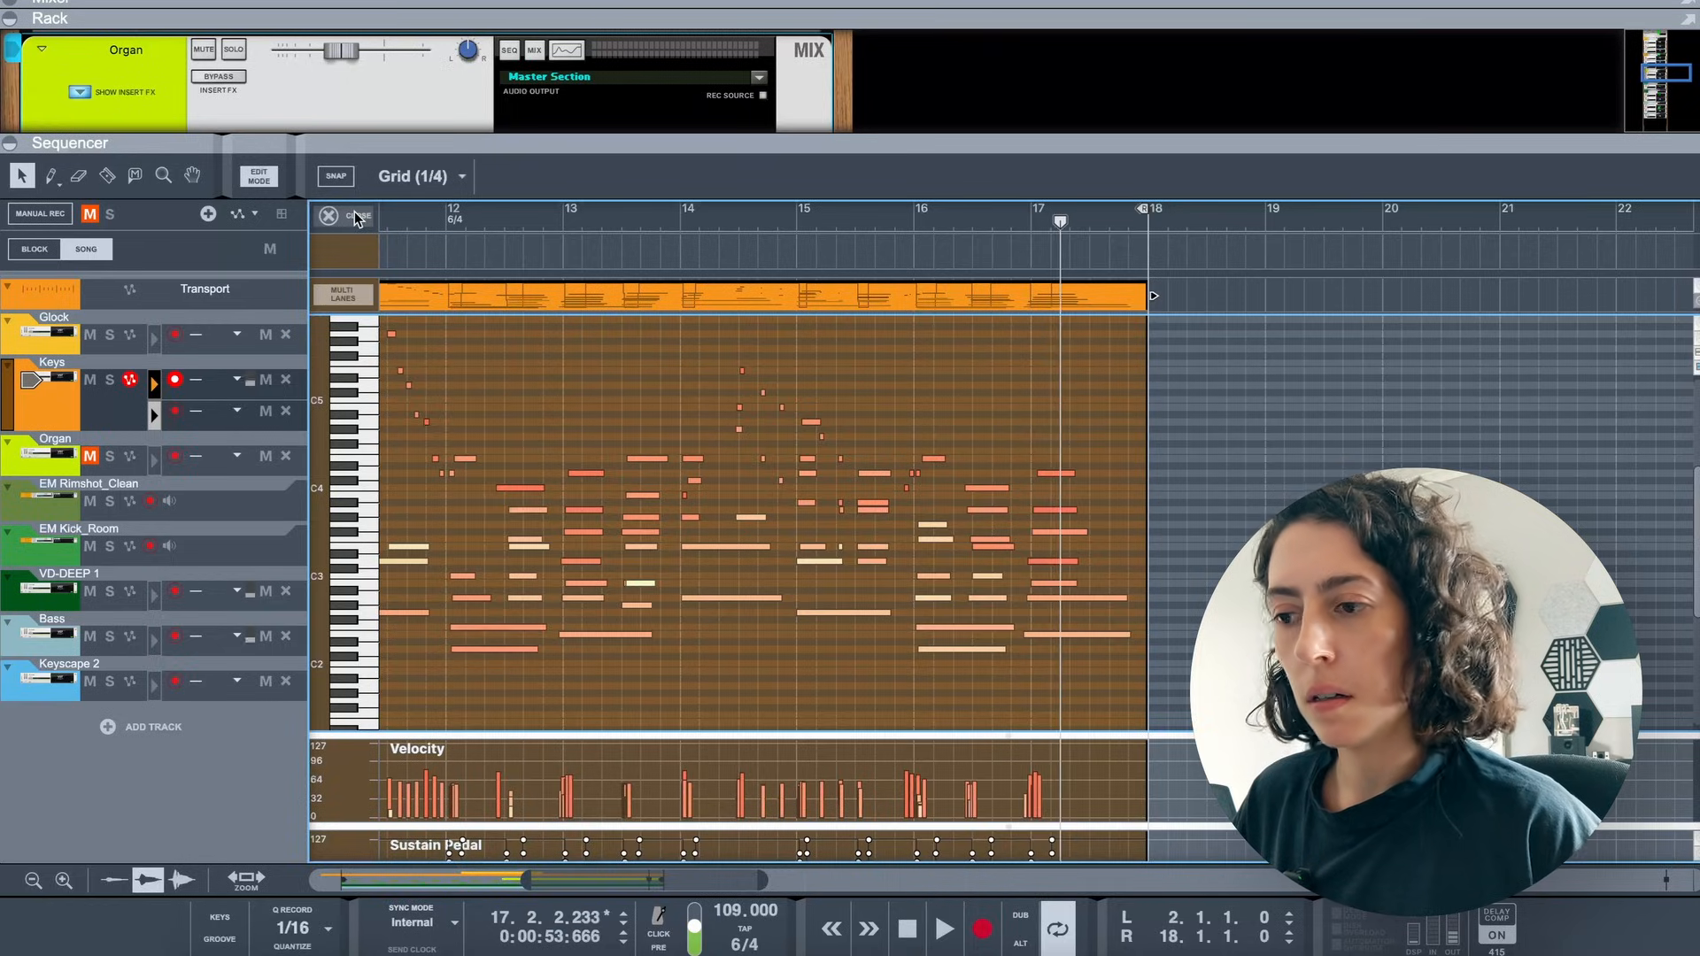
pyautogui.click(357, 219)
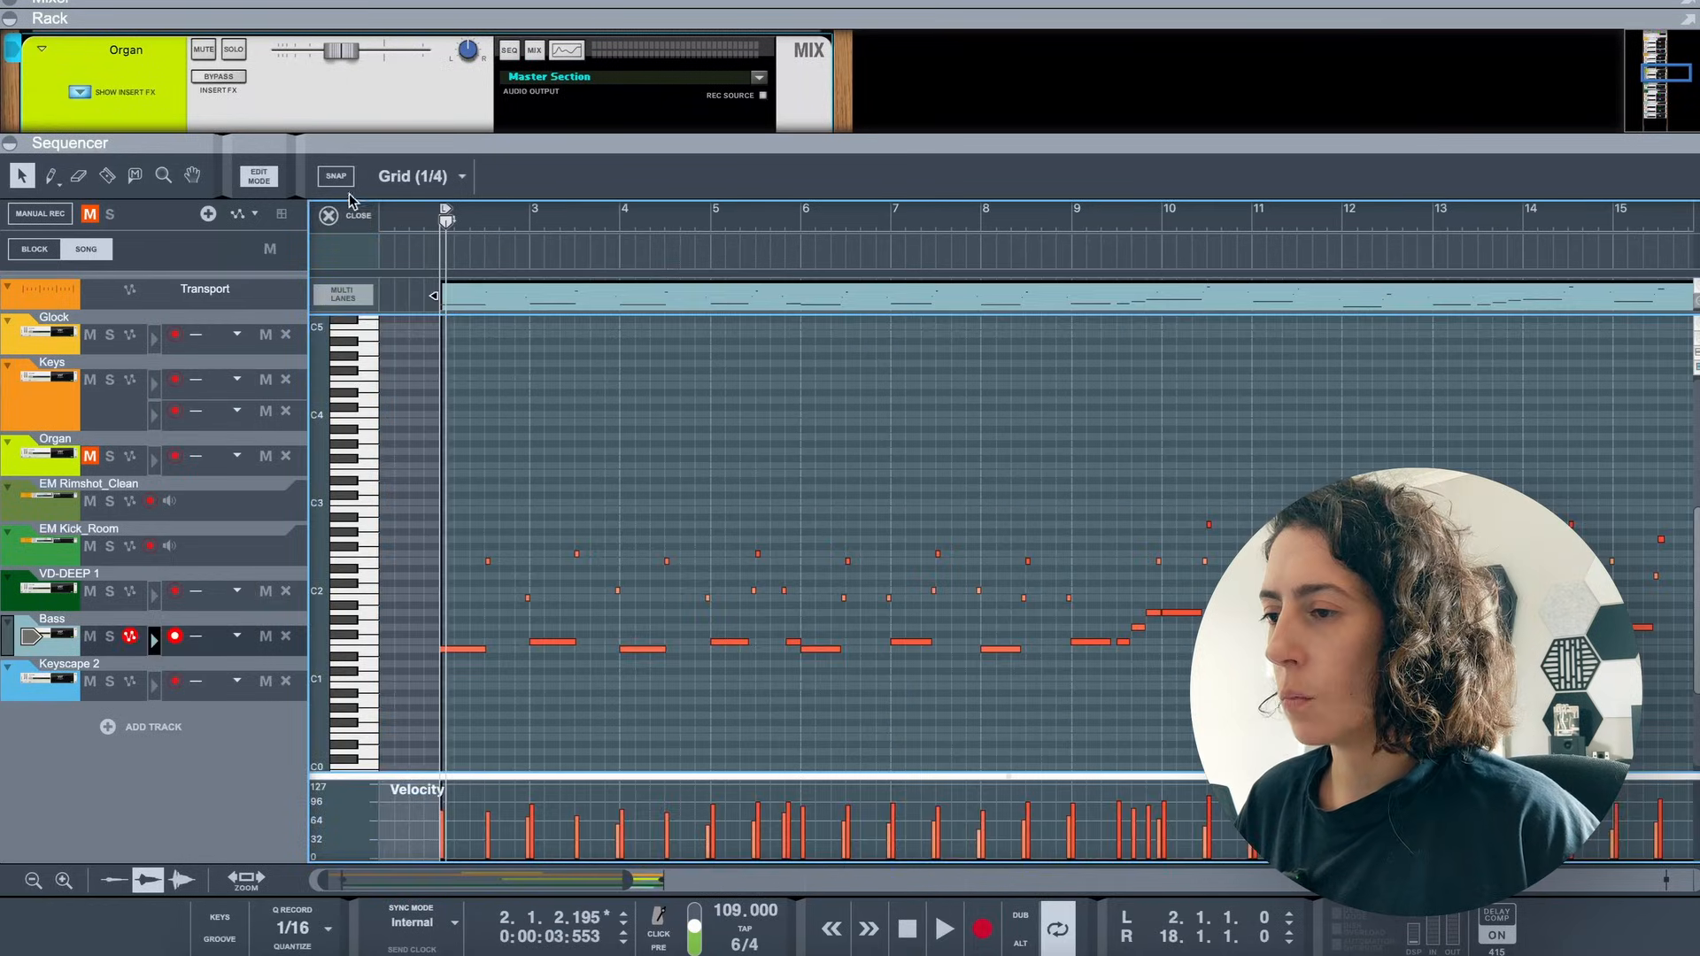
# Close the Bass clip's note editor and set the song position shortly after bar 12 in the arrangement
pyautogui.click(354, 216)
pyautogui.hscroll(10, 871, 430)
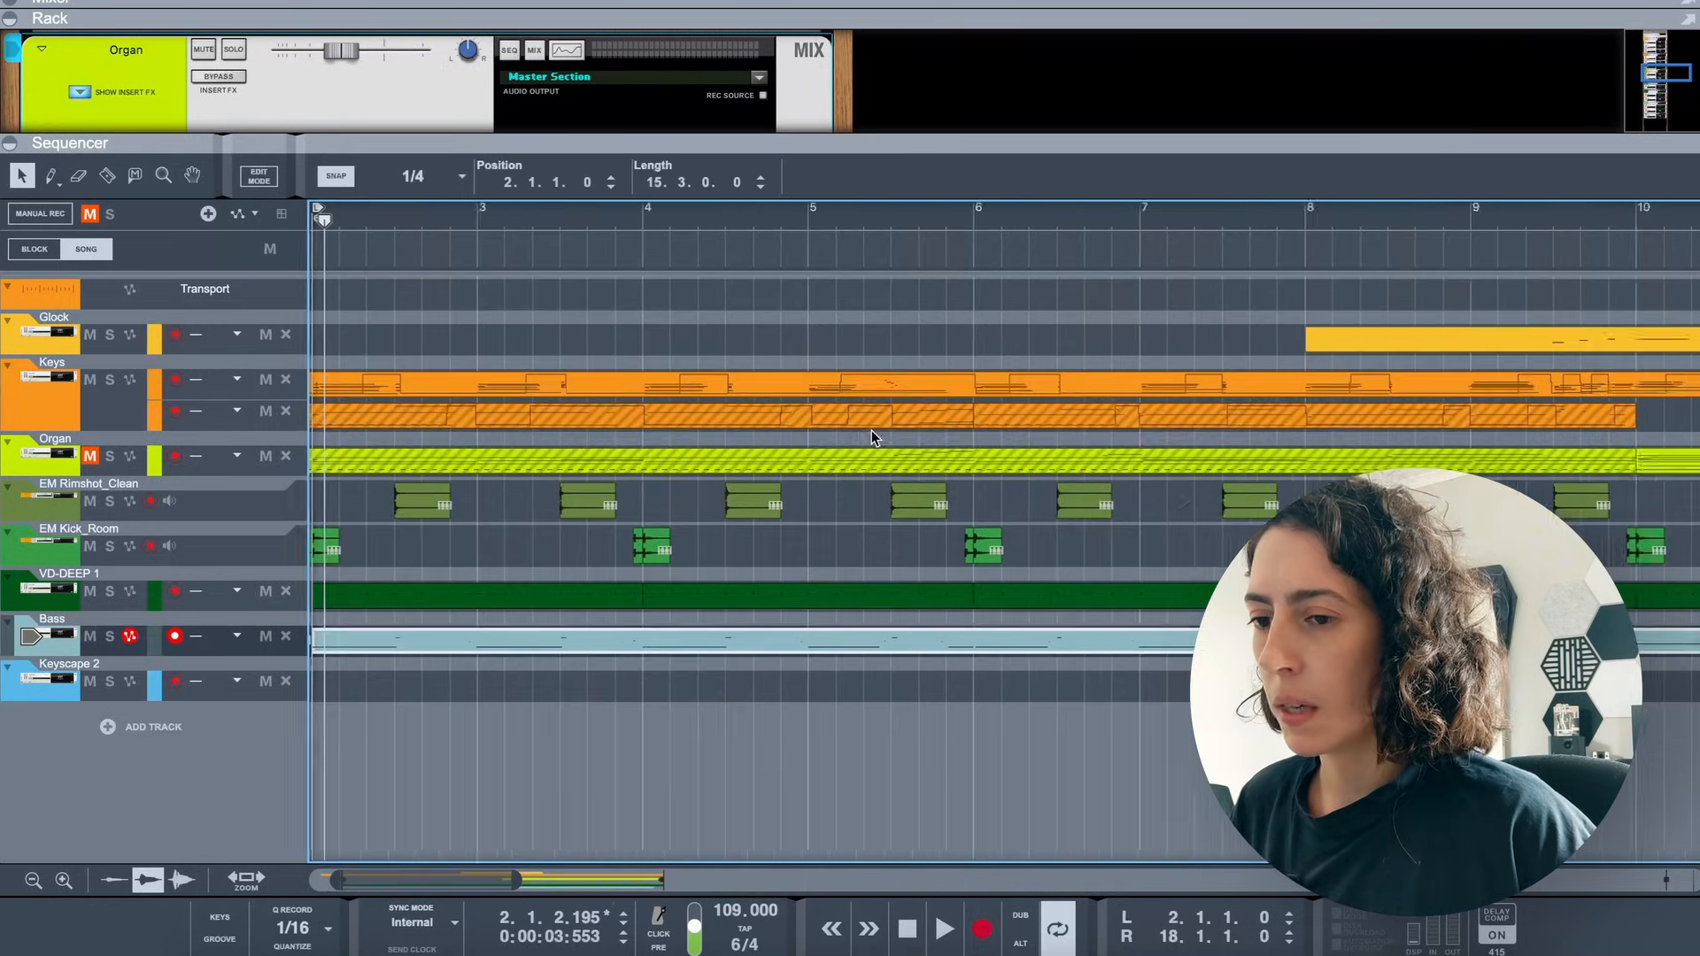
pyautogui.hscroll(3, 872, 430)
pyautogui.press('g')
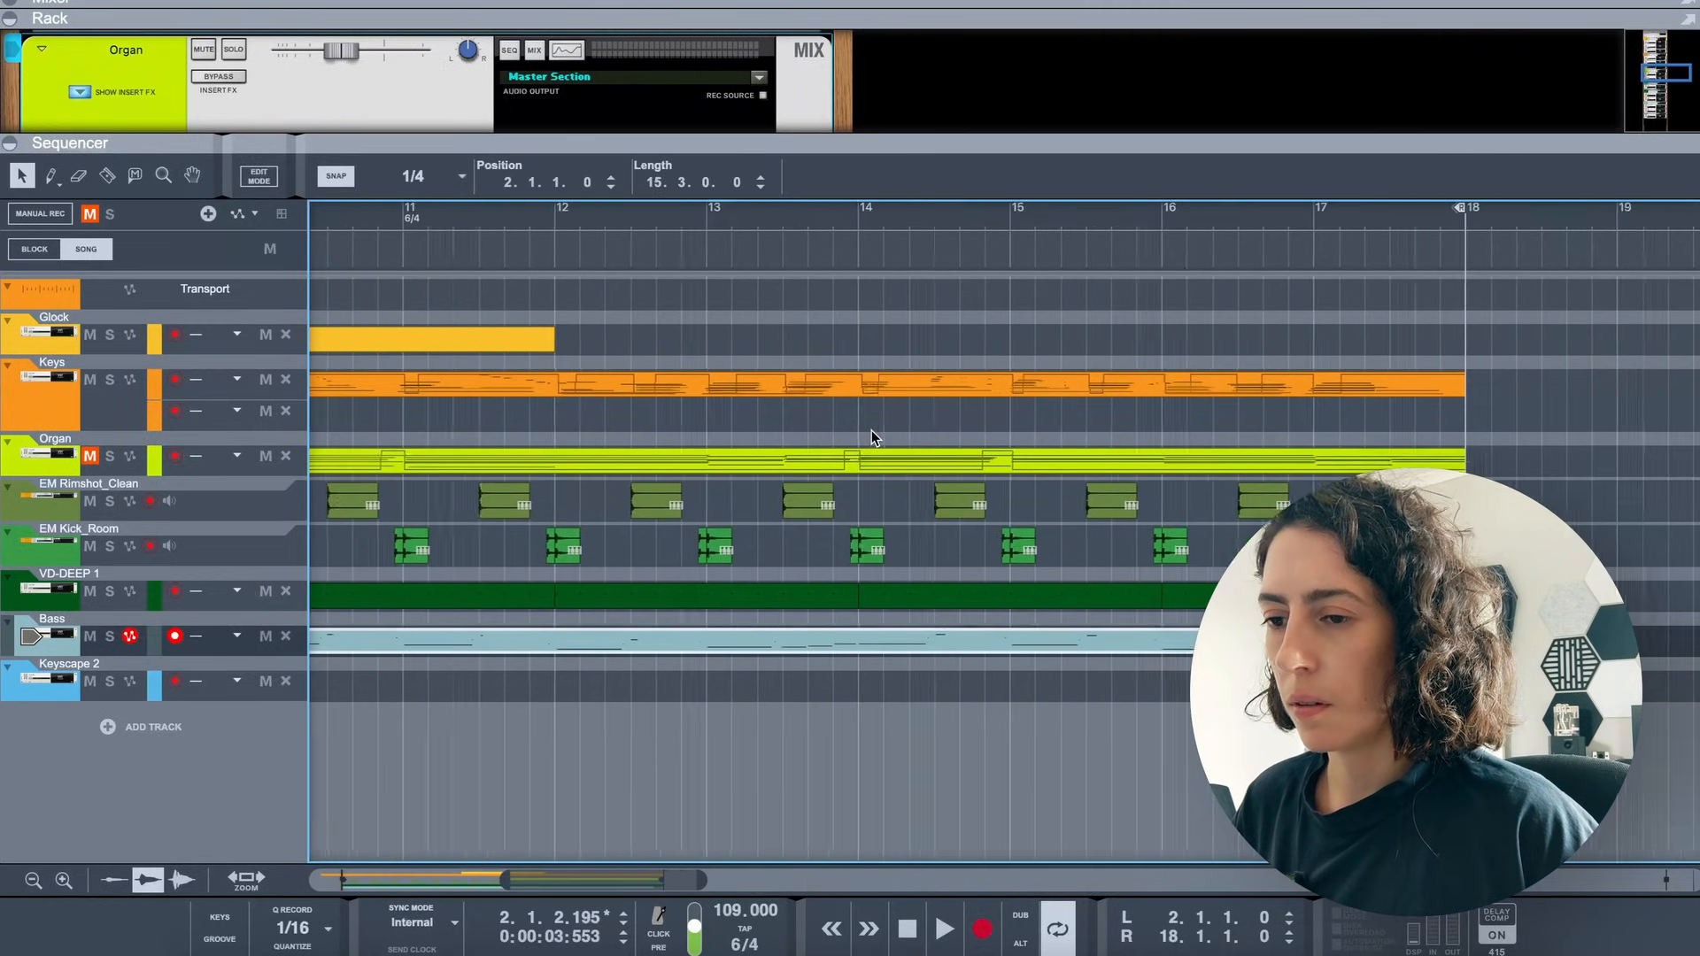
pyautogui.hscroll(-2, 1070, 498)
pyautogui.hscroll(-2, 1069, 500)
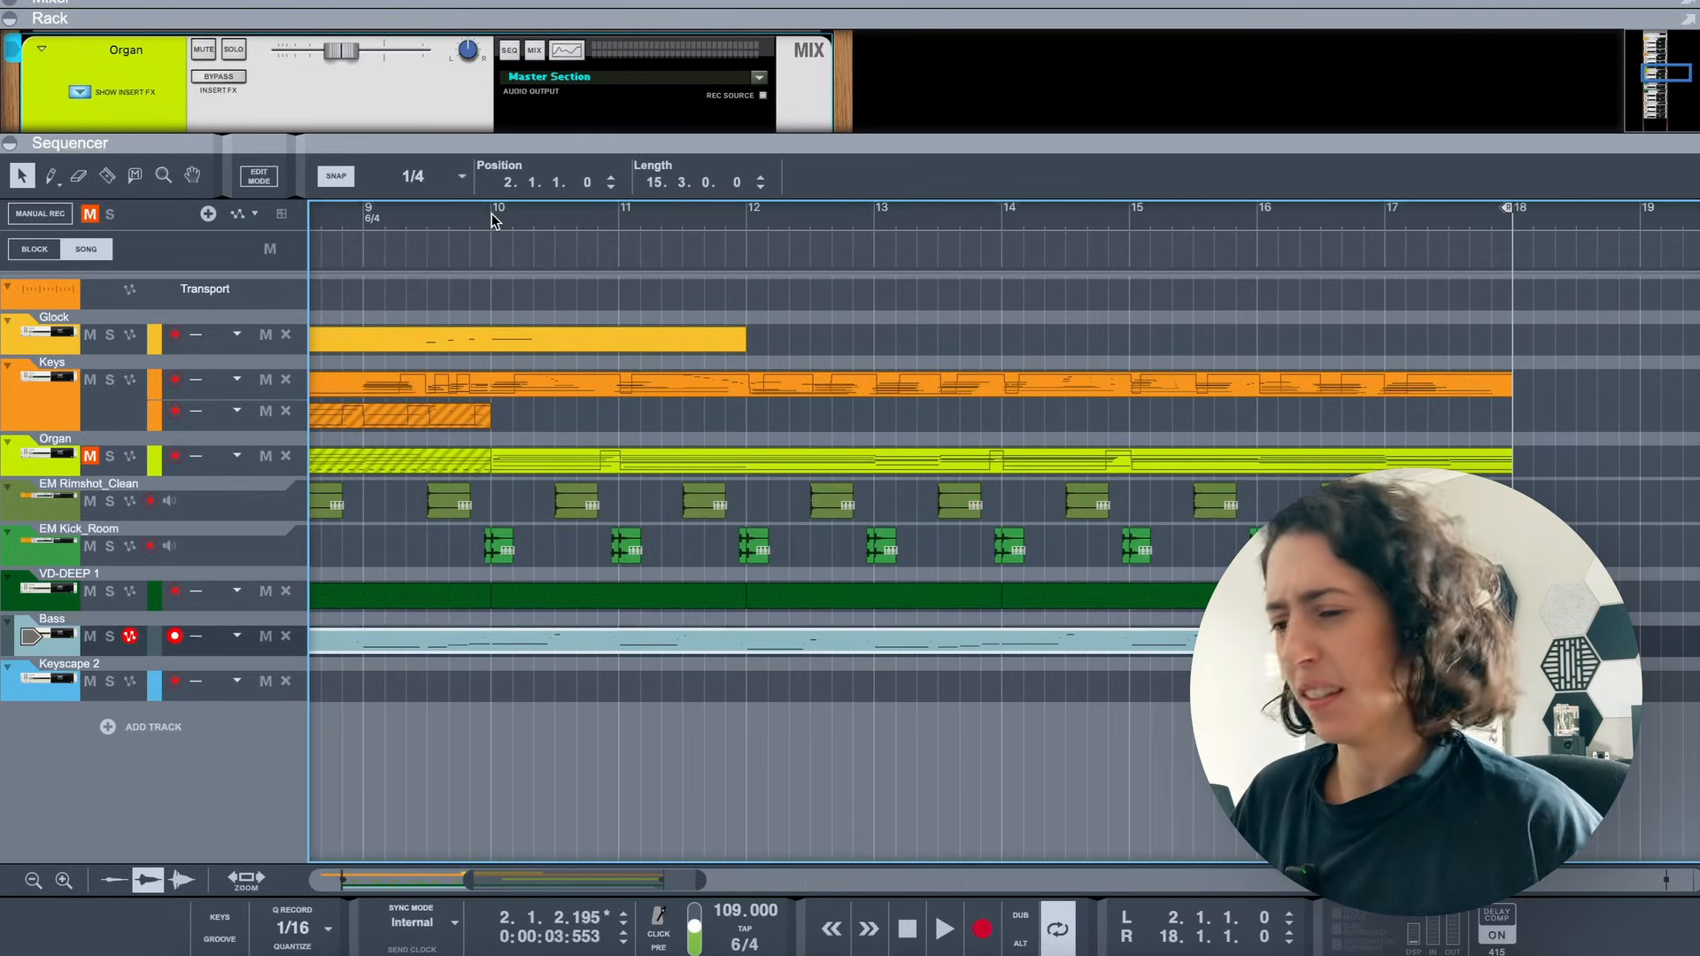
pyautogui.click(794, 217)
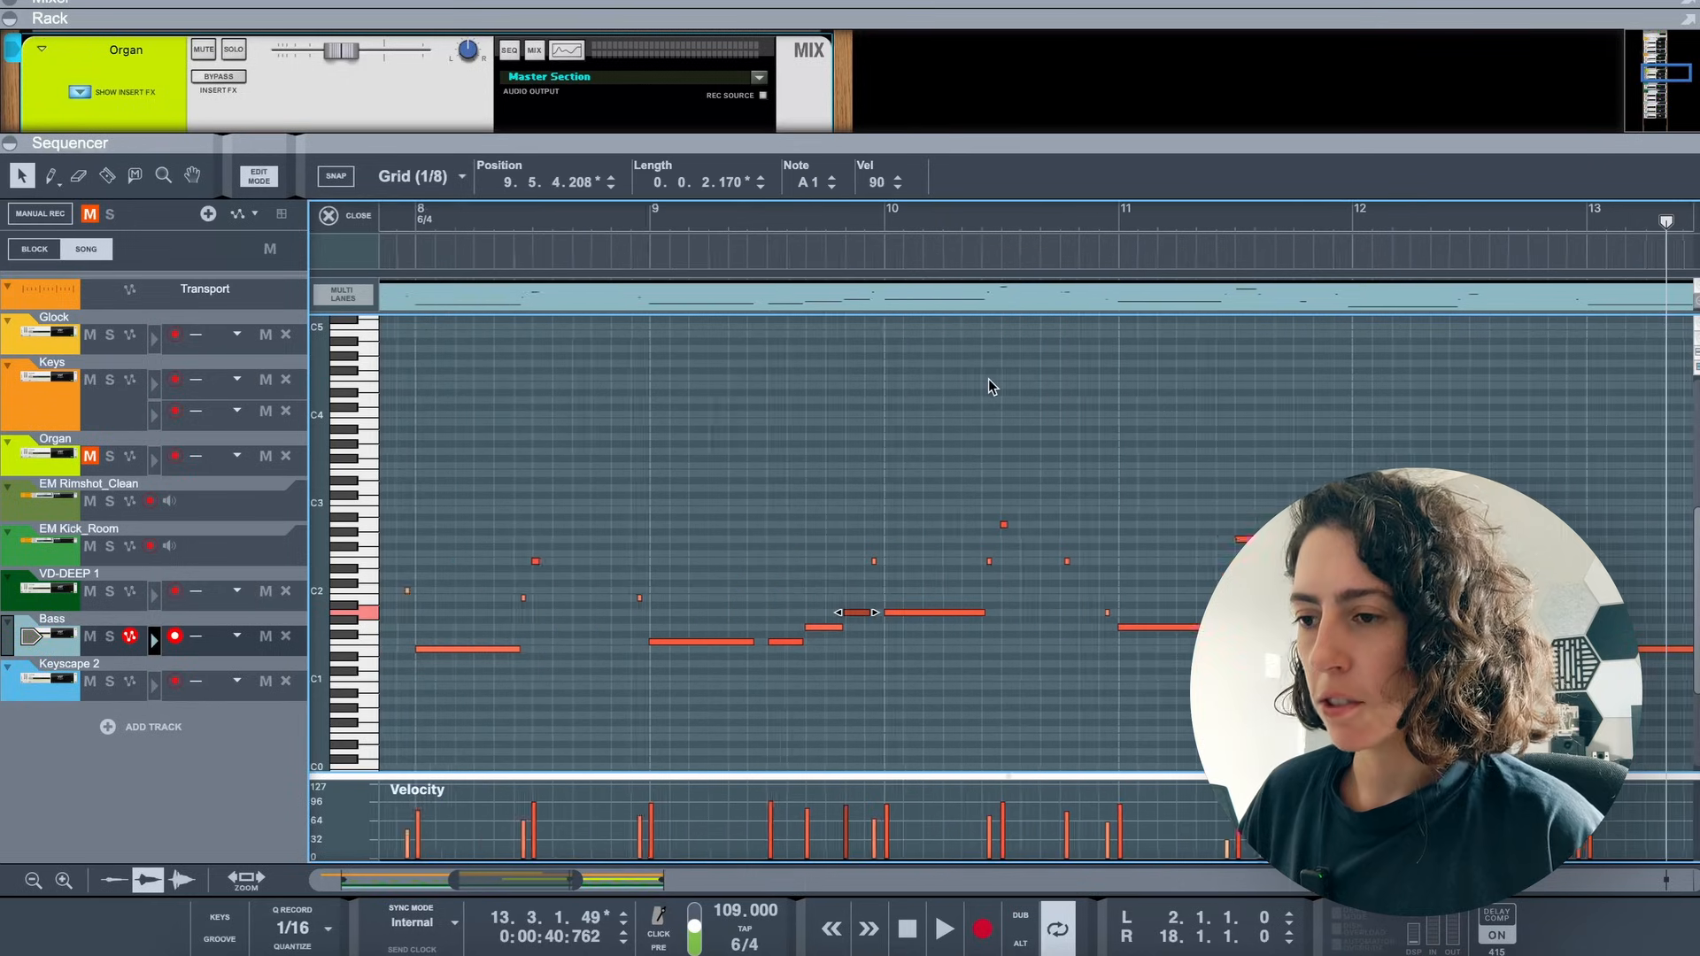
# Set the song position just before bar 10 and review the Bass notes through to the clip's end at bar 18
pyautogui.hscroll(5, 1008, 448)
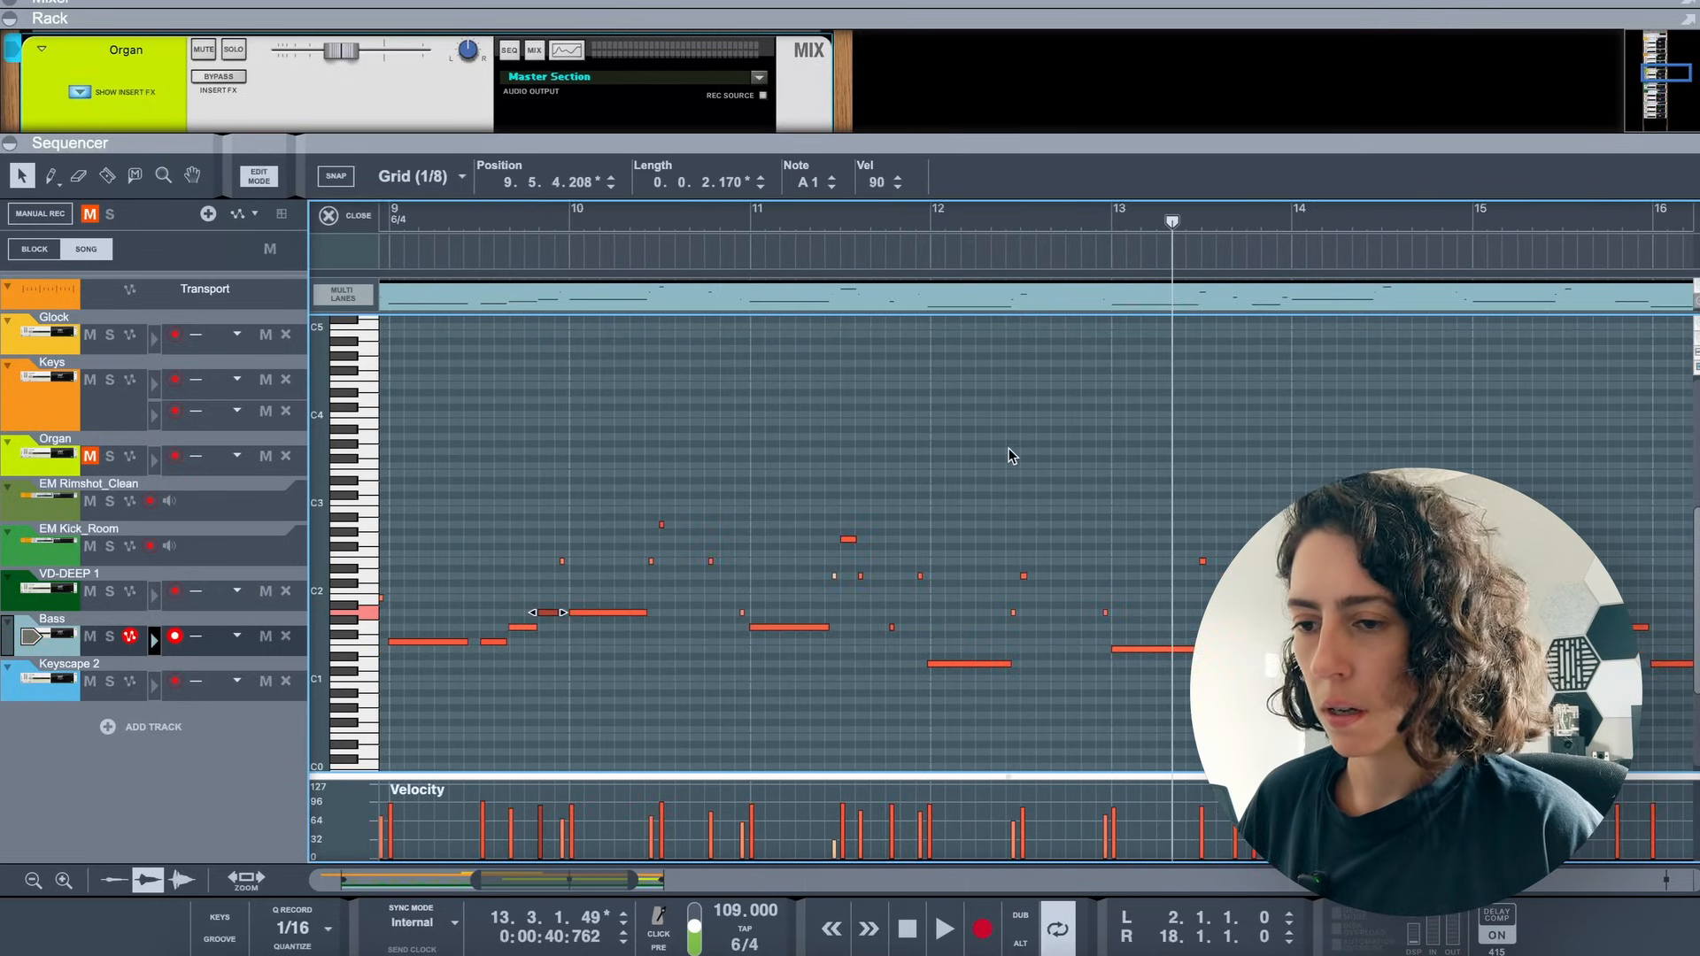
pyautogui.click(567, 227)
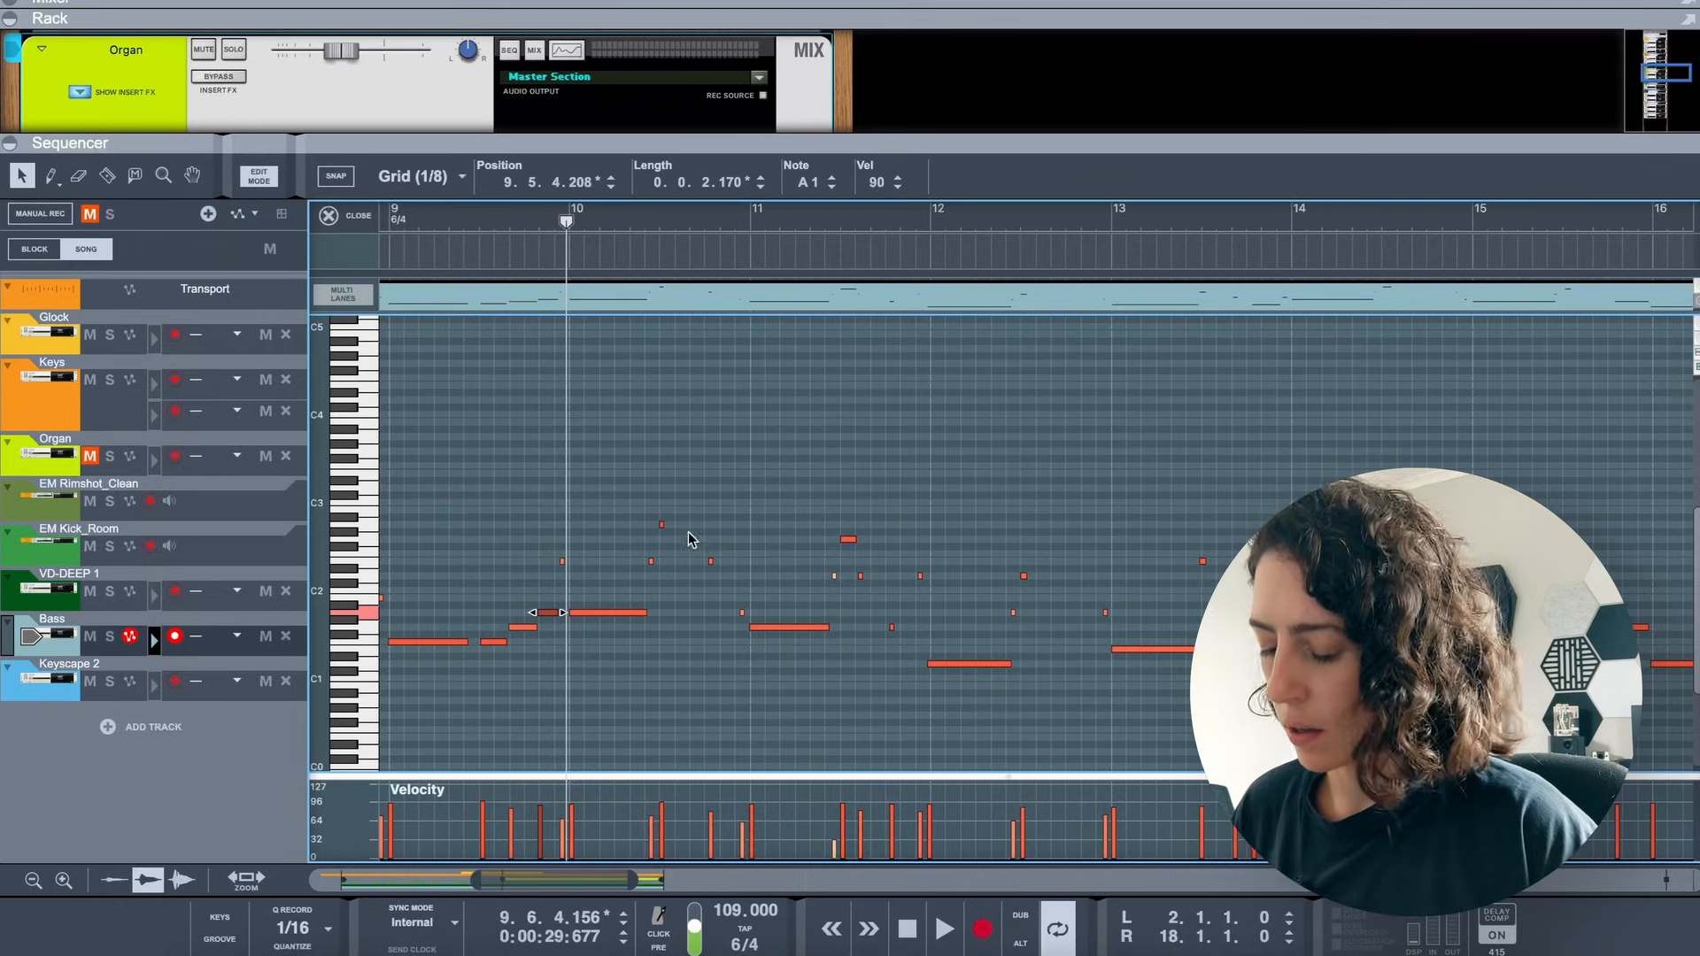
pyautogui.hscroll(10, 945, 608)
pyautogui.scroll(-3, 987, 672)
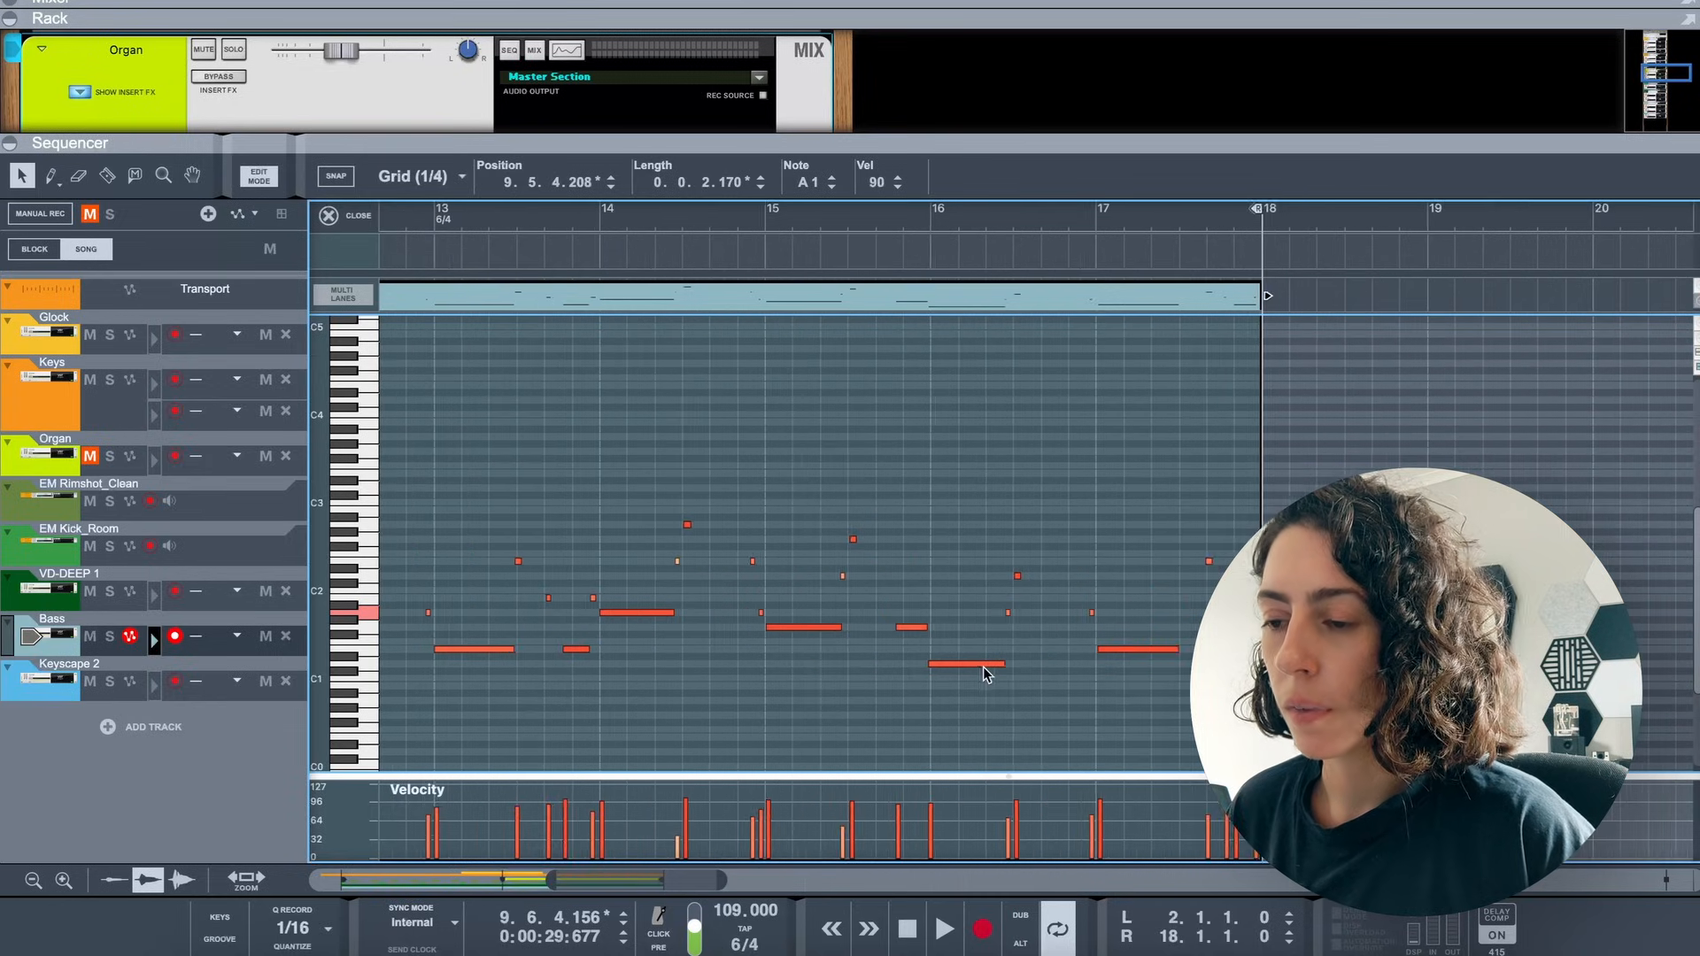
pyautogui.hscroll(-10, 965, 620)
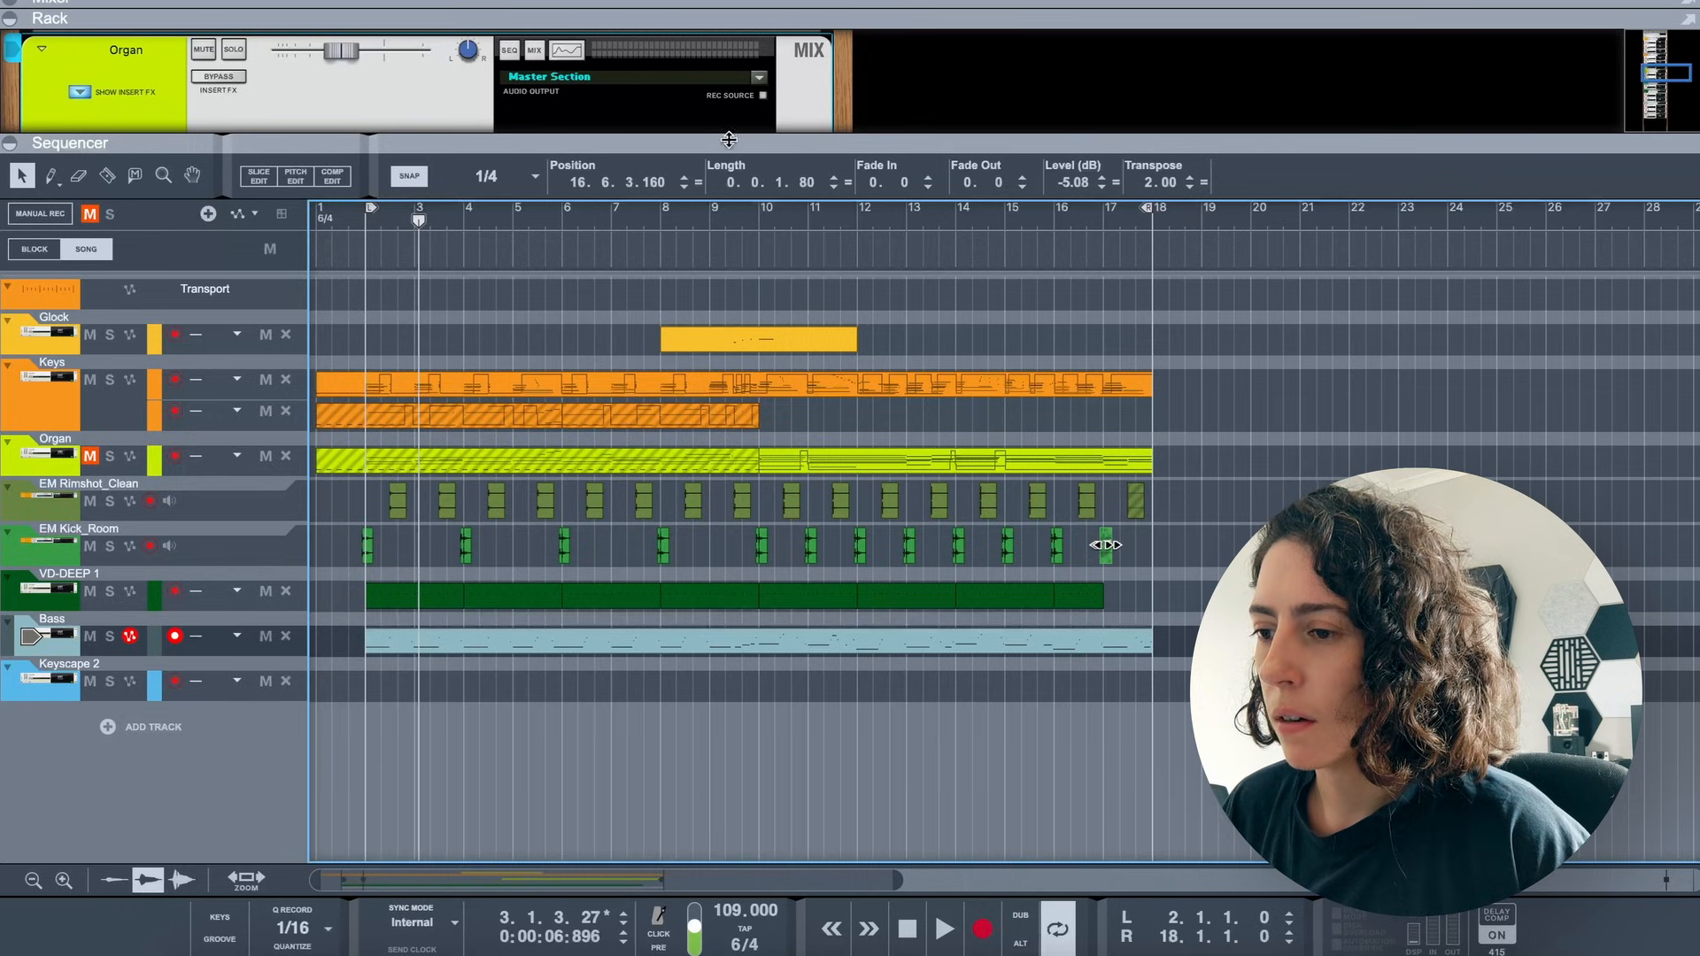
# Enlarge the rack area and select the VD-DEEP 1 track to bring its VD-DEEP drum device into view
pyautogui.moveTo(729, 139); pyautogui.dragTo(731, 236)
pyautogui.click(51, 686)
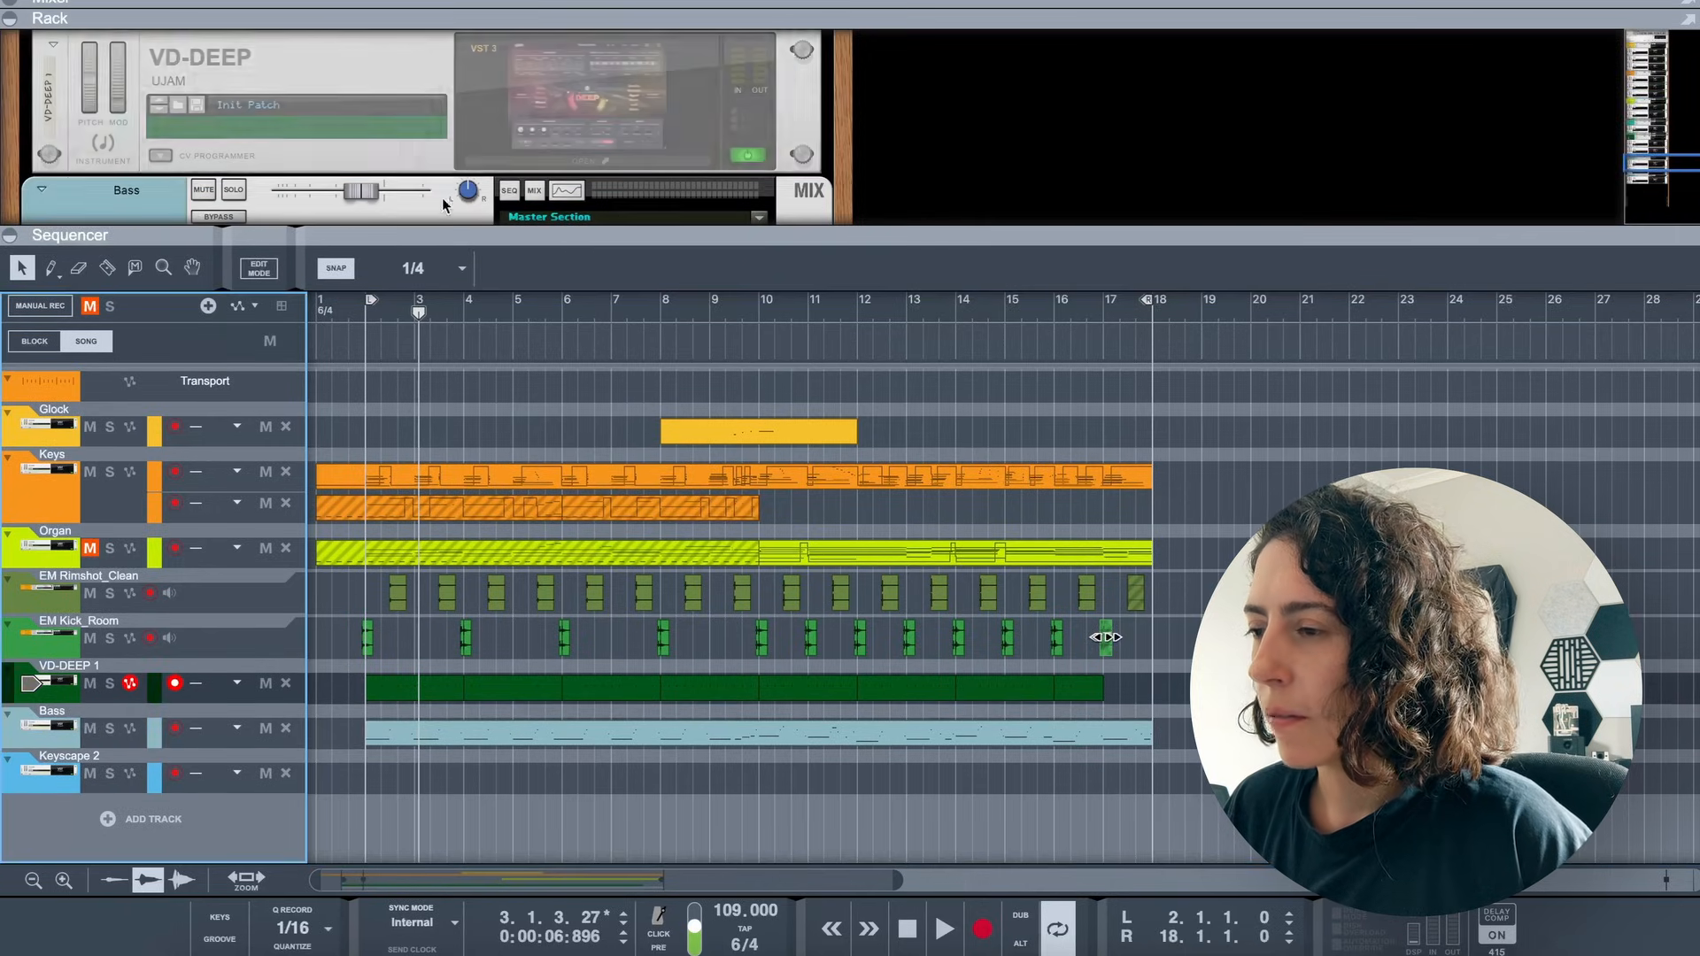
pyautogui.moveTo(263, 237); pyautogui.dragTo(264, 382)
pyautogui.scroll(3, 284, 217)
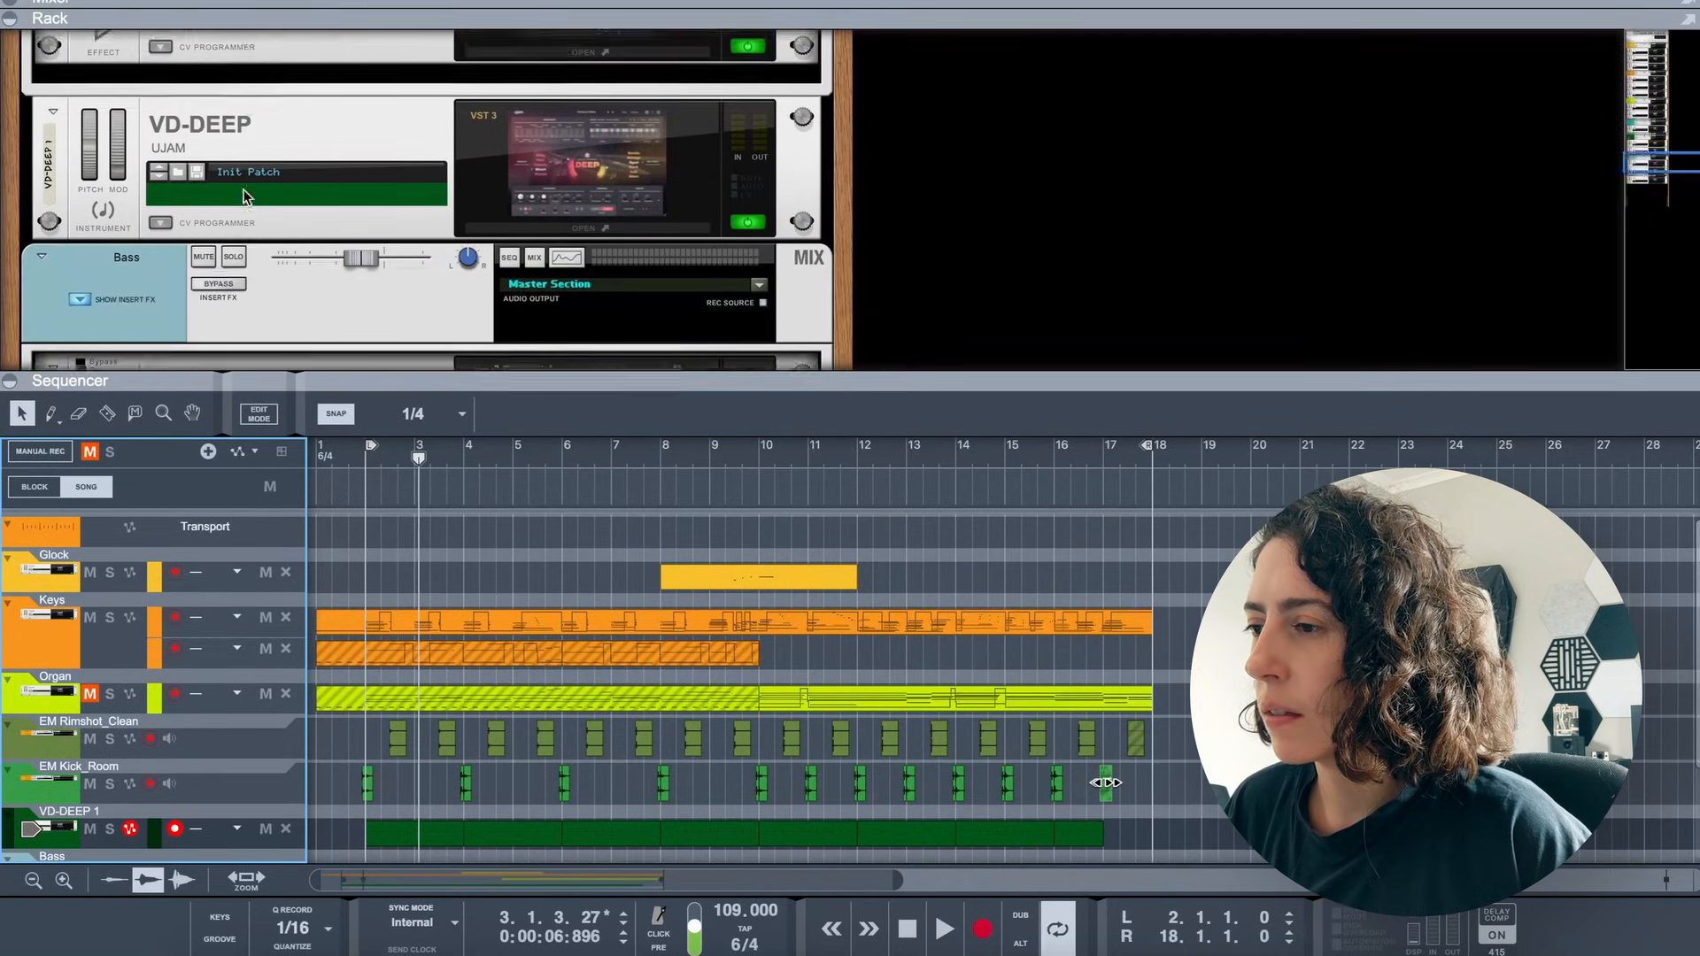
pyautogui.scroll(1, 601, 282)
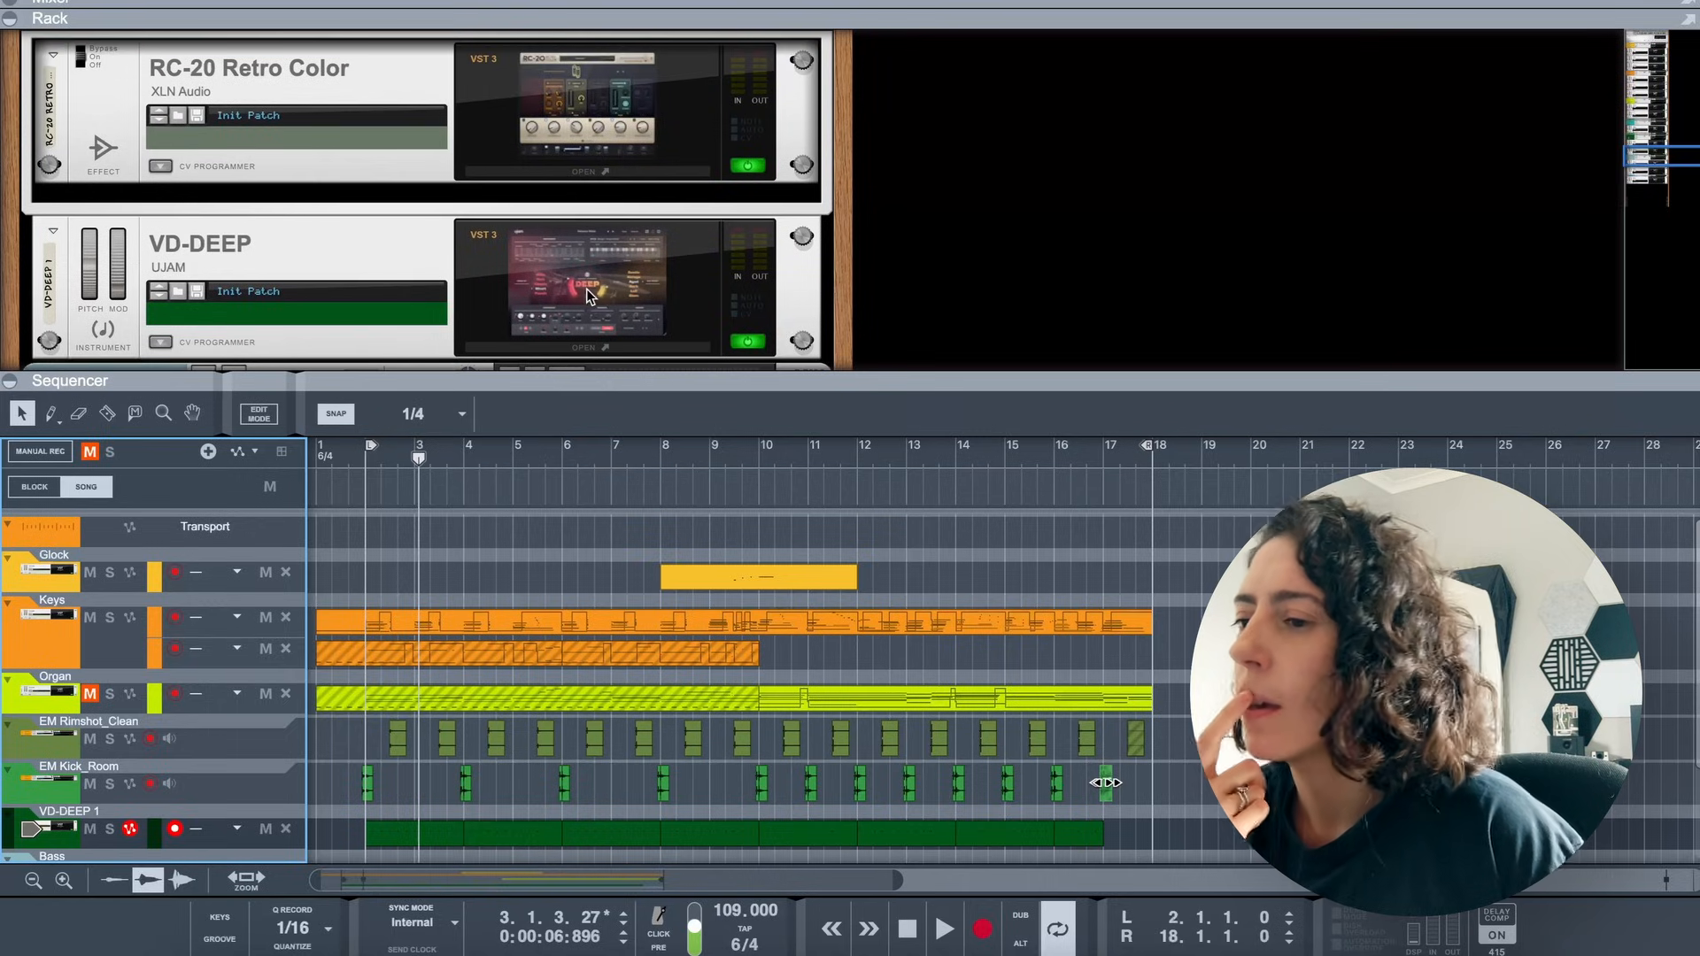
# Open the VD-DEEP instrument, play the song from bar 2, and switch to the Dark mix preset with a higher Amount
pyautogui.click(587, 295)
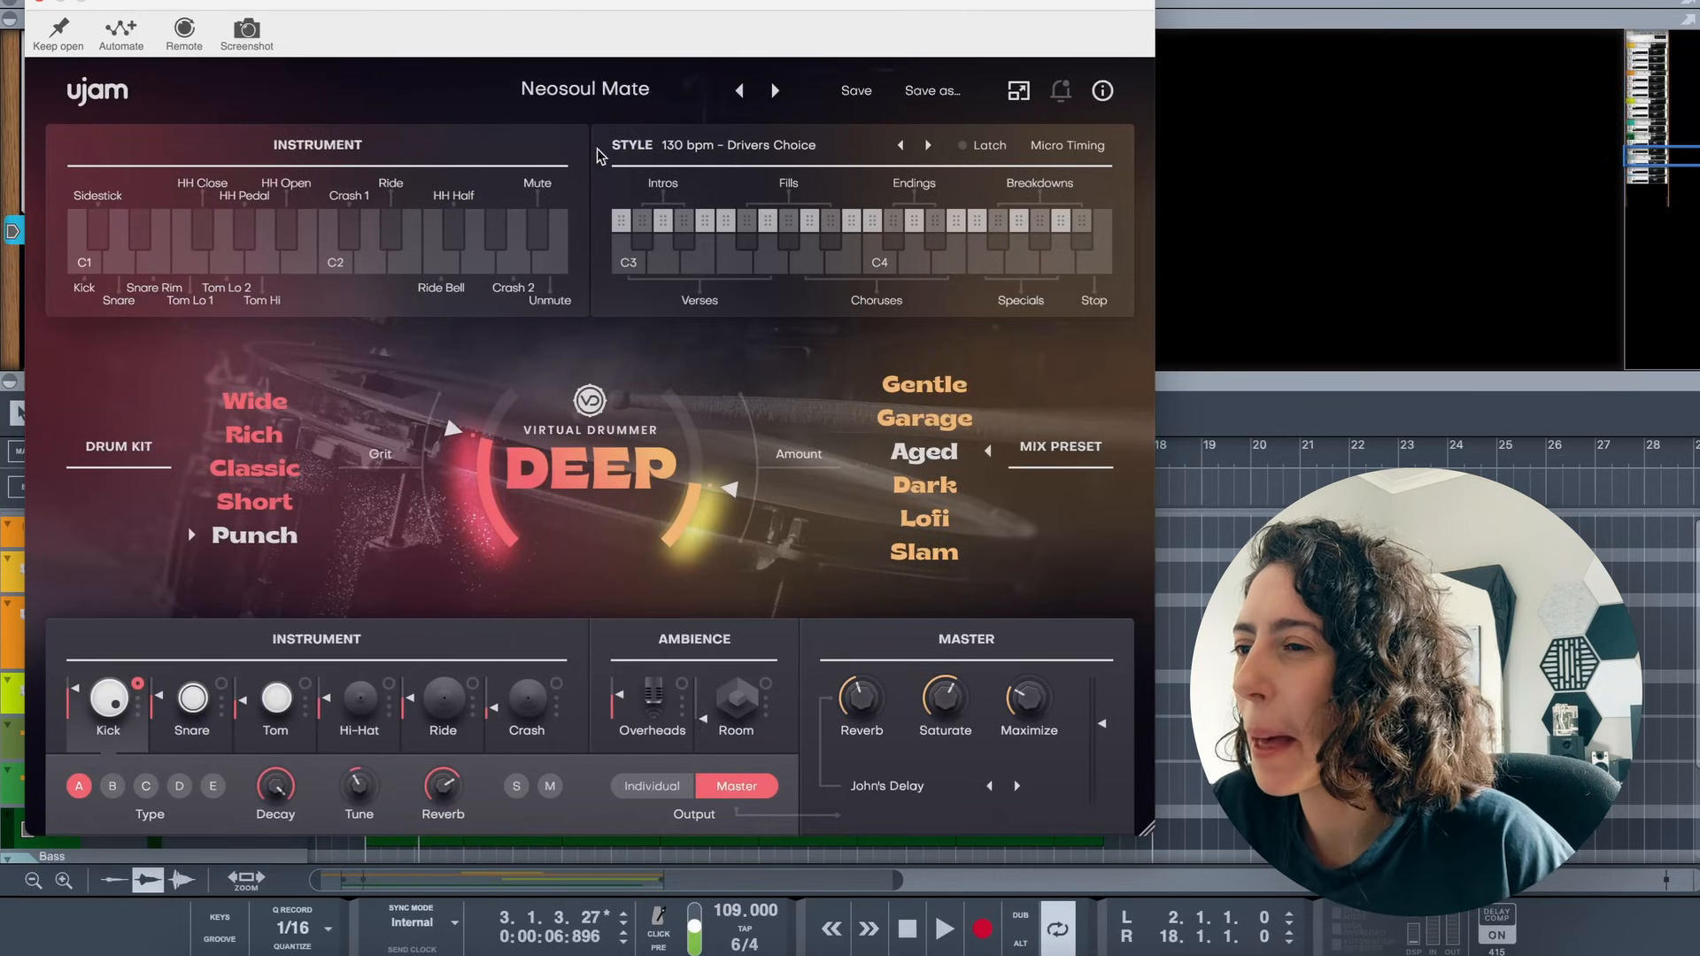
pyautogui.moveTo(546, 2); pyautogui.dragTo(965, 0)
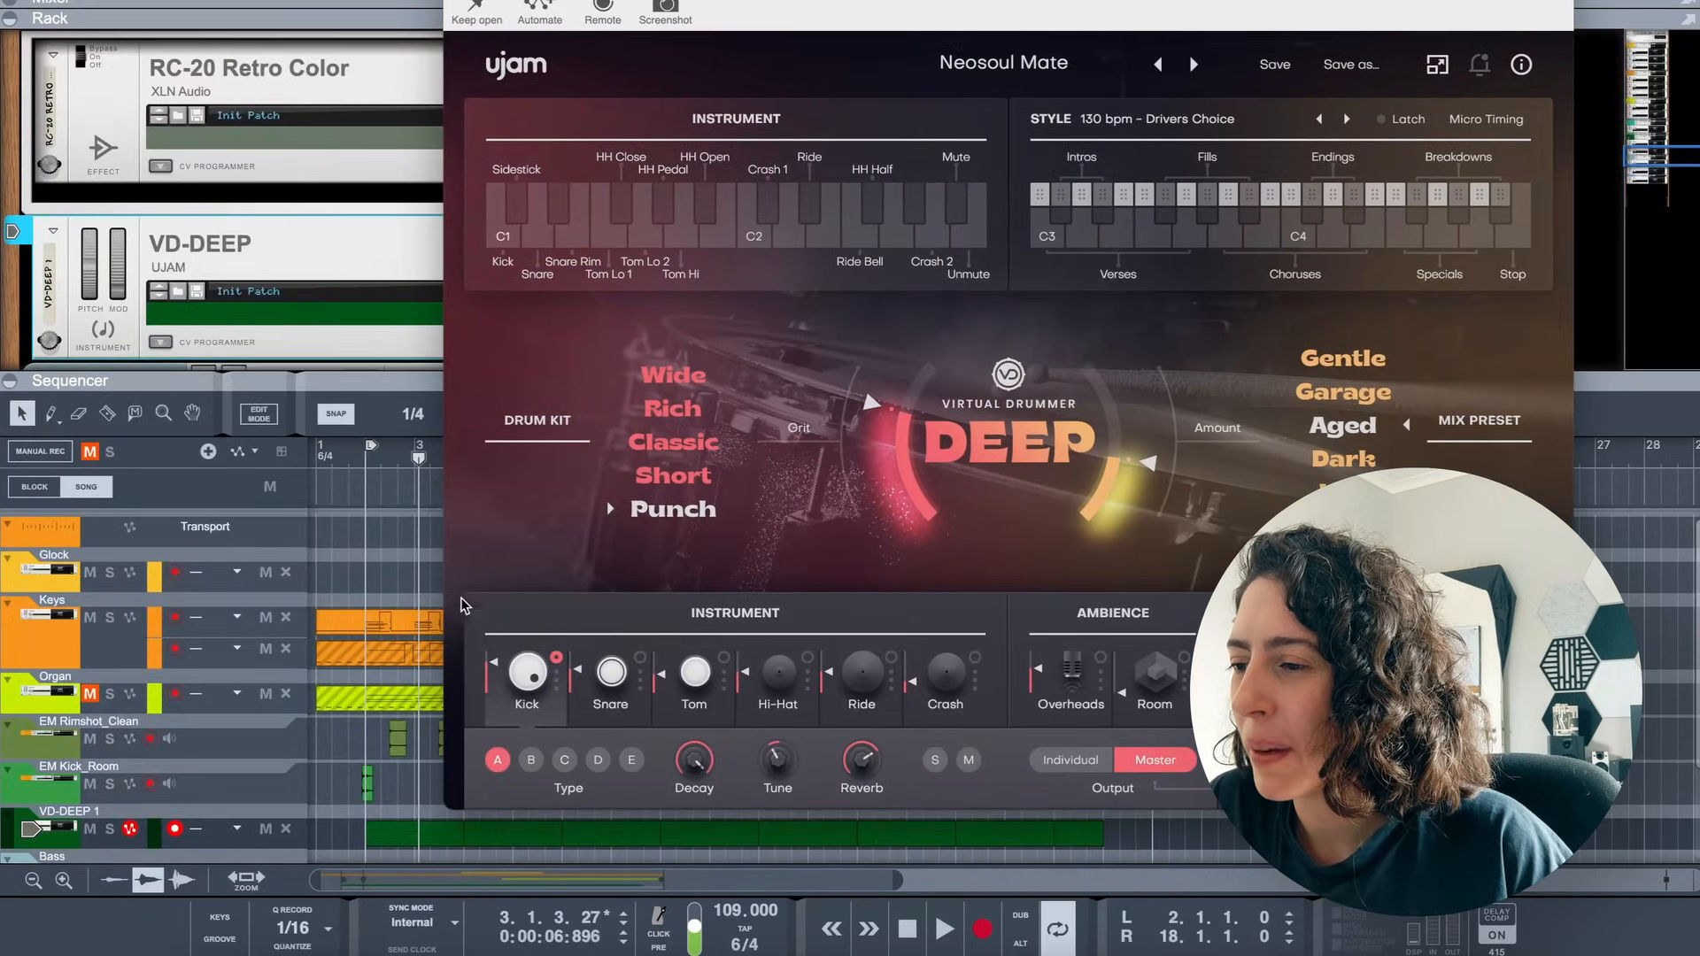
pyautogui.click(371, 468)
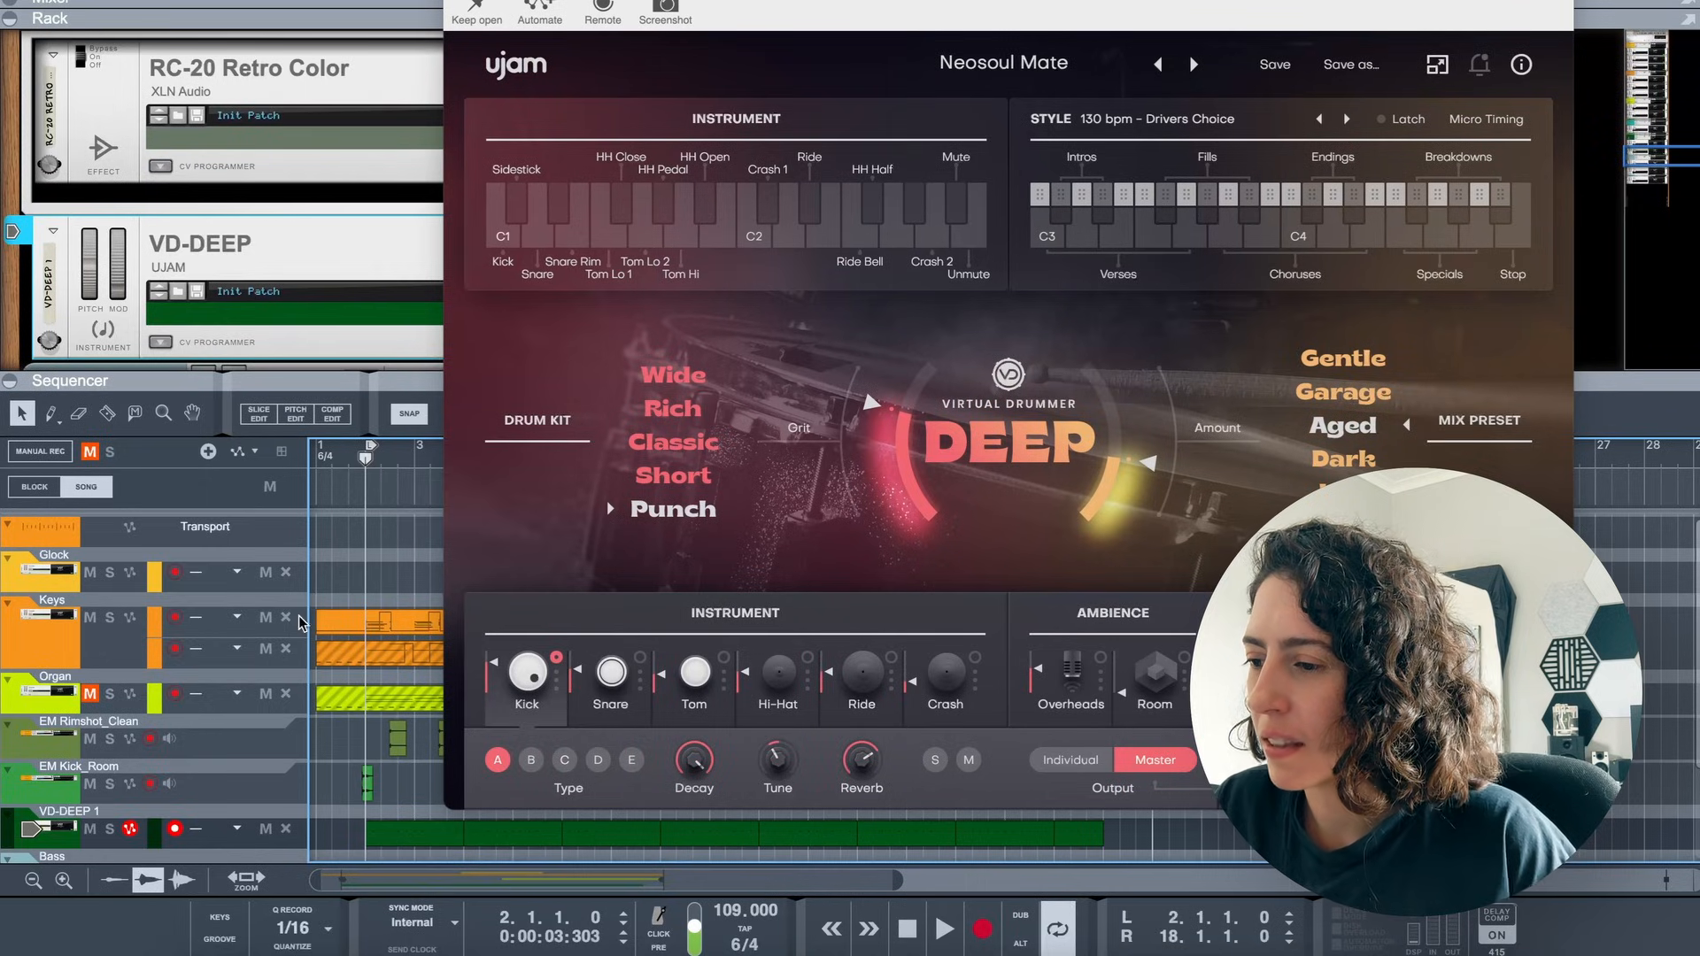
pyautogui.scroll(-2, 337, 618)
pyautogui.press('space')
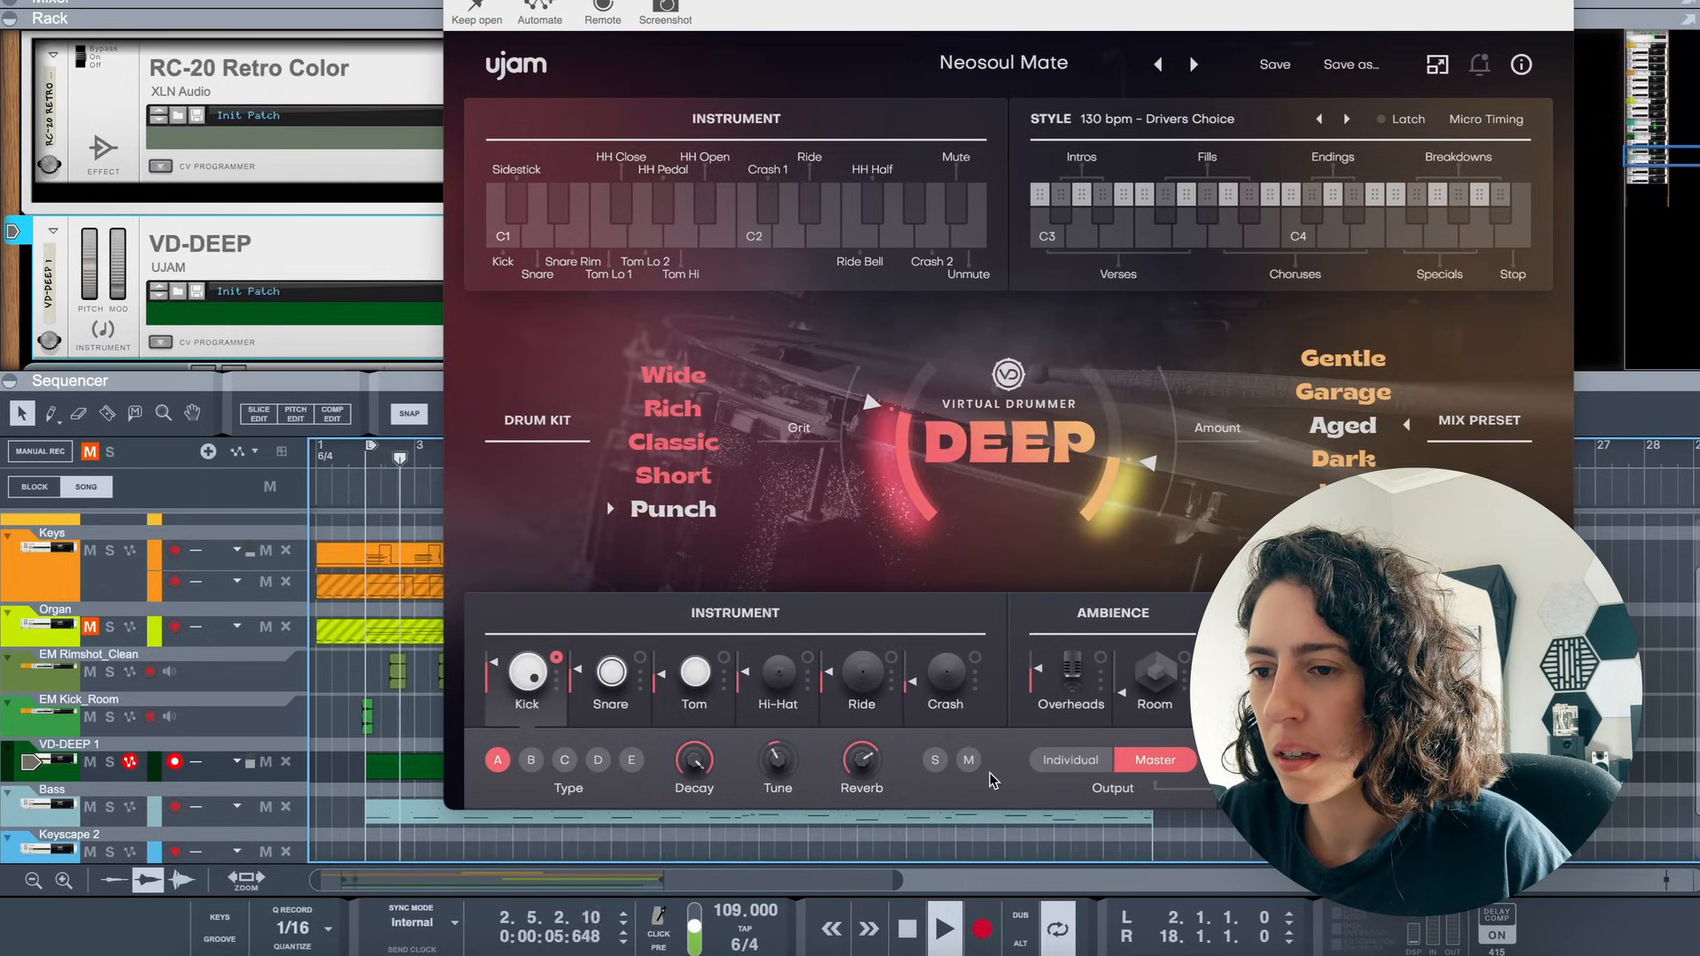
pyautogui.moveTo(1148, 461)
pyautogui.mouseDown()
pyautogui.moveTo(1118, 336)
pyautogui.moveTo(1157, 462)
pyautogui.mouseUp()
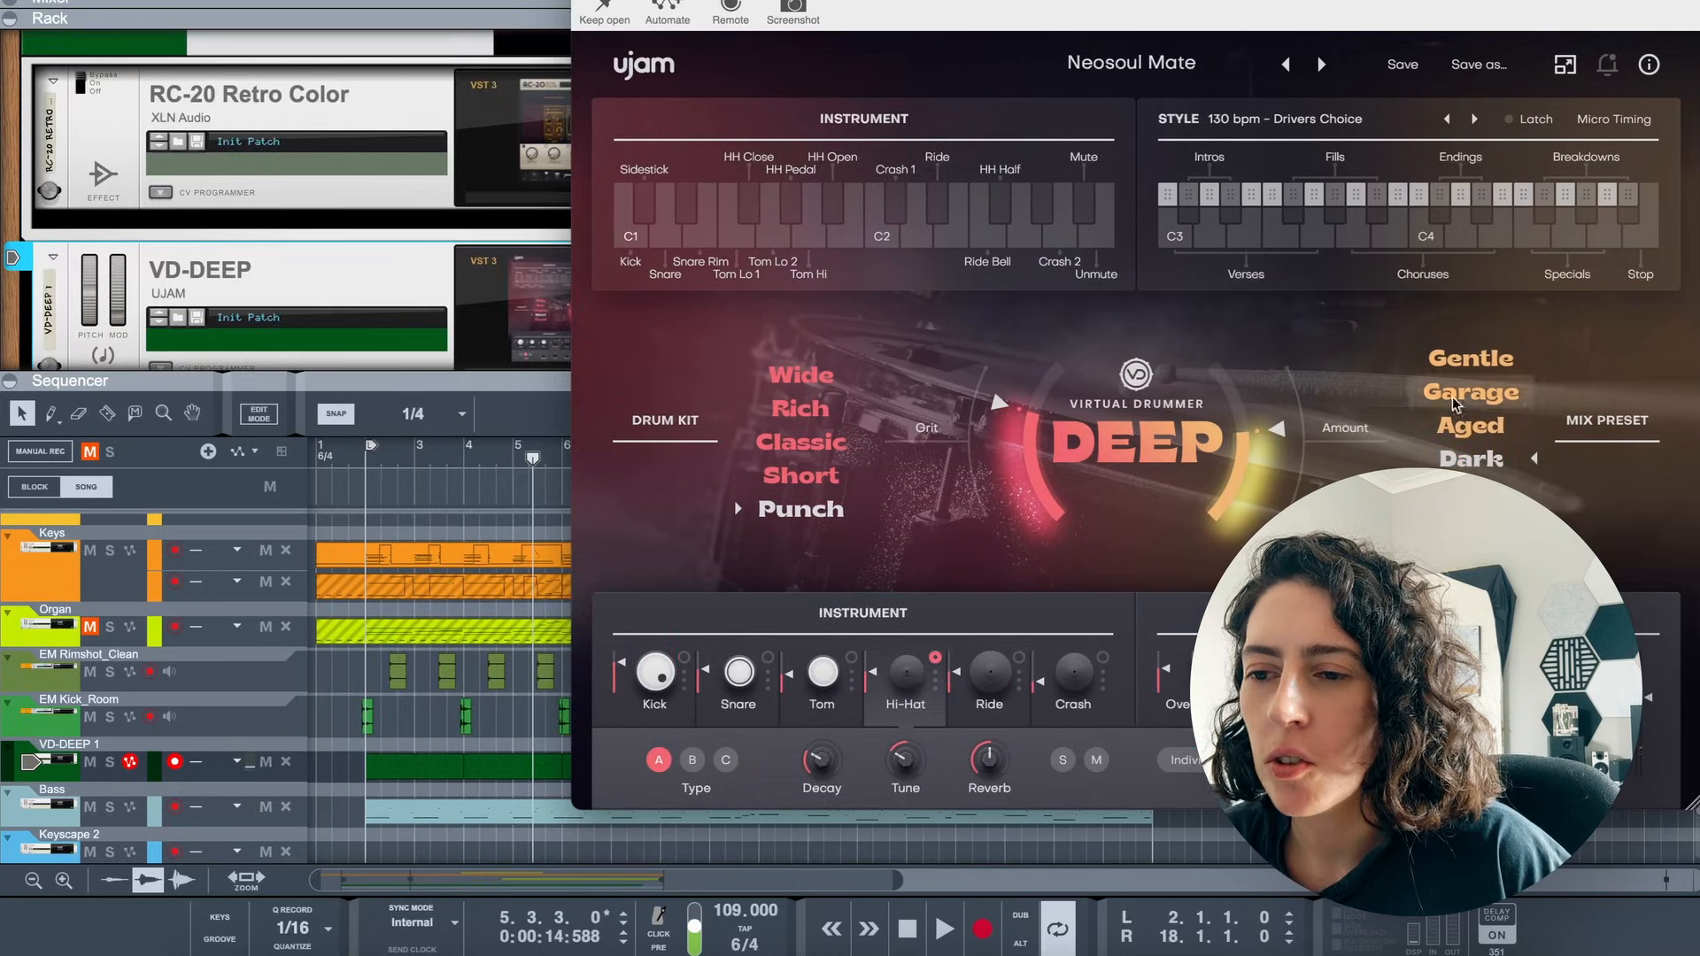
# Audition the Dark mix preset with its Amount at 82 and 57 from bar 5 and readjust the Amount during playback
pyautogui.moveTo(1145, 9); pyautogui.dragTo(990, 9)
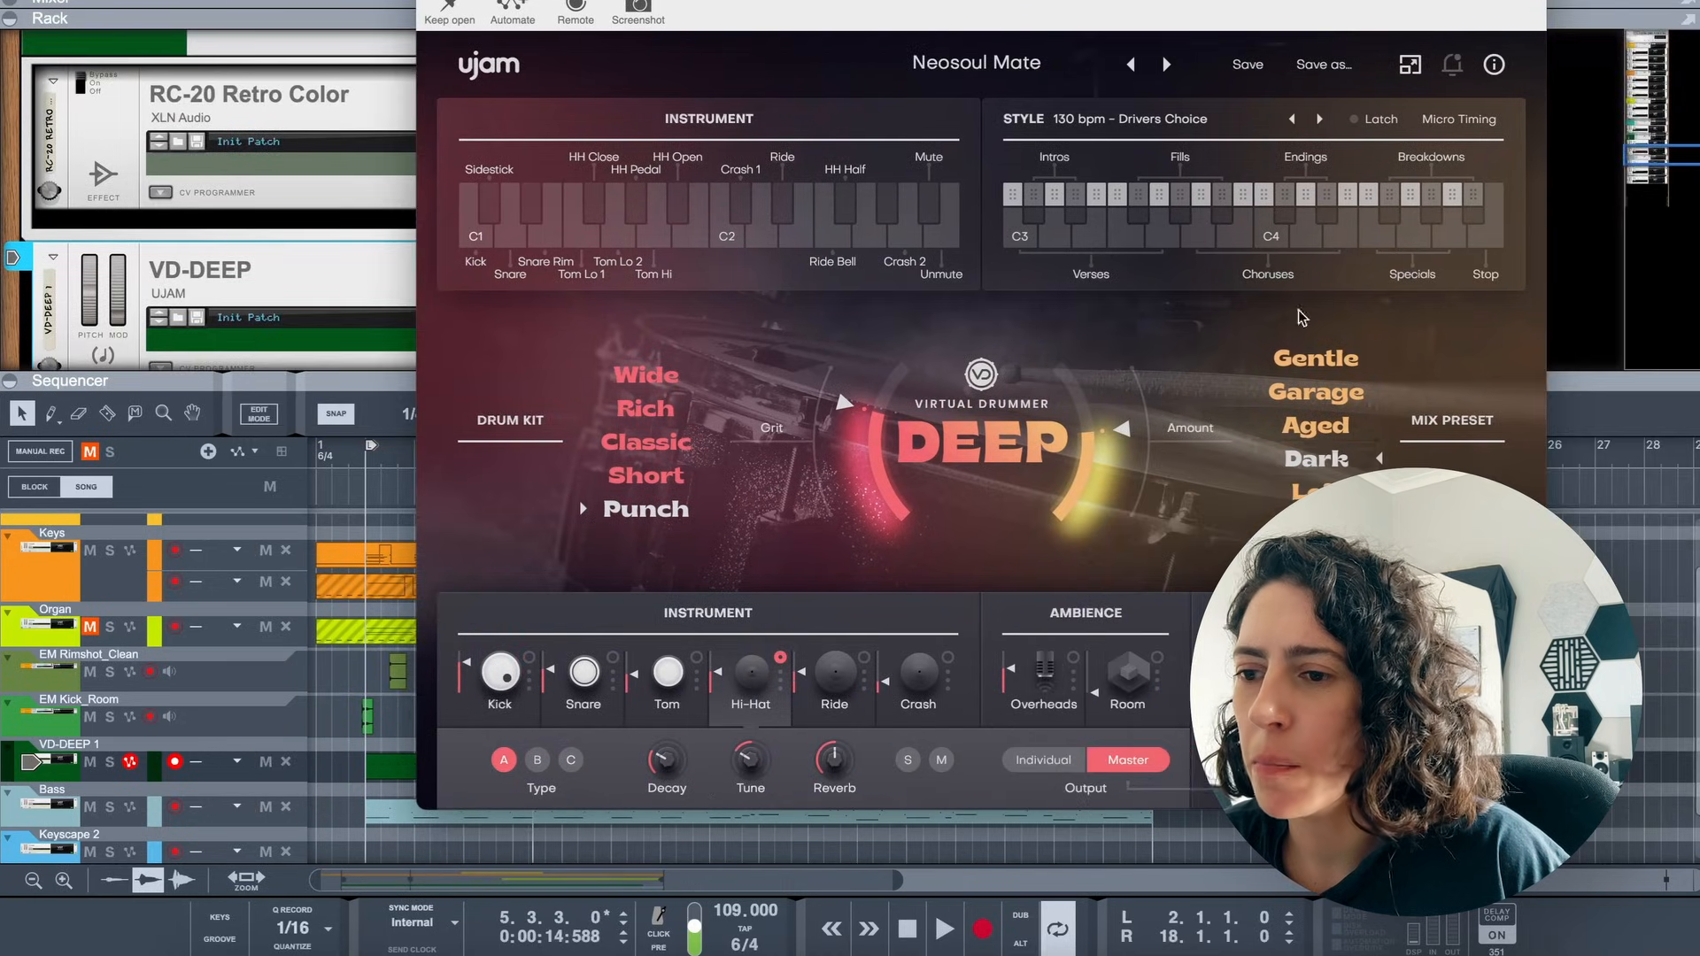
pyautogui.press('space')
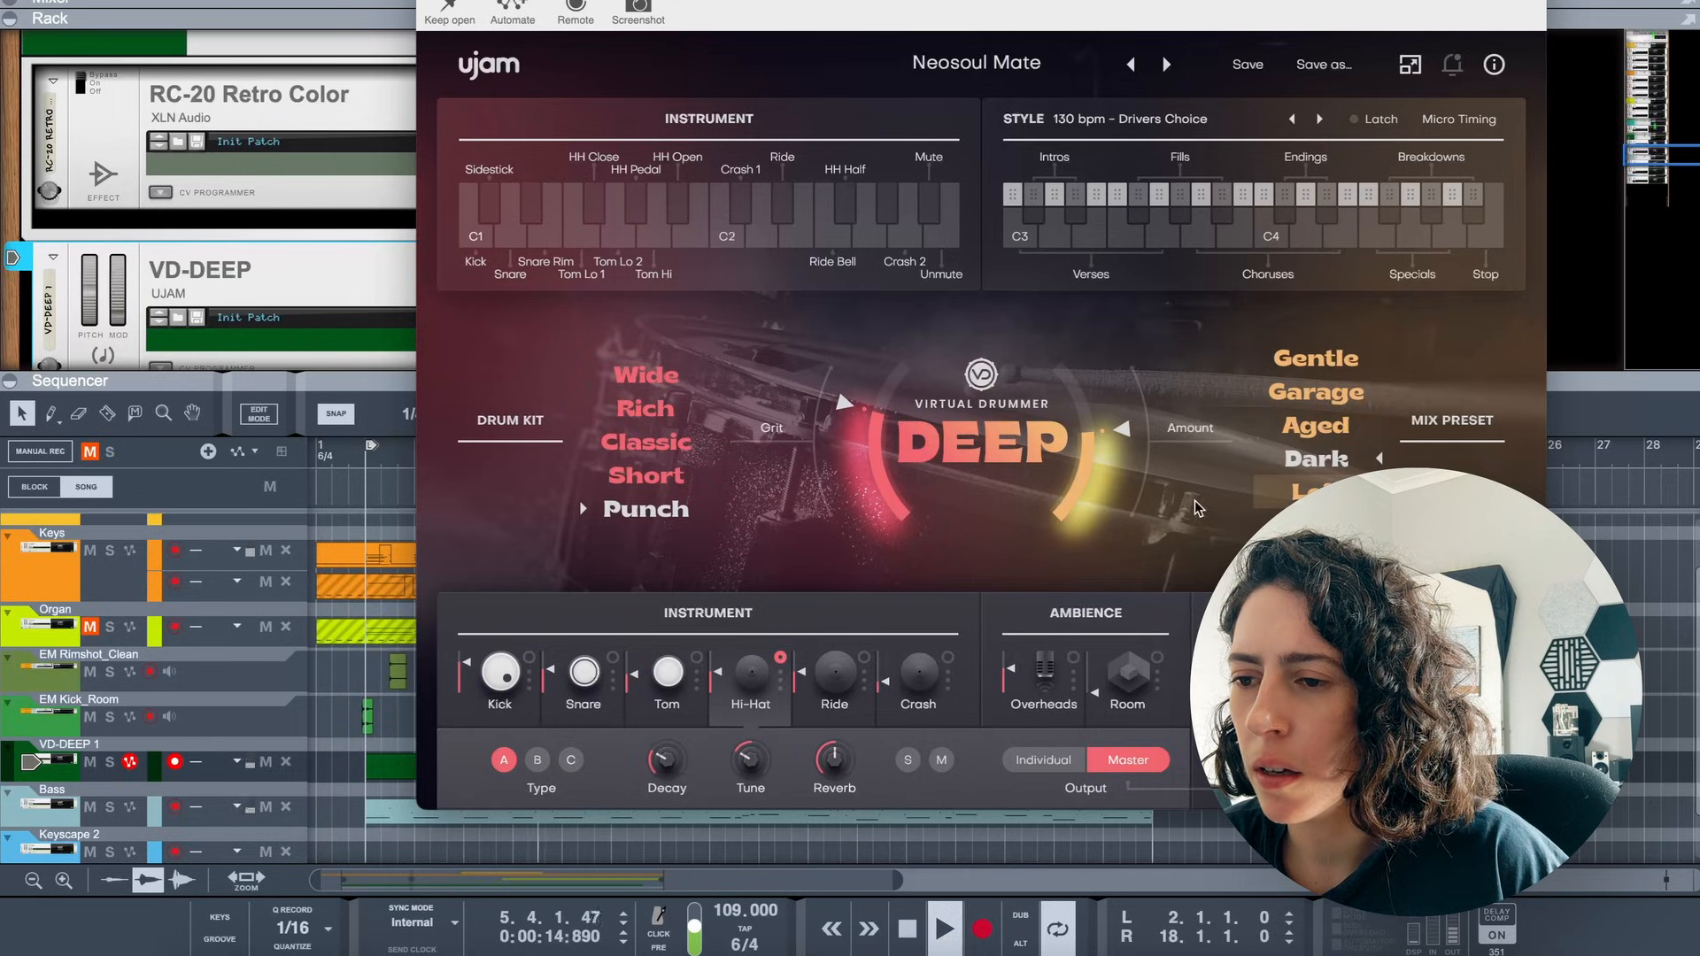
pyautogui.press('space')
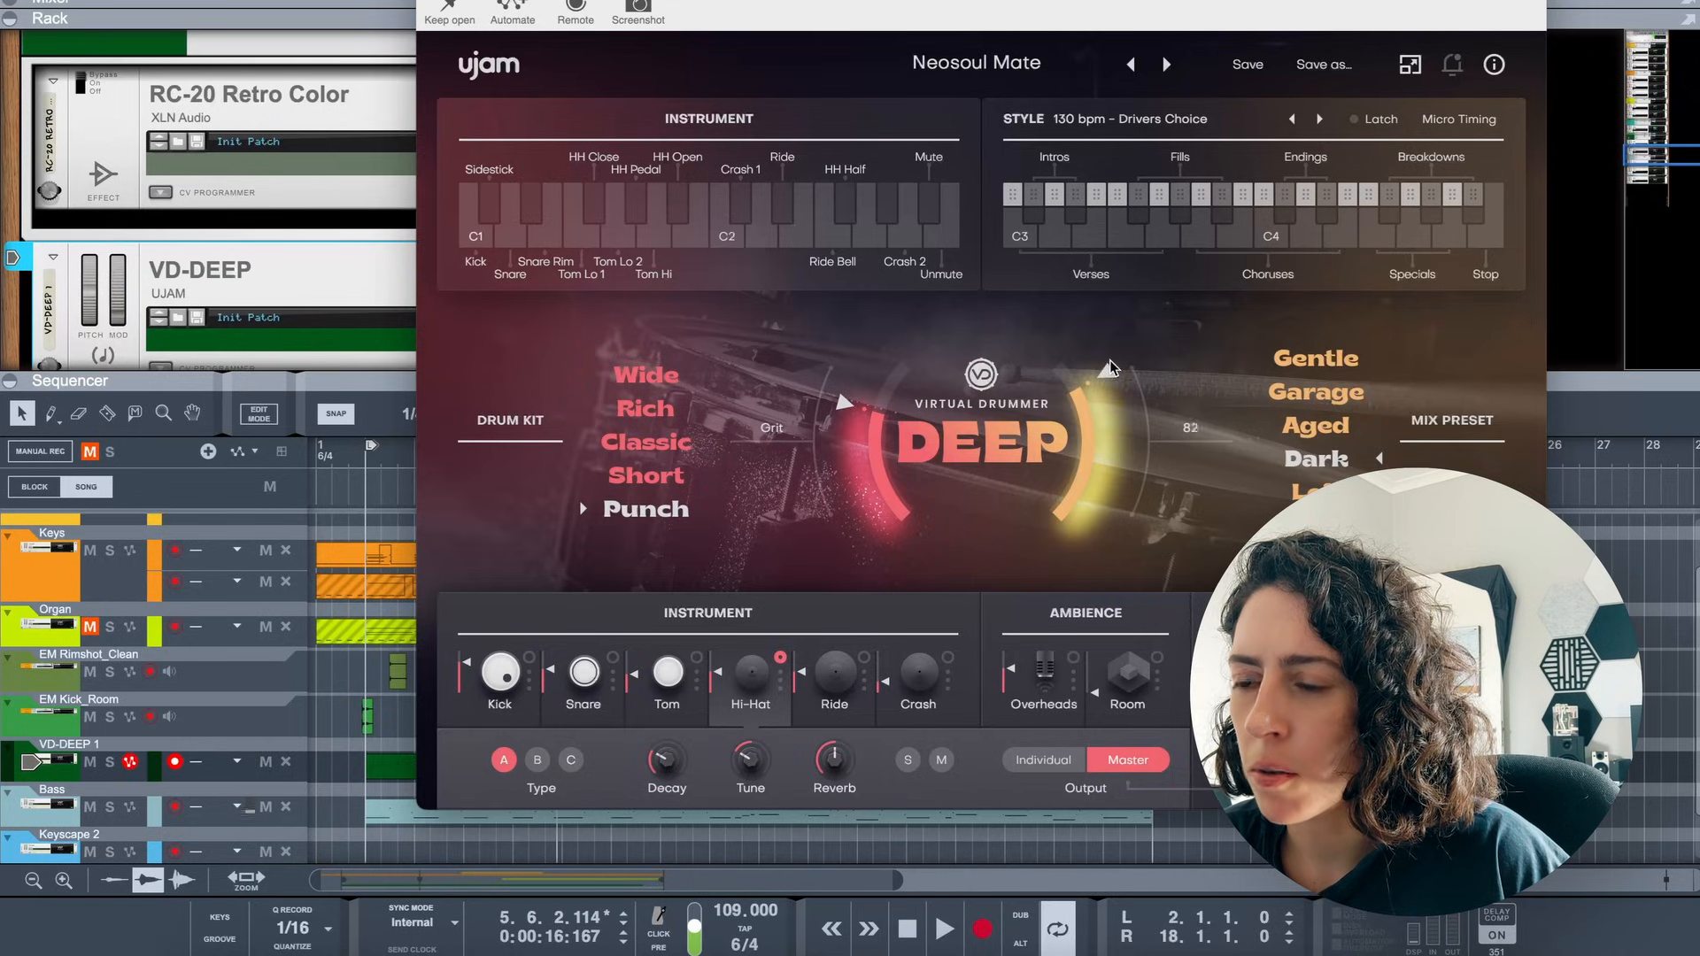
pyautogui.moveTo(1119, 454); pyautogui.dragTo(1103, 374)
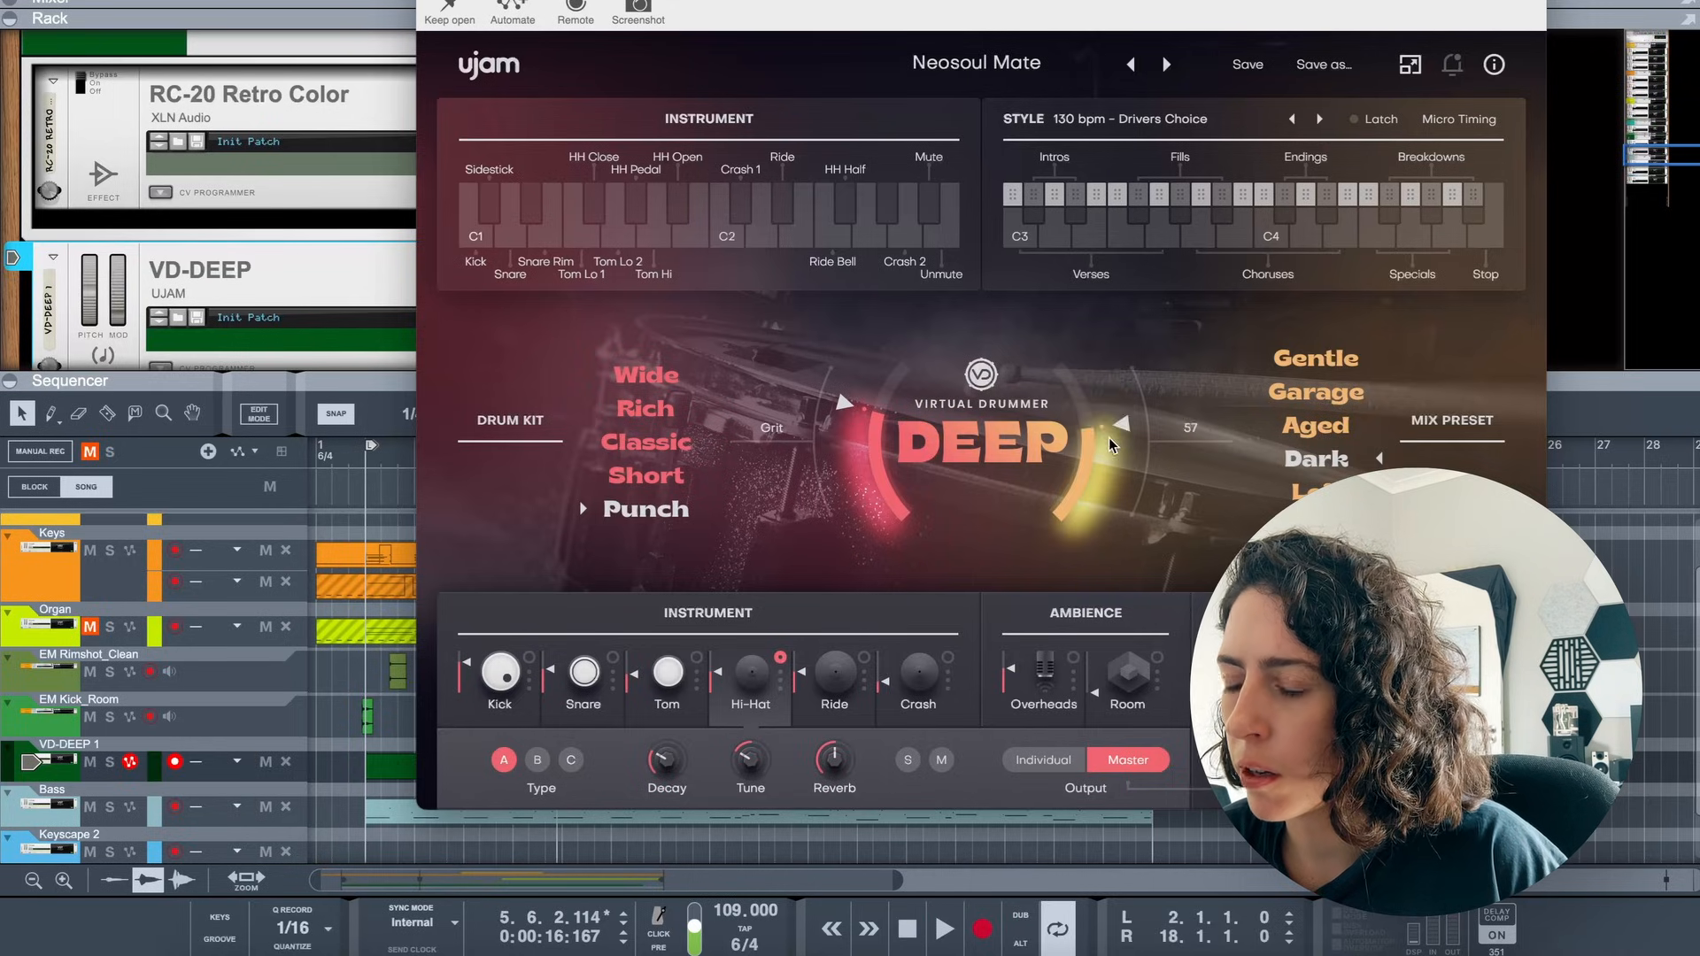
pyautogui.press('space')
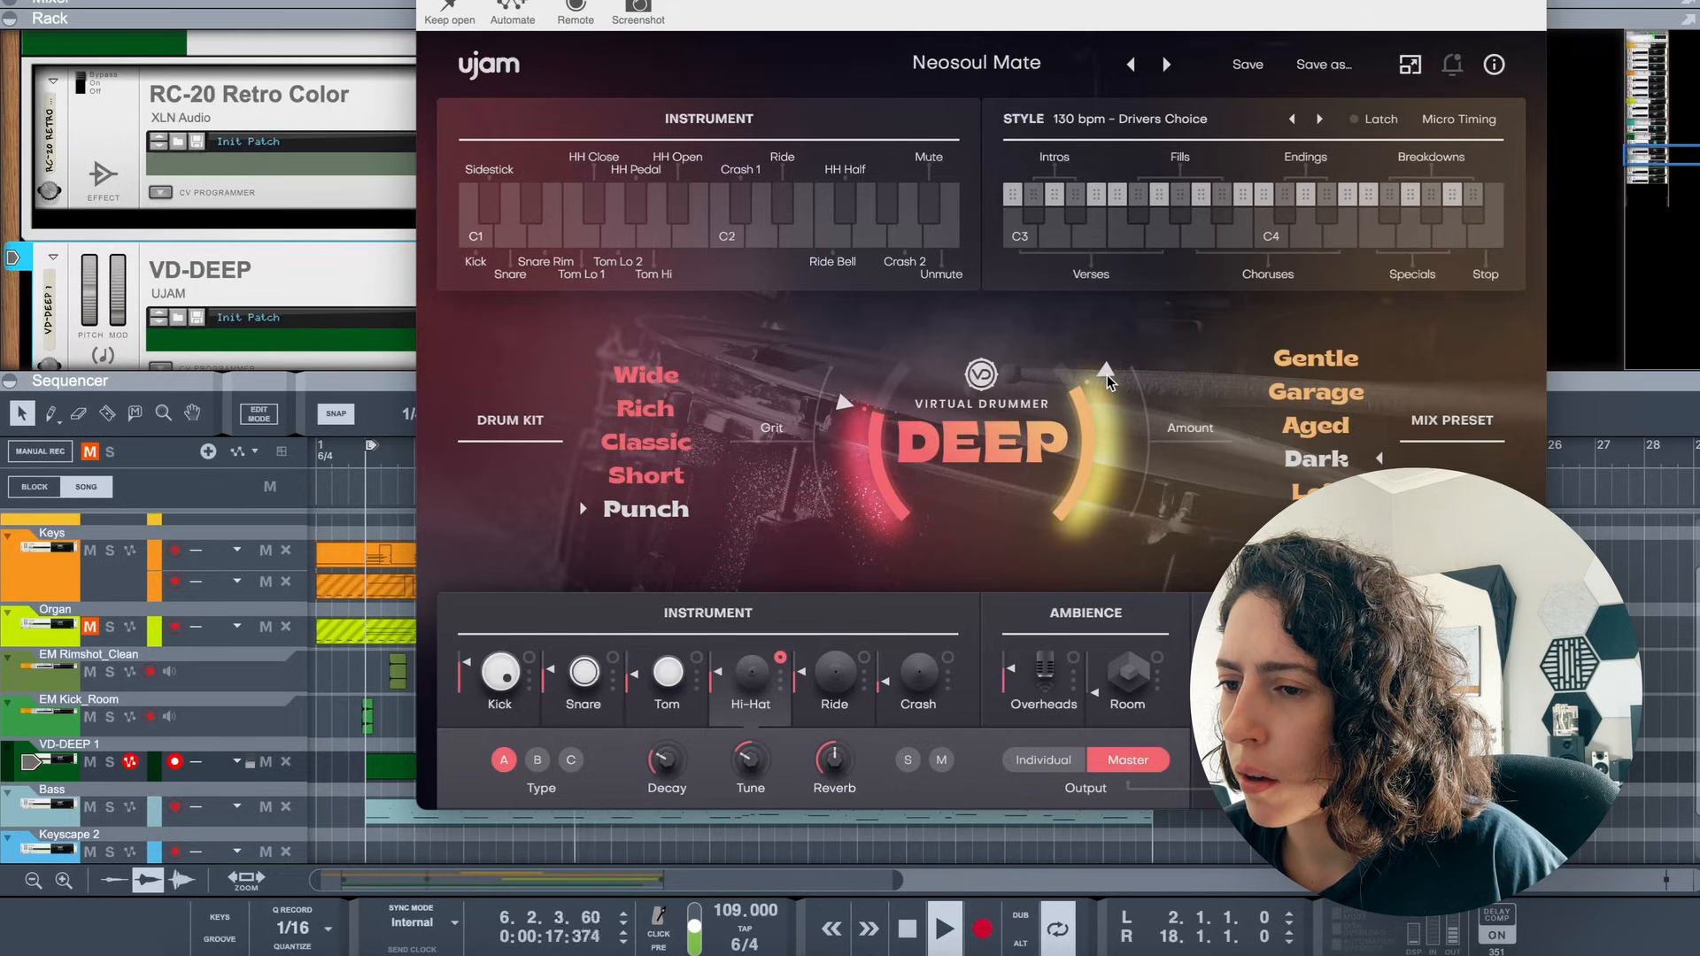
pyautogui.moveTo(1107, 368); pyautogui.dragTo(1117, 443)
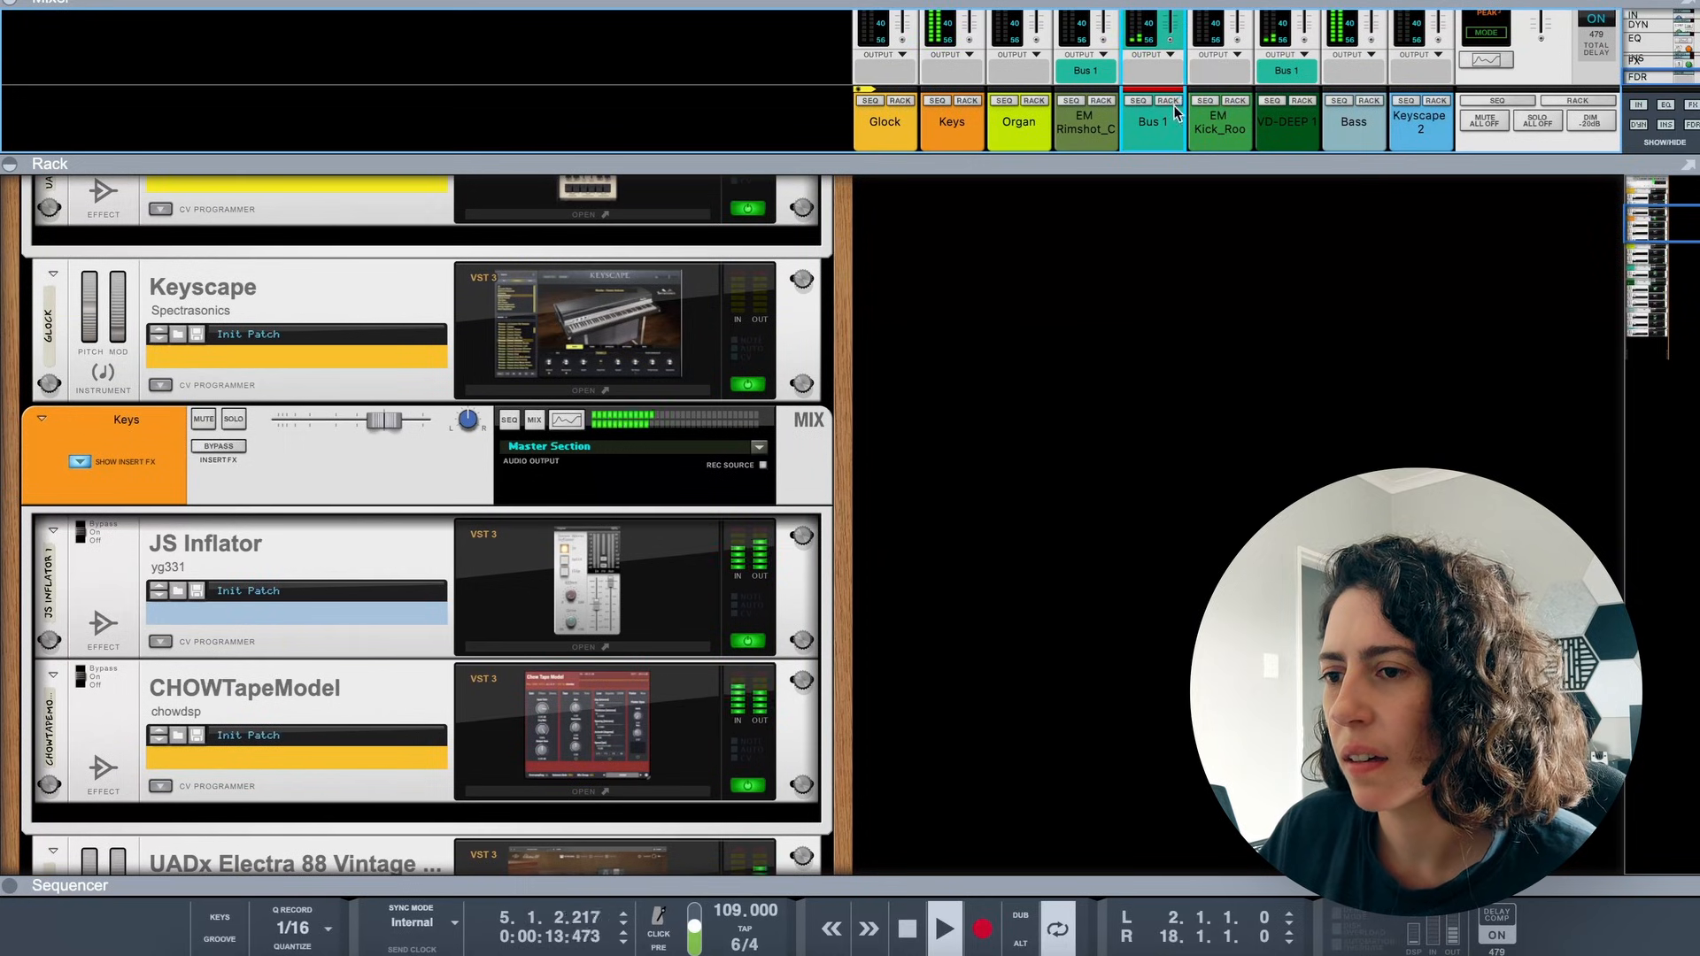
# Bring Bus 1's UADx Sound City Studios effect into view, check its window, and listen to the song through bar 8
pyautogui.click(1169, 101)
pyautogui.click(563, 394)
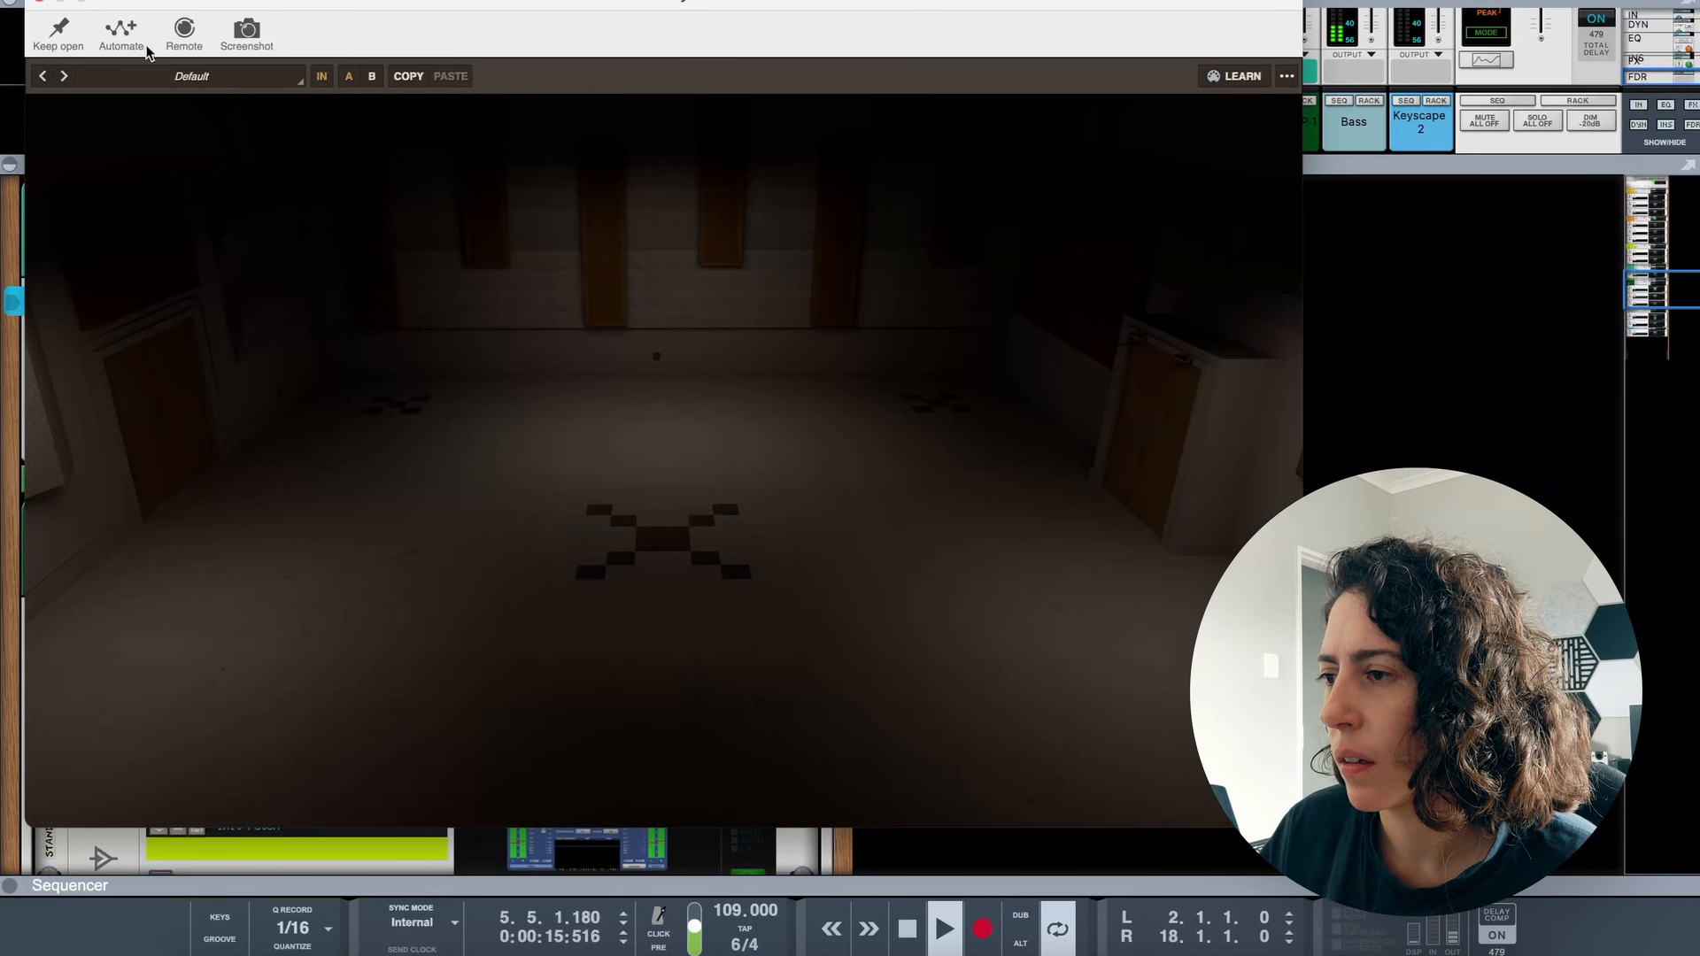
pyautogui.click(39, 1)
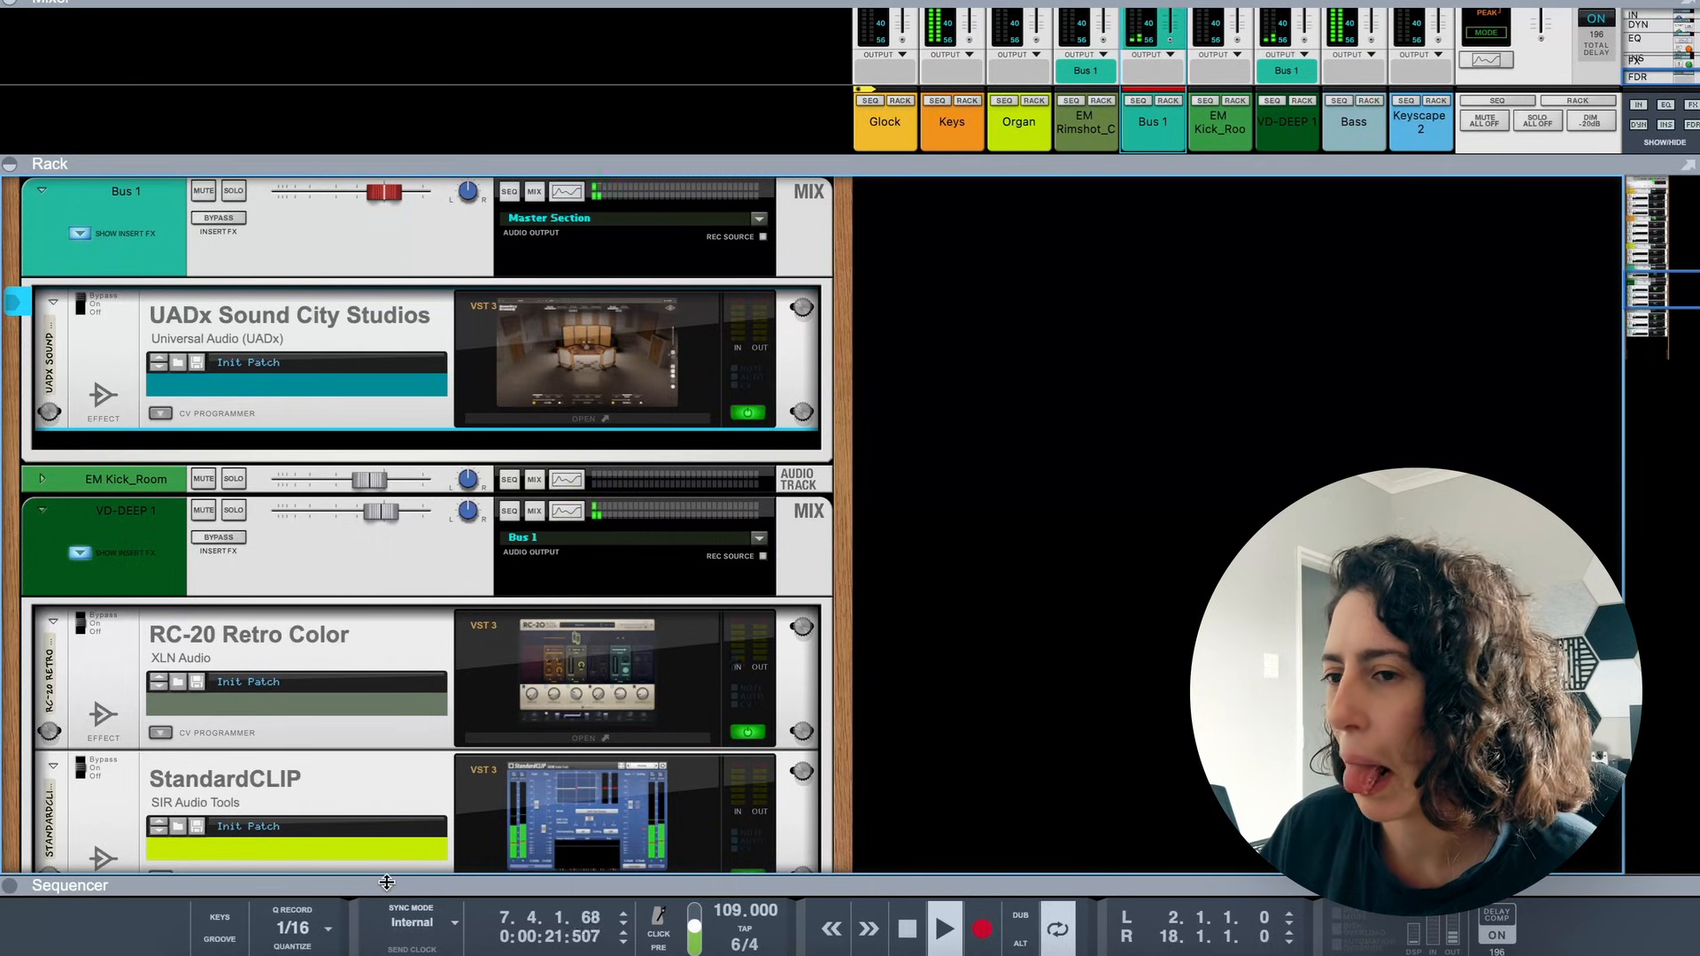
pyautogui.press('space')
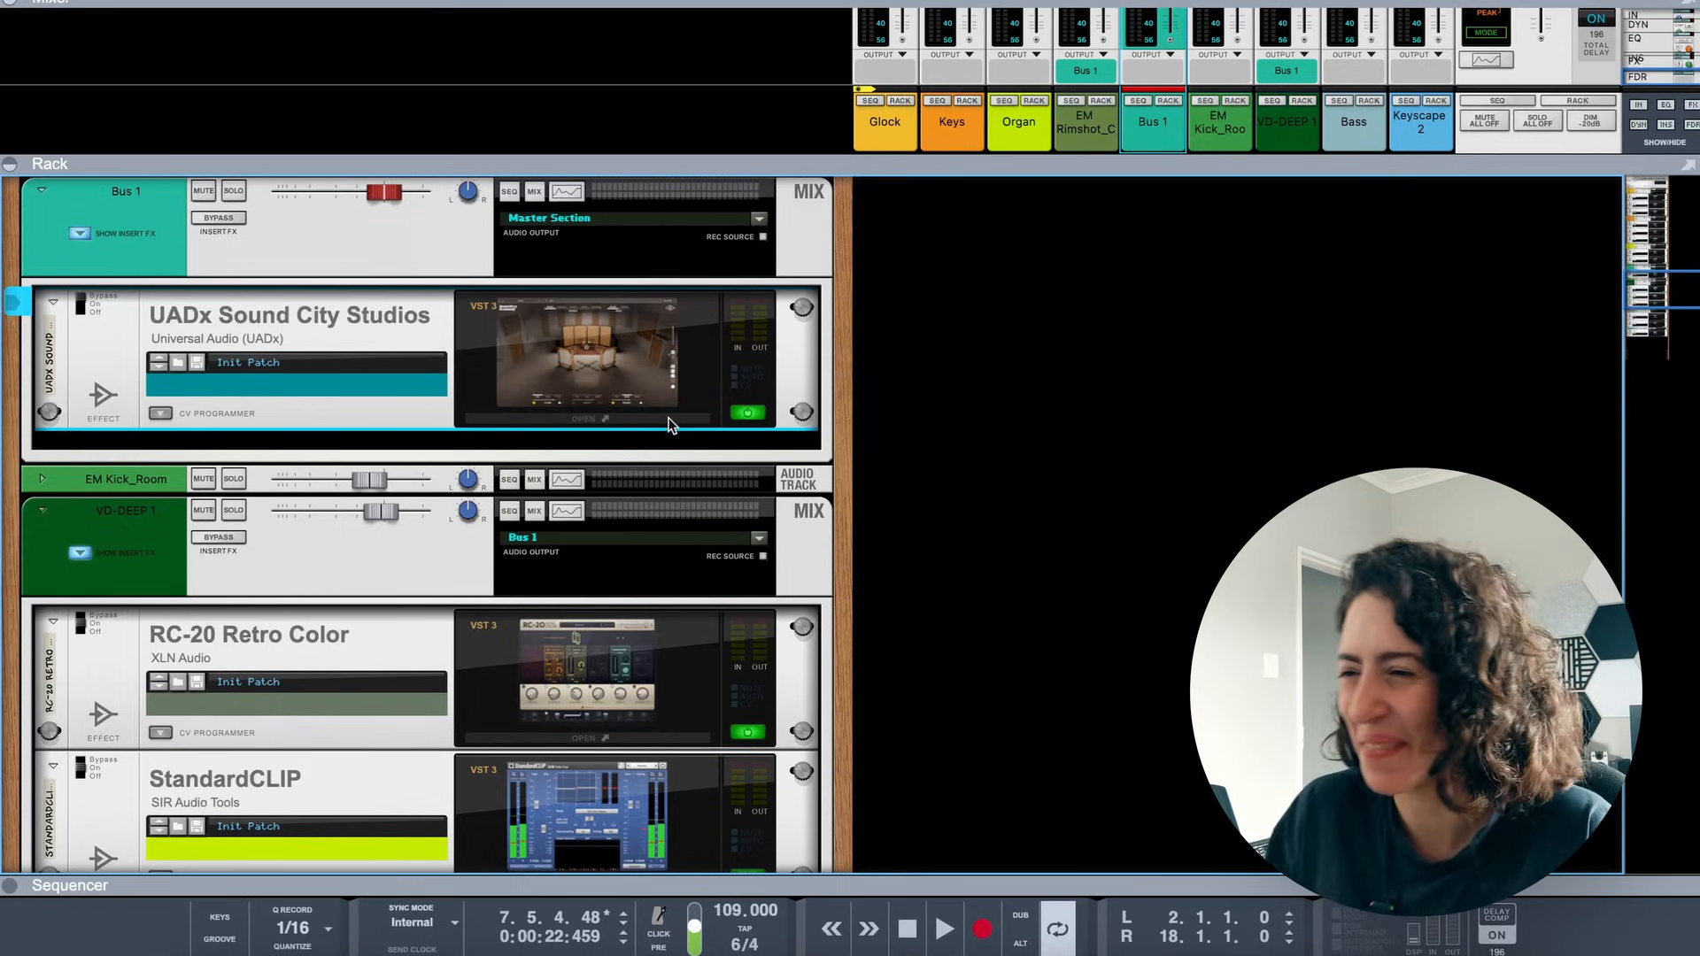
pyautogui.press('space')
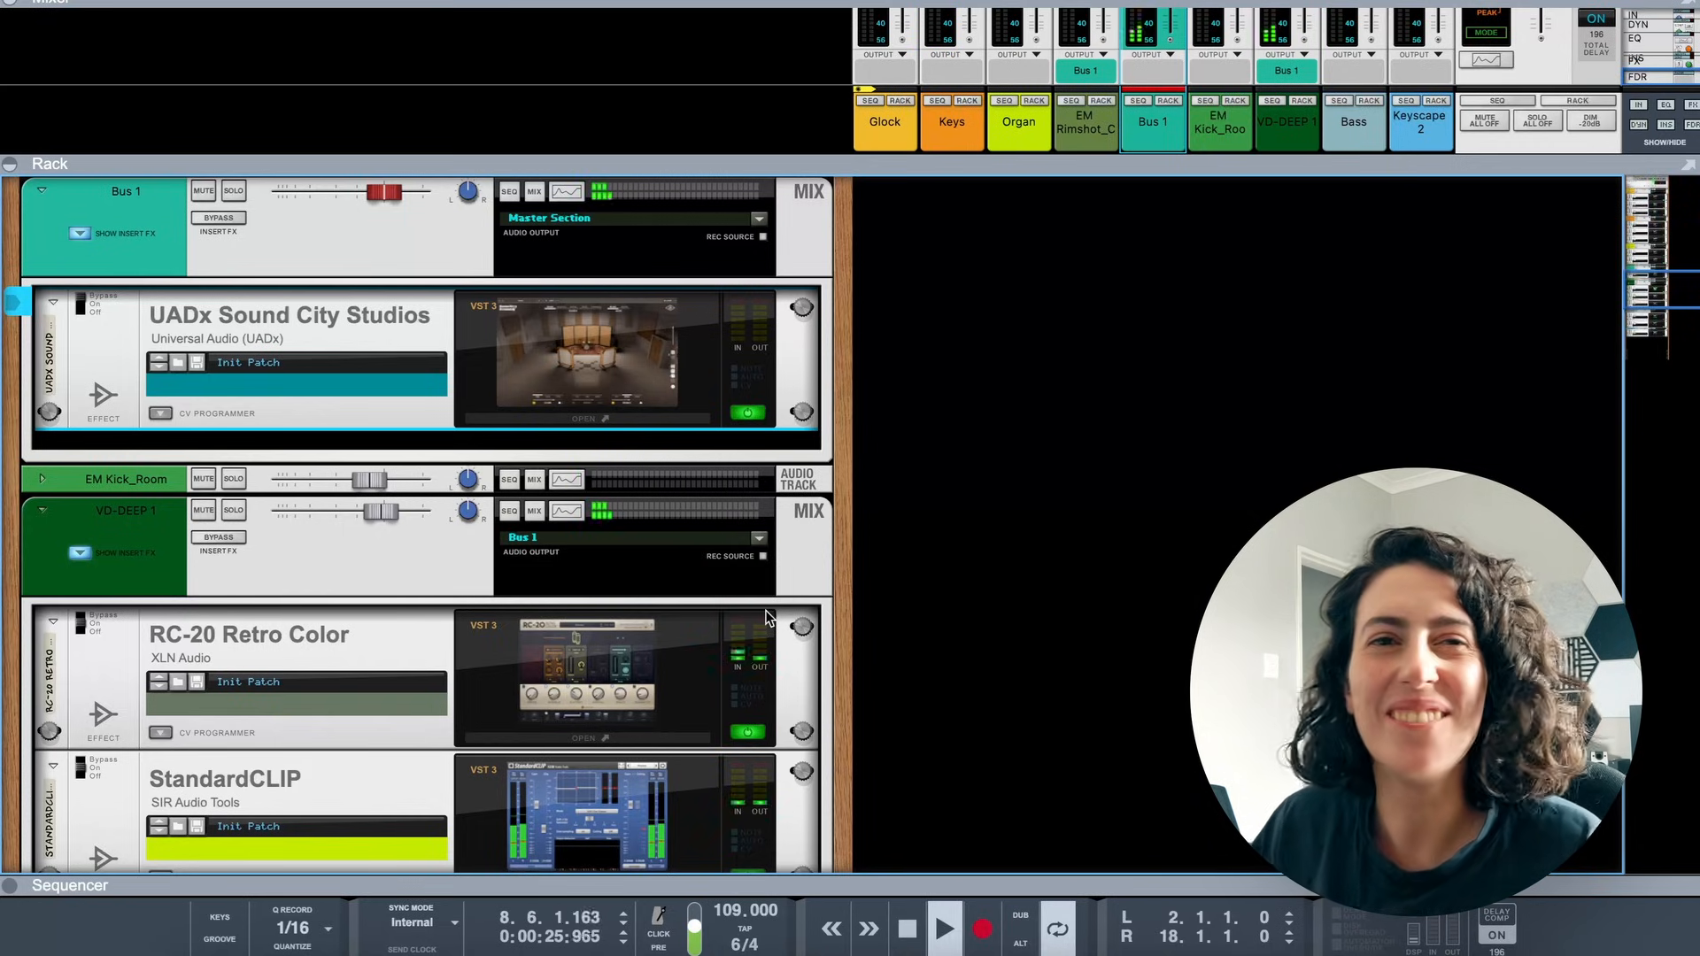
pyautogui.click(752, 364)
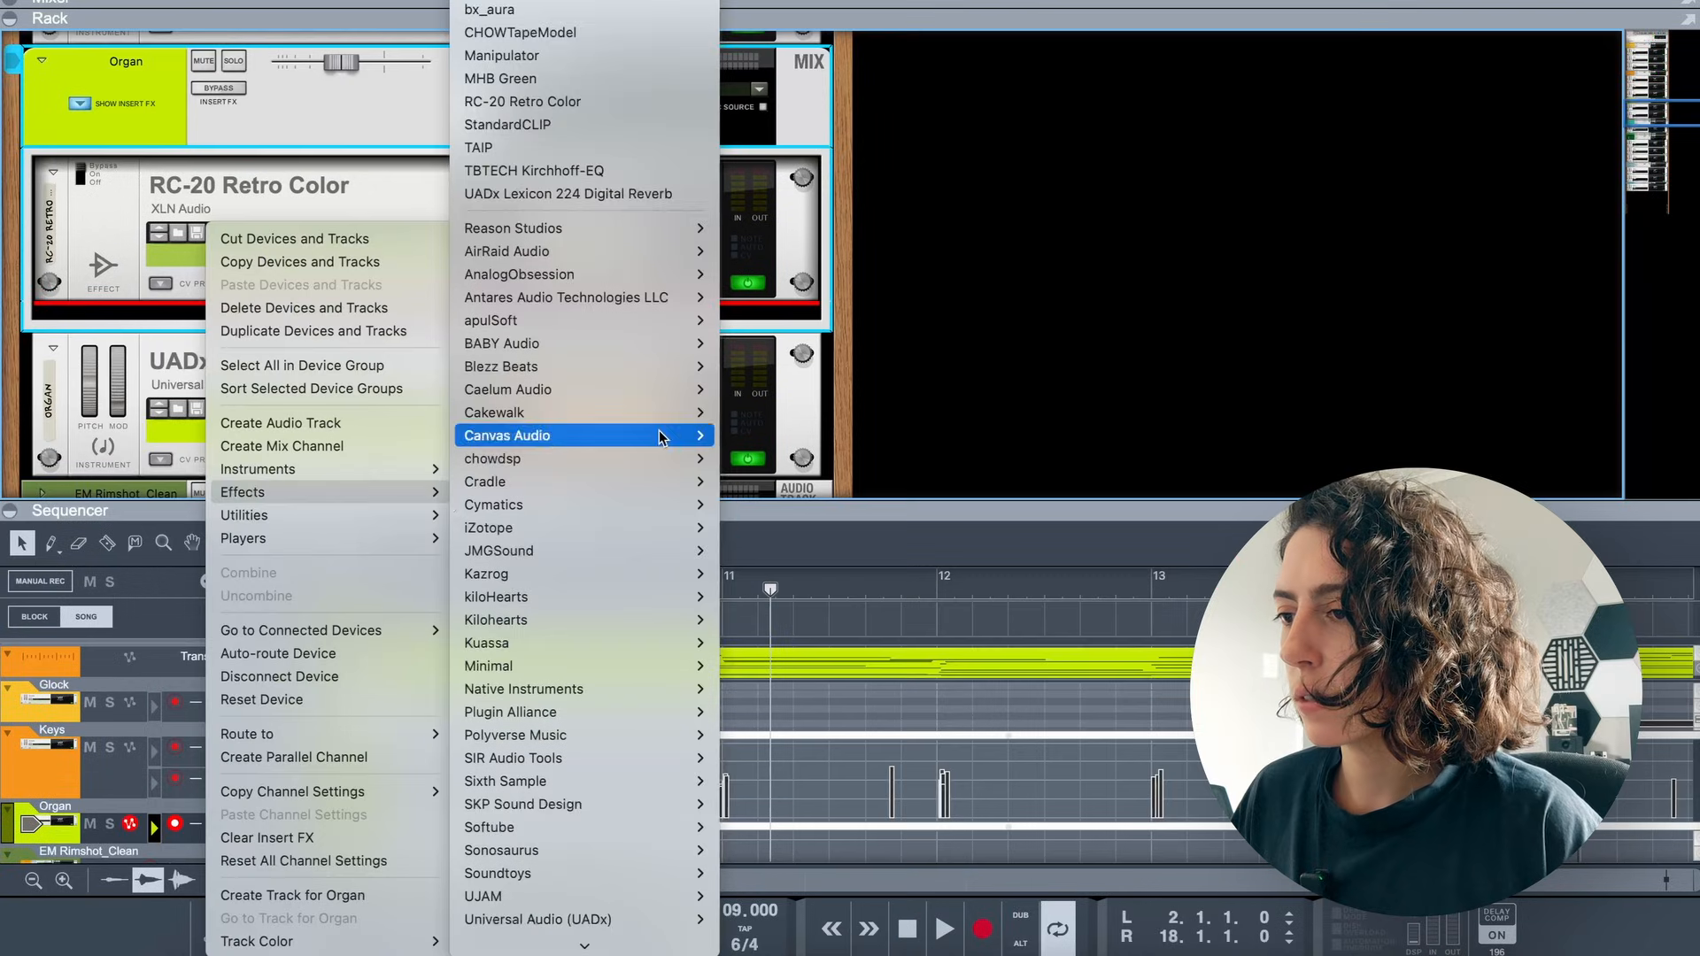
# Insert the TAIP effect on the Organ channel and raise its Wear amount while playing around bar 12
pyautogui.click(600, 147)
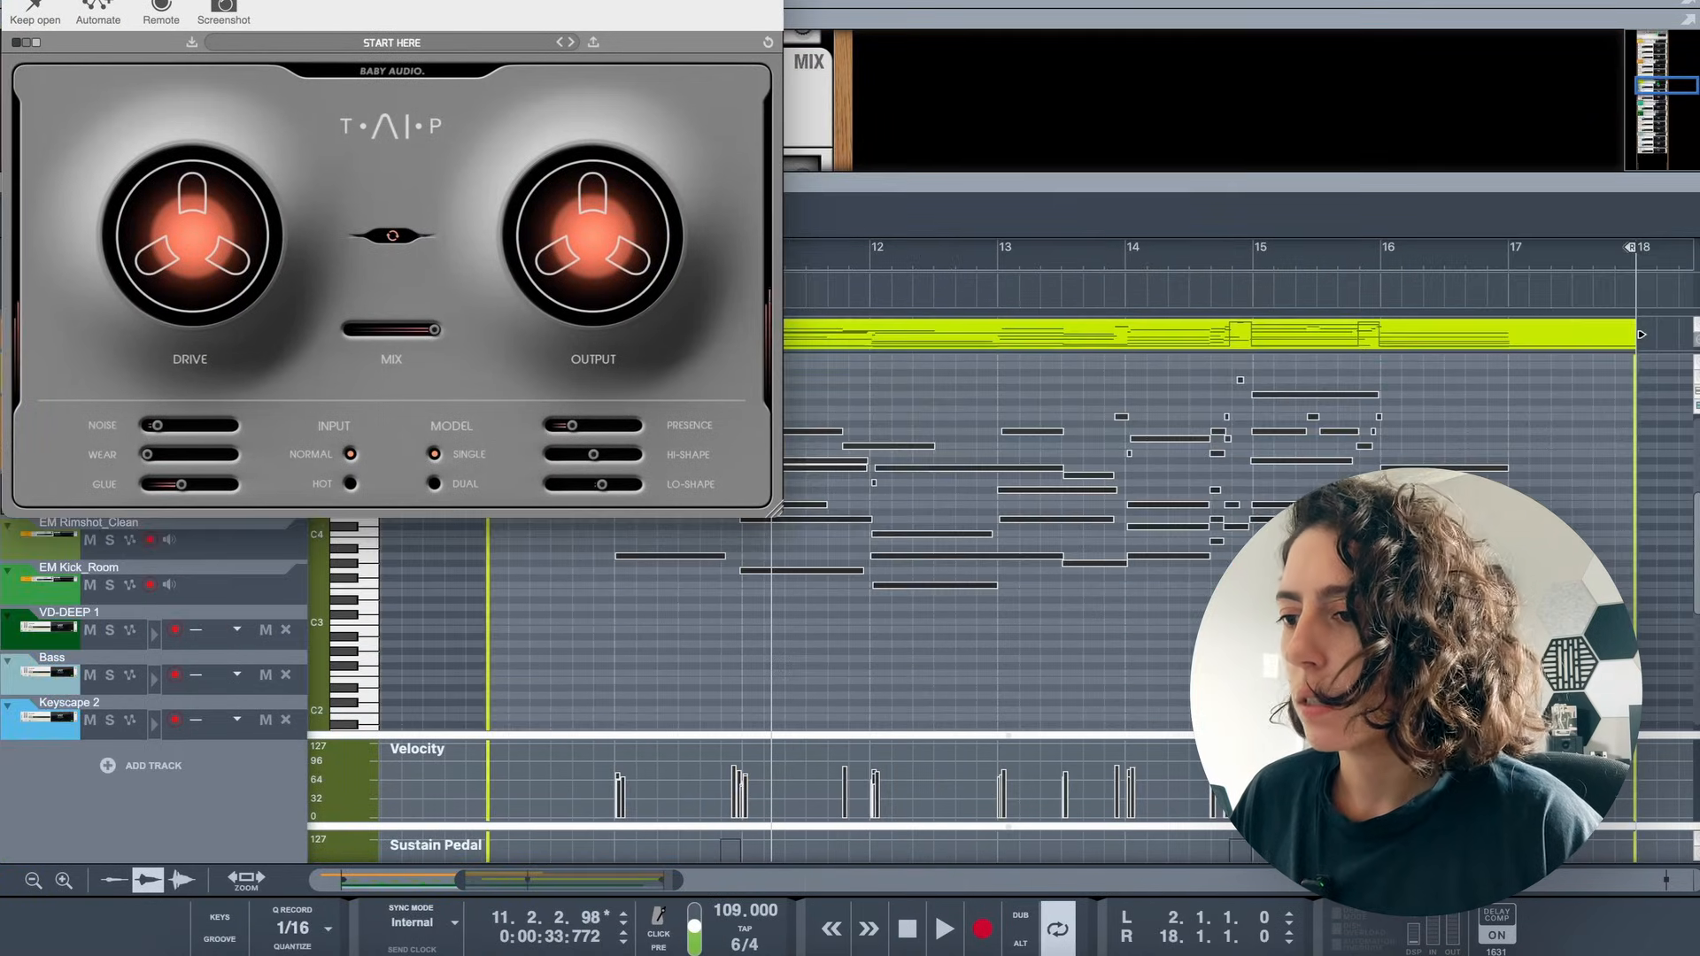
pyautogui.moveTo(829, 257); pyautogui.dragTo(859, 258)
pyautogui.press('space')
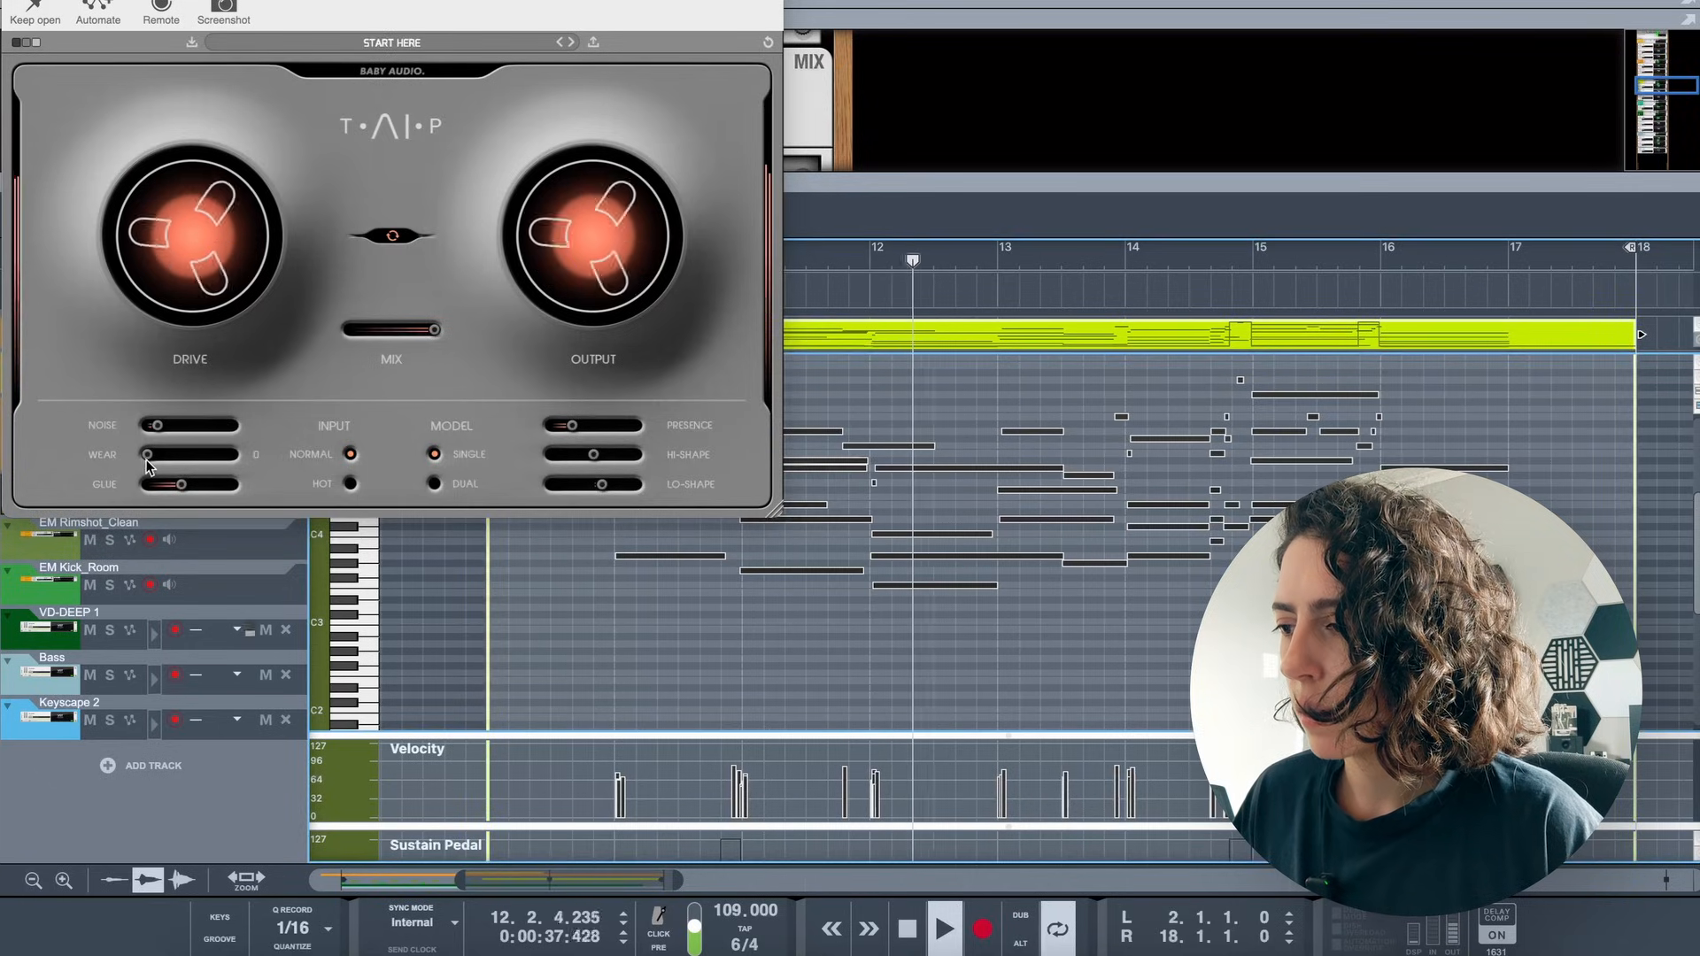
pyautogui.moveTo(148, 454); pyautogui.dragTo(213, 461)
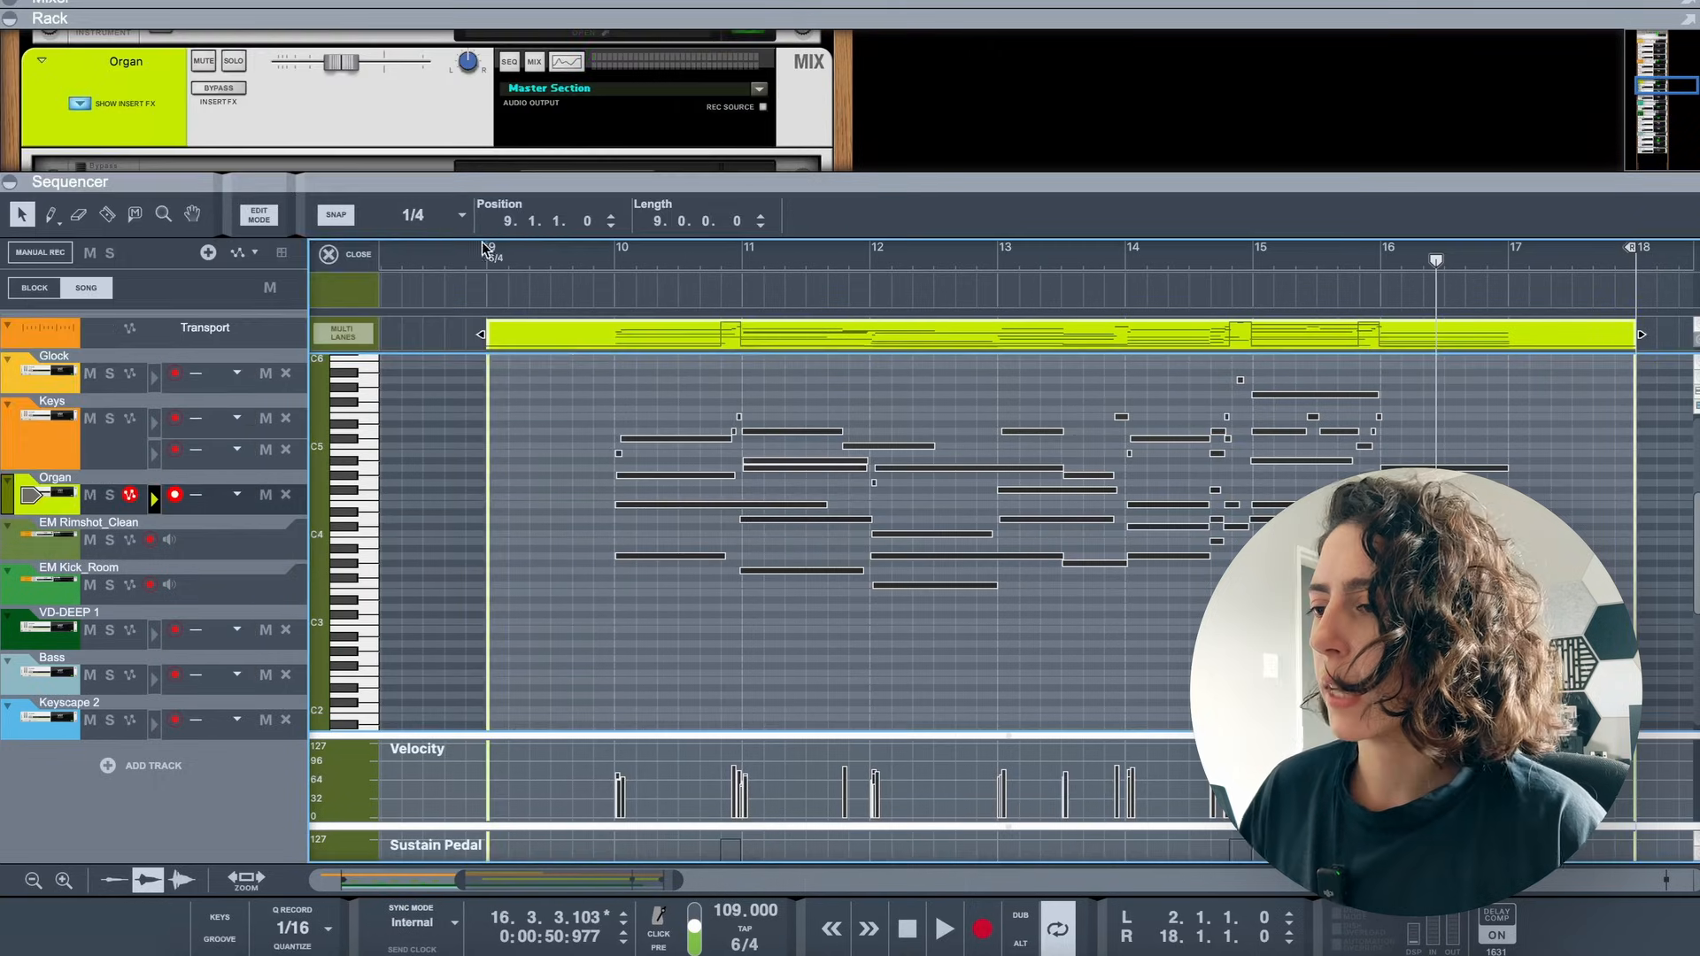
# Close the Organ clip's note editor and set the song position to bar 2 in the arrangement
pyautogui.click(328, 254)
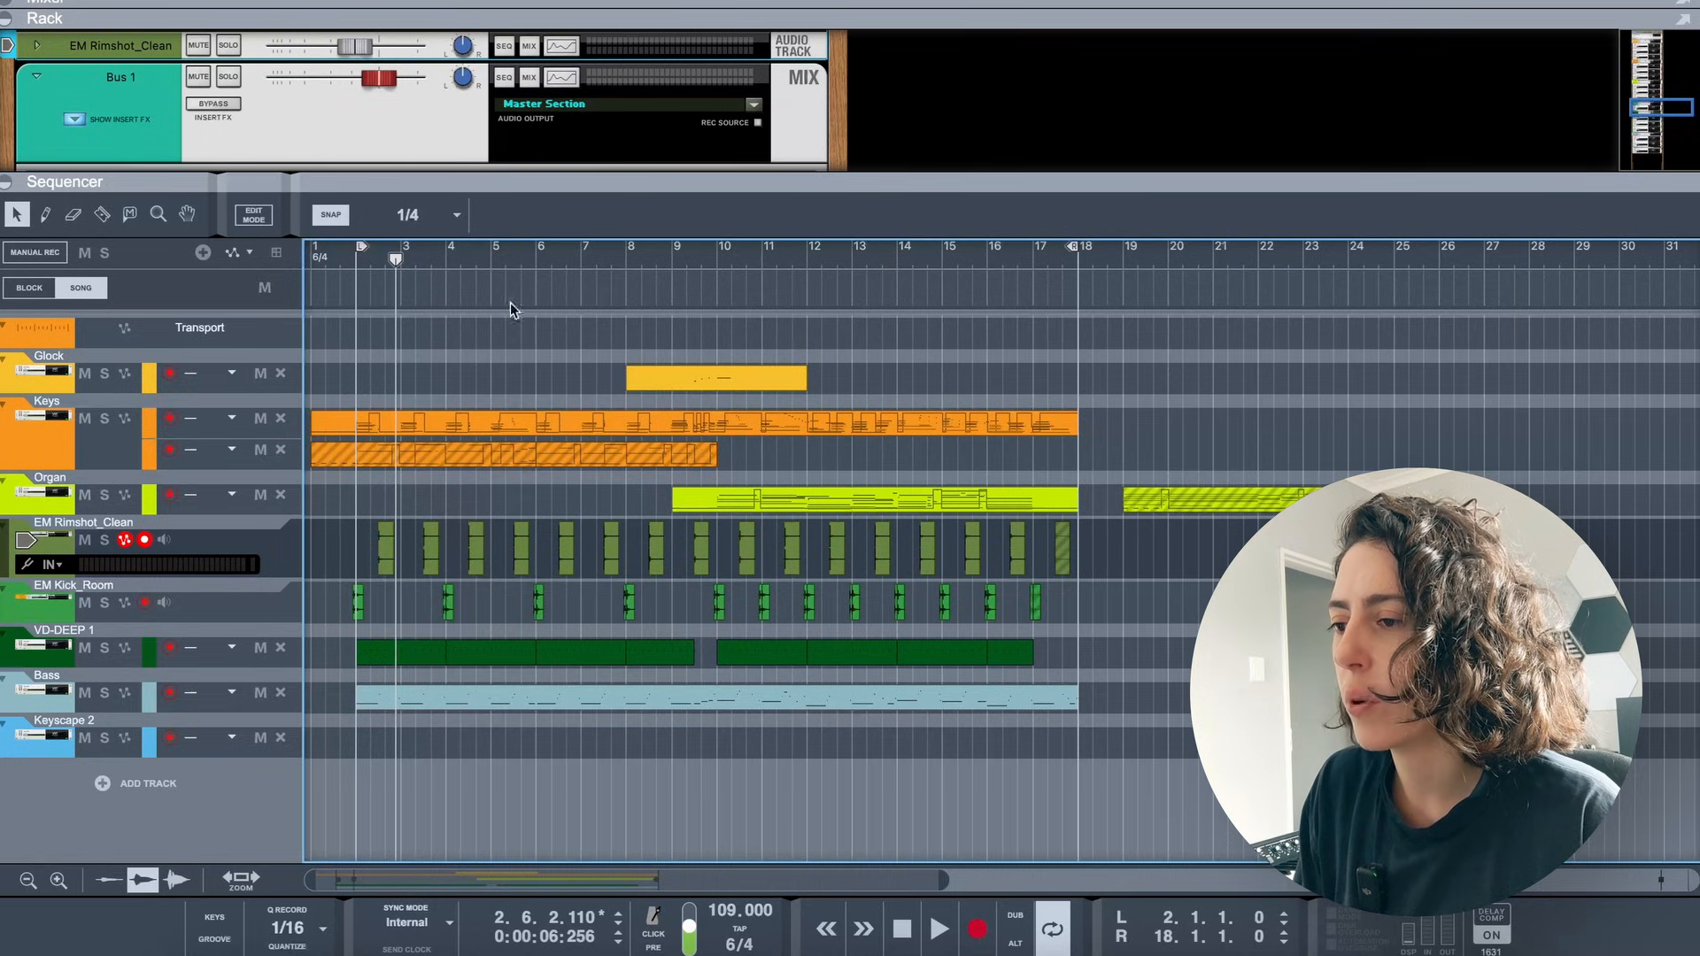
pyautogui.click(364, 251)
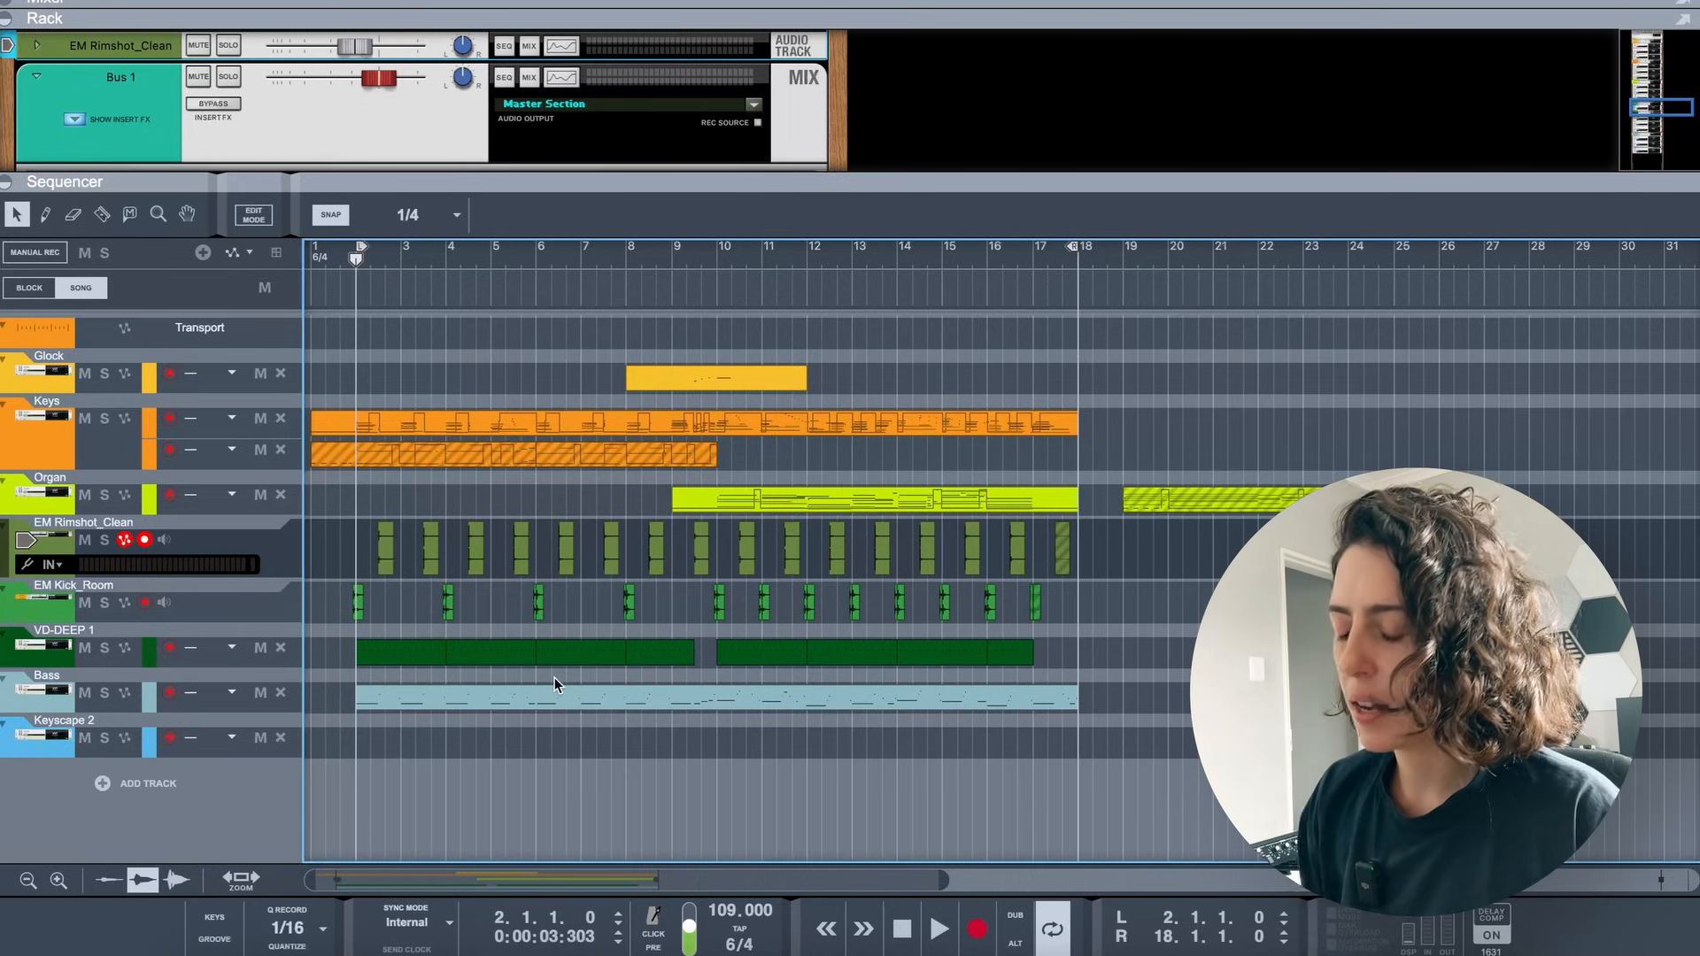
pyautogui.scroll(5, 900, 769)
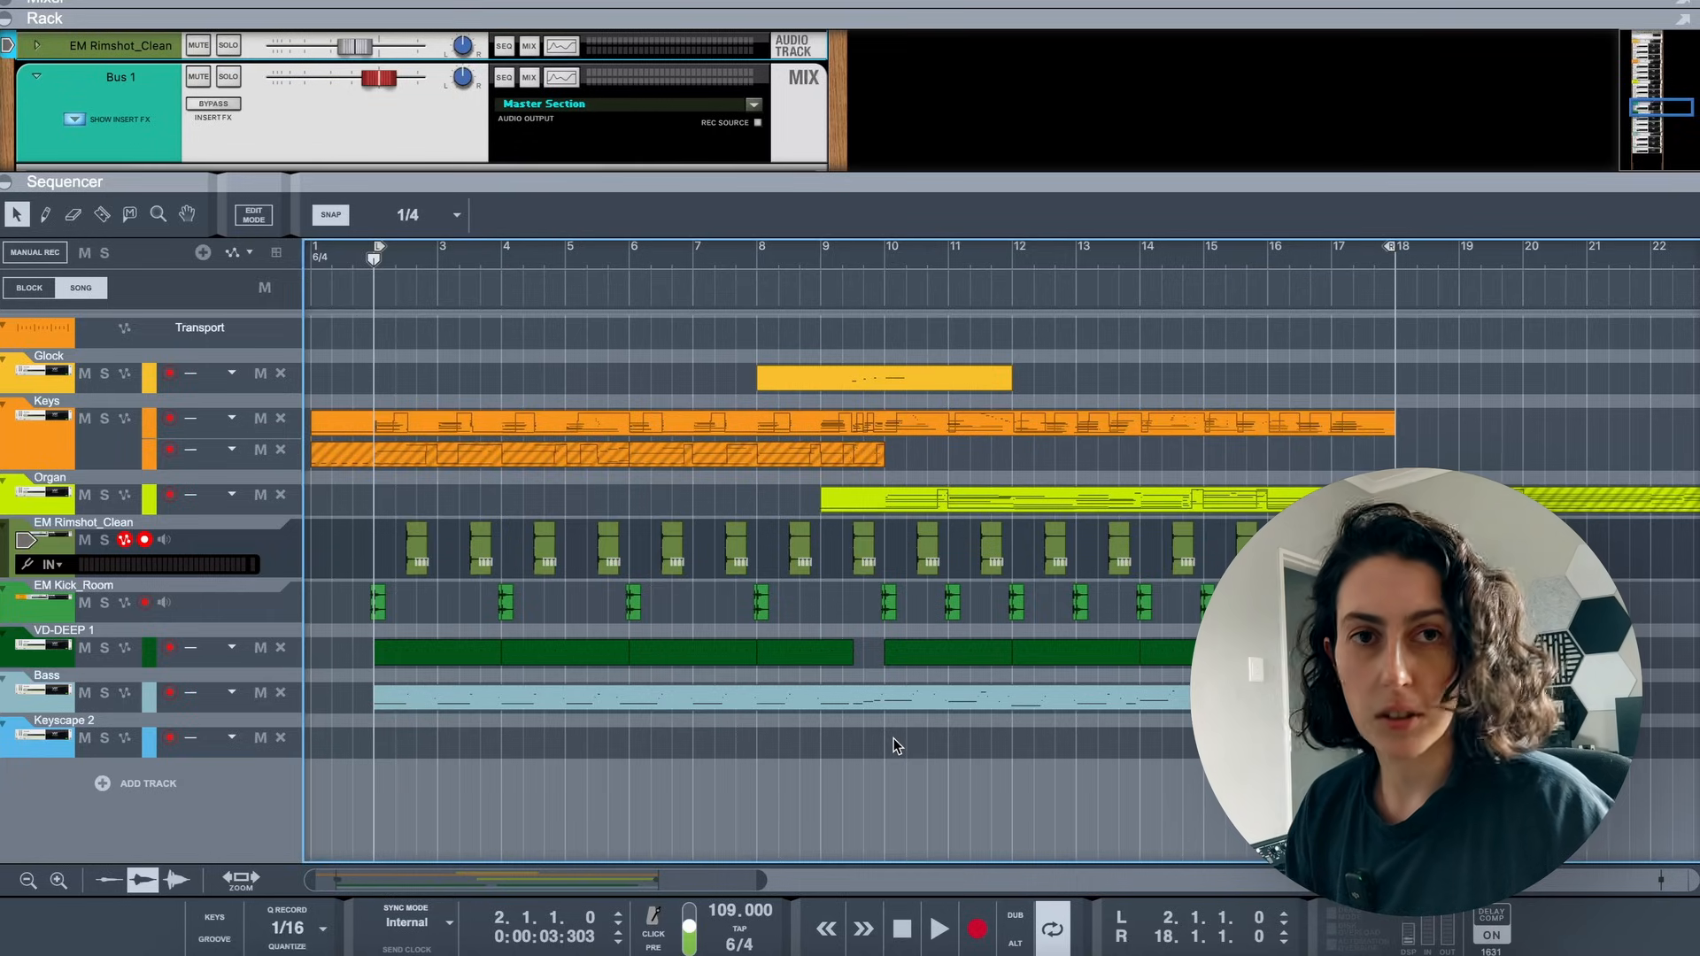
# Add an audio track, unfold its rack channel with the insert effects shown, and insert the Manipulator effect
pyautogui.click(173, 784)
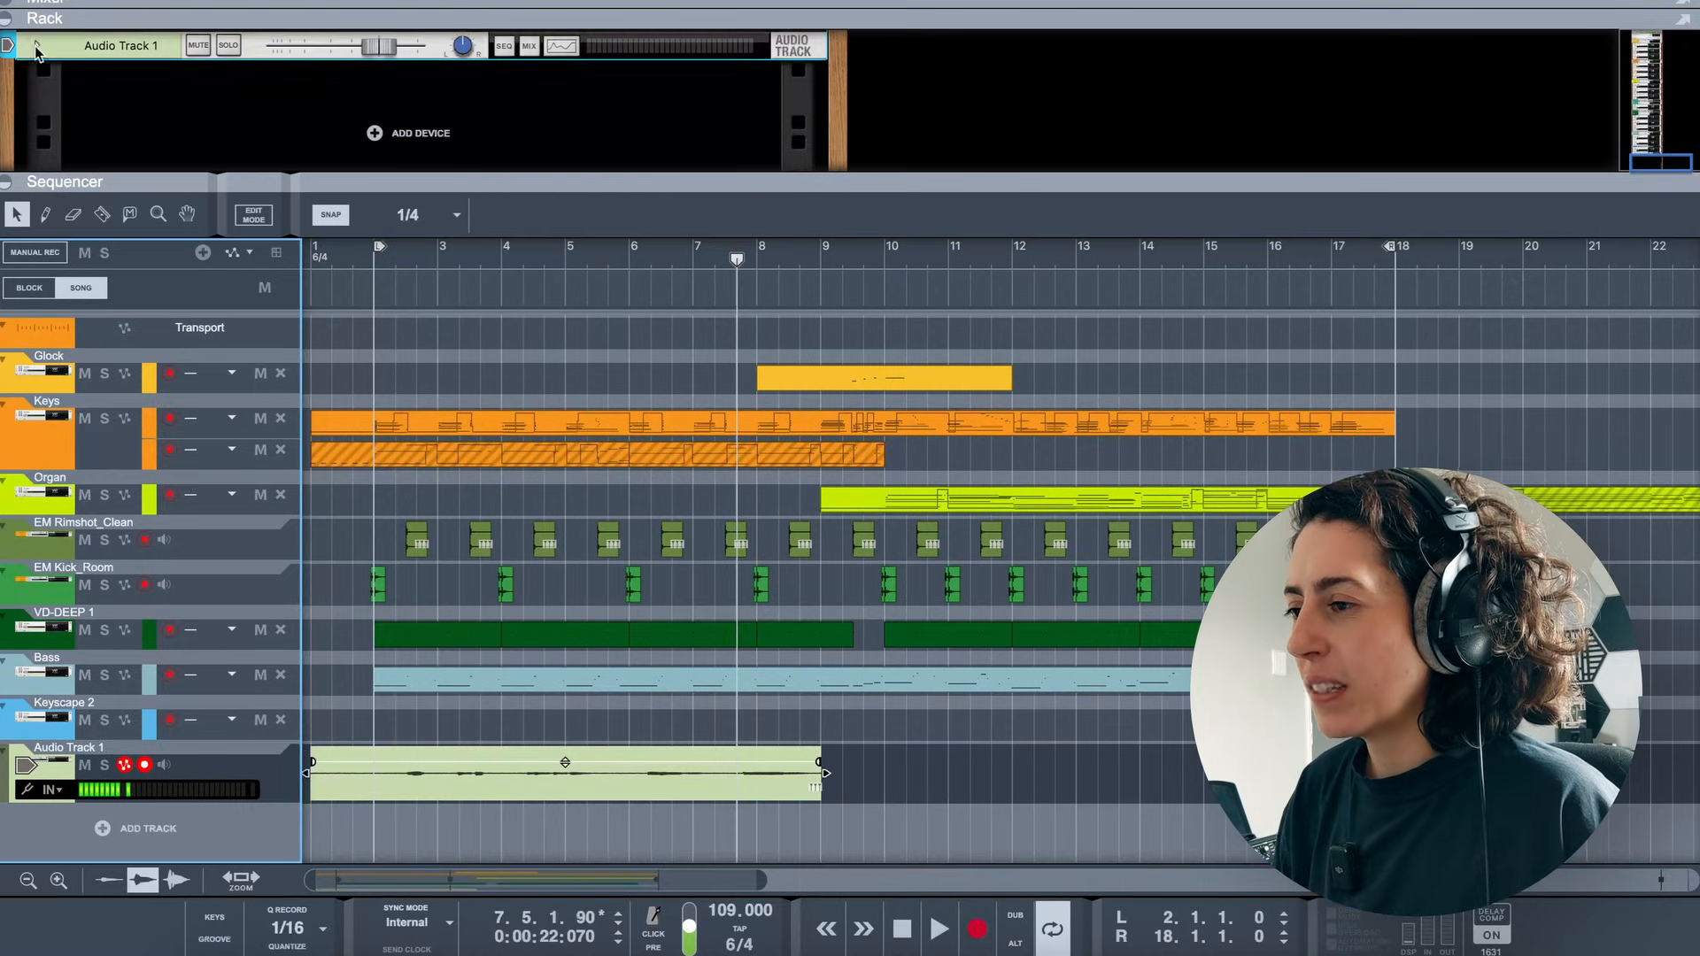
pyautogui.click(36, 45)
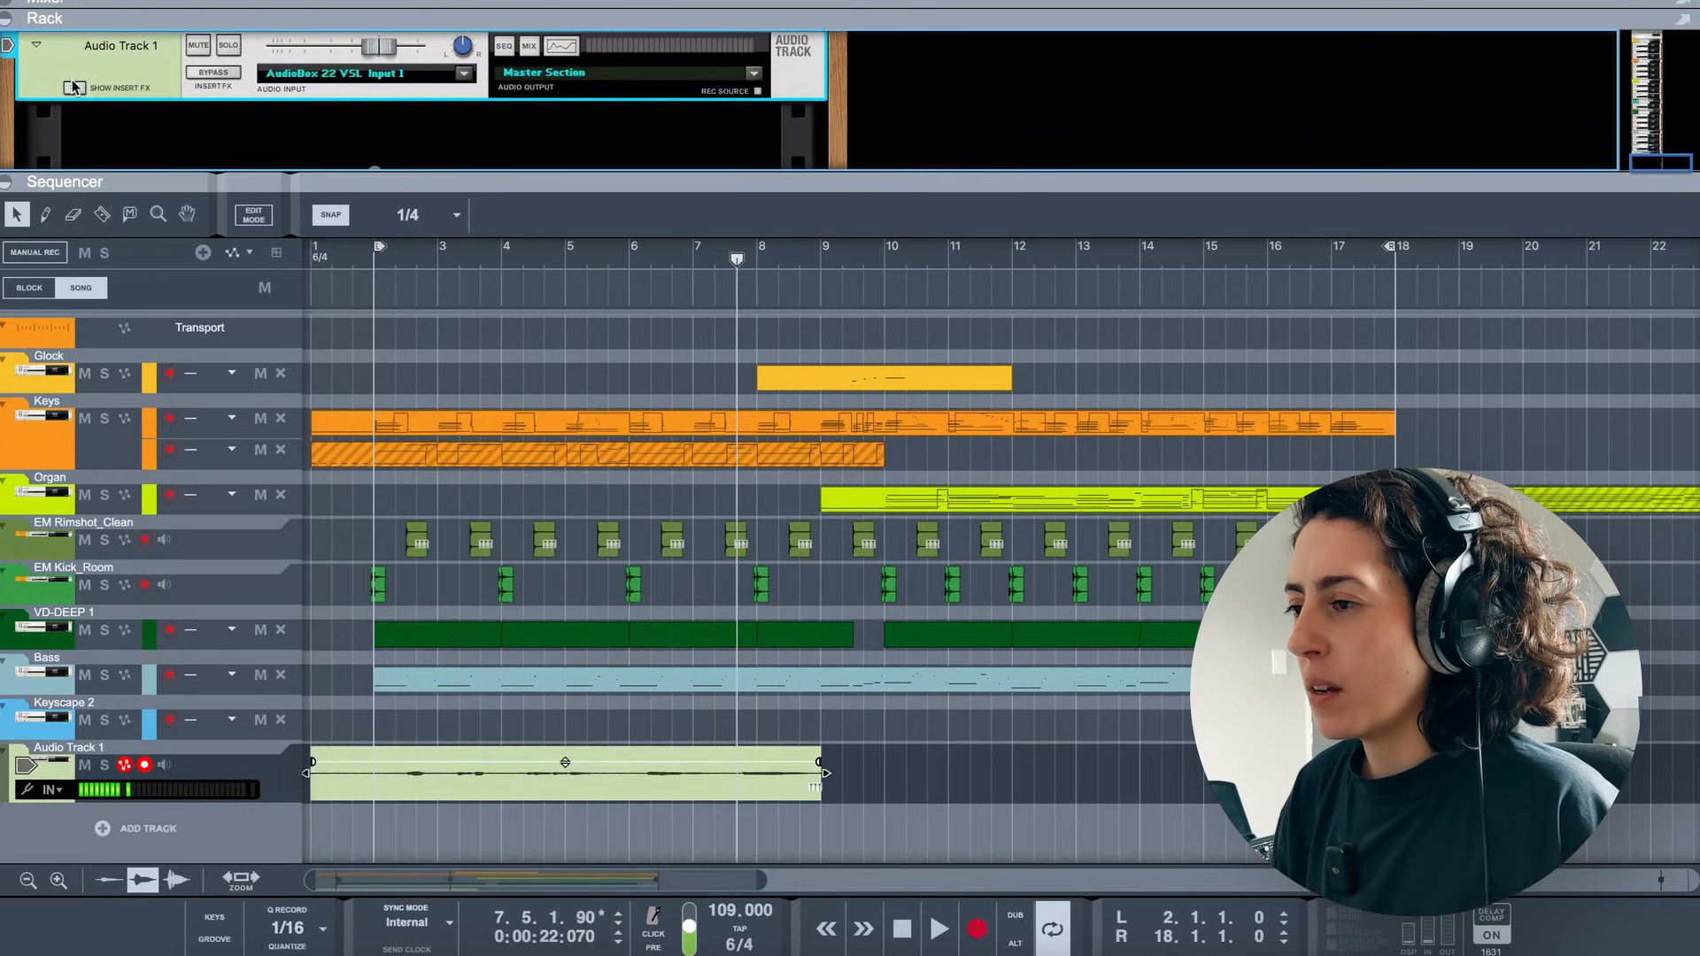
pyautogui.click(76, 87)
pyautogui.rightClick(126, 154)
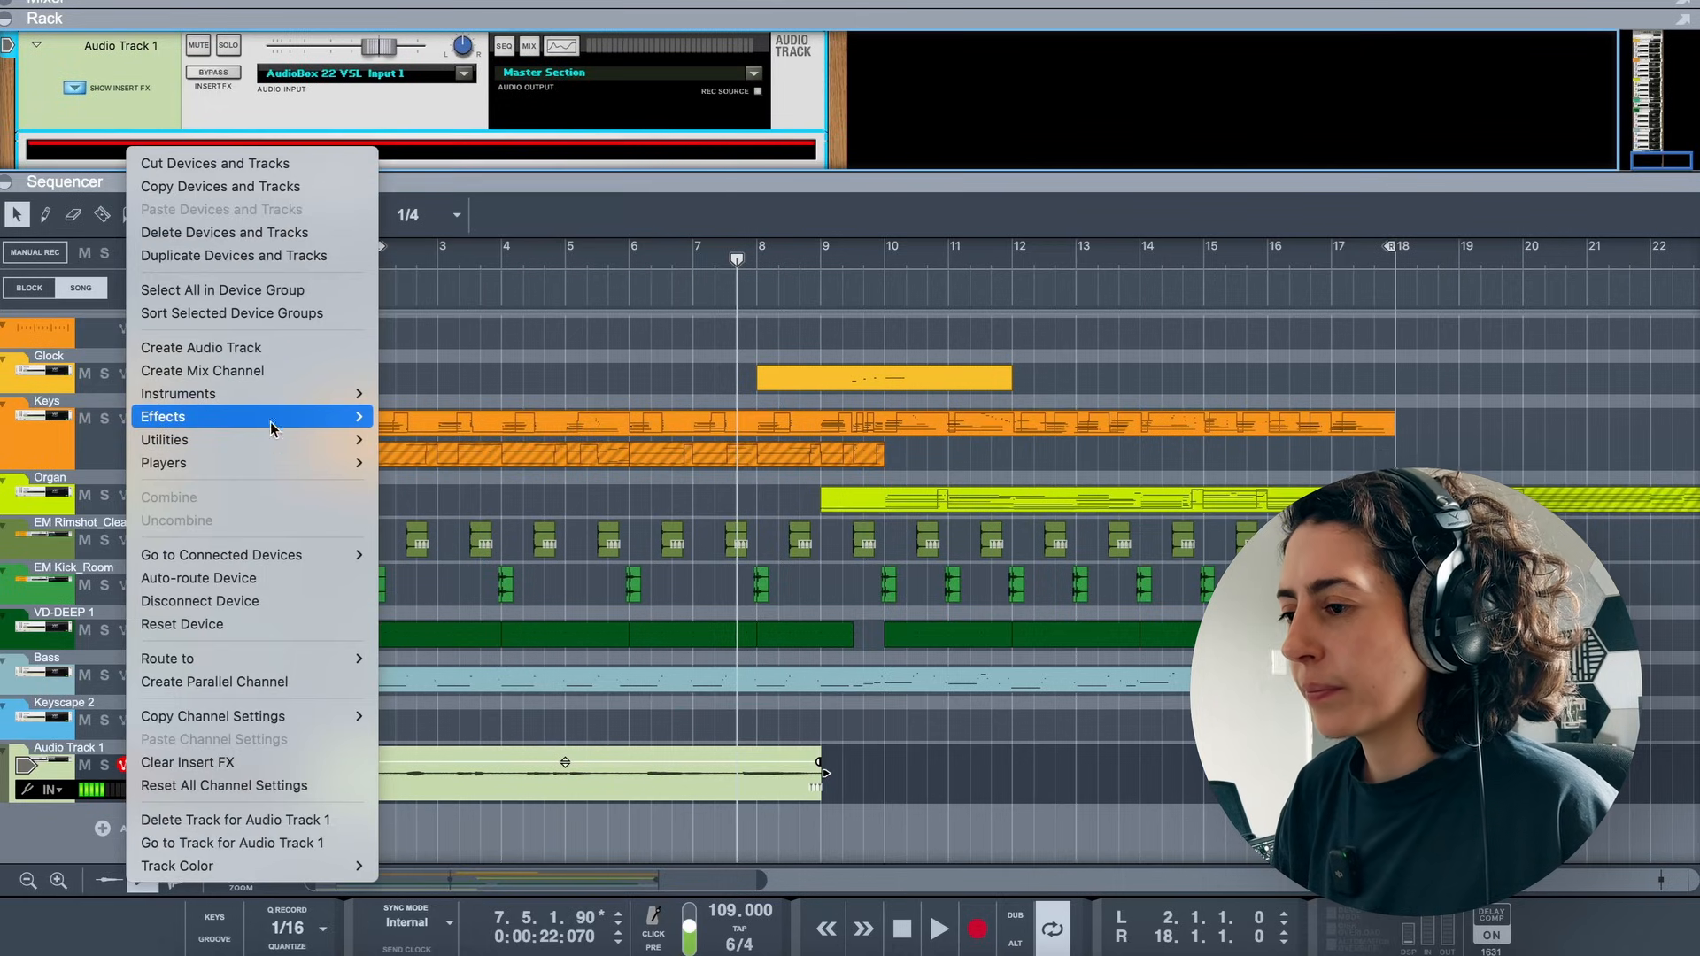
pyautogui.moveTo(273, 429)
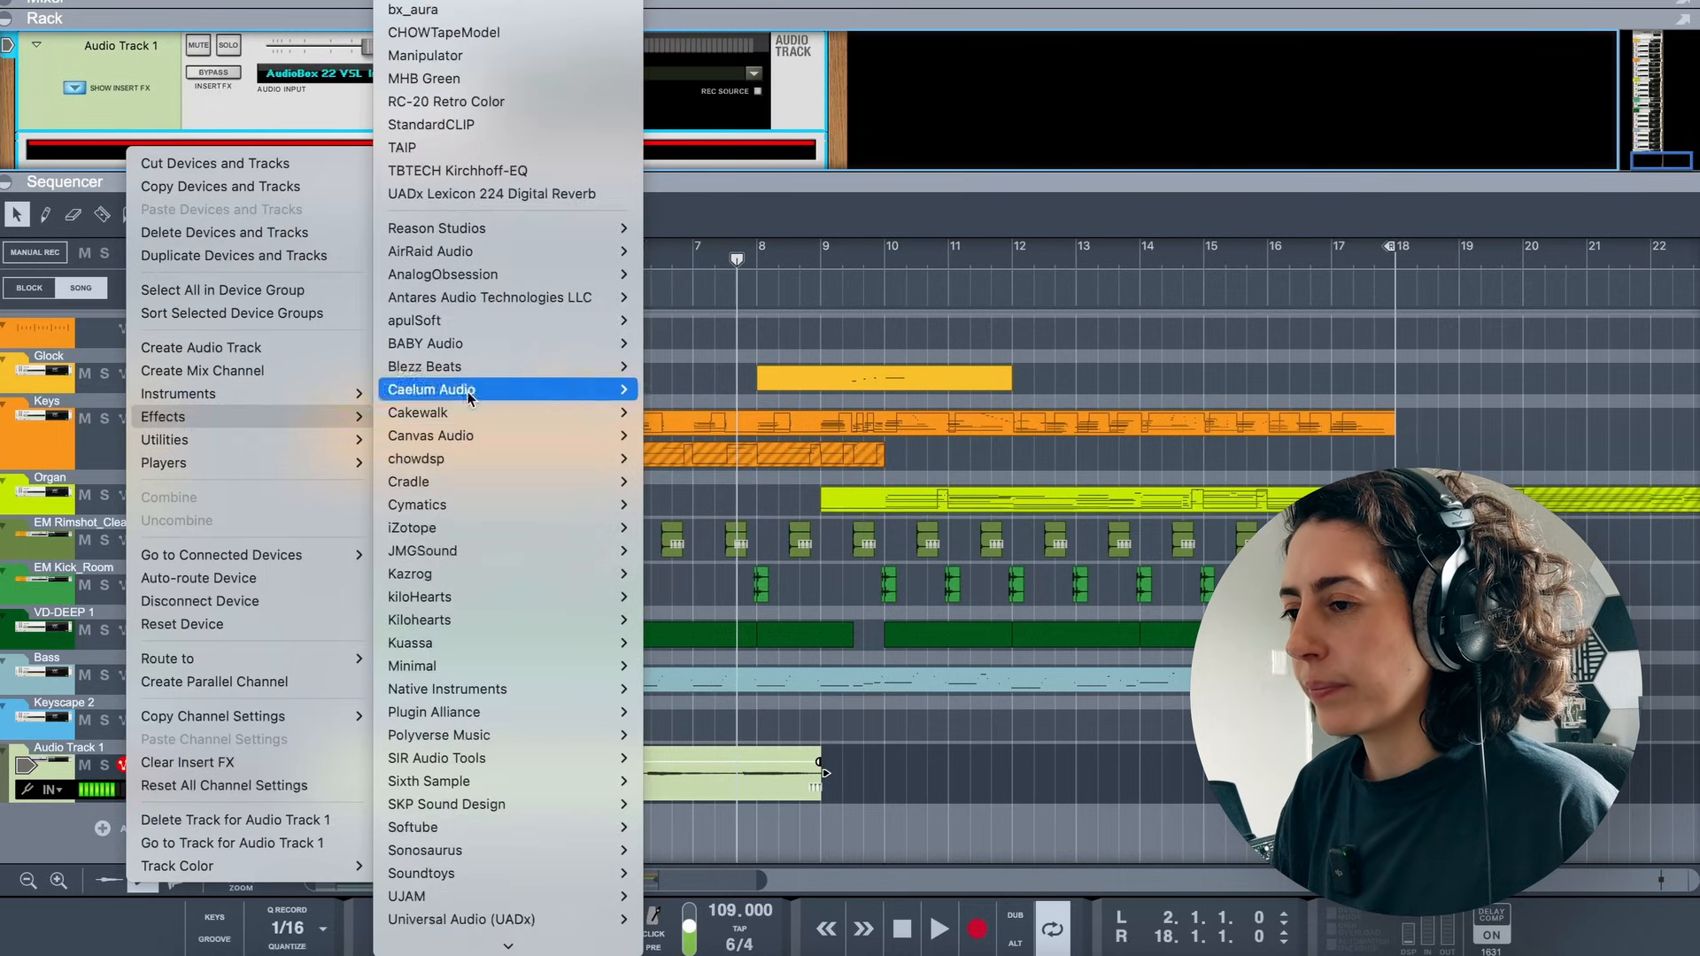
pyautogui.click(510, 55)
# Play Audio Track 1 from bar 2, set Manipulator's Formant to -4.00, and close the effect window
pyautogui.click(379, 256)
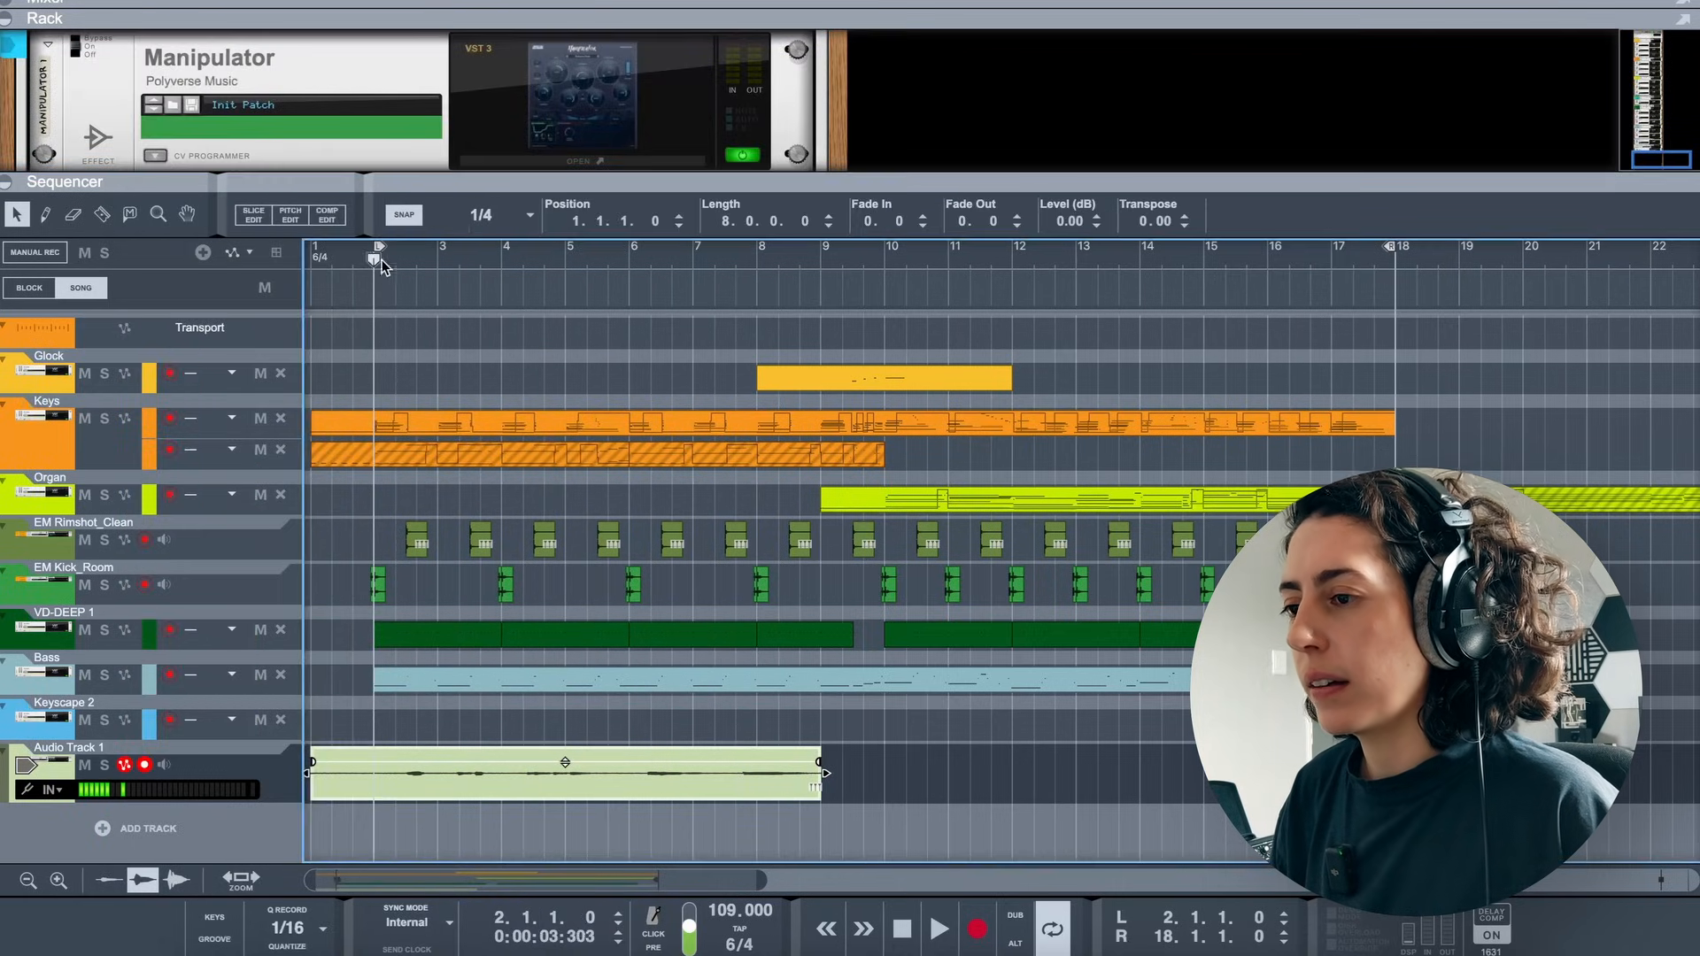
pyautogui.press('space')
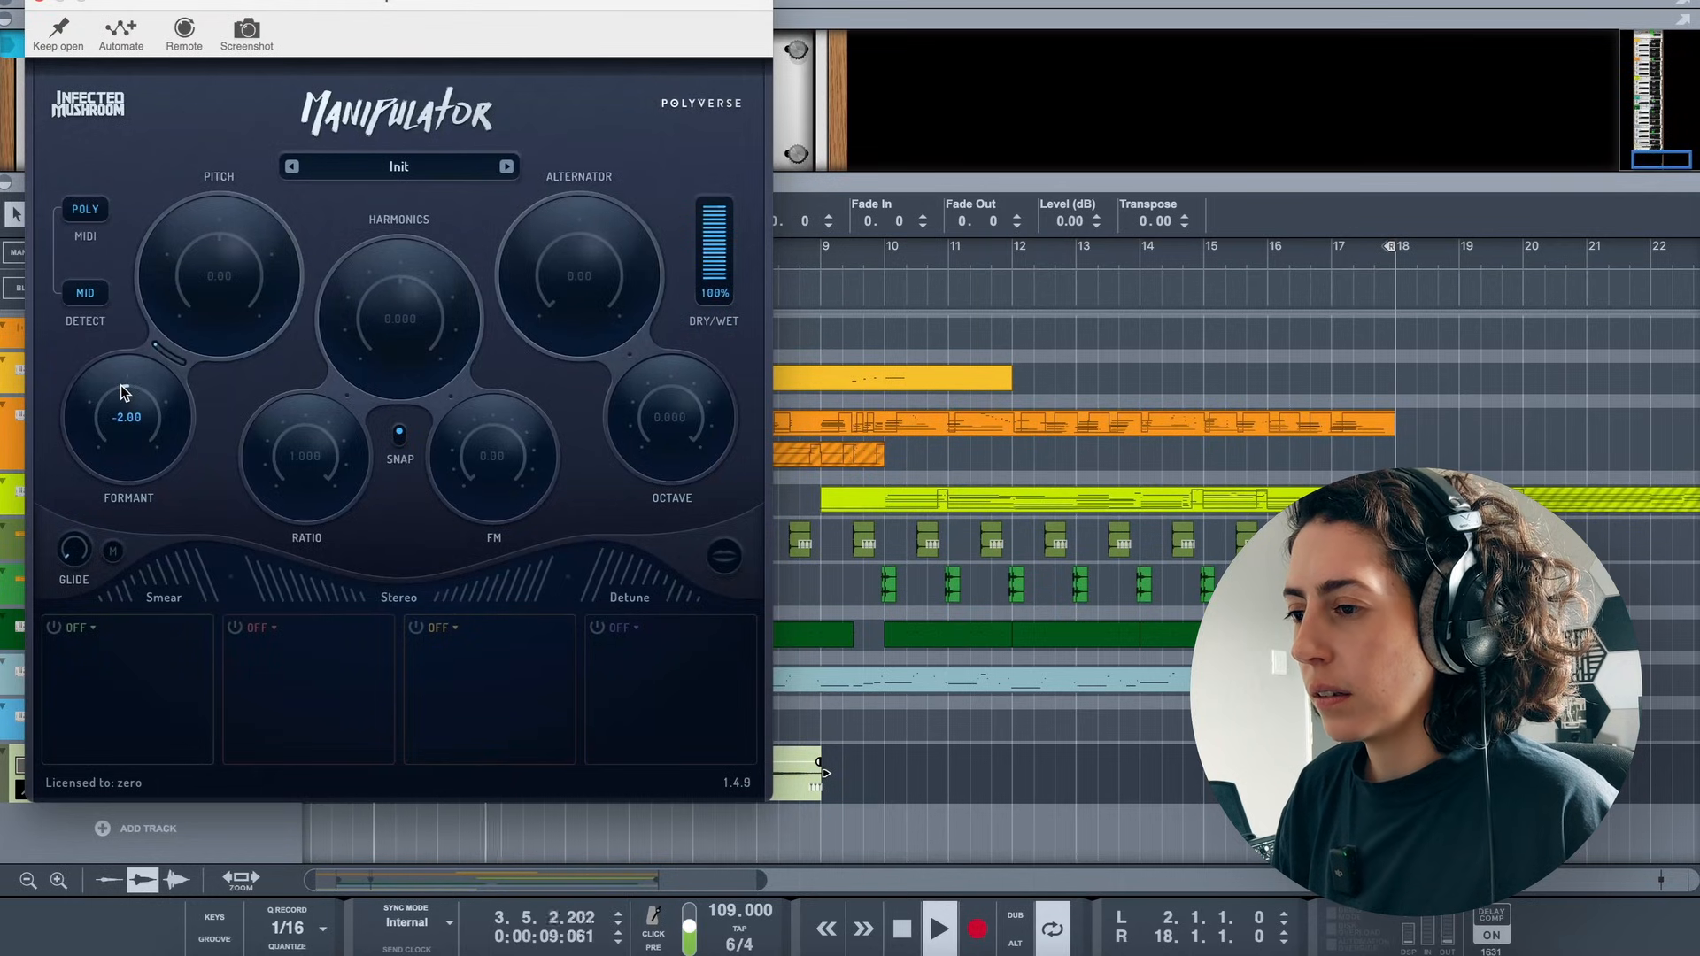
pyautogui.press('space')
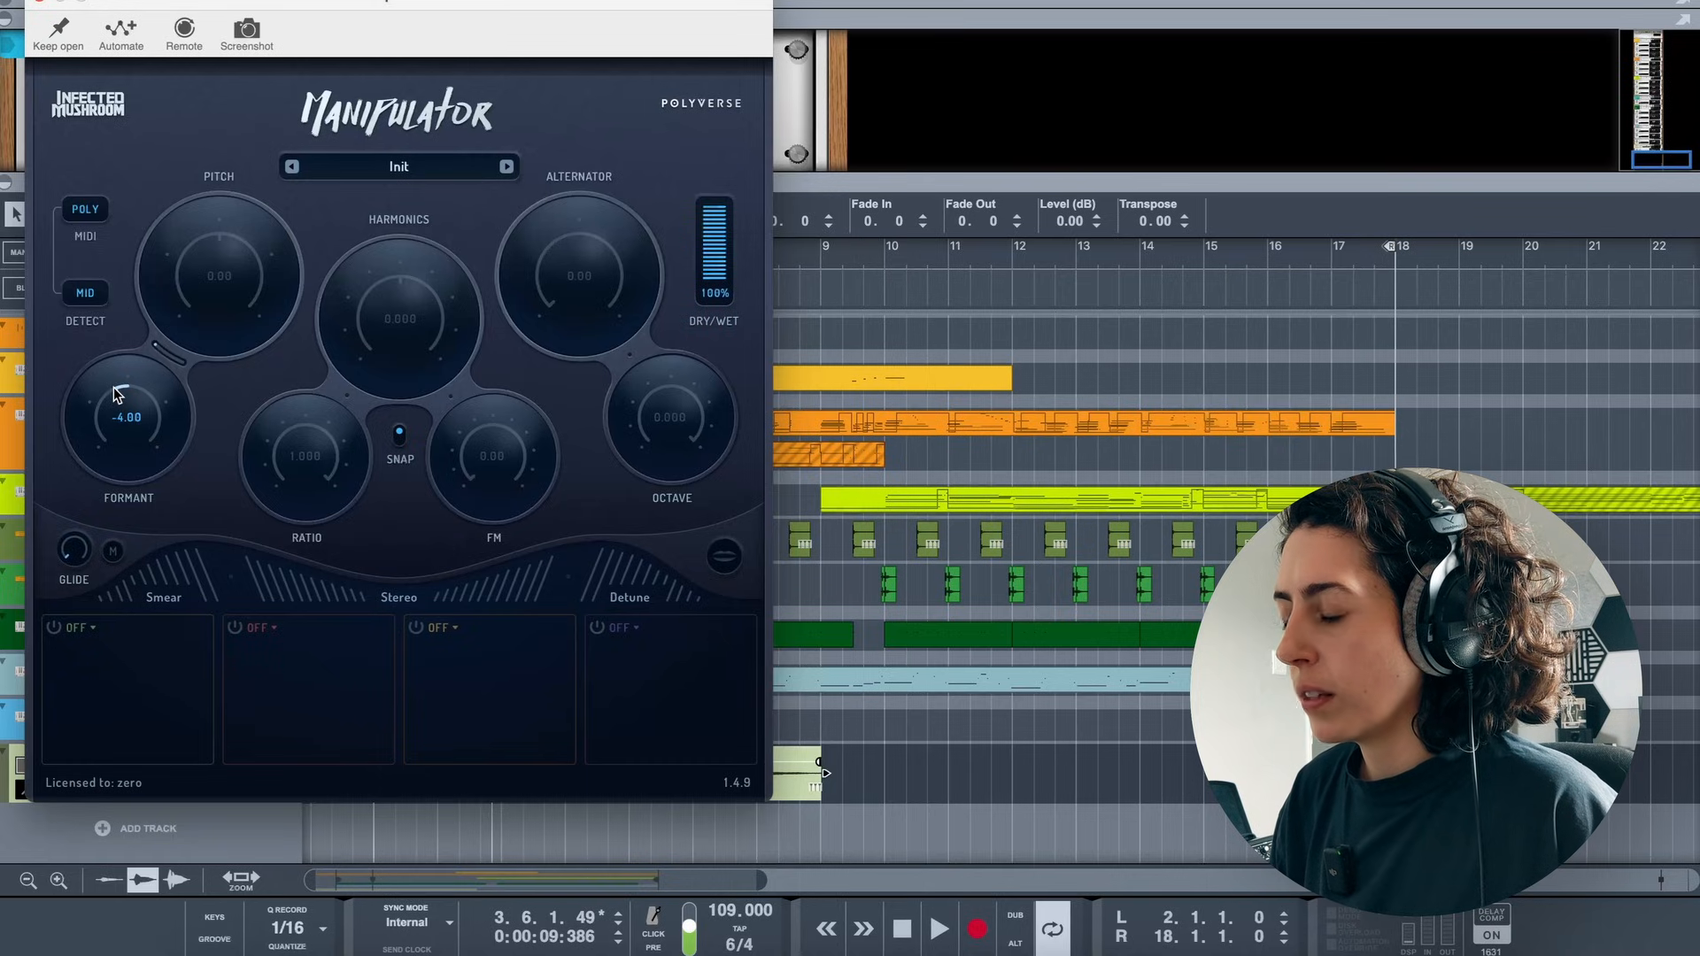
pyautogui.click(42, 3)
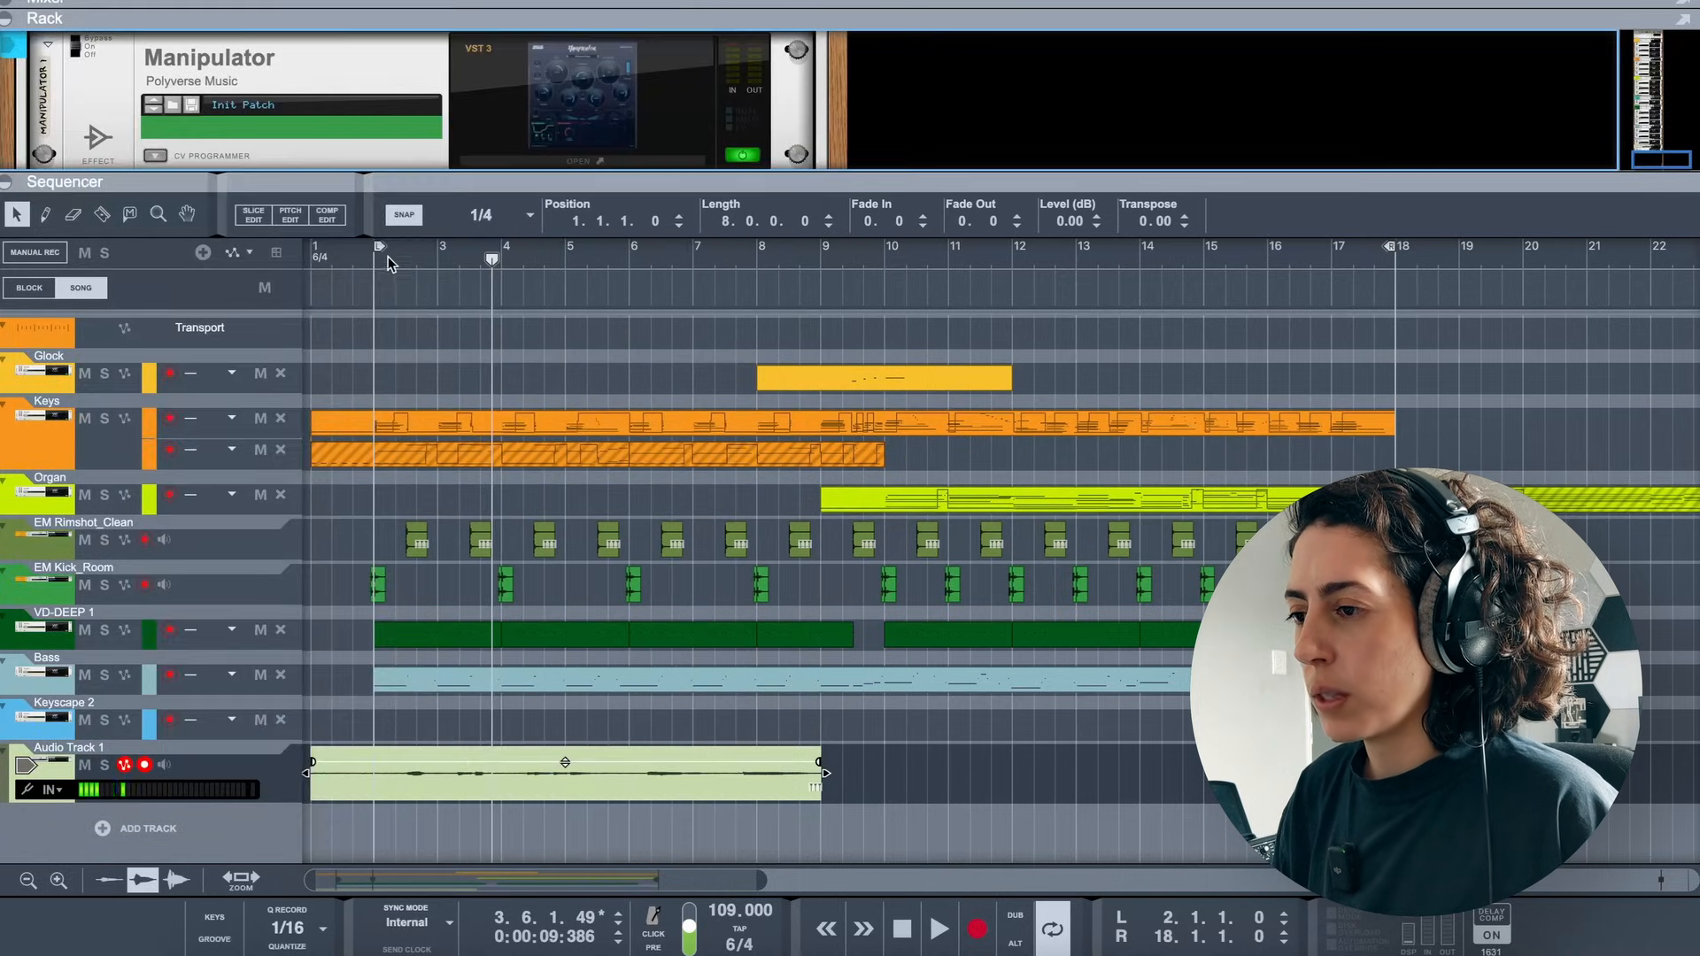
# Play again from bar 2, reopen Manipulator, and set its Pitch to 12.00
pyautogui.click(387, 257)
pyautogui.press('space')
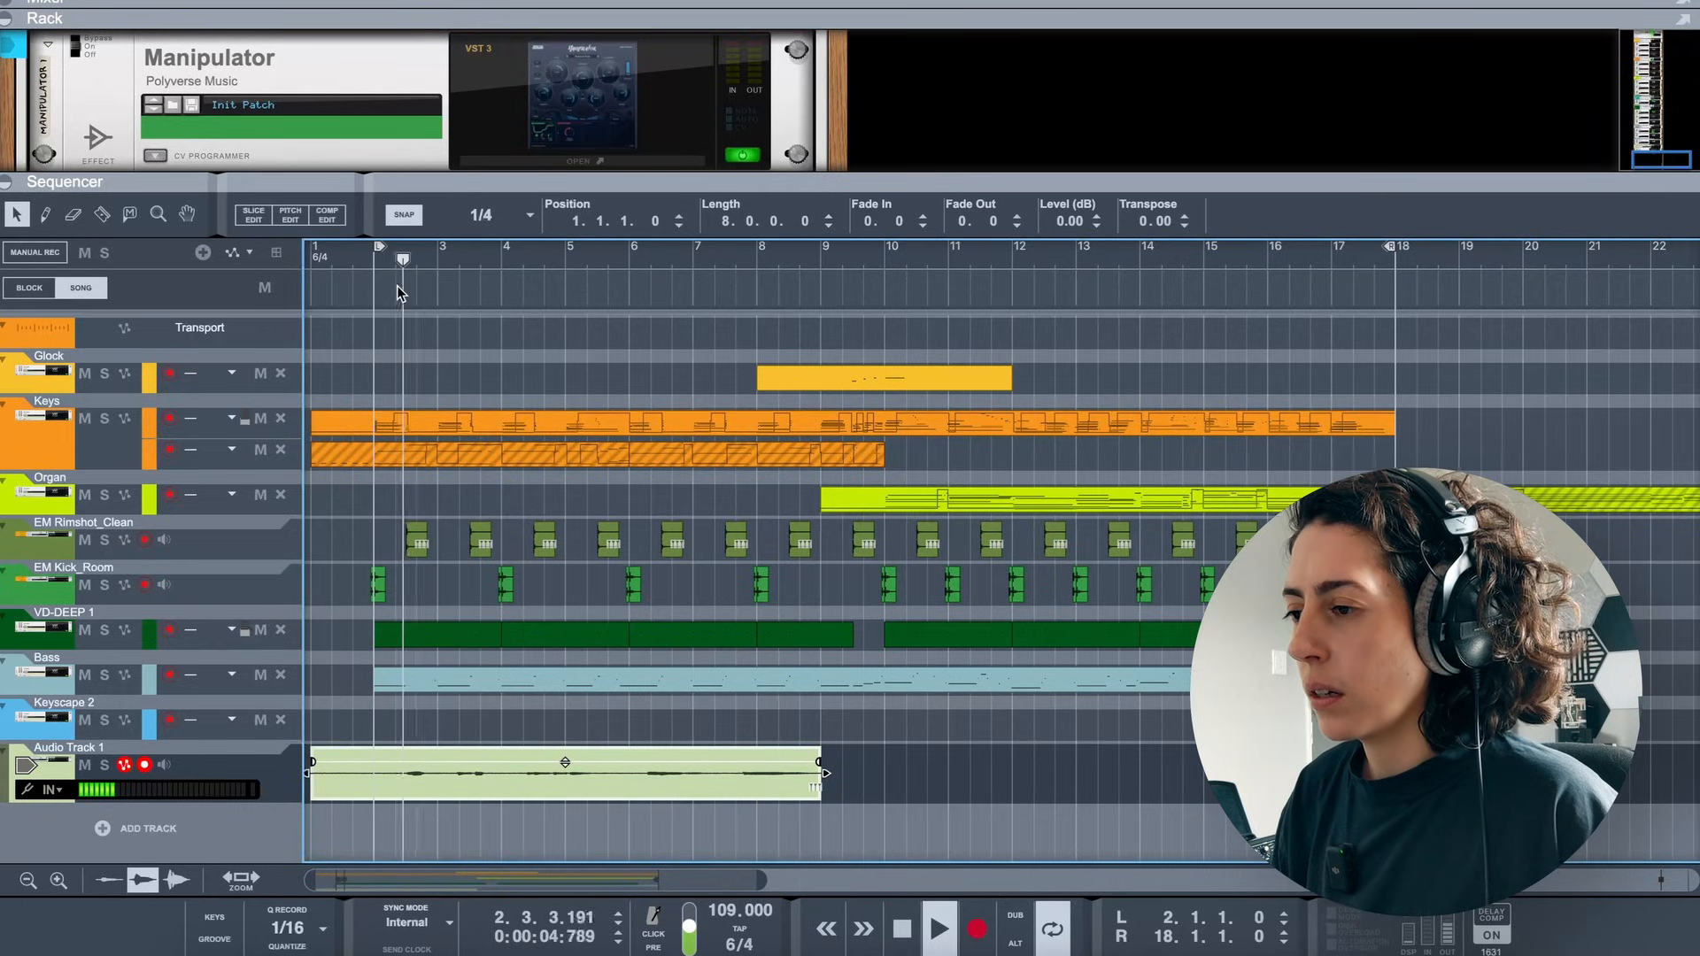
pyautogui.click(567, 120)
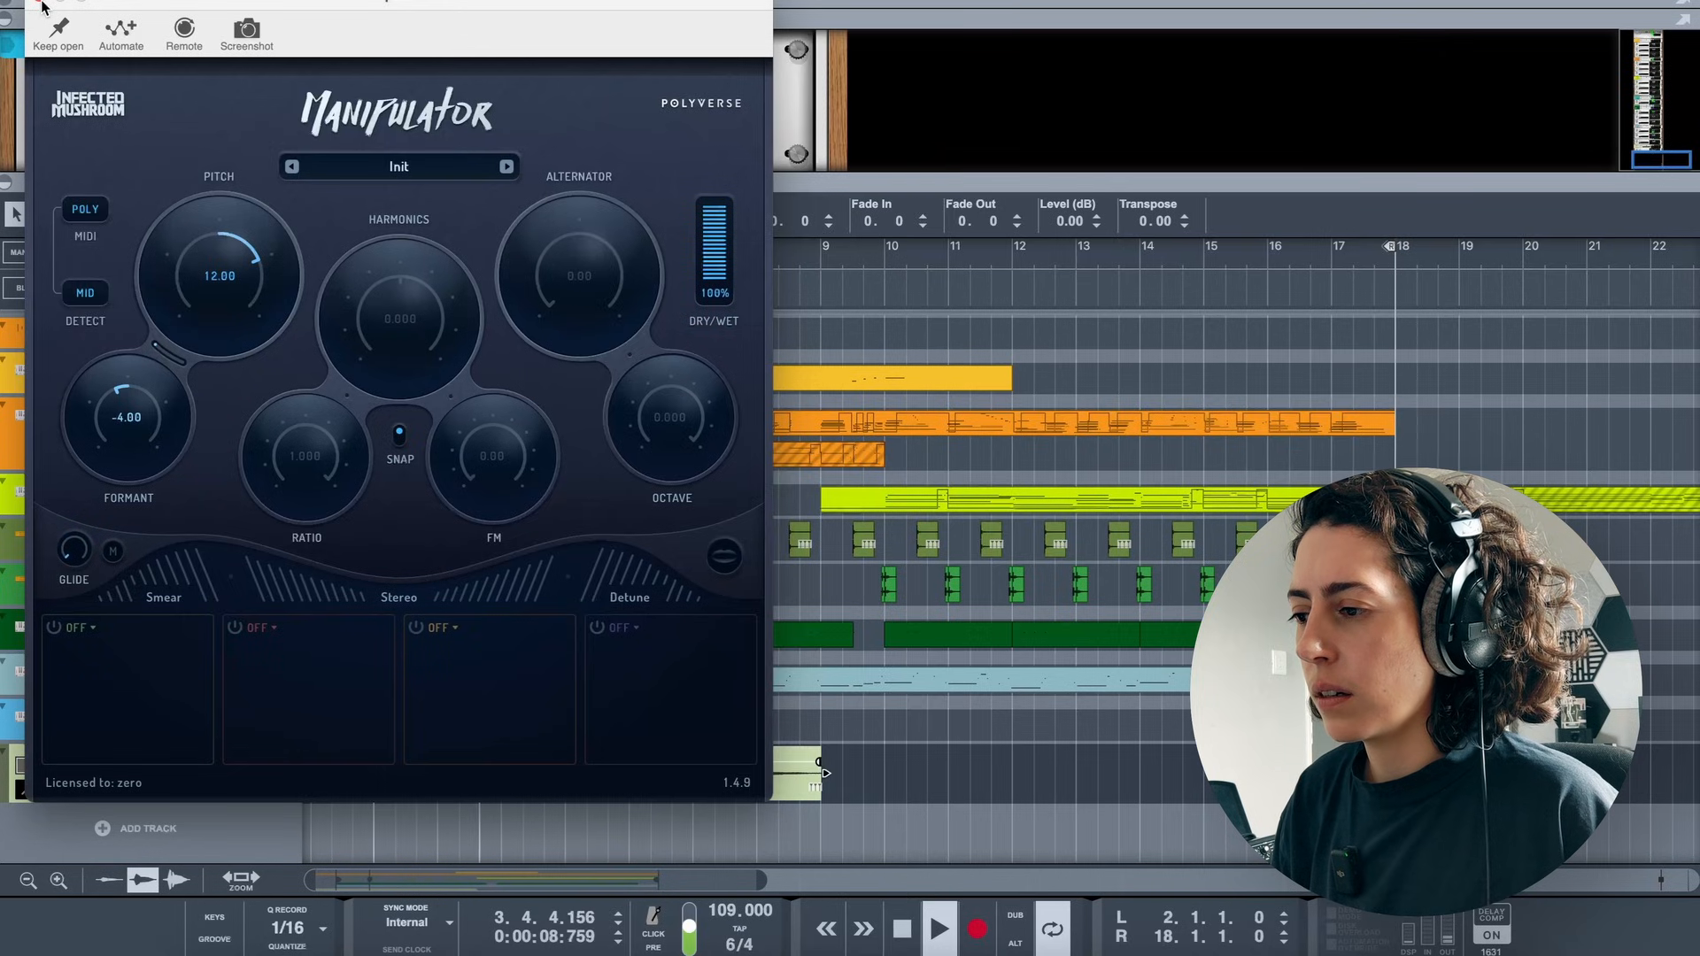
# Insert the bx_aura reverb after Manipulator on Audio Track 1 and set its Decay to 4.4 s
pyautogui.moveTo(463, 489)
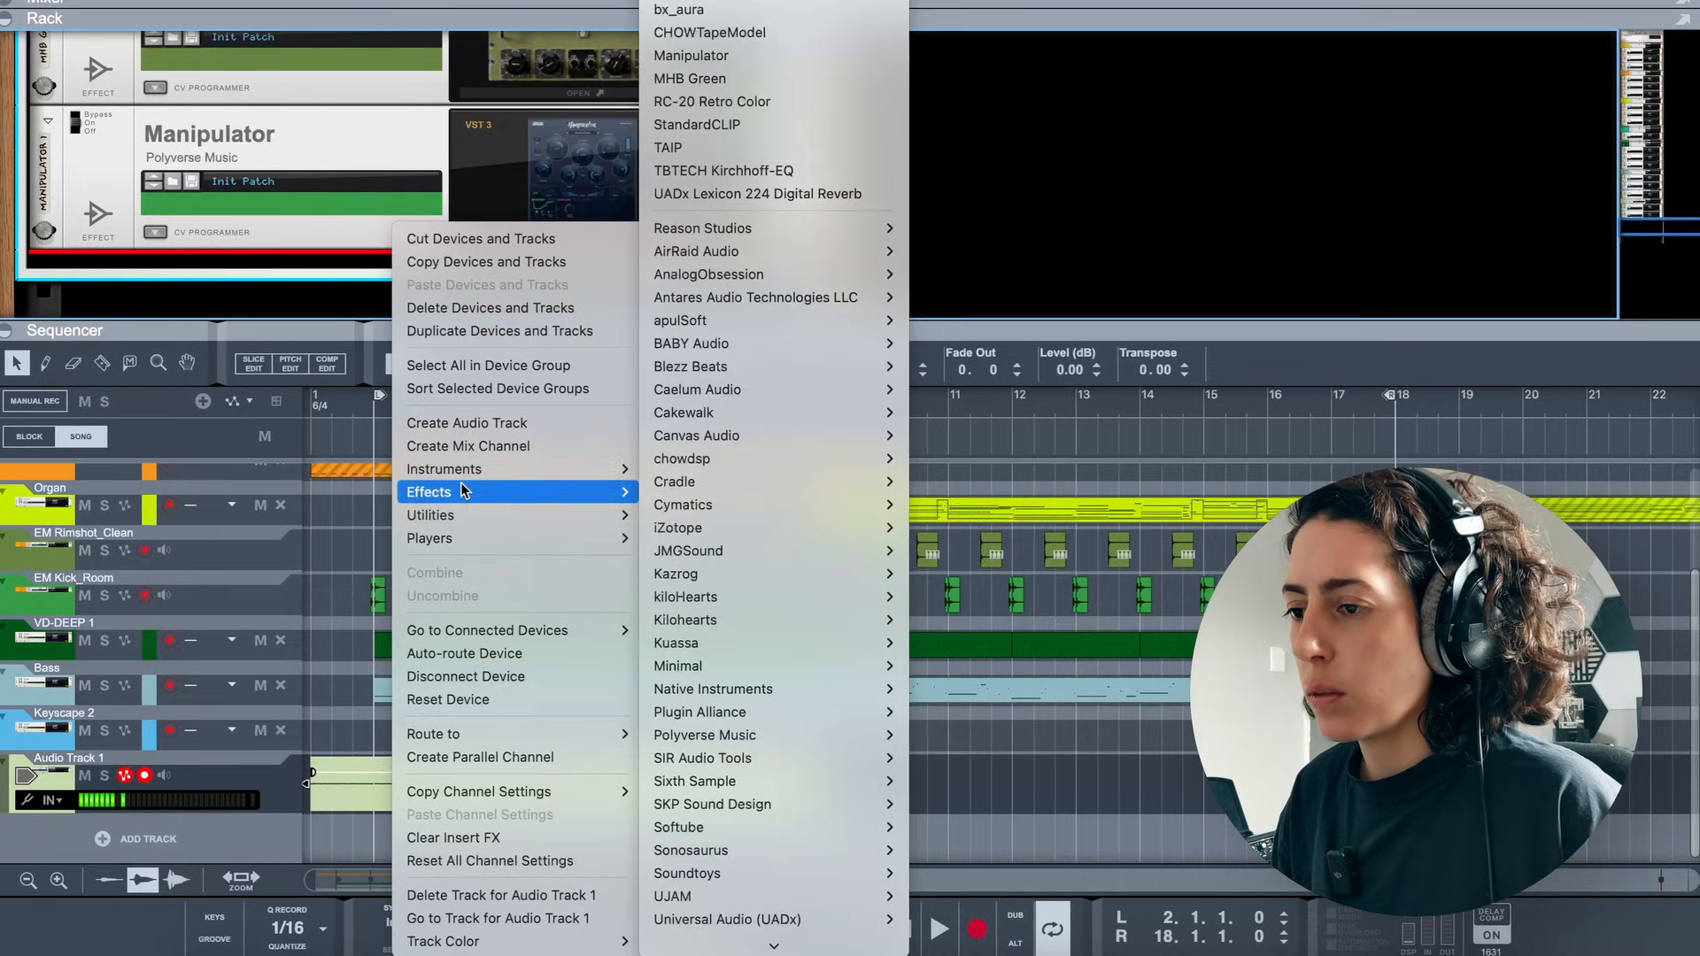
pyautogui.click(746, 11)
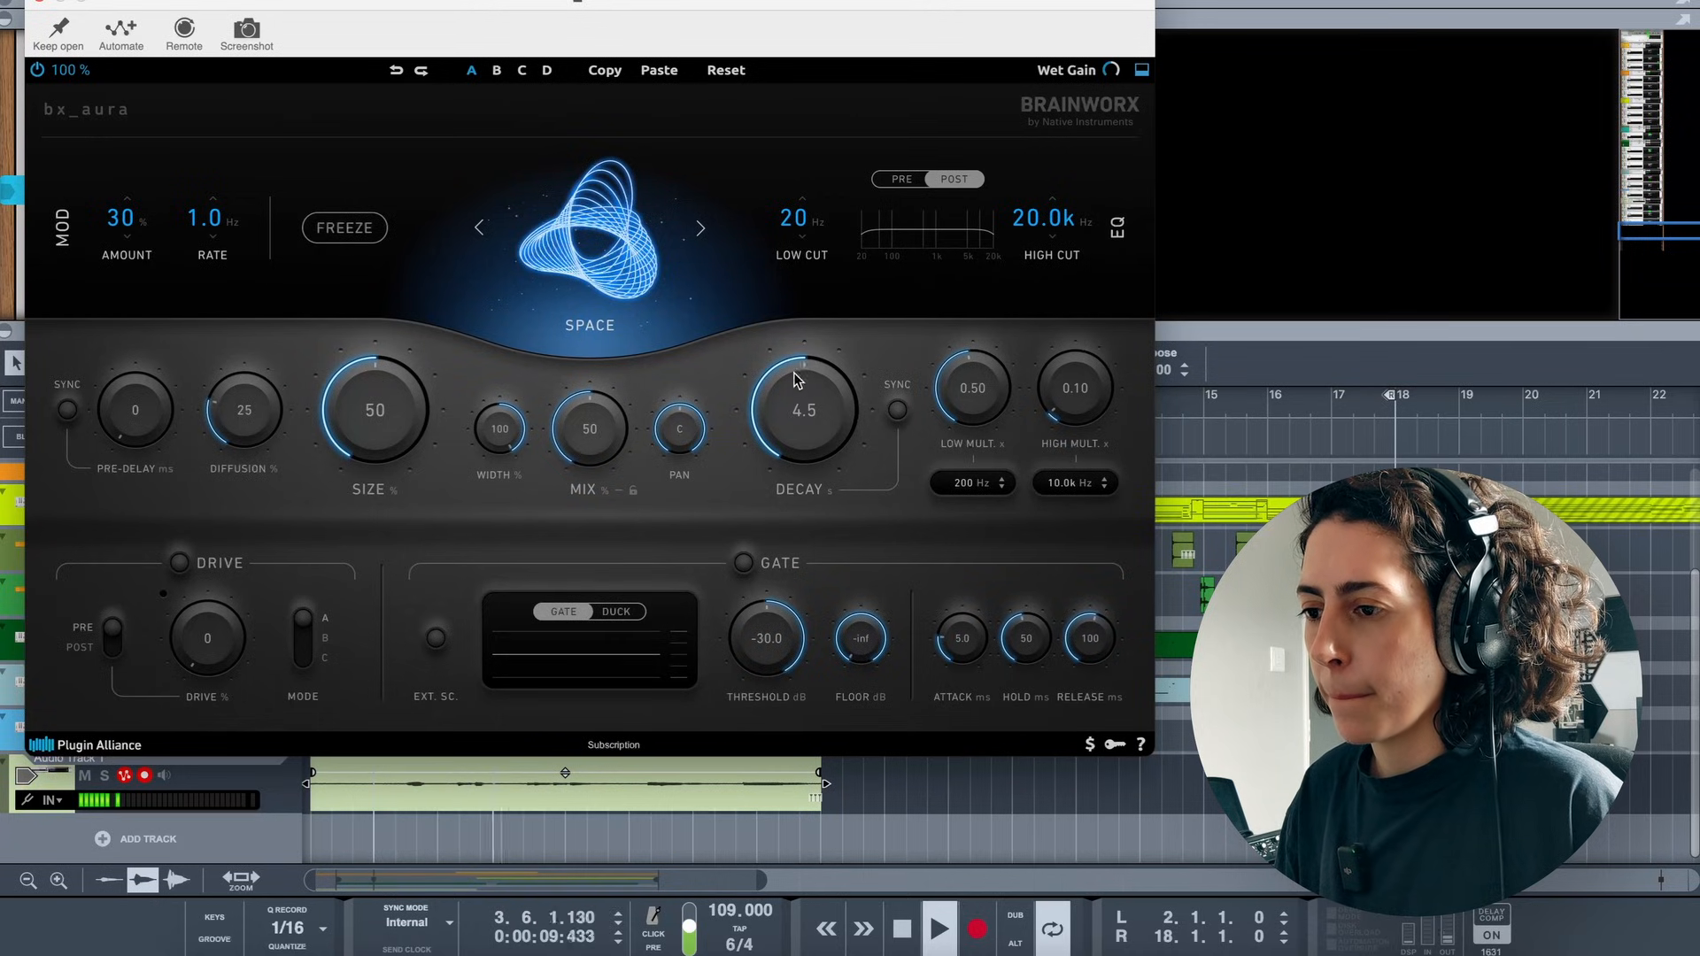
pyautogui.moveTo(797, 372); pyautogui.dragTo(793, 357)
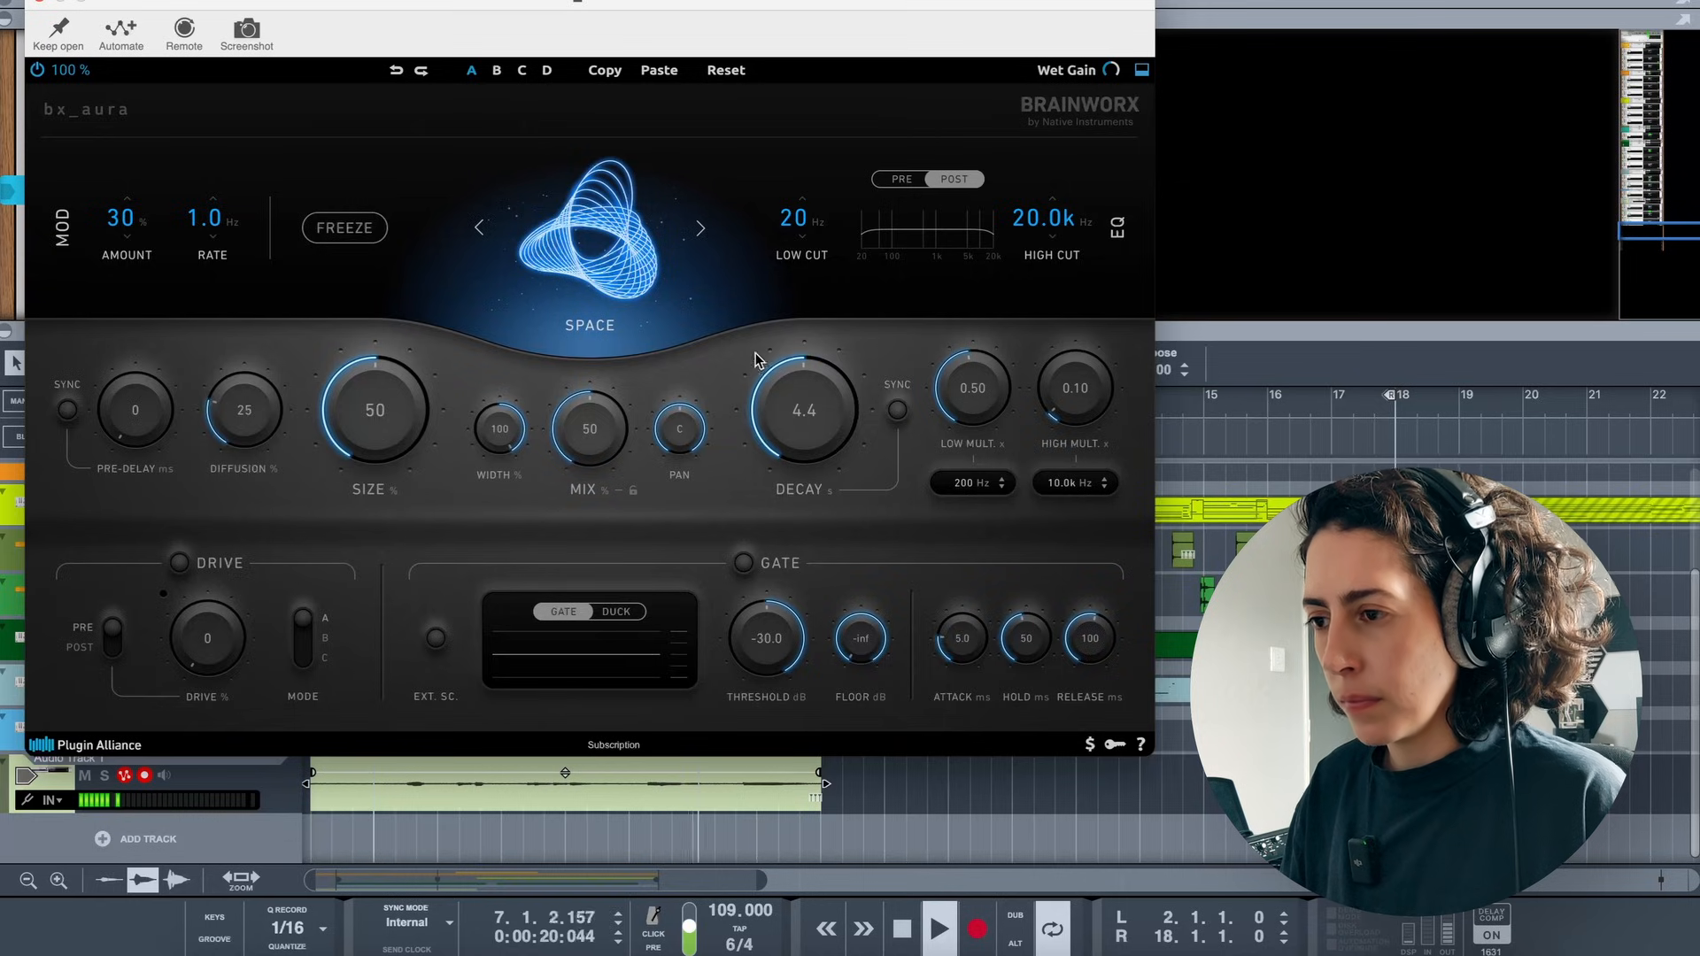
# Close the bx_aura window, split the Audio Track 1 clip in bars 3 and 7, and delete the section between the cuts
pyautogui.click(44, 4)
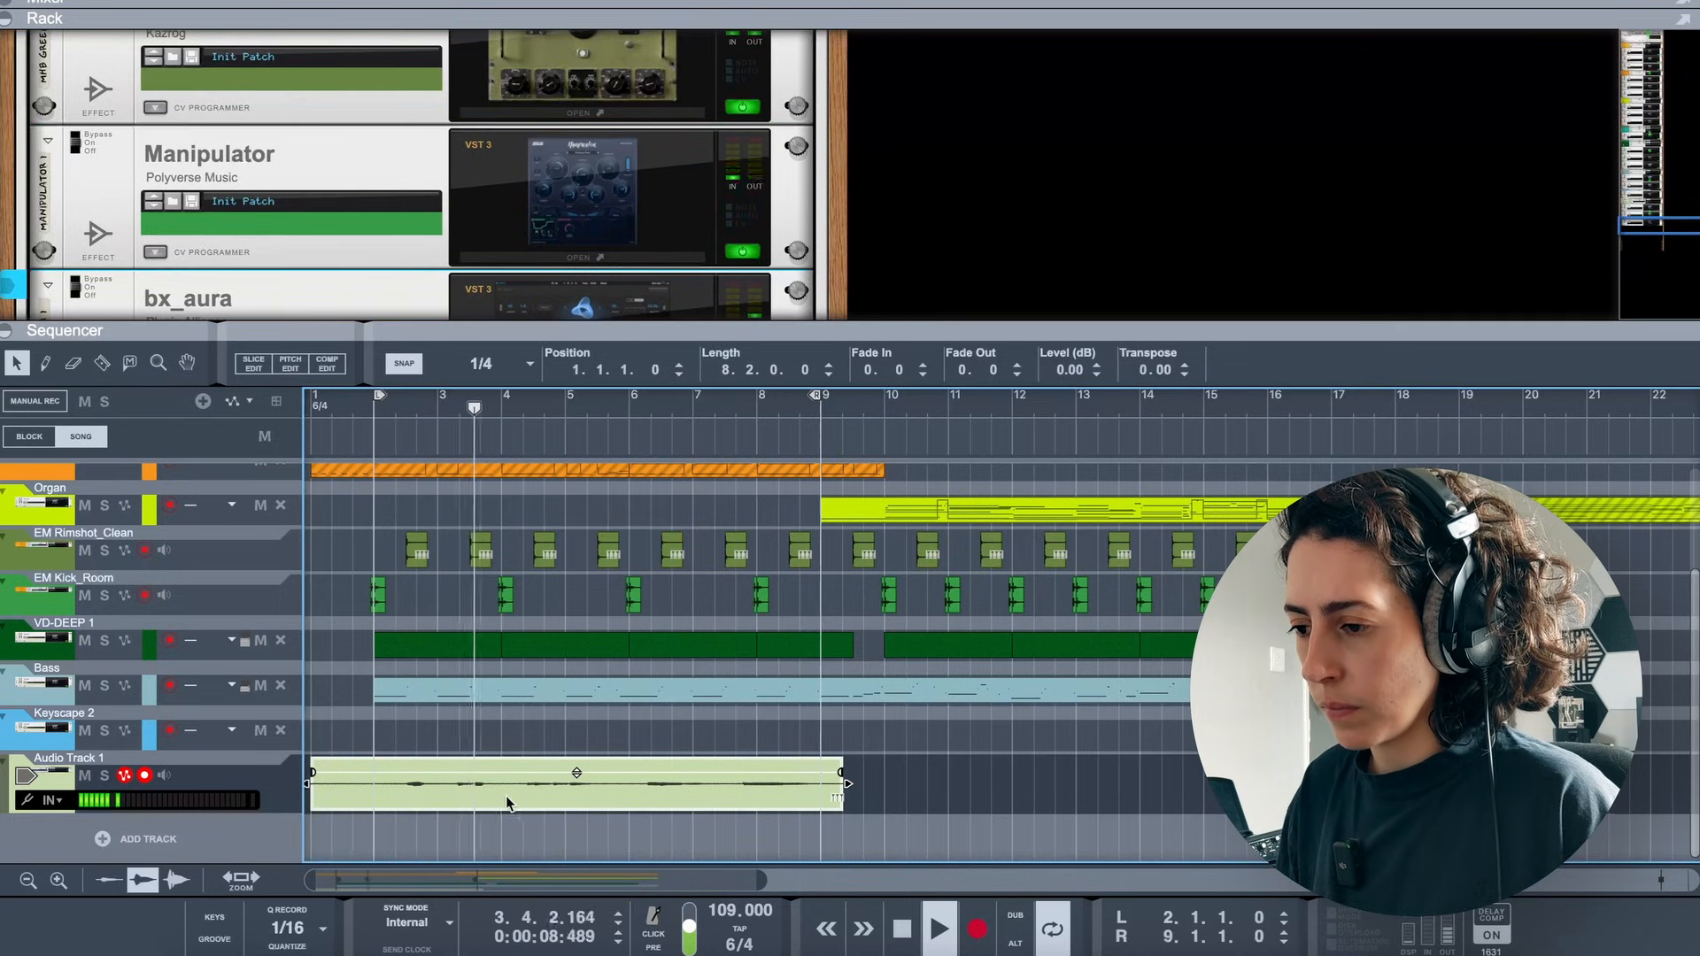
pyautogui.press('r')
pyautogui.click(450, 788)
pyautogui.press('q')
pyautogui.press('r')
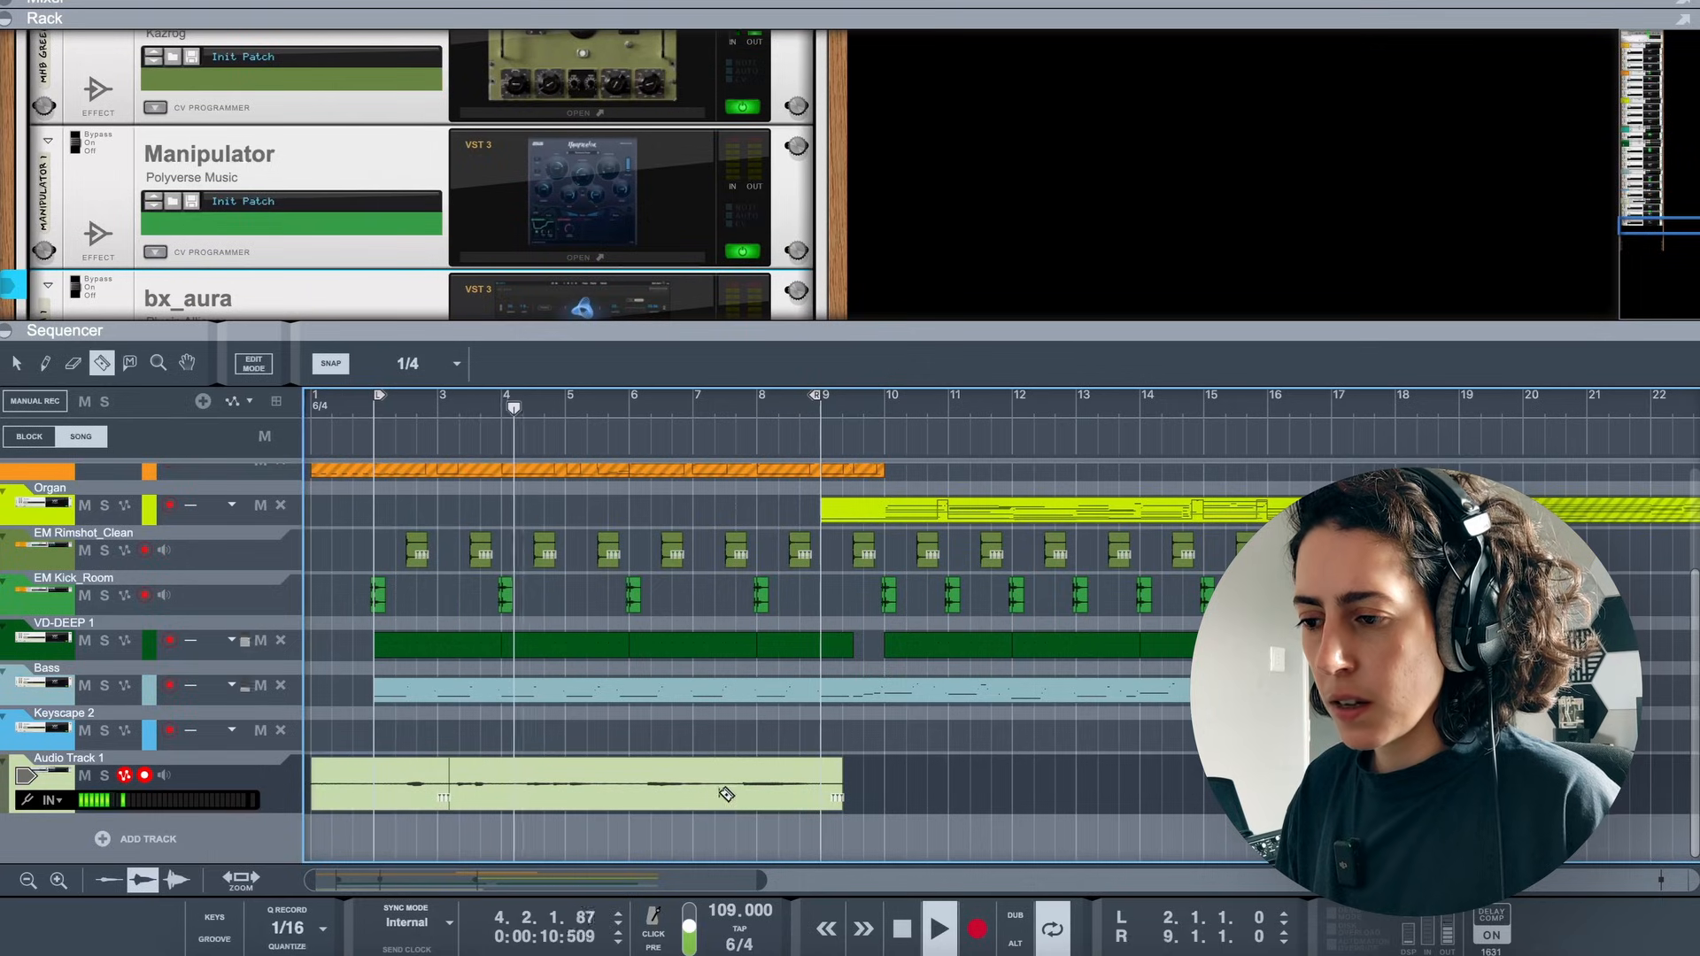
pyautogui.click(725, 793)
pyautogui.press('q')
pyautogui.click(591, 803)
pyautogui.press('Delete')
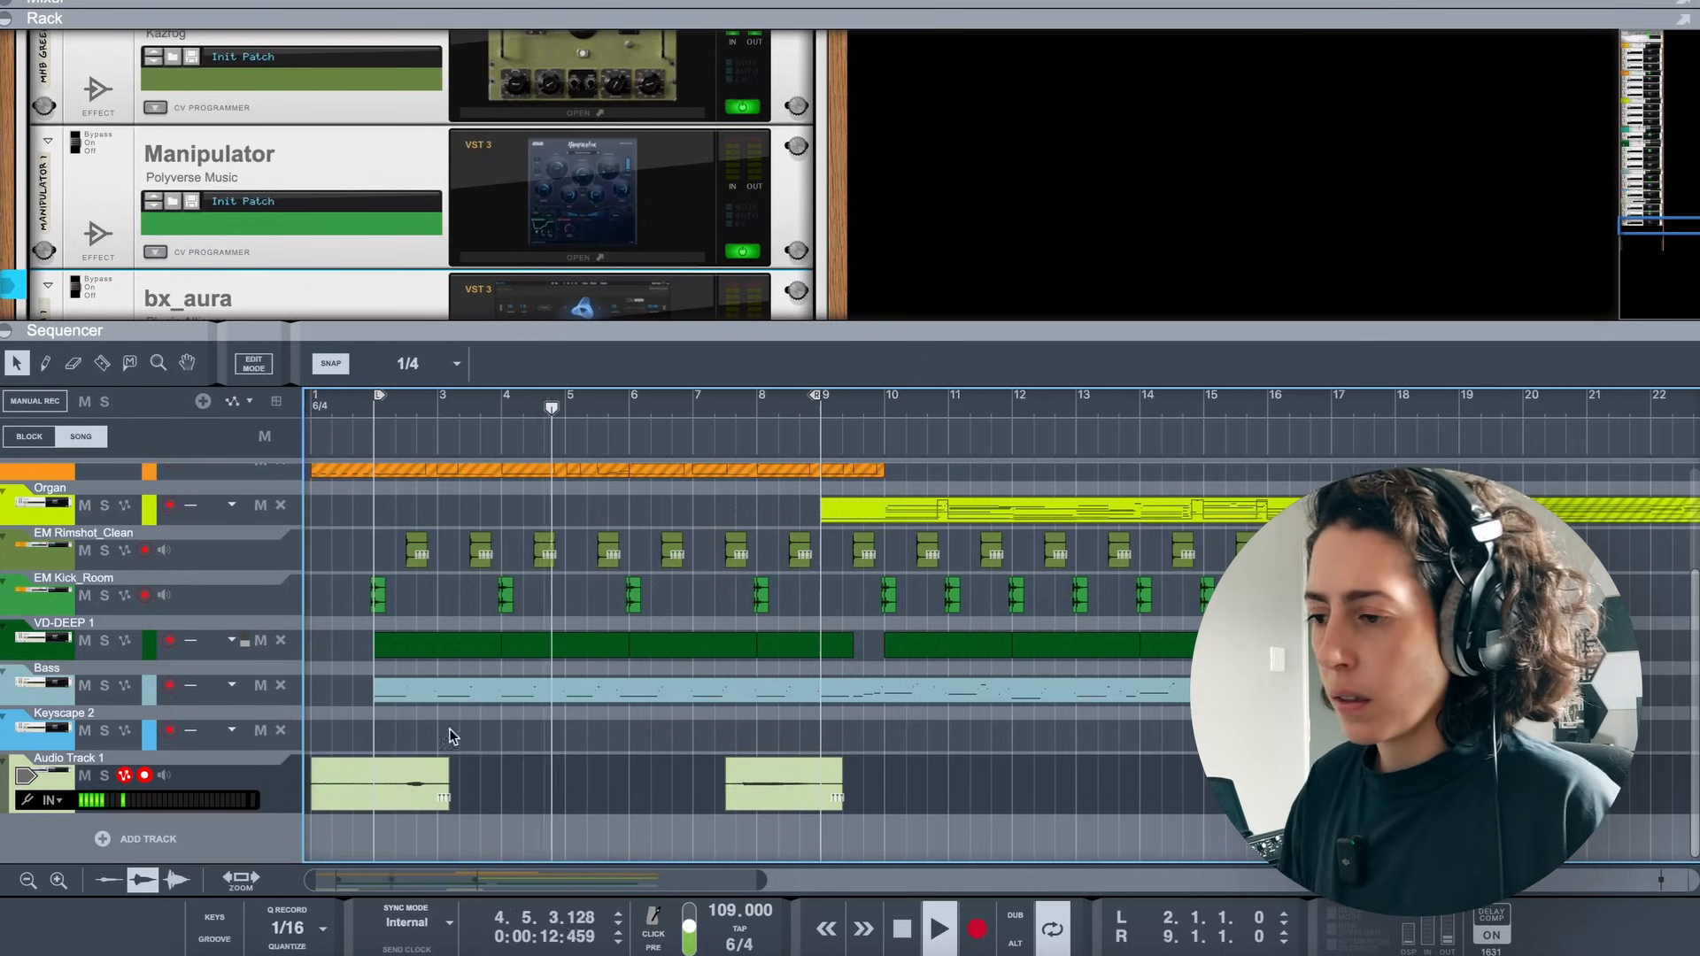
pyautogui.press('space')
pyautogui.press('space')
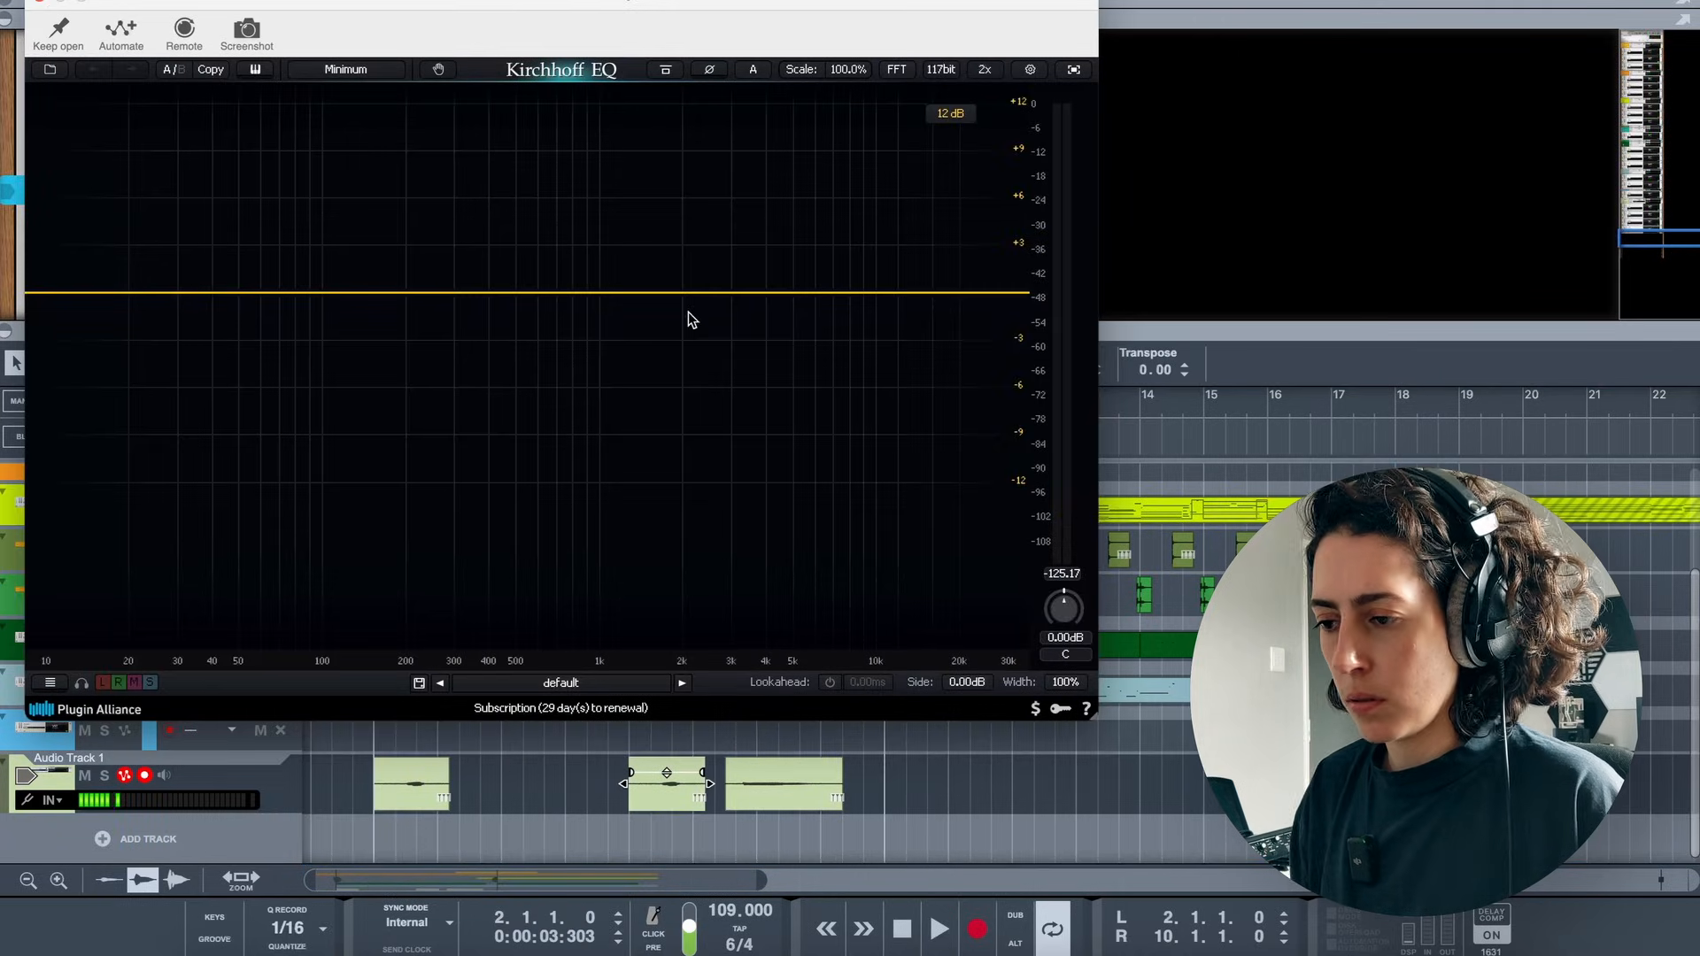
# Add a high-shelf cut in Kirchhoff-EQ at about 1.1 kHz with -8.9 dB gain, and close the EQ window
pyautogui.moveTo(750, 295); pyautogui.dragTo(632, 507)
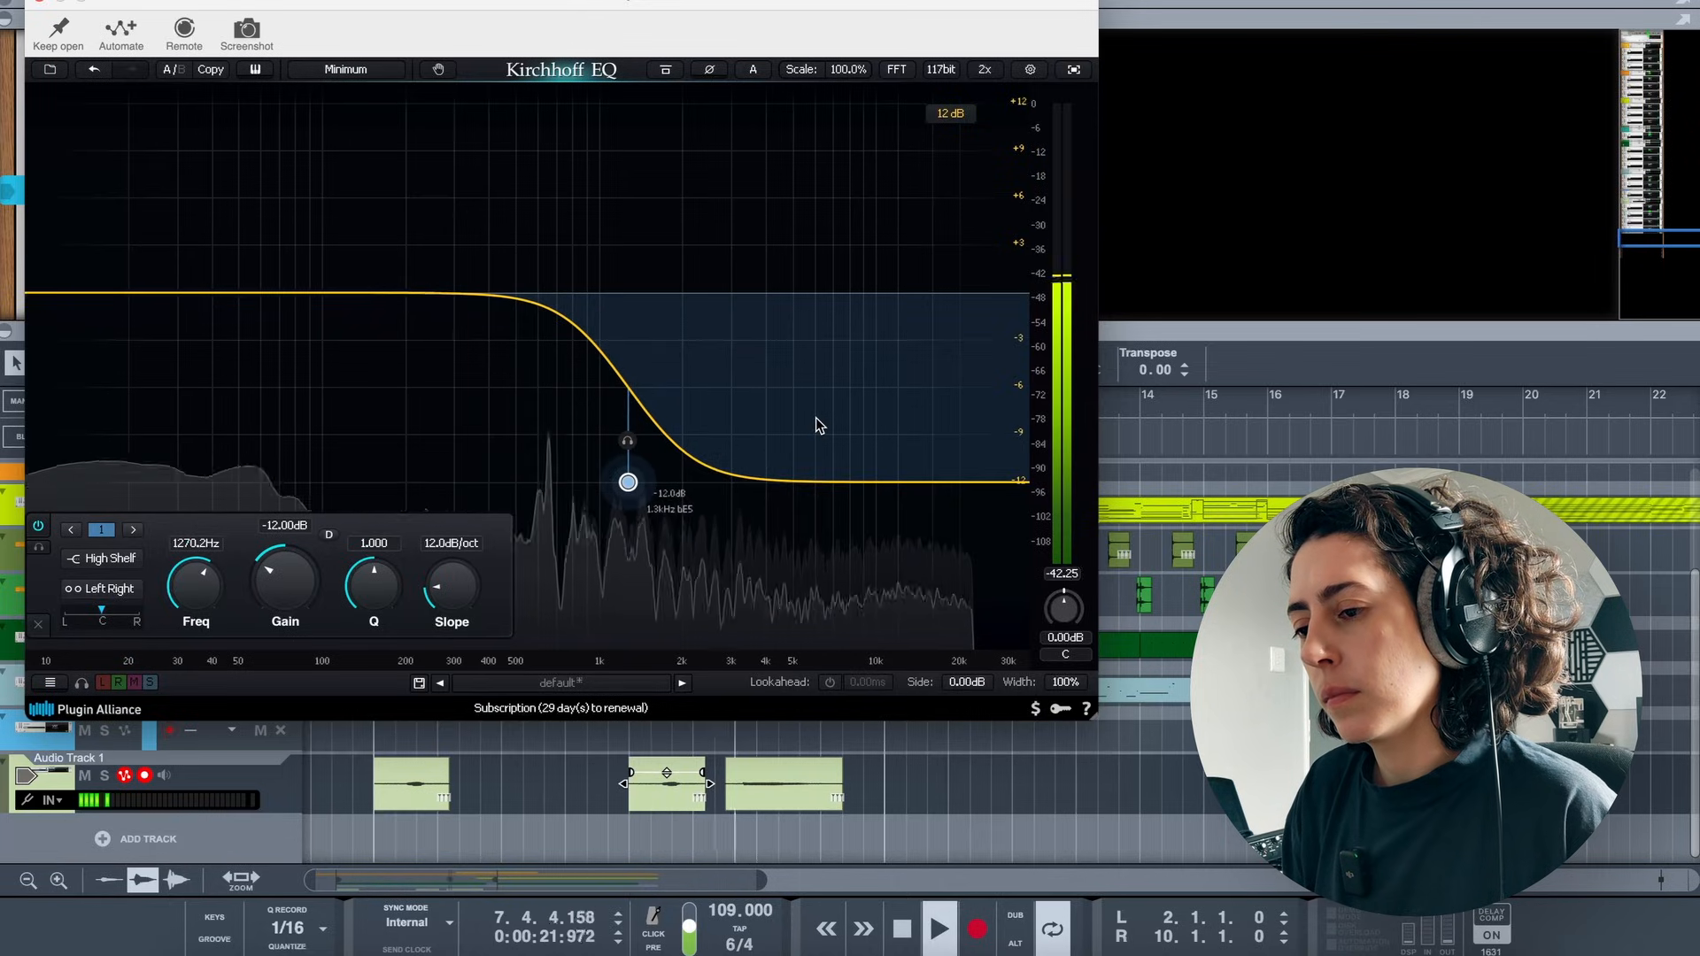
pyautogui.moveTo(627, 482); pyautogui.dragTo(612, 438)
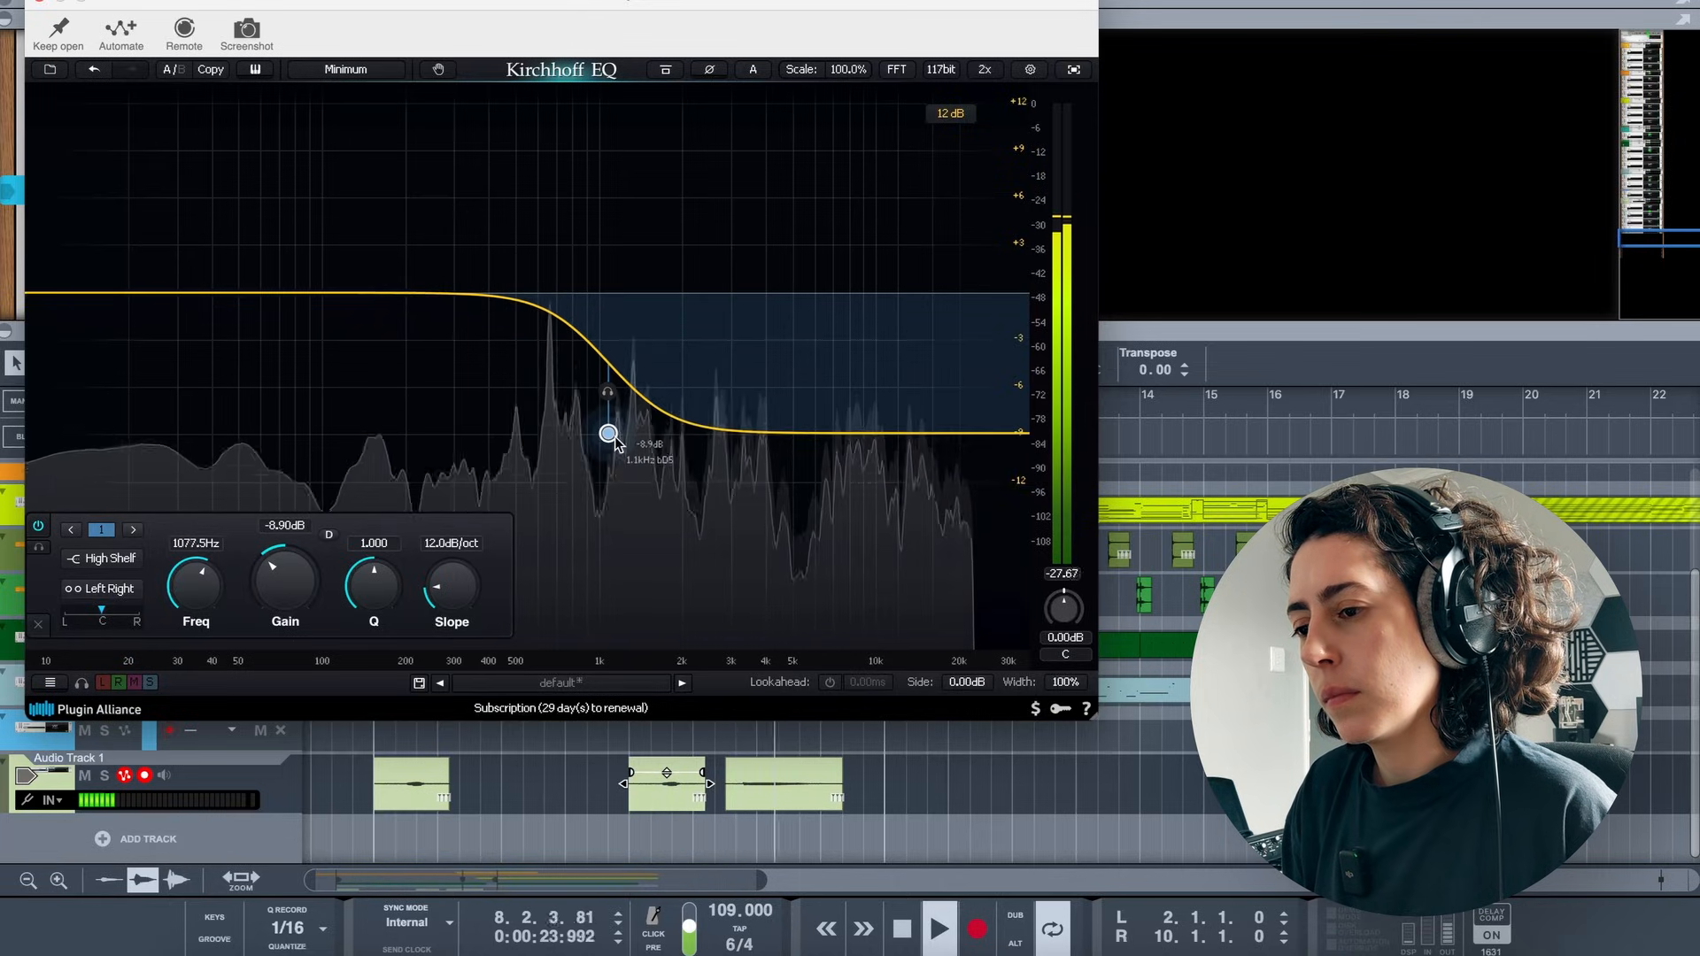
pyautogui.click(38, 2)
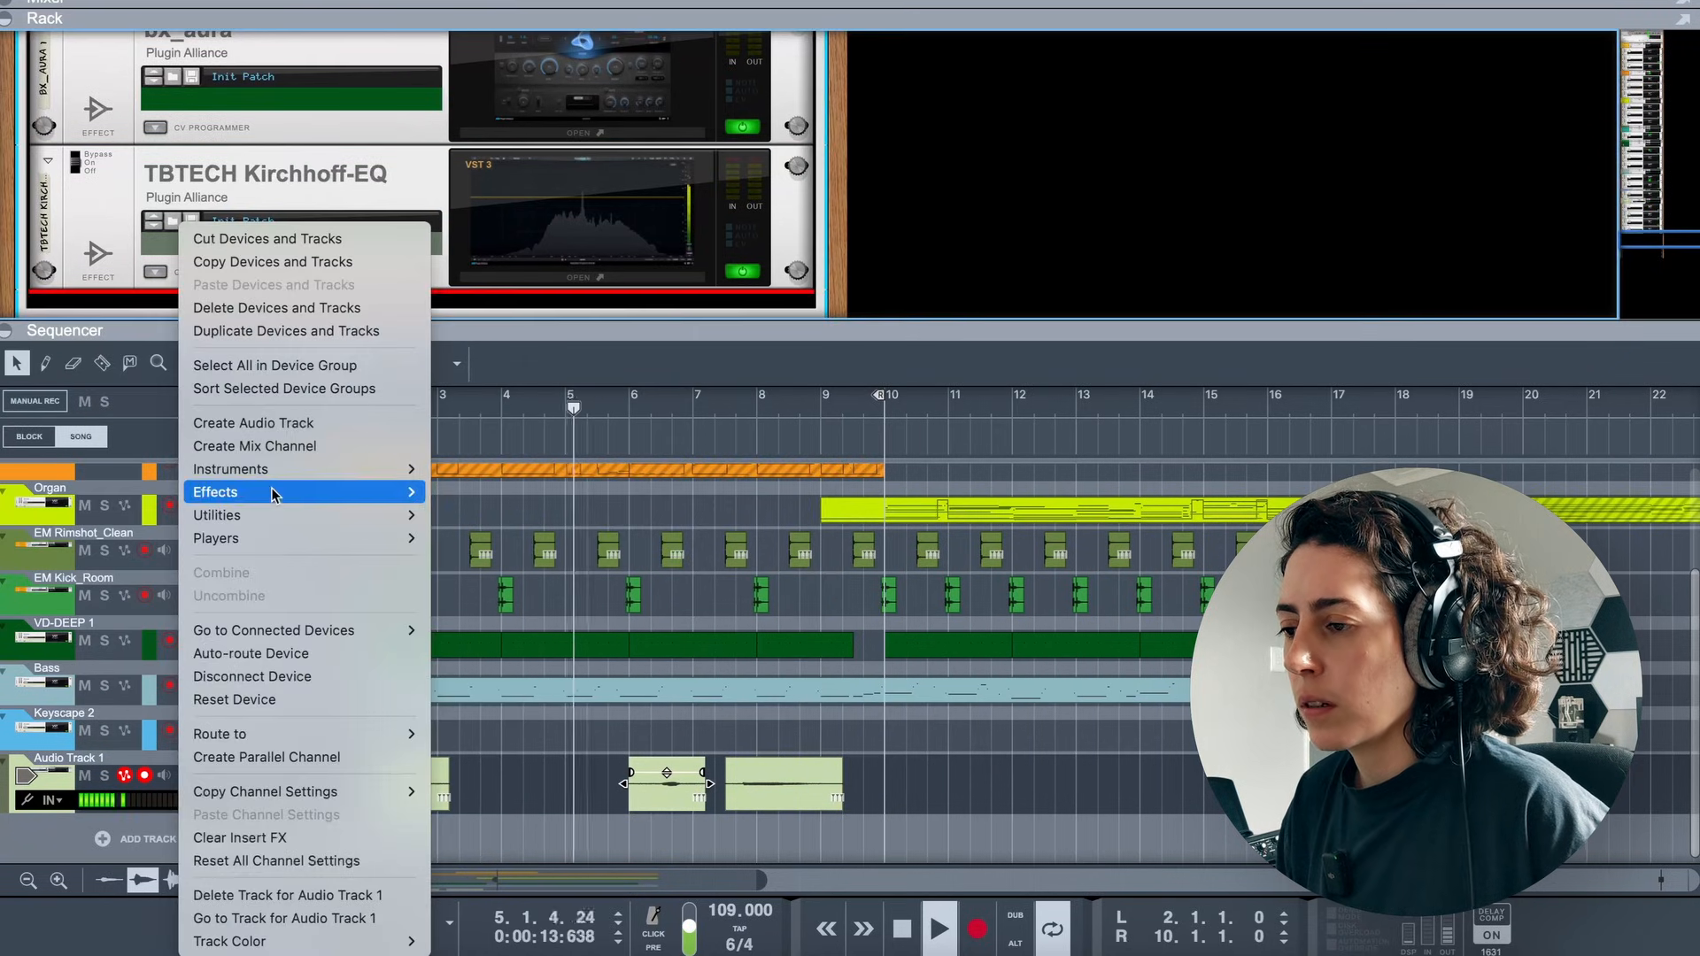
# Insert BABY Audio's Transit 2 effect after Kirchhoff-EQ on Audio Track 1 and raise its Macro amount
pyautogui.moveTo(274, 492)
pyautogui.moveTo(527, 279)
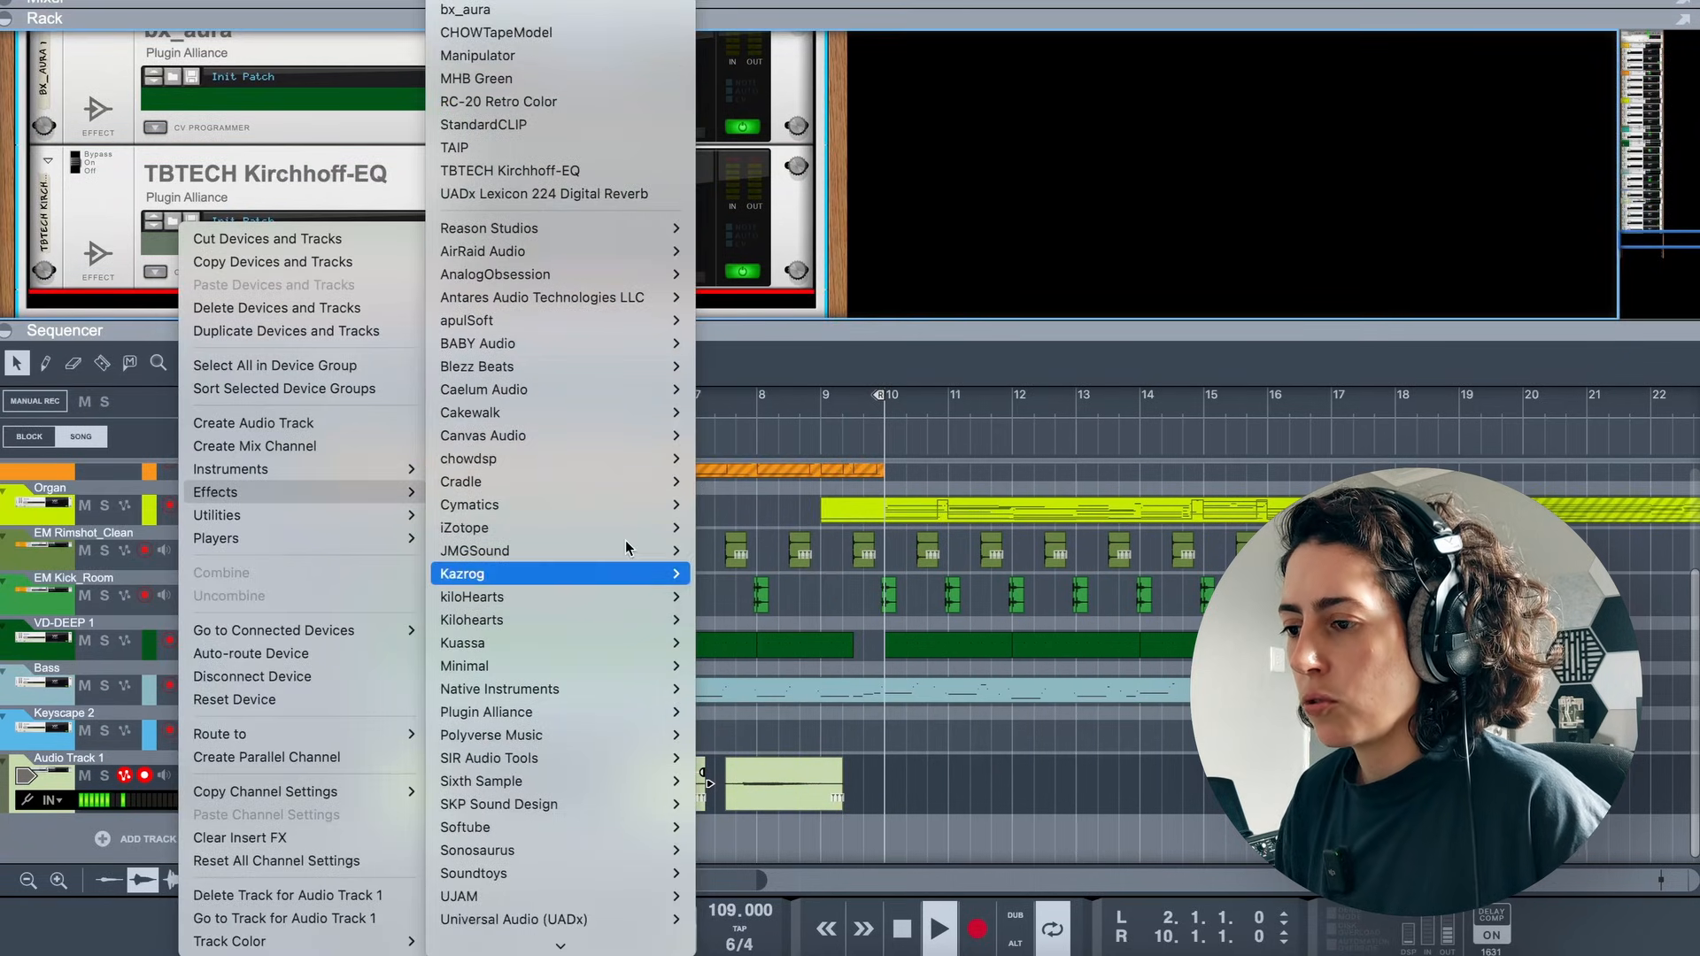
pyautogui.click(753, 459)
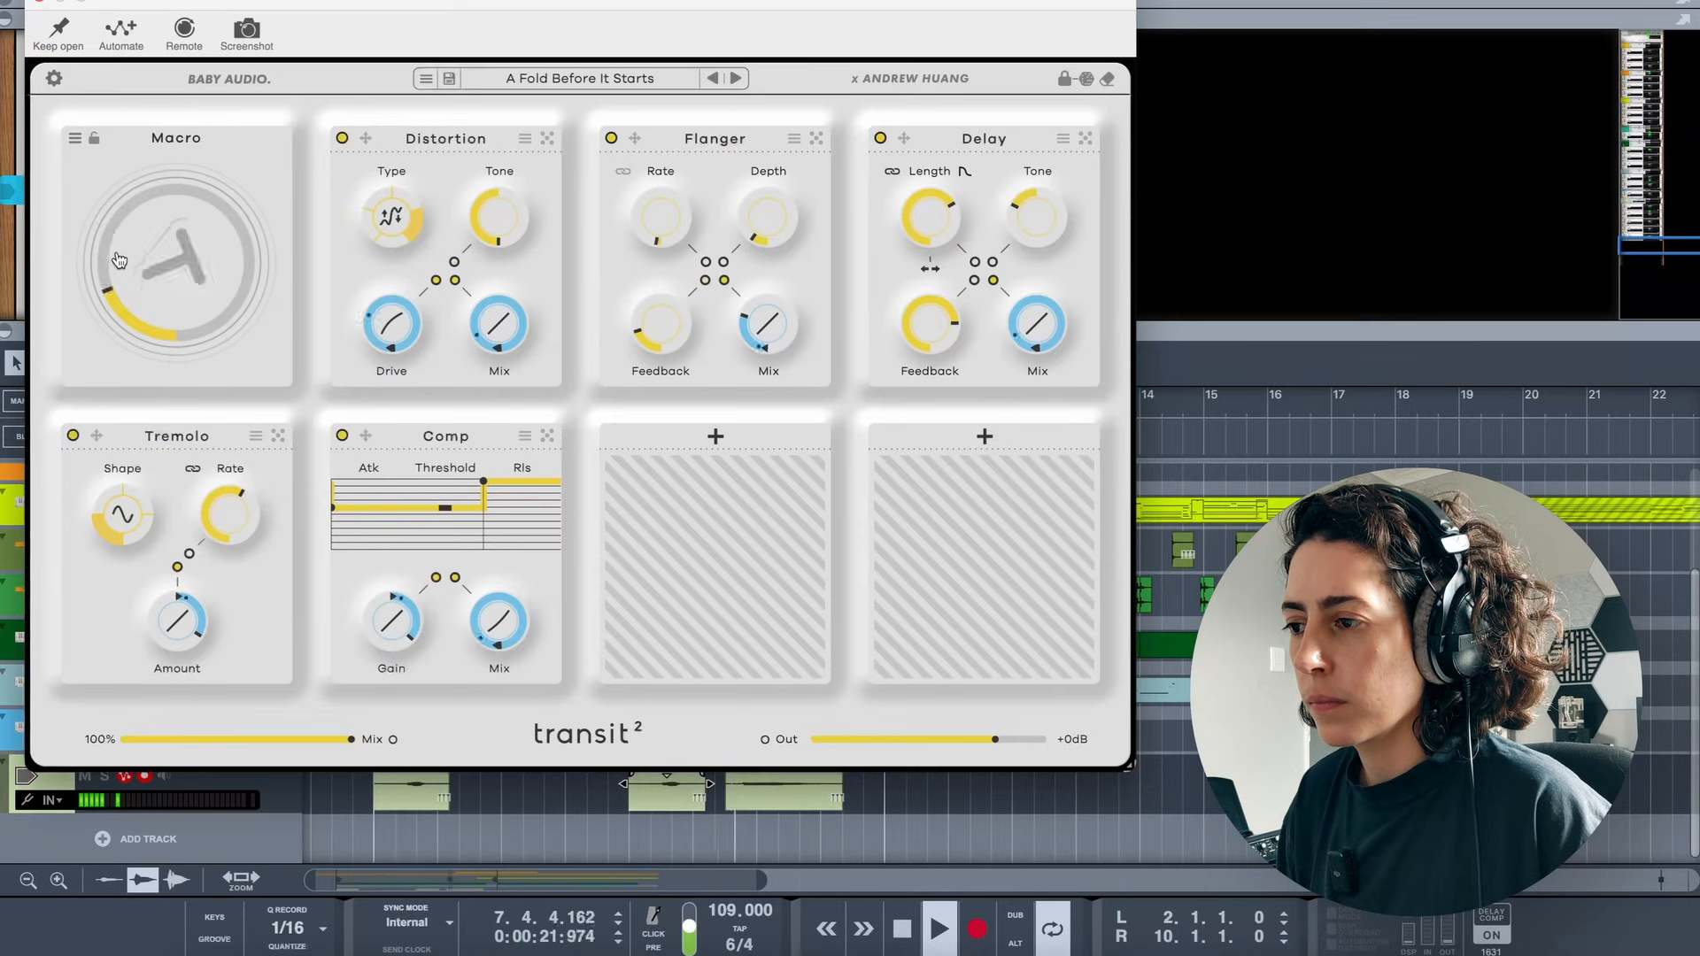
pyautogui.moveTo(118, 260); pyautogui.dragTo(116, 210)
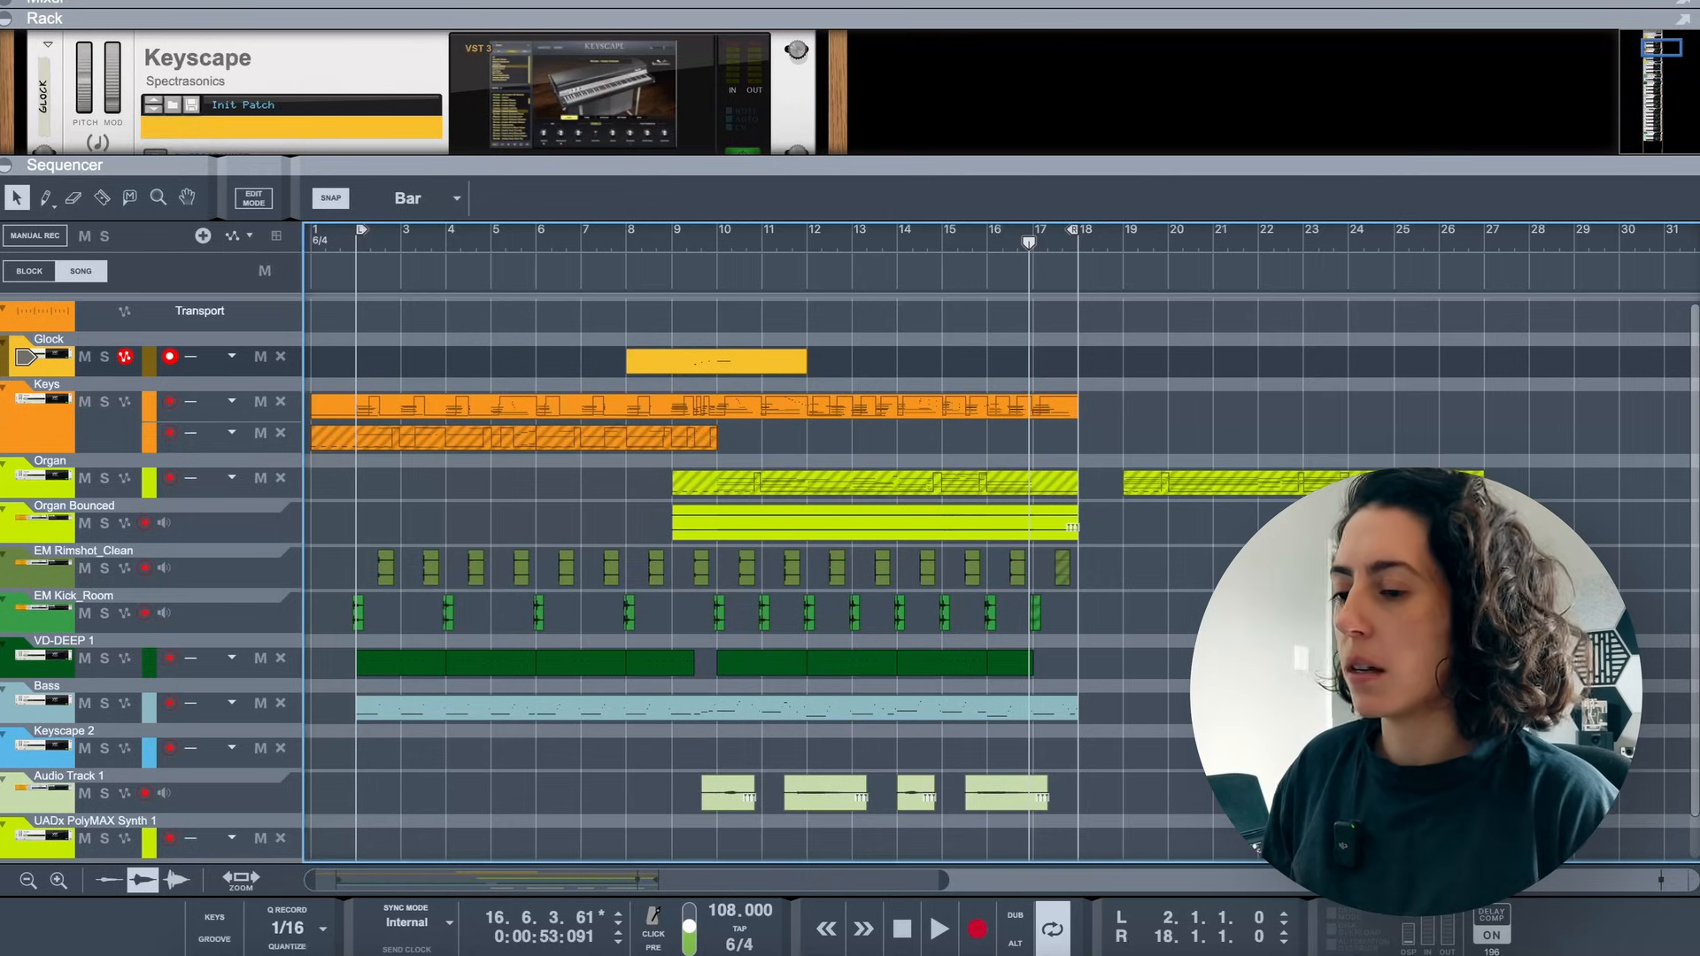
# Select the Glock track, stop playback, and return from its note editor to the full arrangement
pyautogui.scroll(-1, 1166, 726)
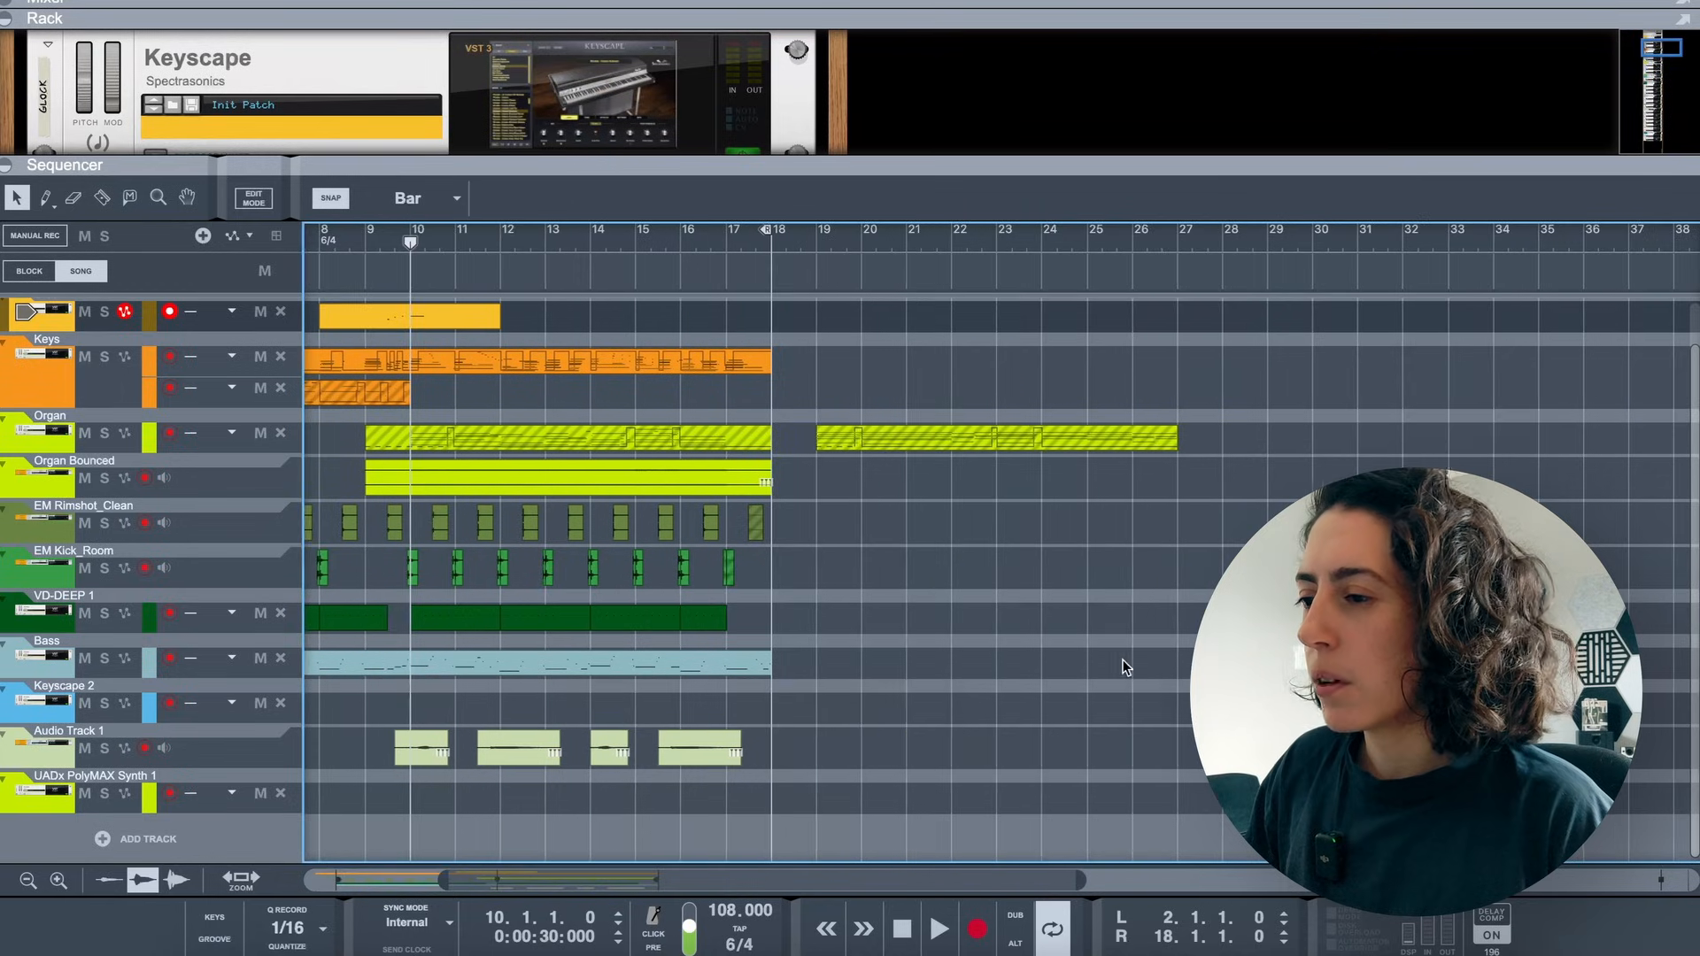
pyautogui.hscroll(-3, 1123, 661)
pyautogui.scroll(1, 314, 416)
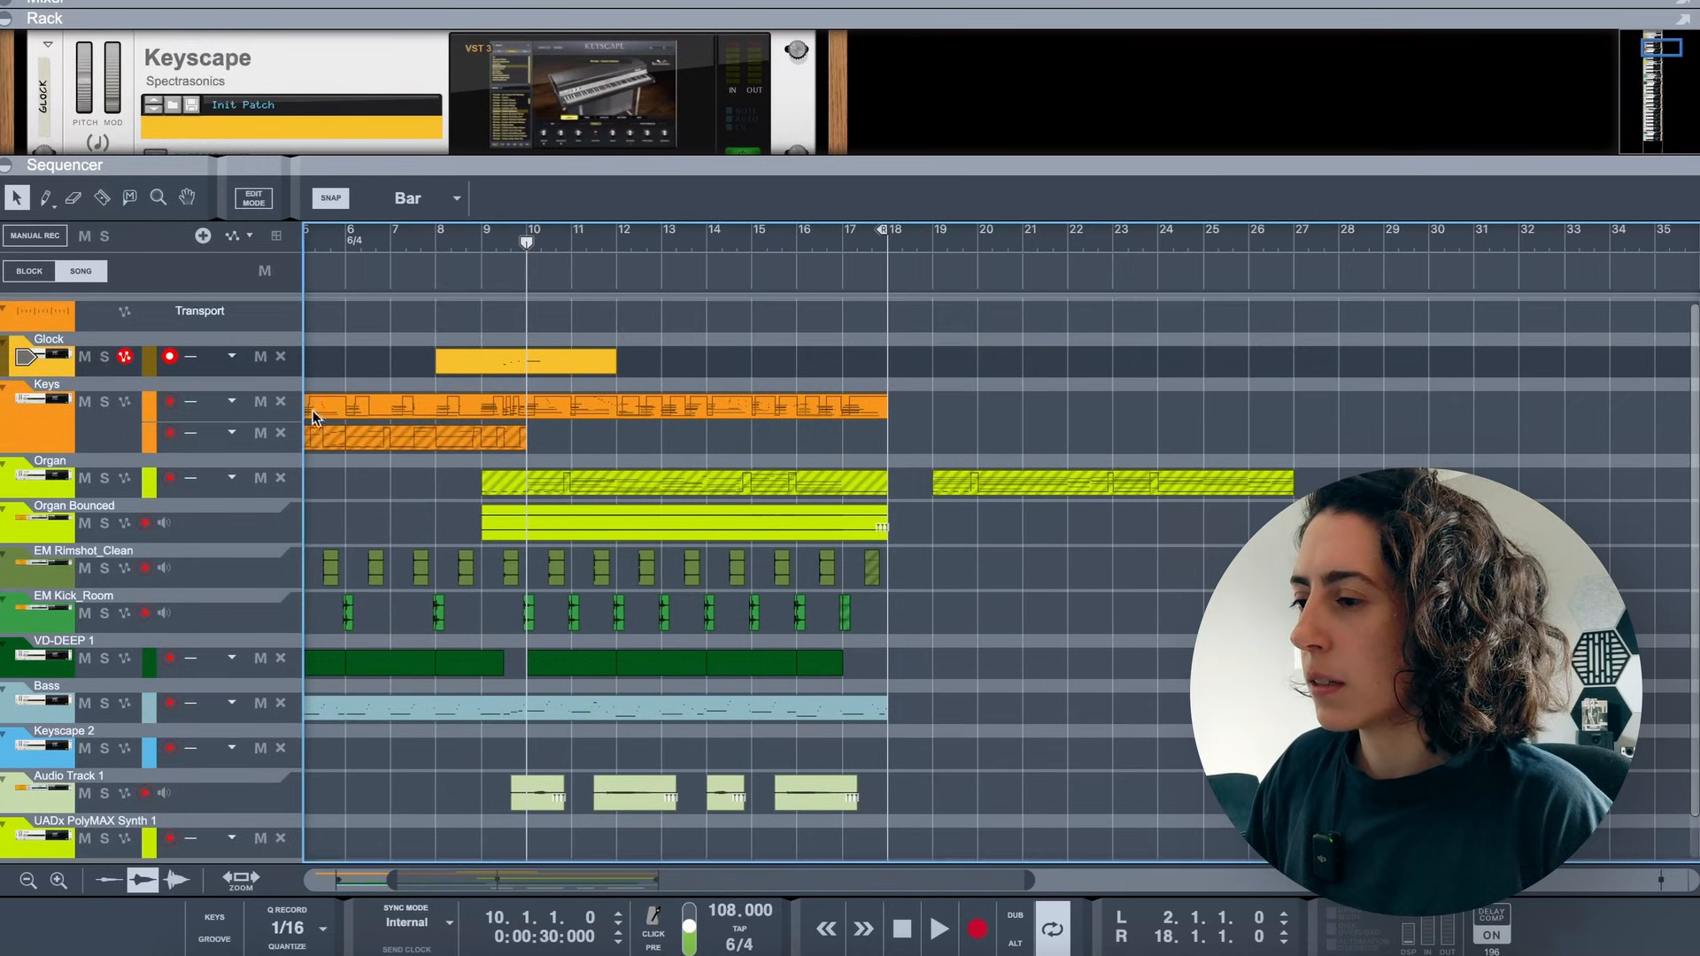
pyautogui.click(58, 368)
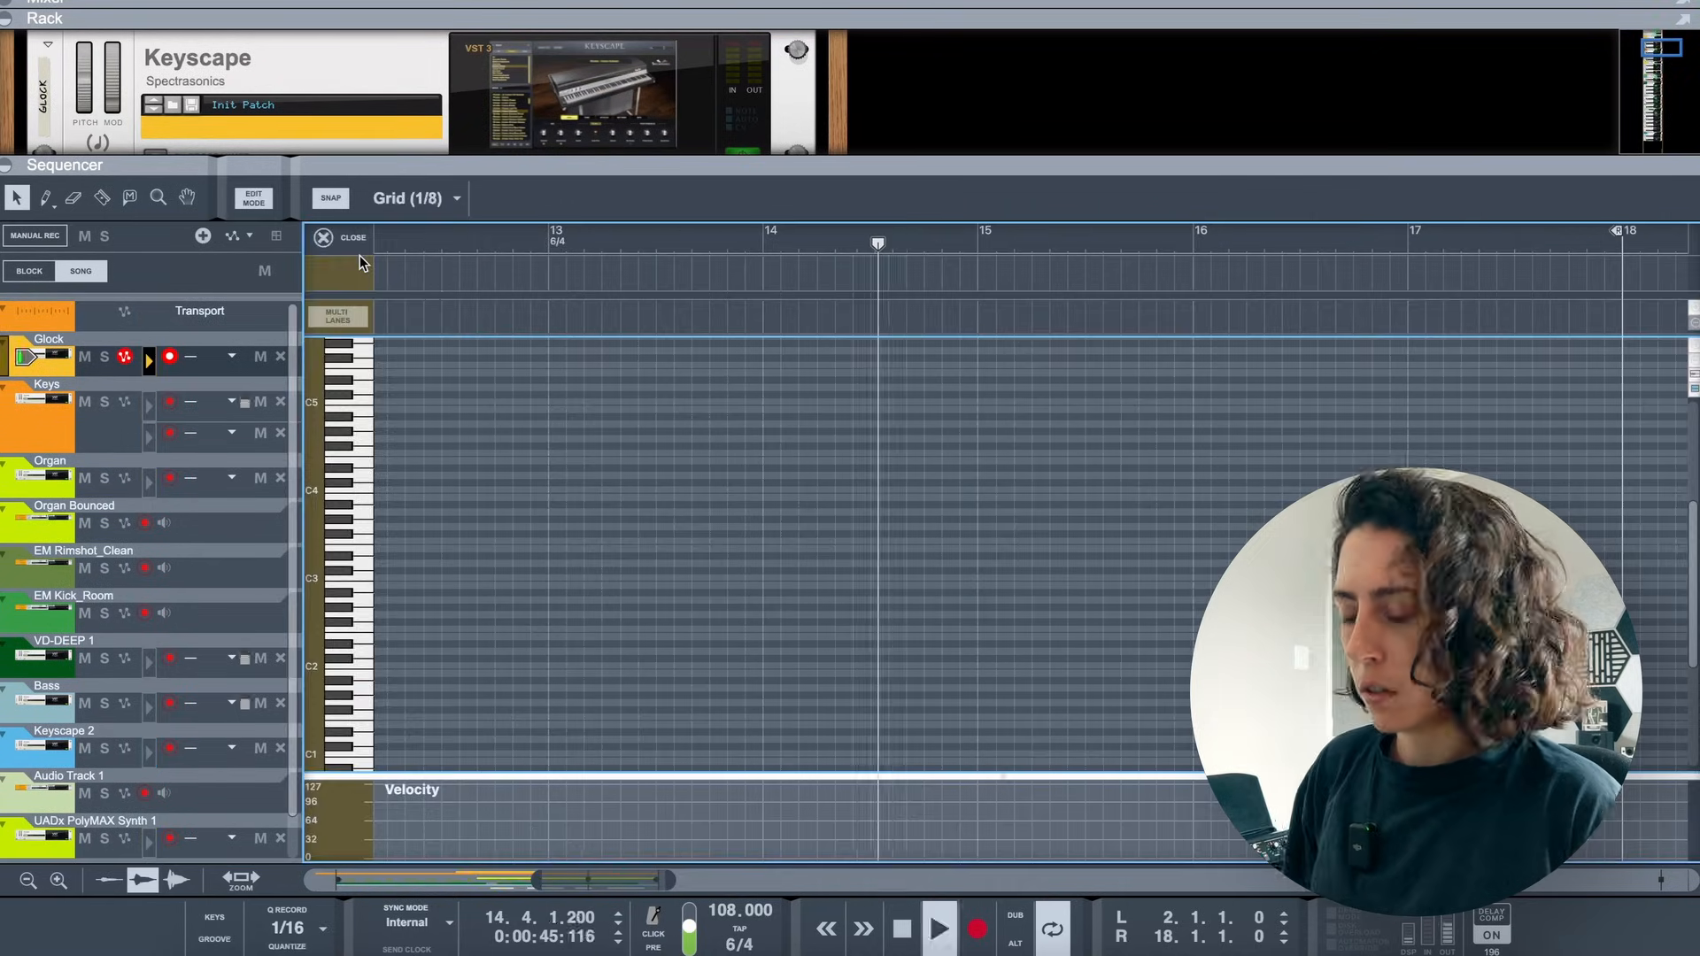
pyautogui.press('space')
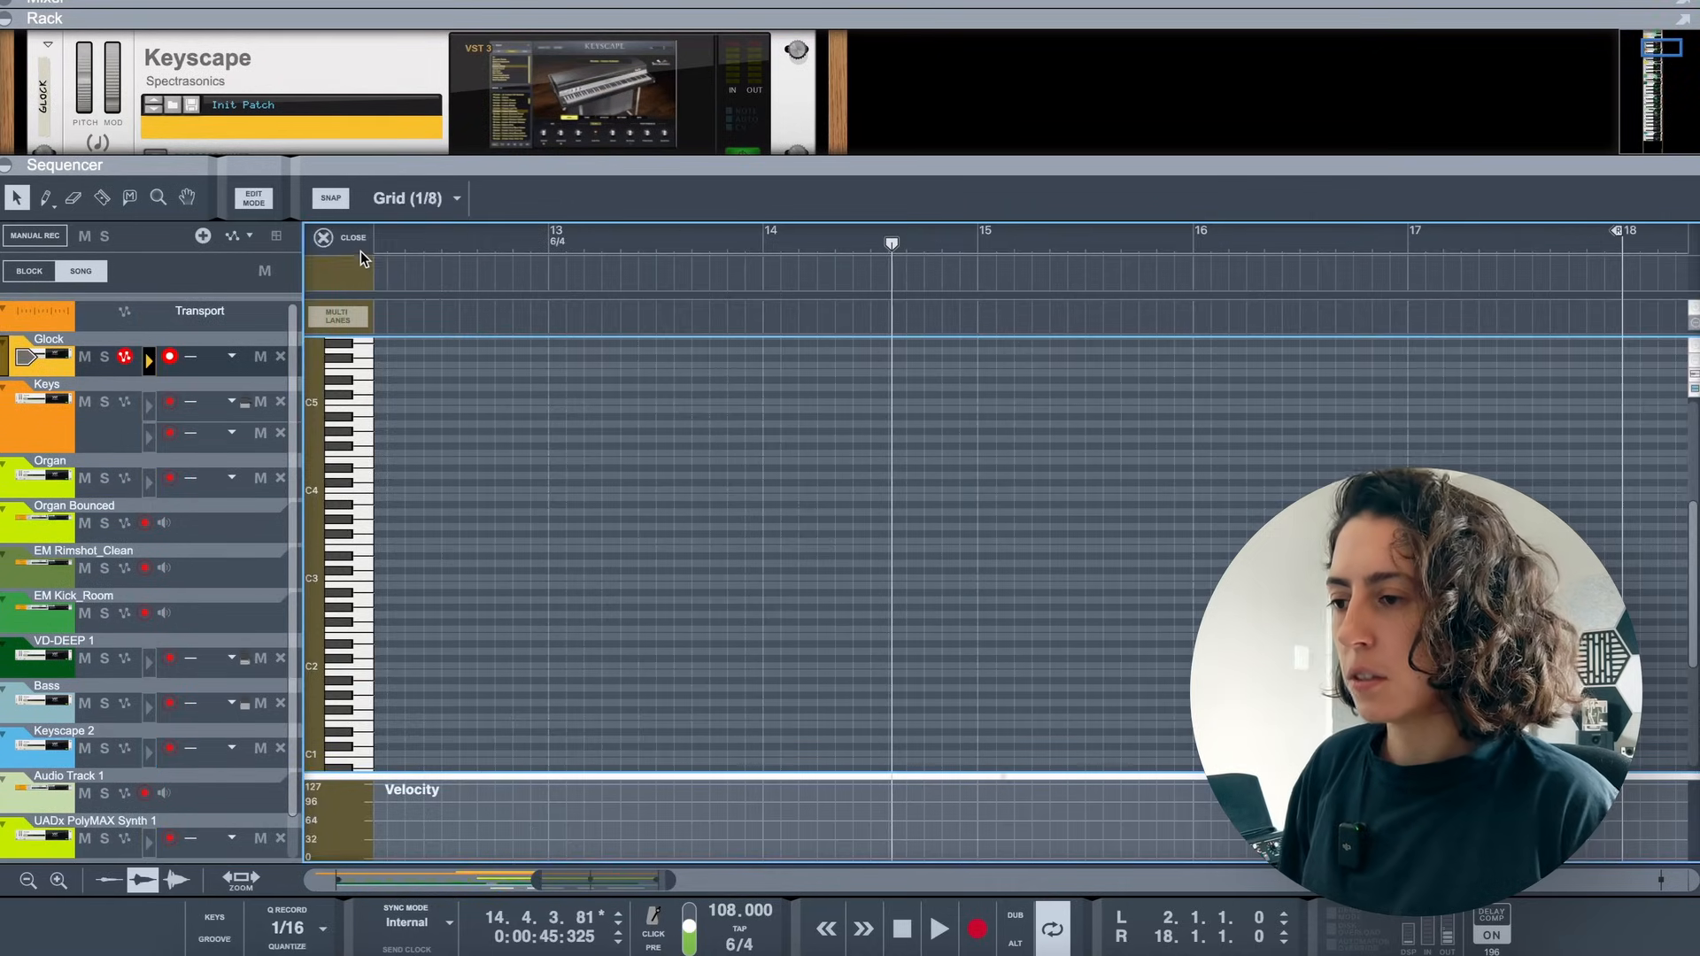
pyautogui.click(361, 240)
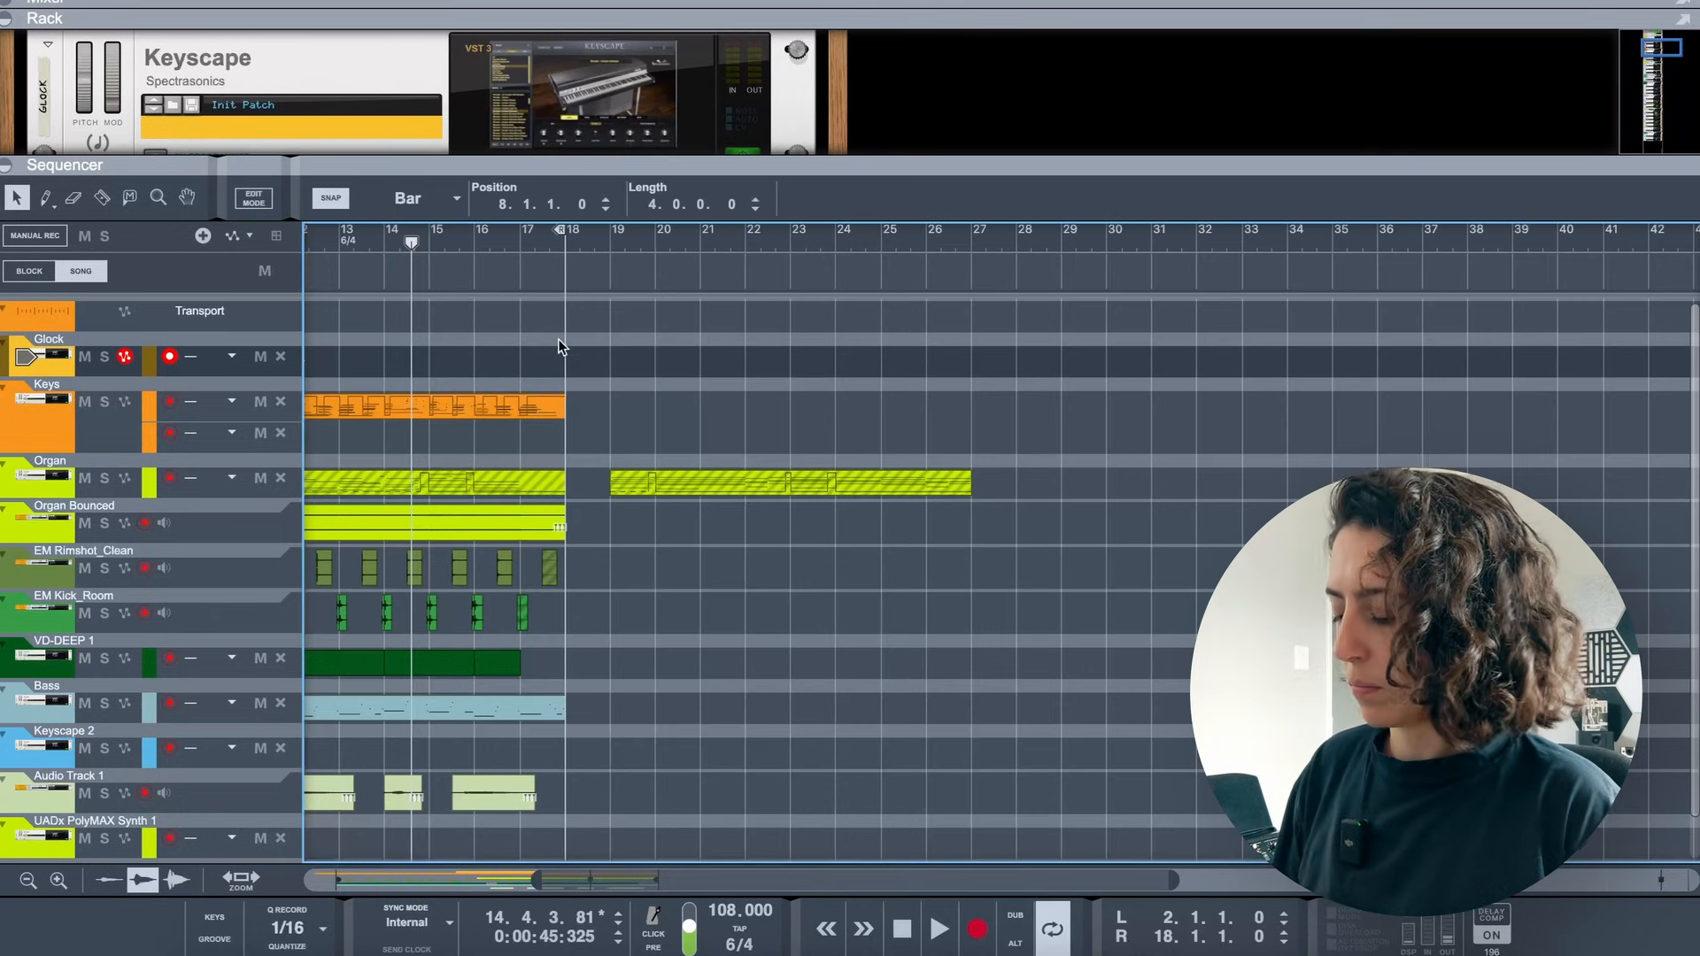
pyautogui.hscroll(-8, 833, 494)
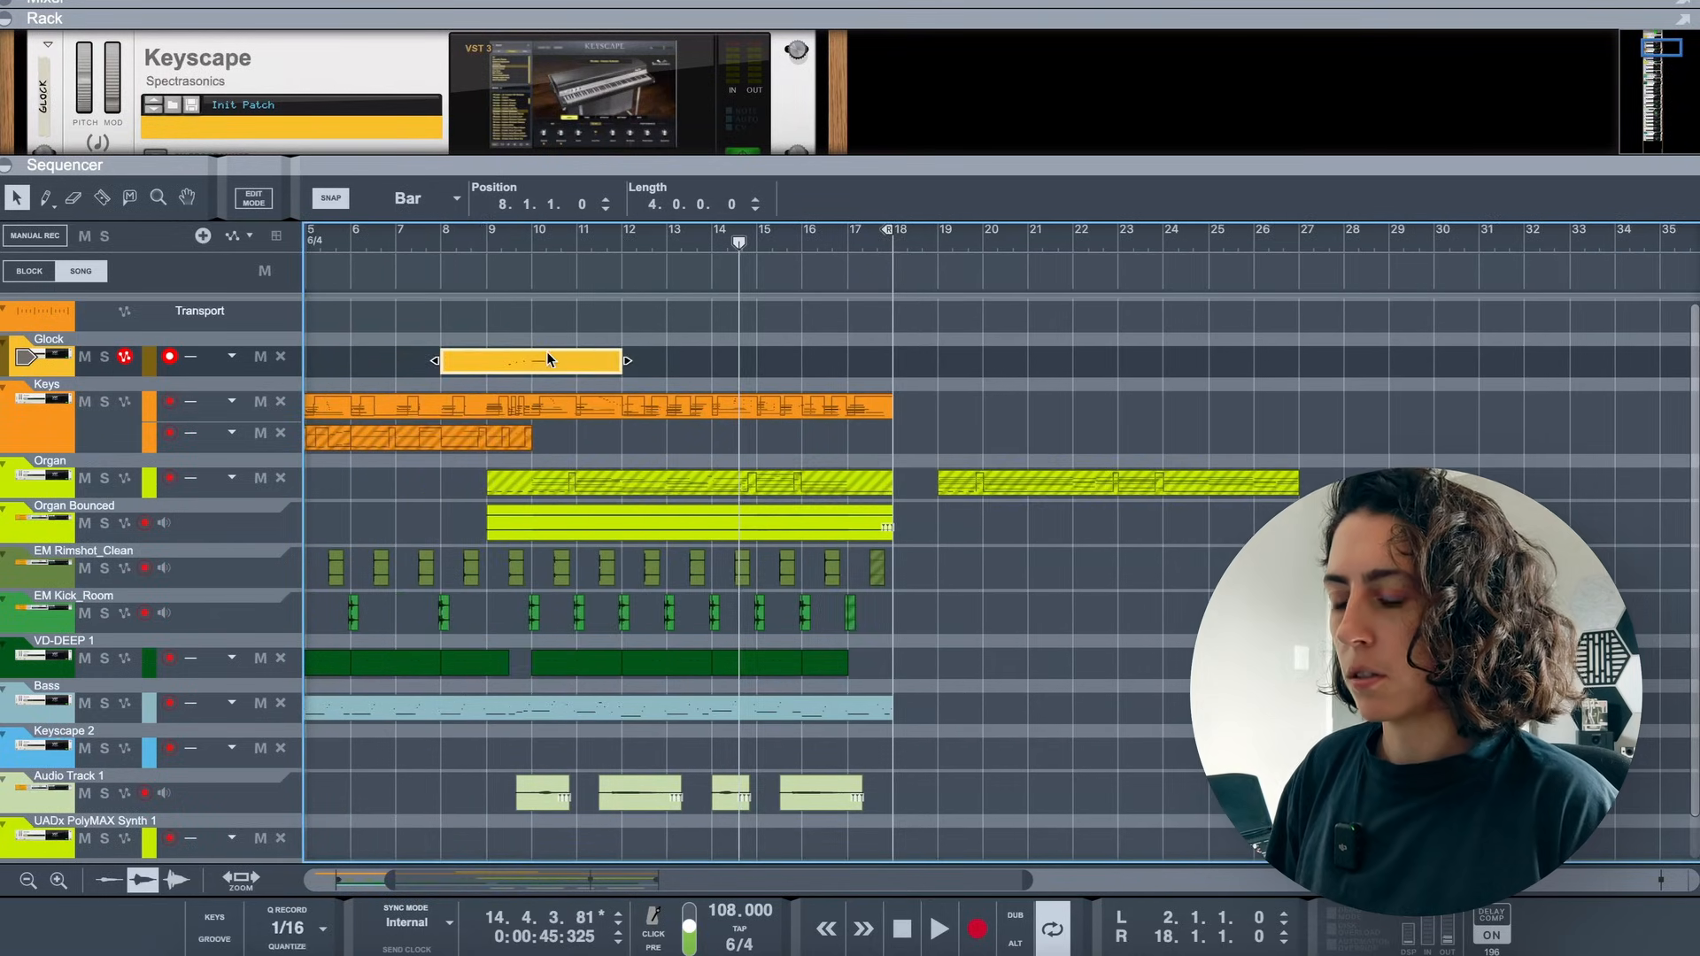
# Open the Glock clip that starts at bar 8, play from bar 9, and record more notes into it
pyautogui.doubleClick(546, 357)
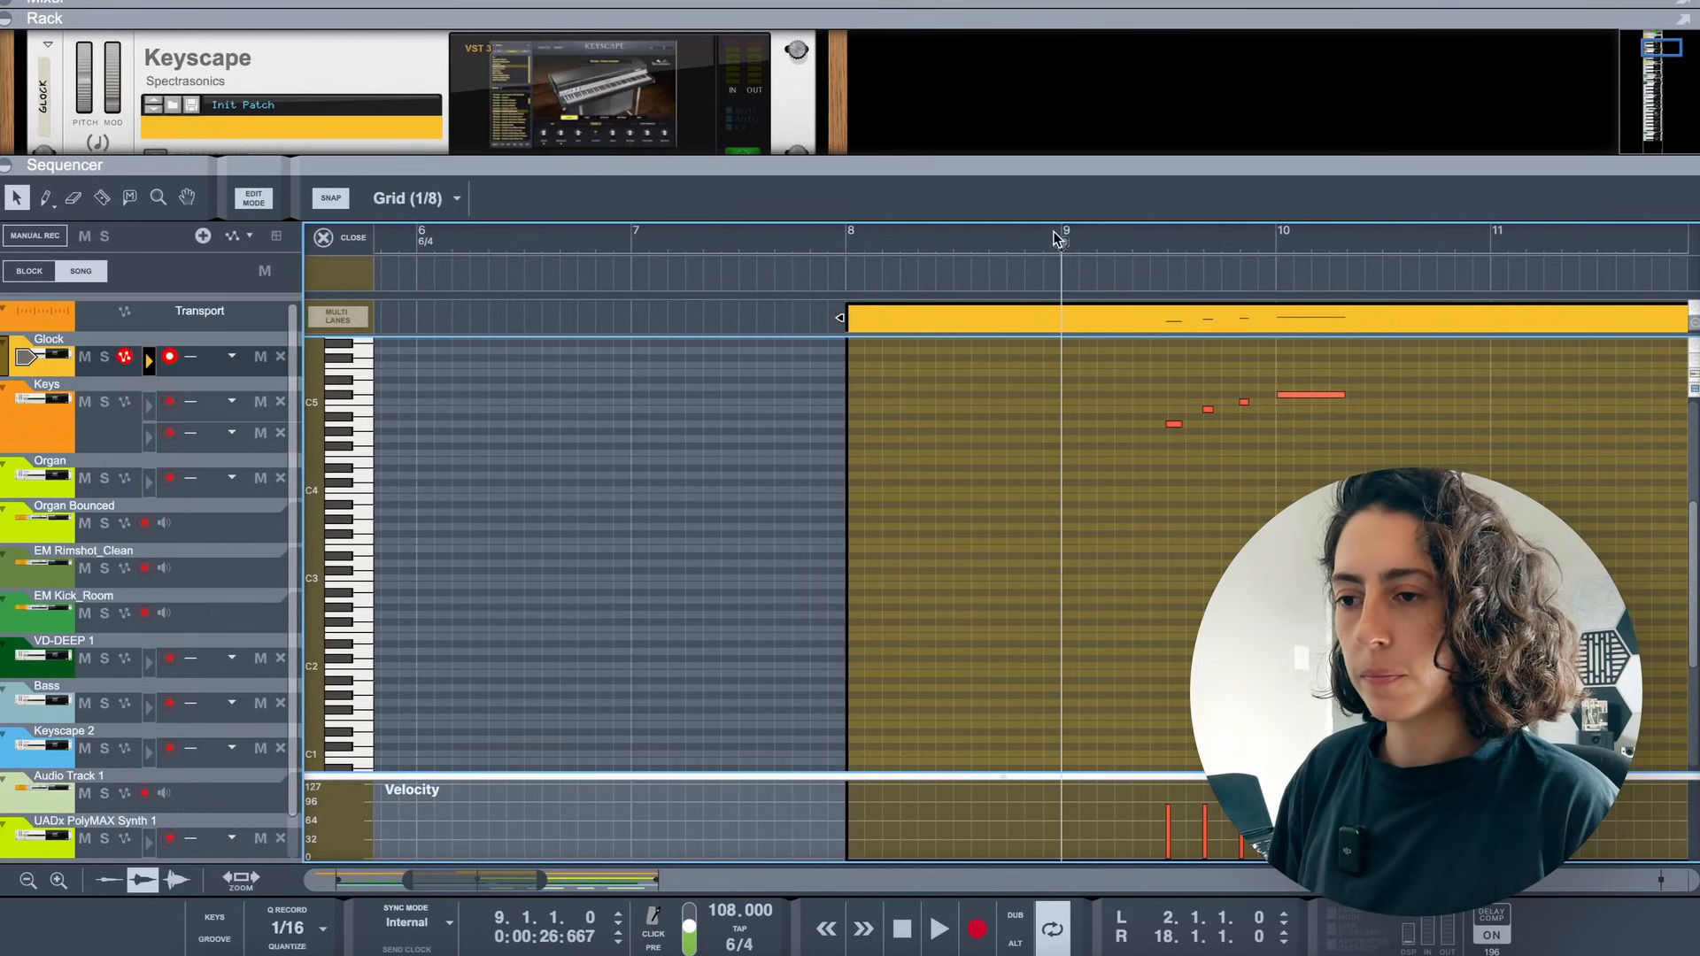
pyautogui.press('space')
pyautogui.press('super+Return')
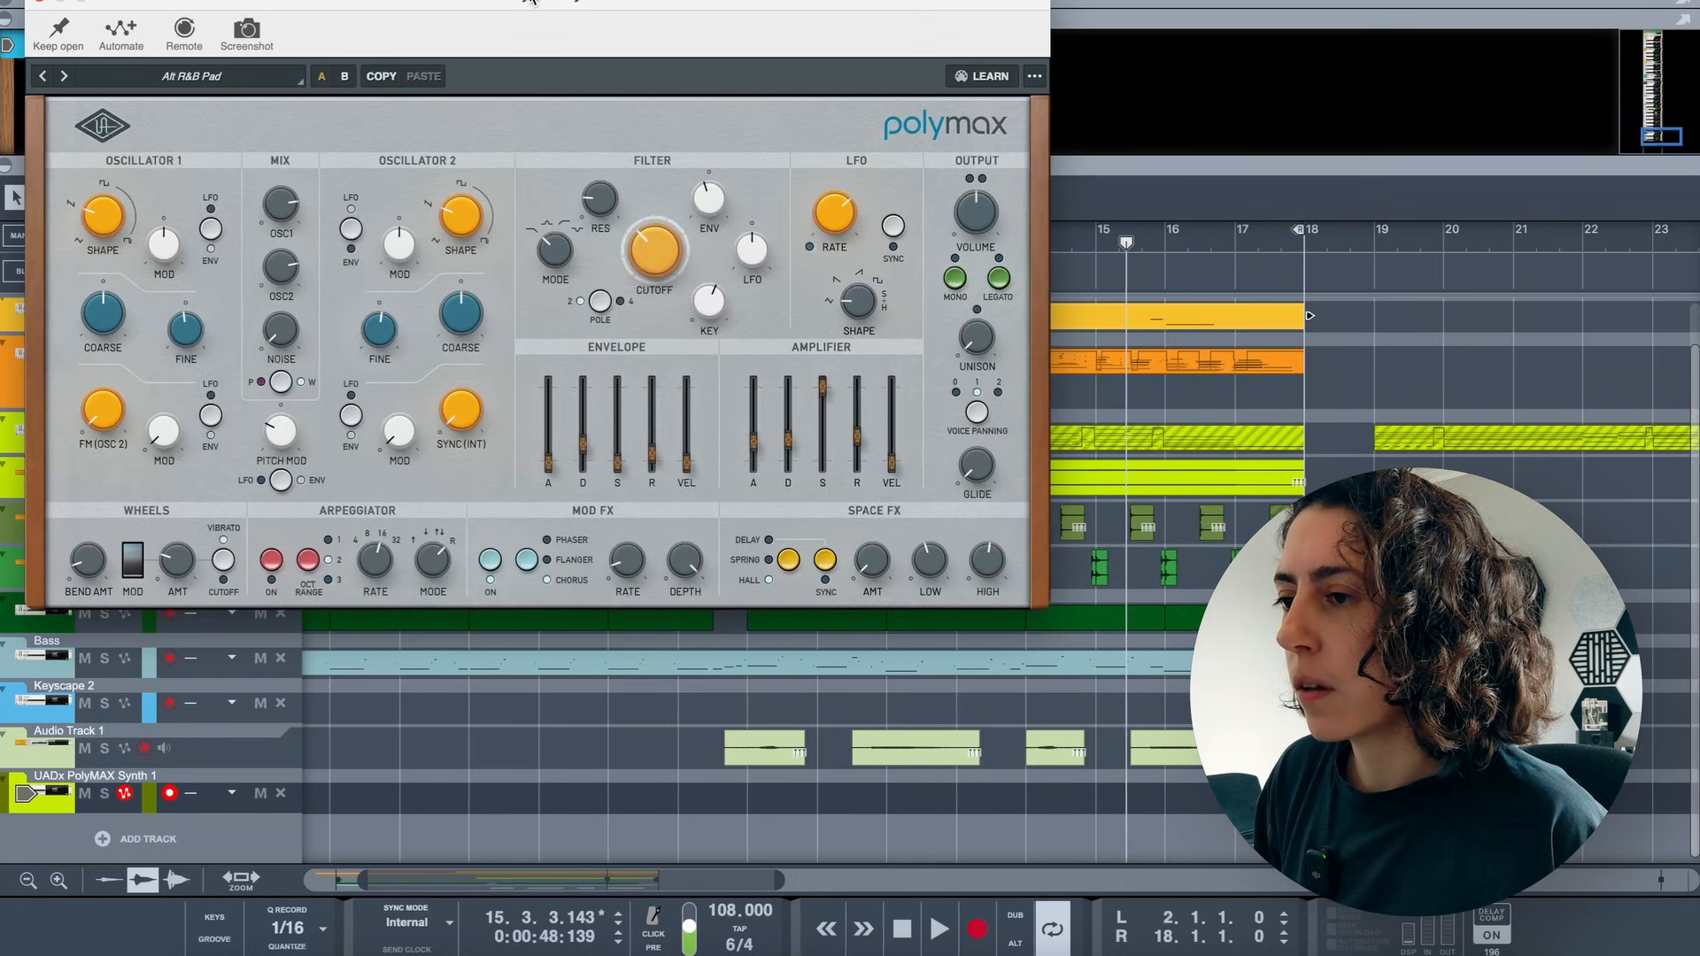
pyautogui.moveTo(531, 2); pyautogui.dragTo(539, 24)
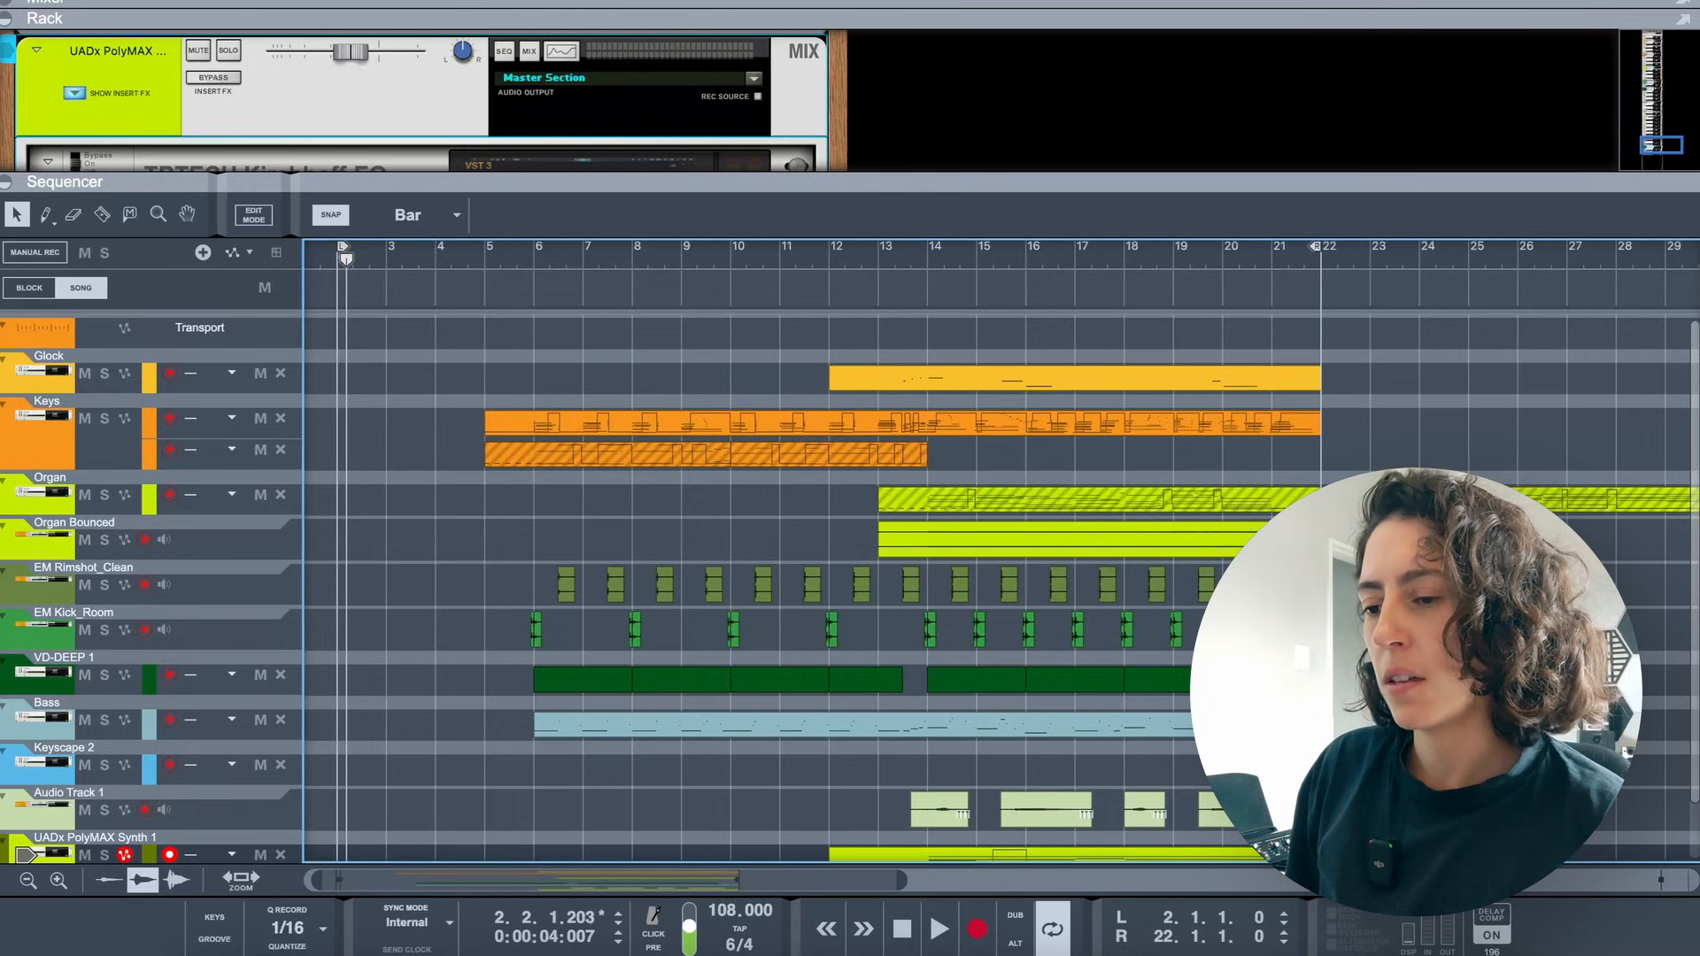
# Move the muted five-bar Keys clip from bar 5 to bar 1, unmute it, and play from bar 2
pyautogui.scroll(-2, 1185, 546)
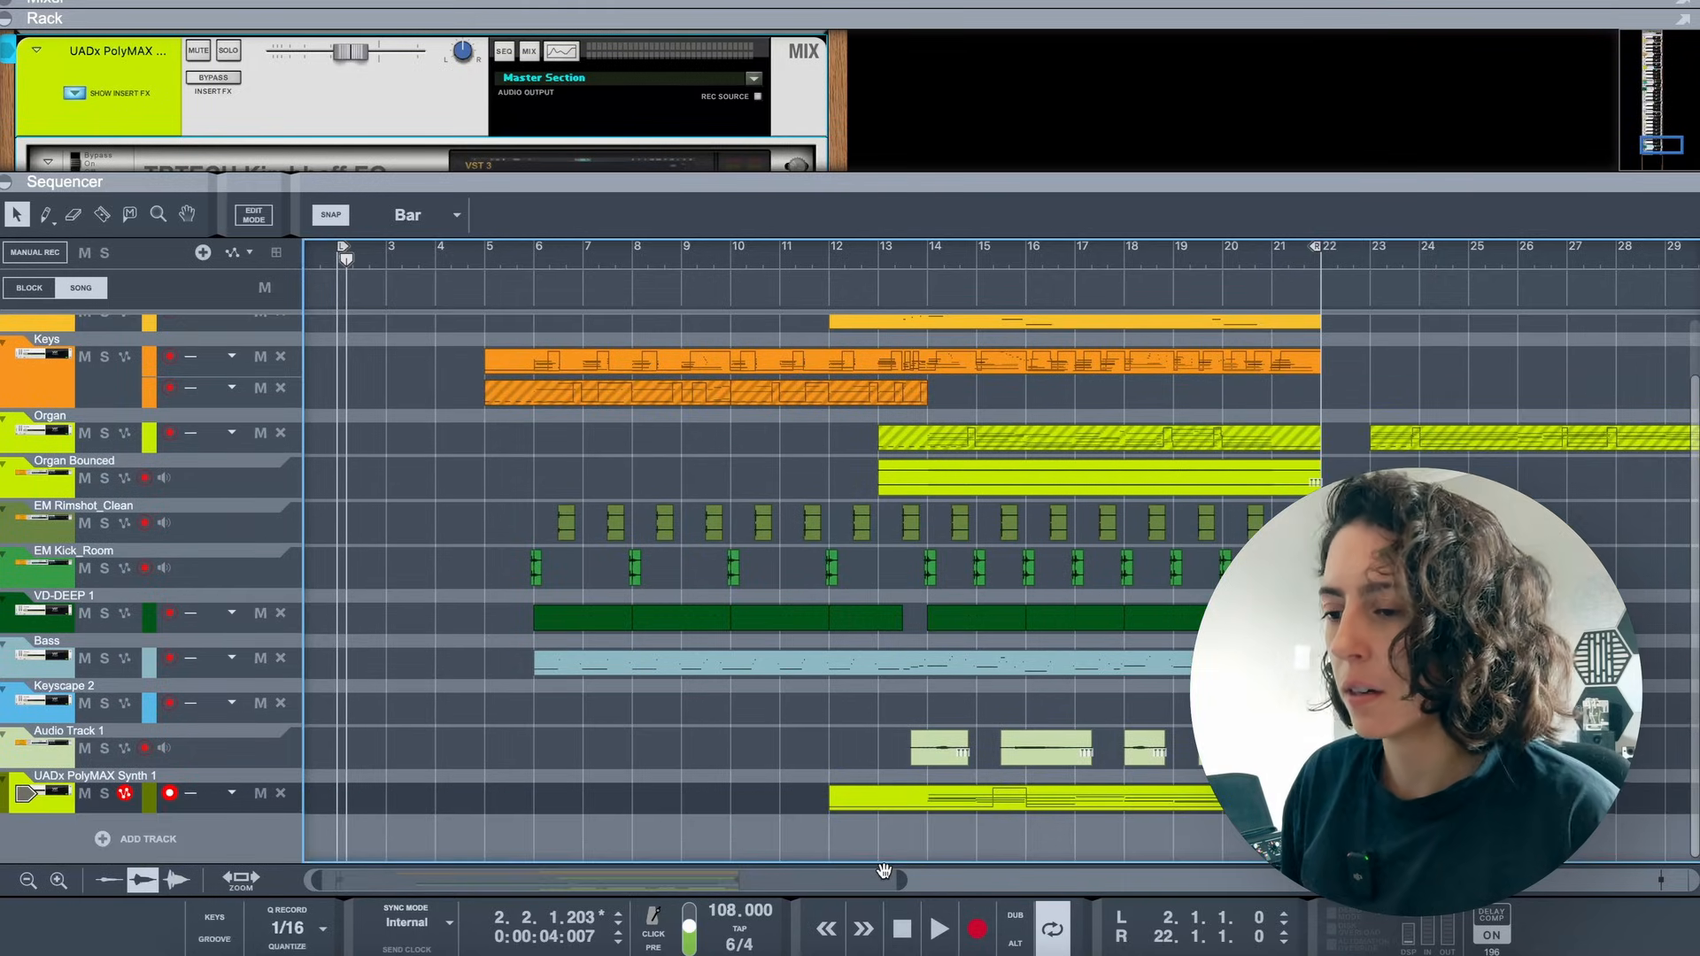
pyautogui.press('h')
pyautogui.press('h')
pyautogui.press('h')
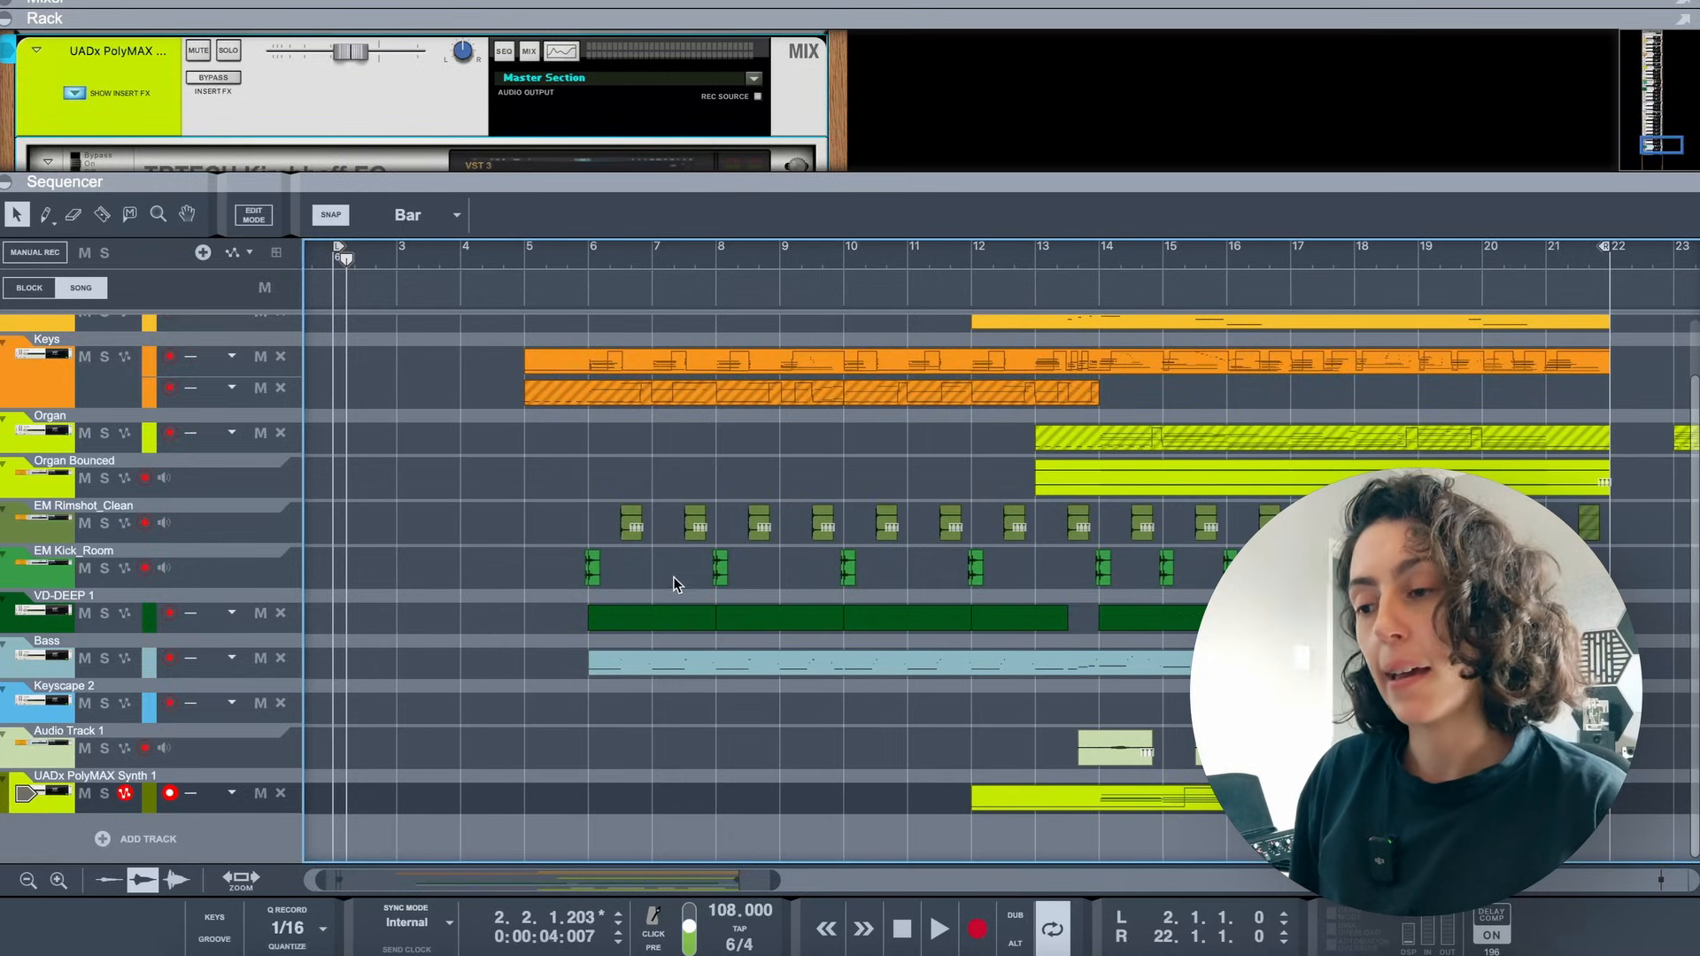
pyautogui.hscroll(-2, 776, 744)
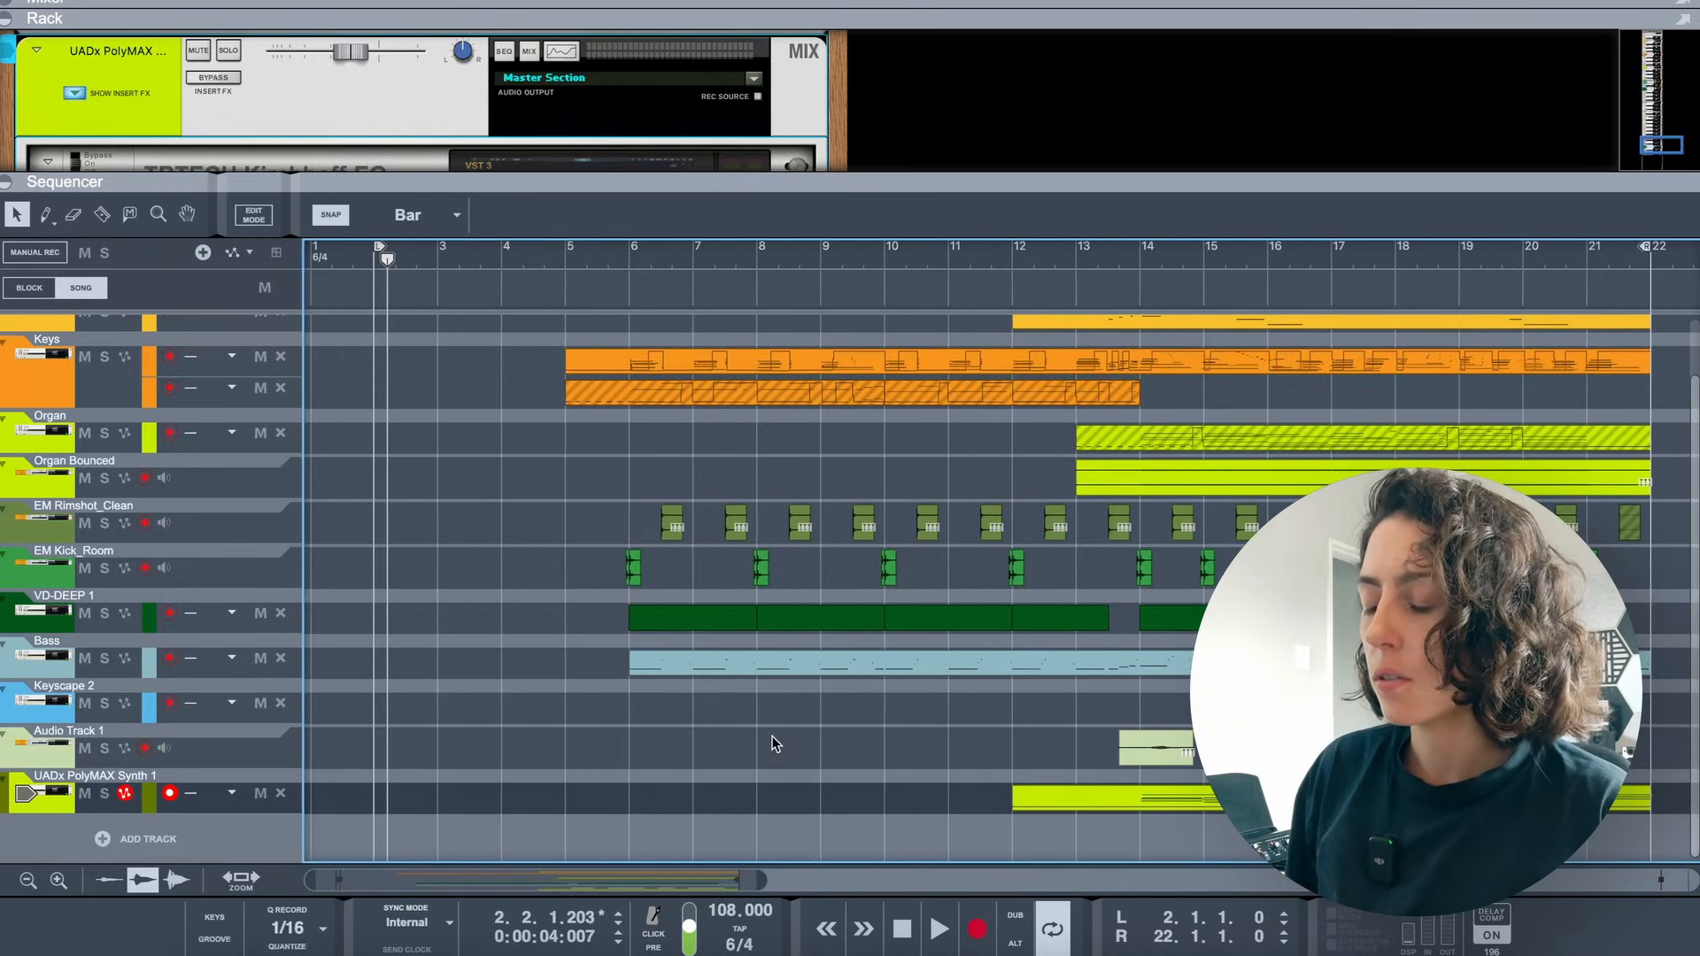
pyautogui.scroll(1, 764, 710)
pyautogui.click(636, 414)
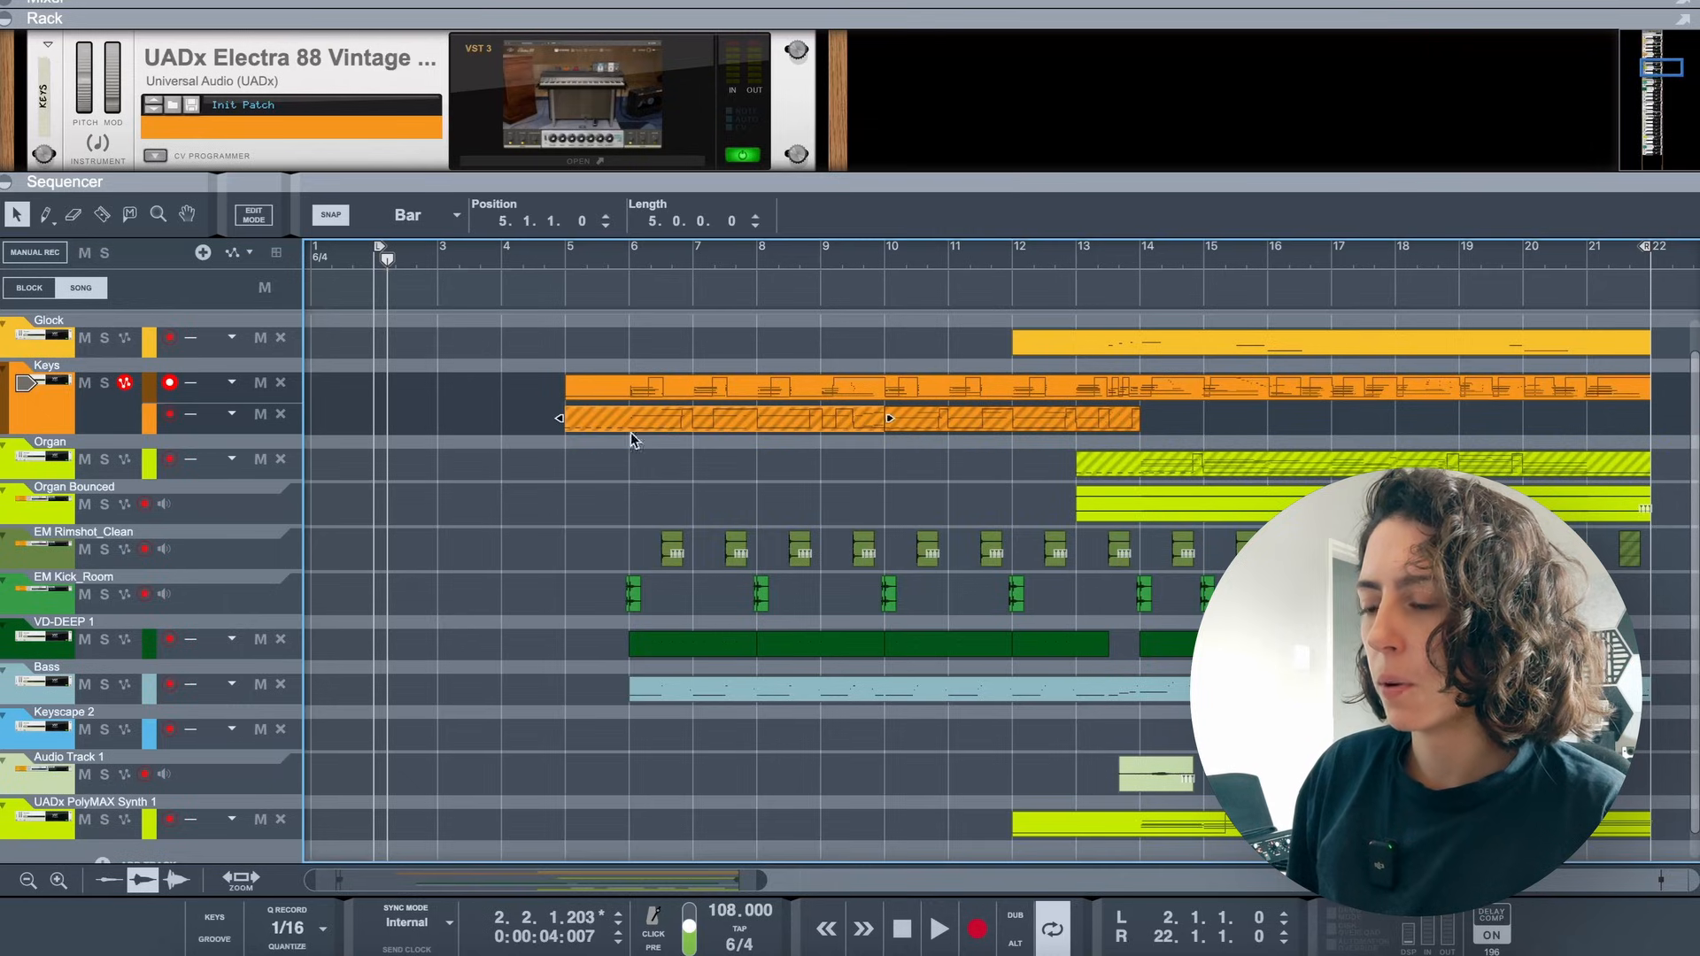
pyautogui.moveTo(648, 420); pyautogui.dragTo(415, 430)
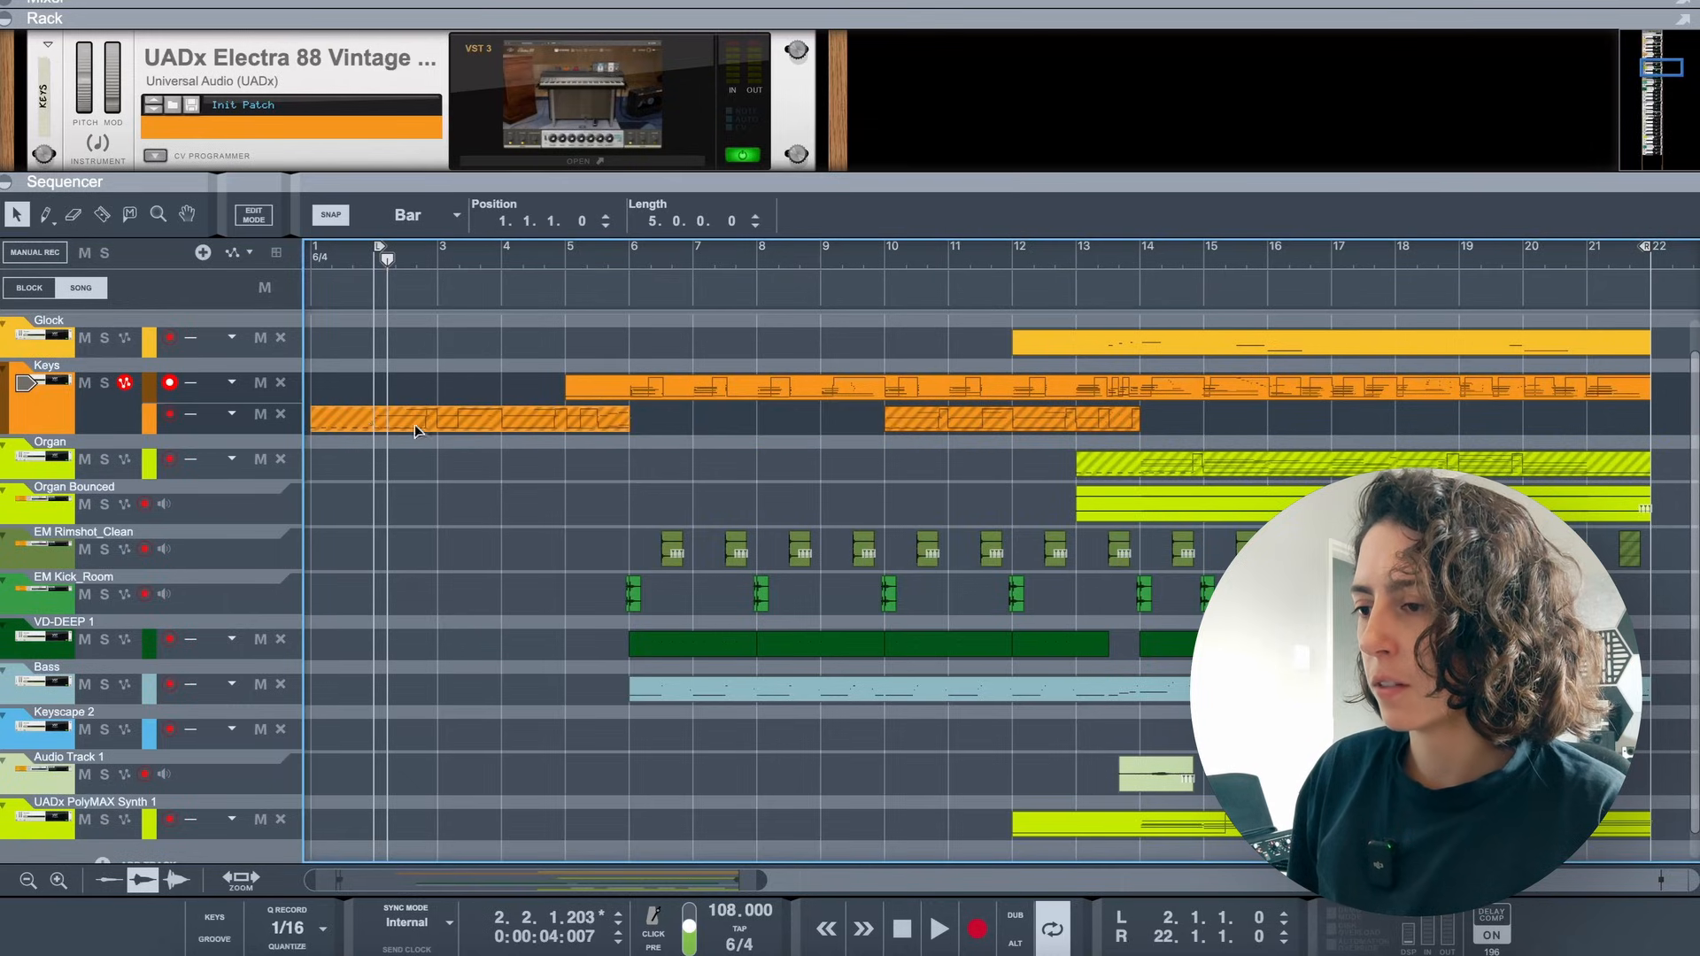
pyautogui.click(493, 425)
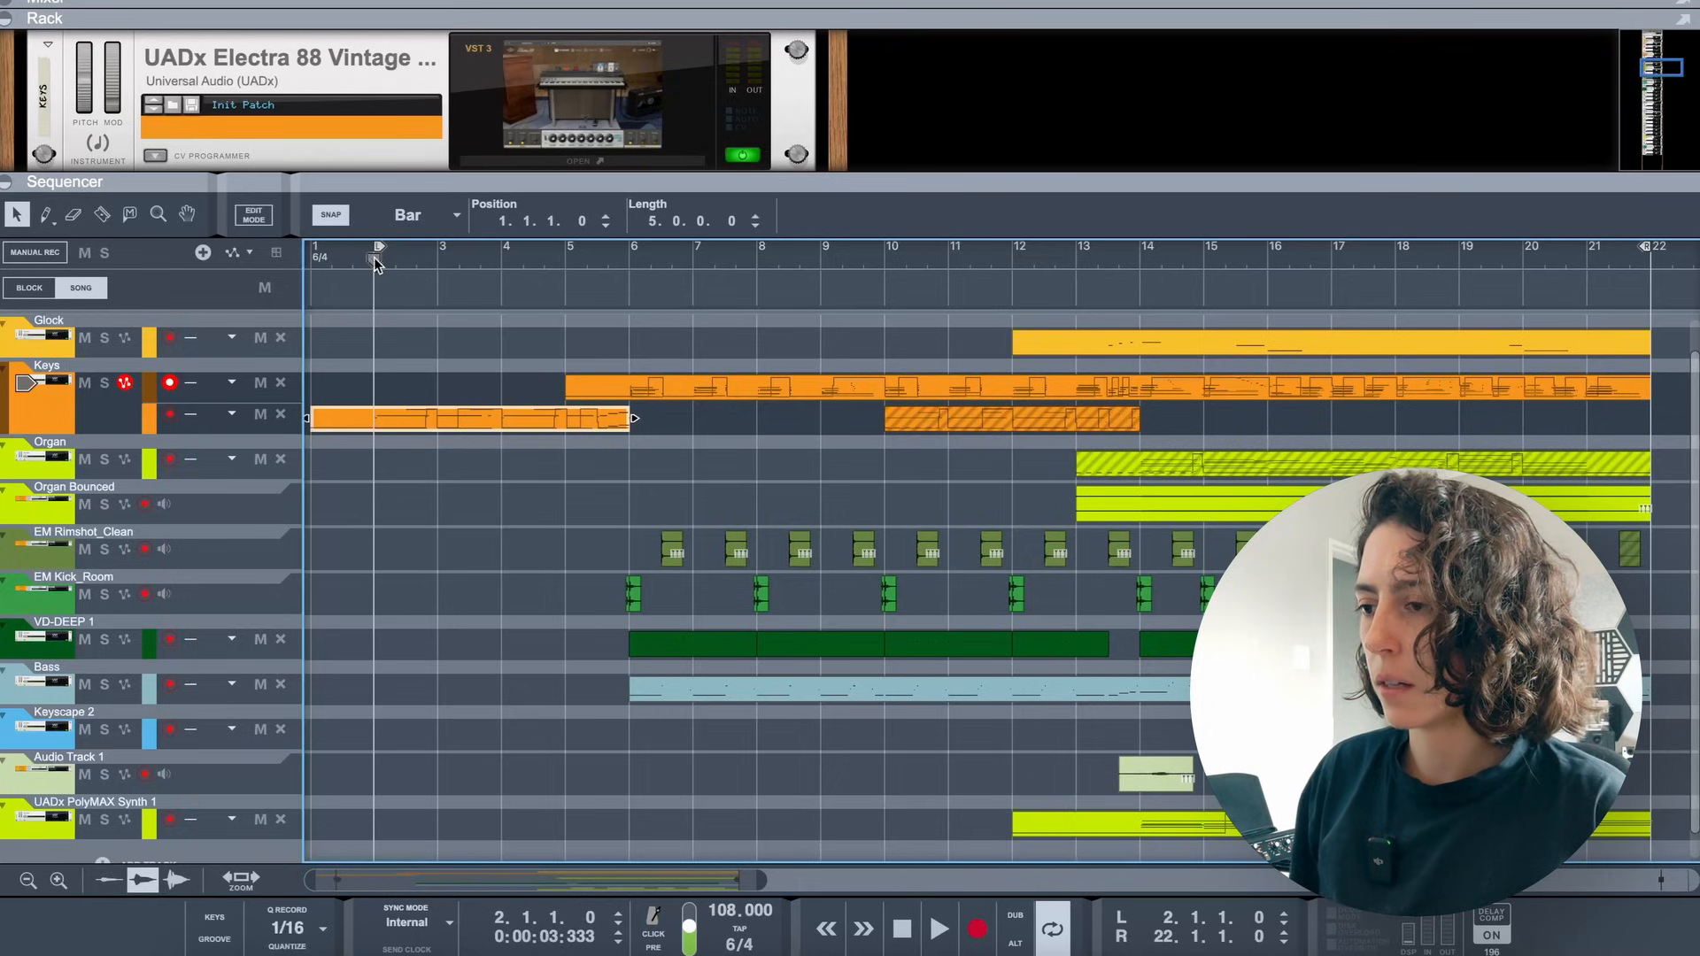
pyautogui.press('space')
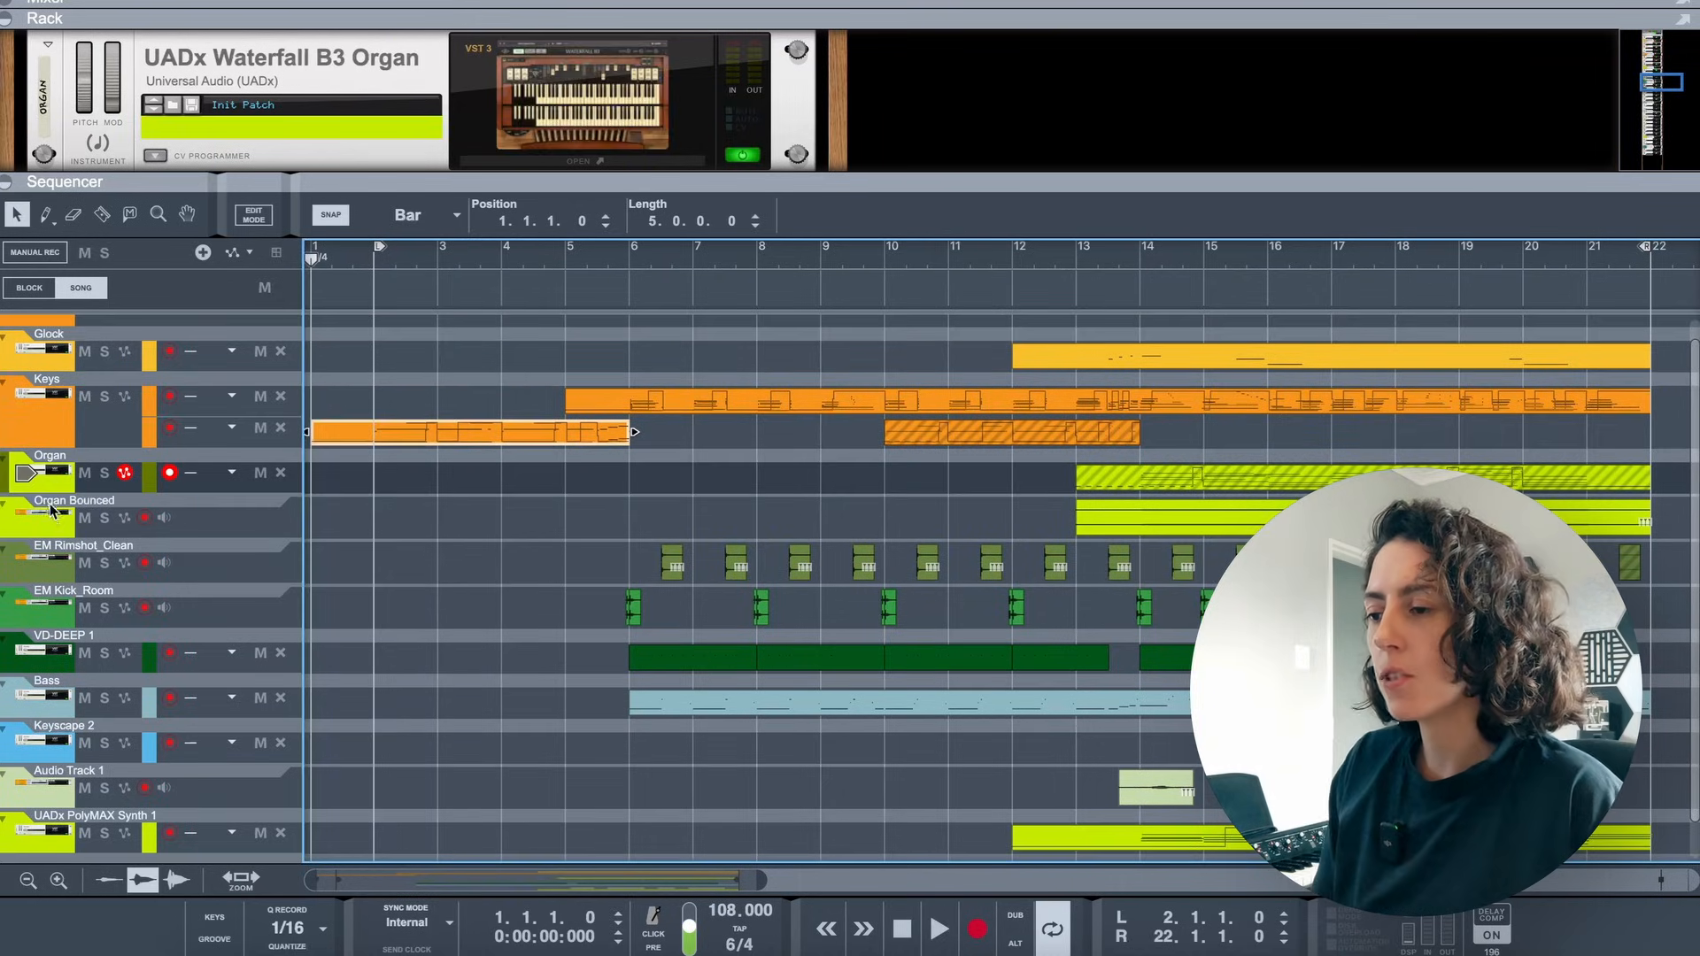
# Select the Organ track and record an intro part from bar 2 up to bar 6
pyautogui.click(45, 481)
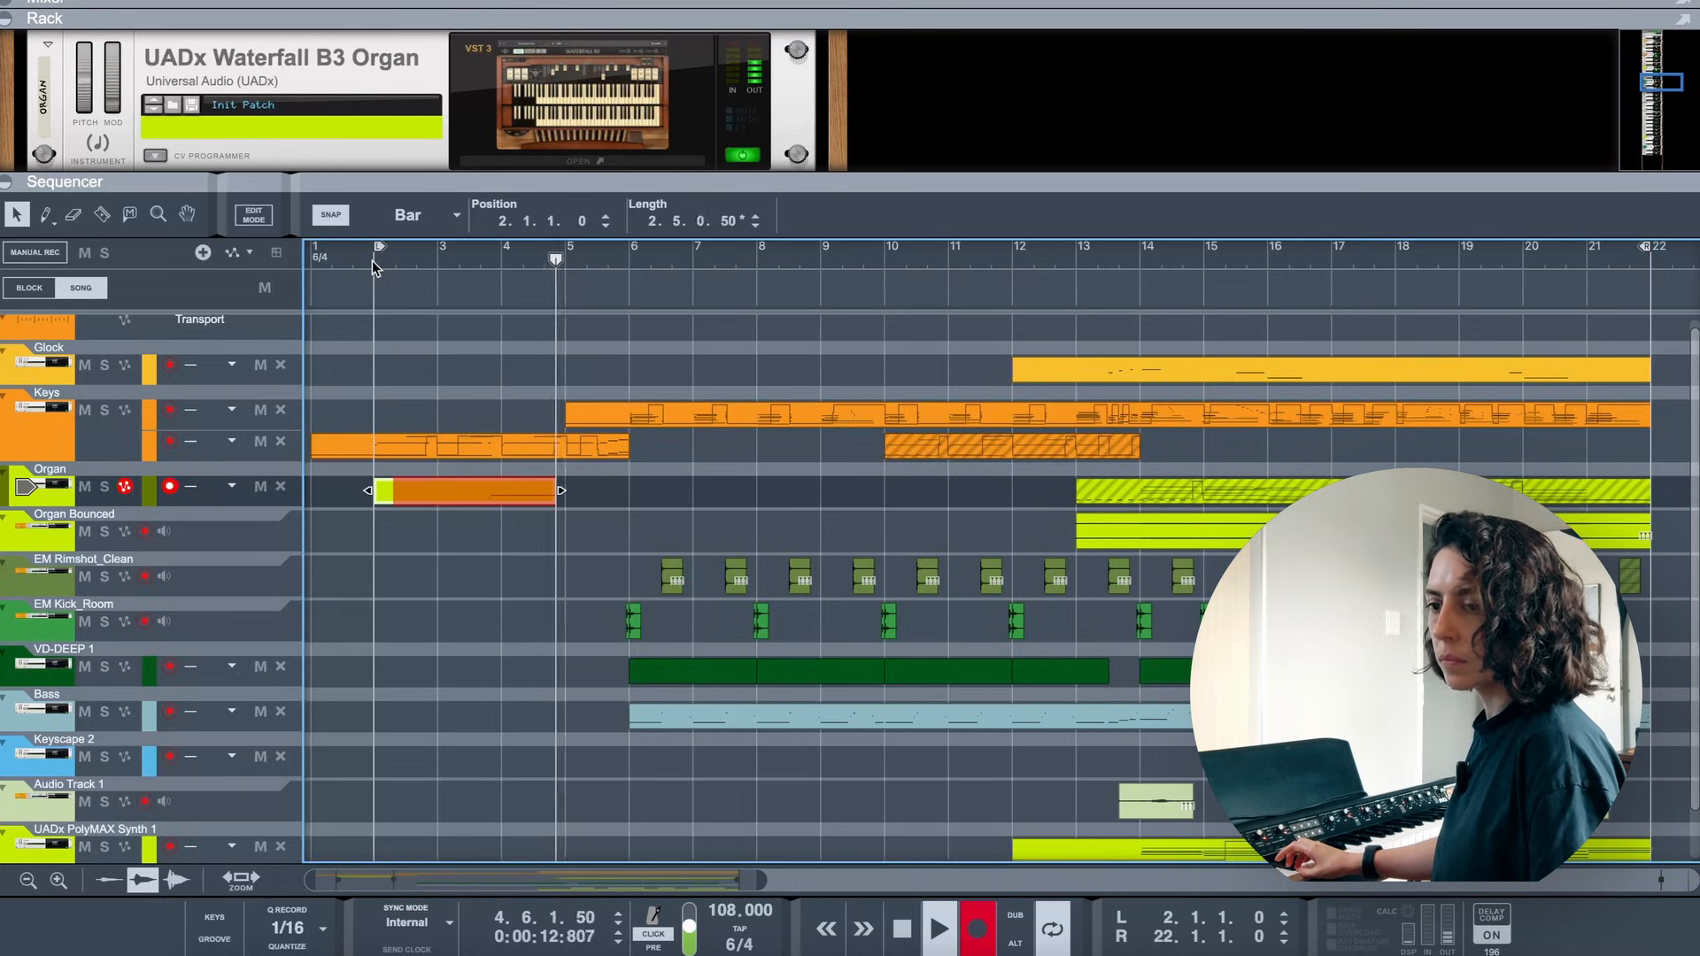
pyautogui.press('space')
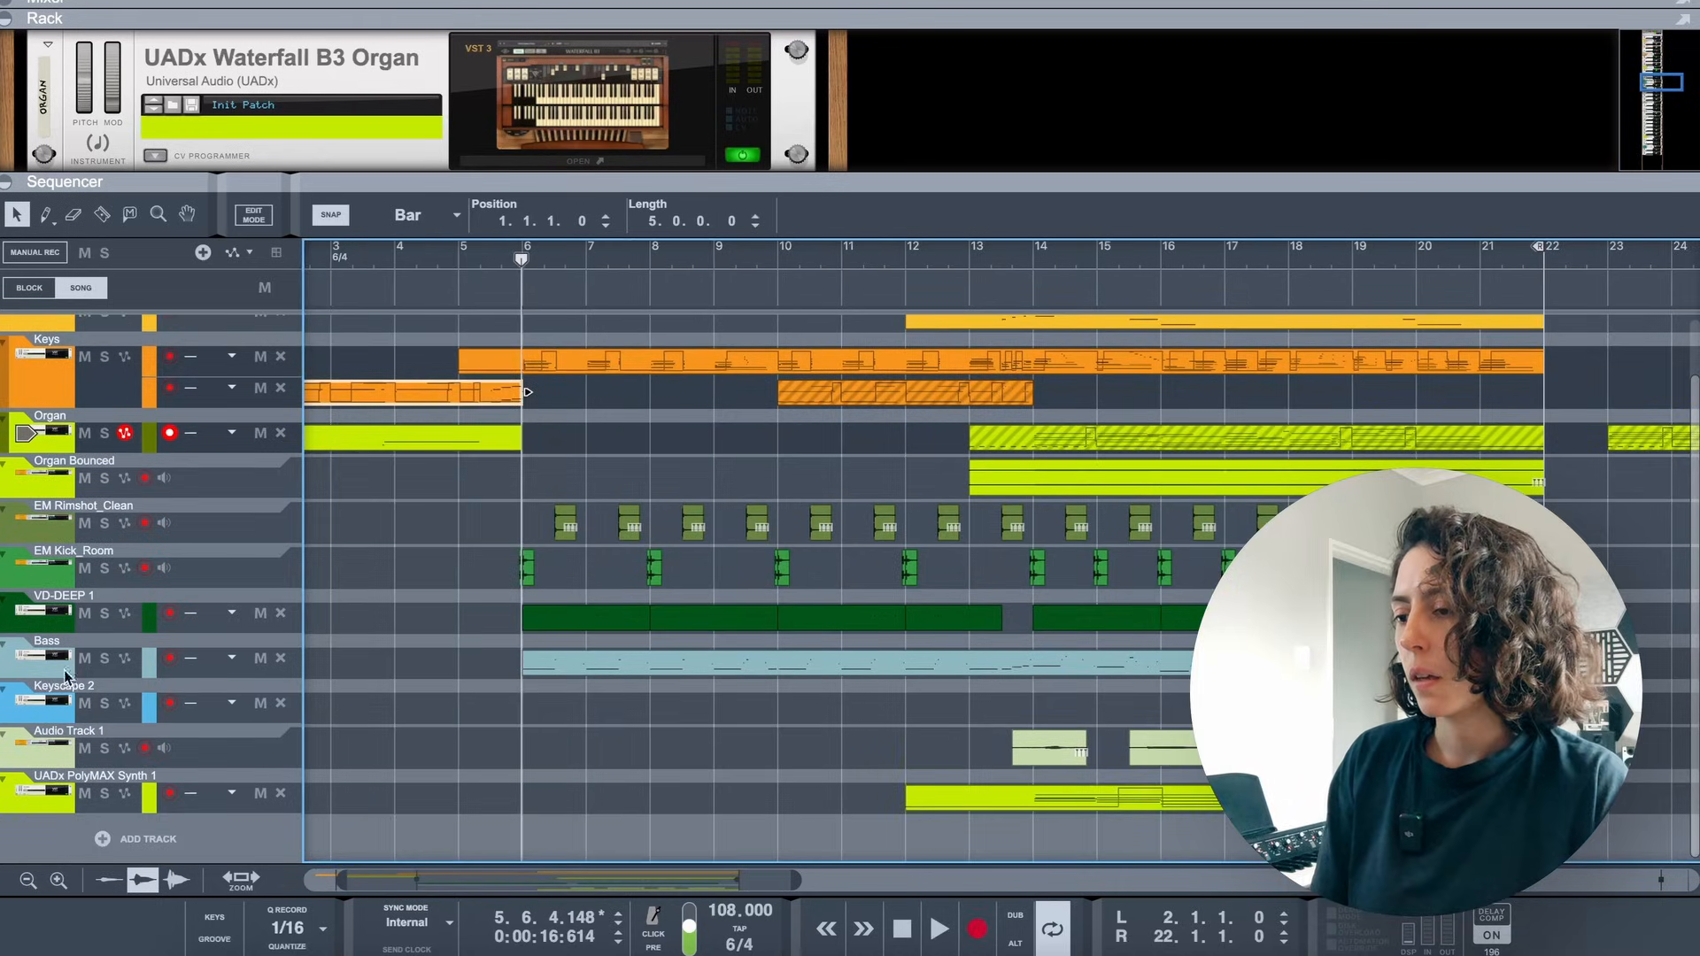
# Select the Bass track and record a lead-in from bar 4 up to its existing clip at bar 6
pyautogui.click(66, 671)
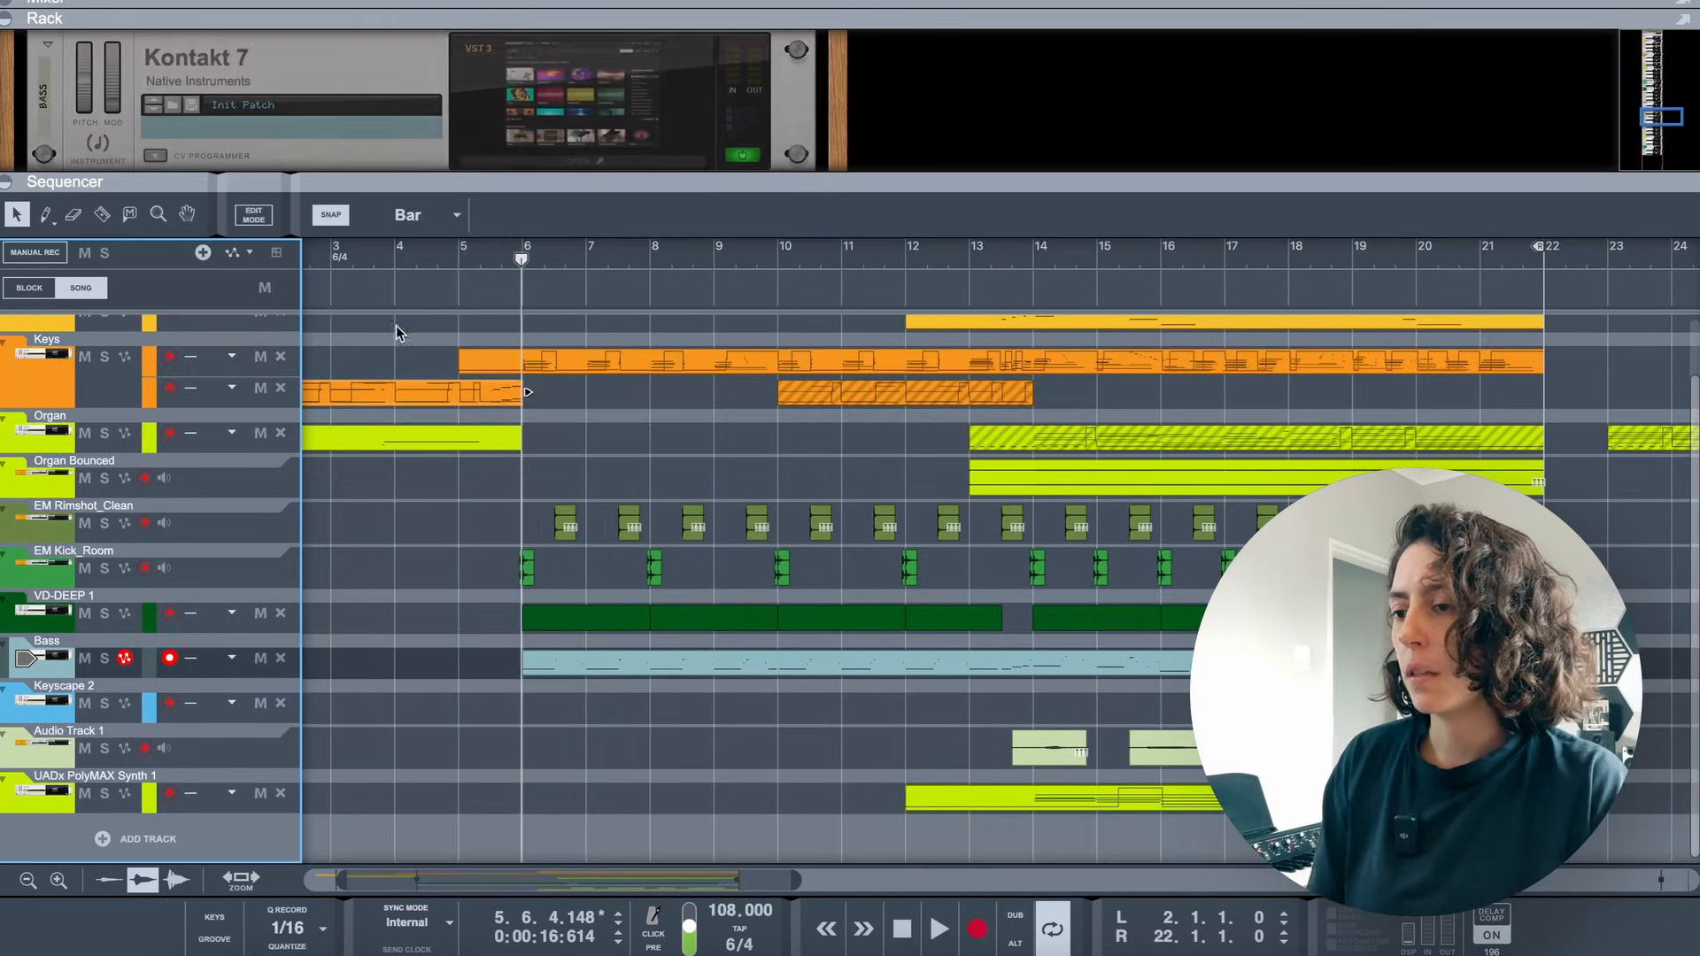
pyautogui.click(395, 259)
pyautogui.hotkey('ctrl', 'Return')
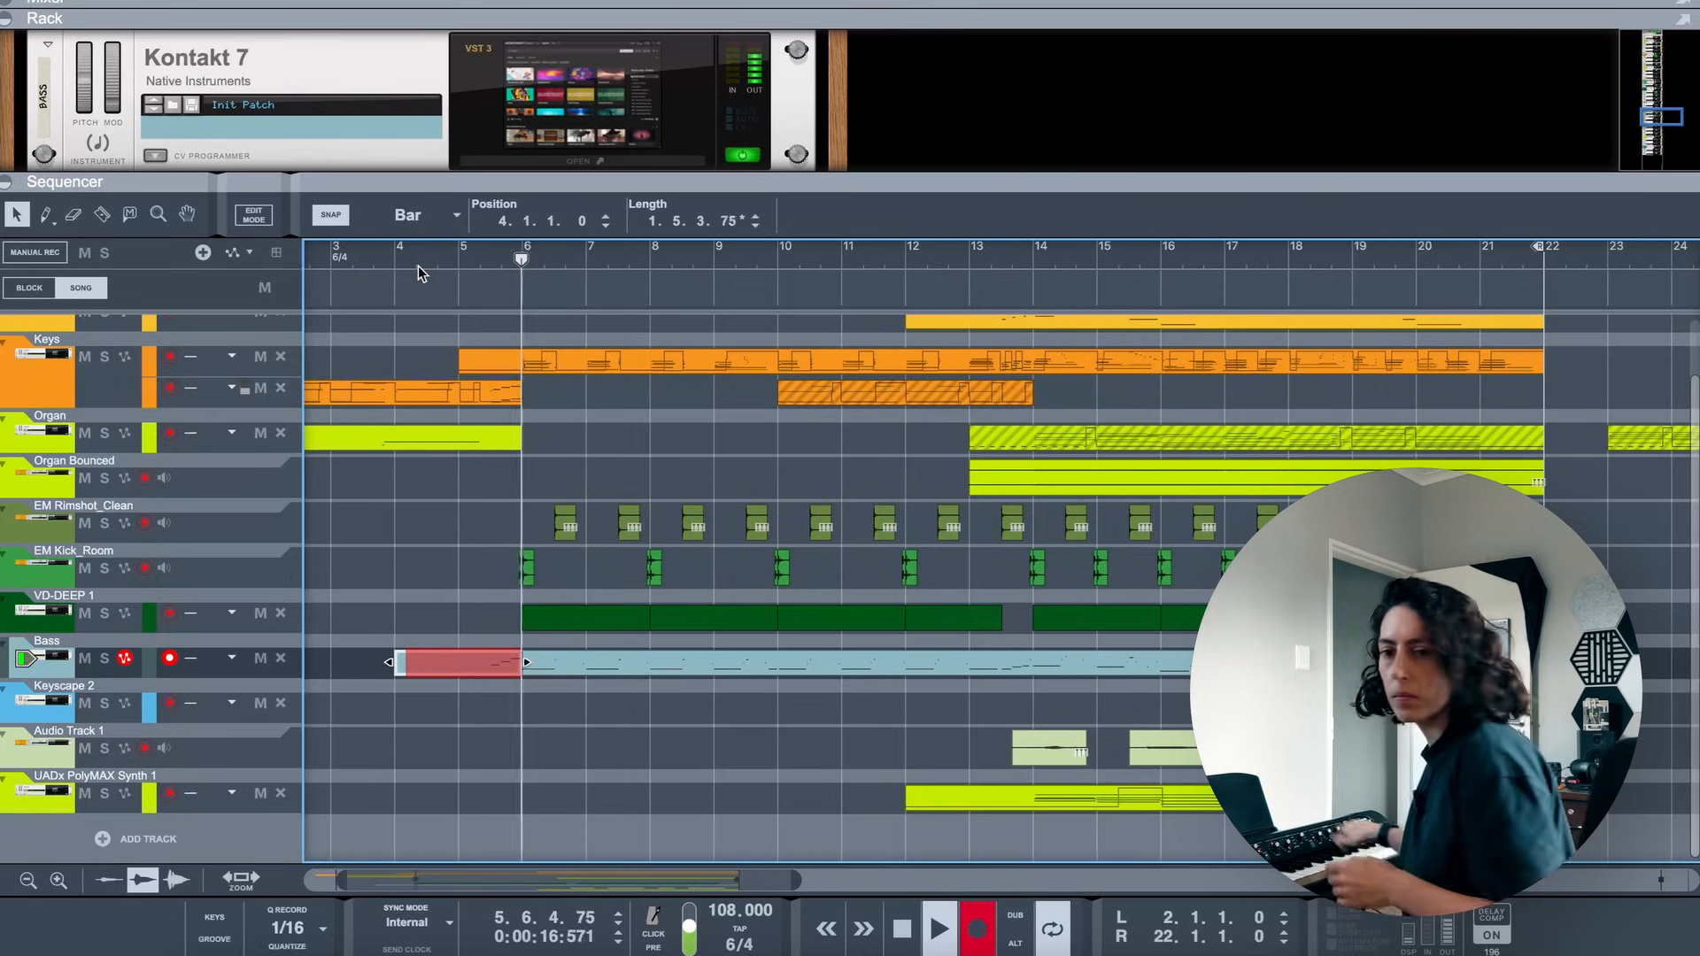
pyautogui.hotkey('ctrl', 'Return')
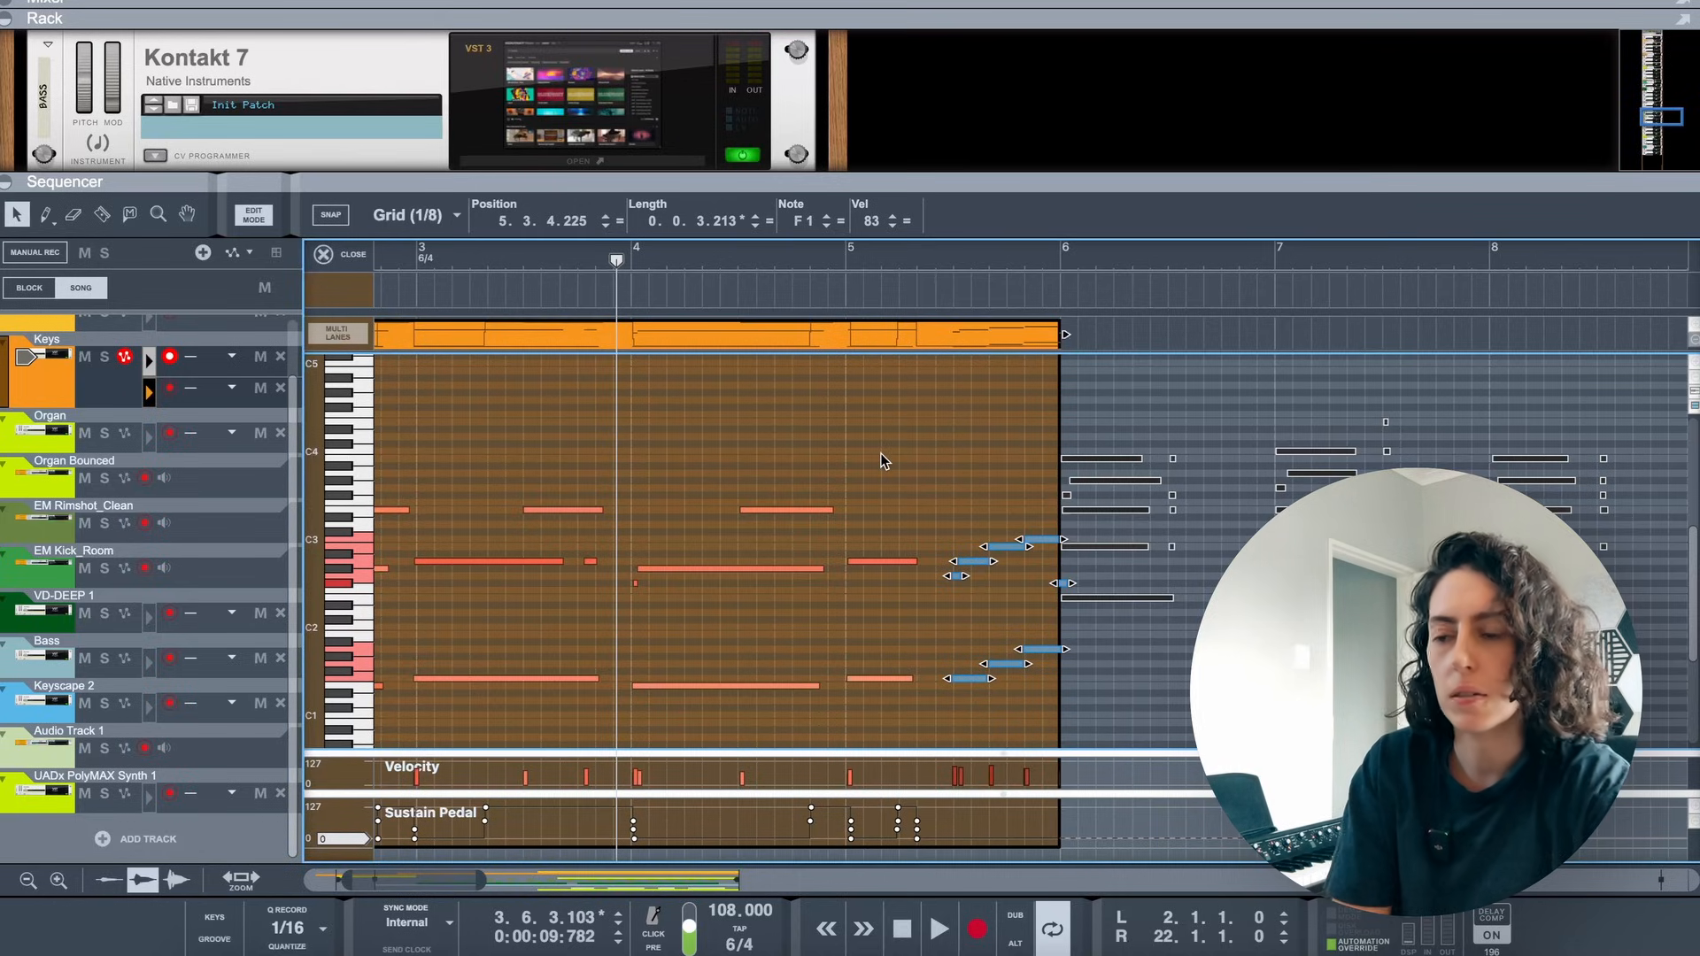
# Record new Keys notes at the end of bar 5, then dismiss the clip's context menu and stop playback
pyautogui.hotkey('ctrl', 'Return')
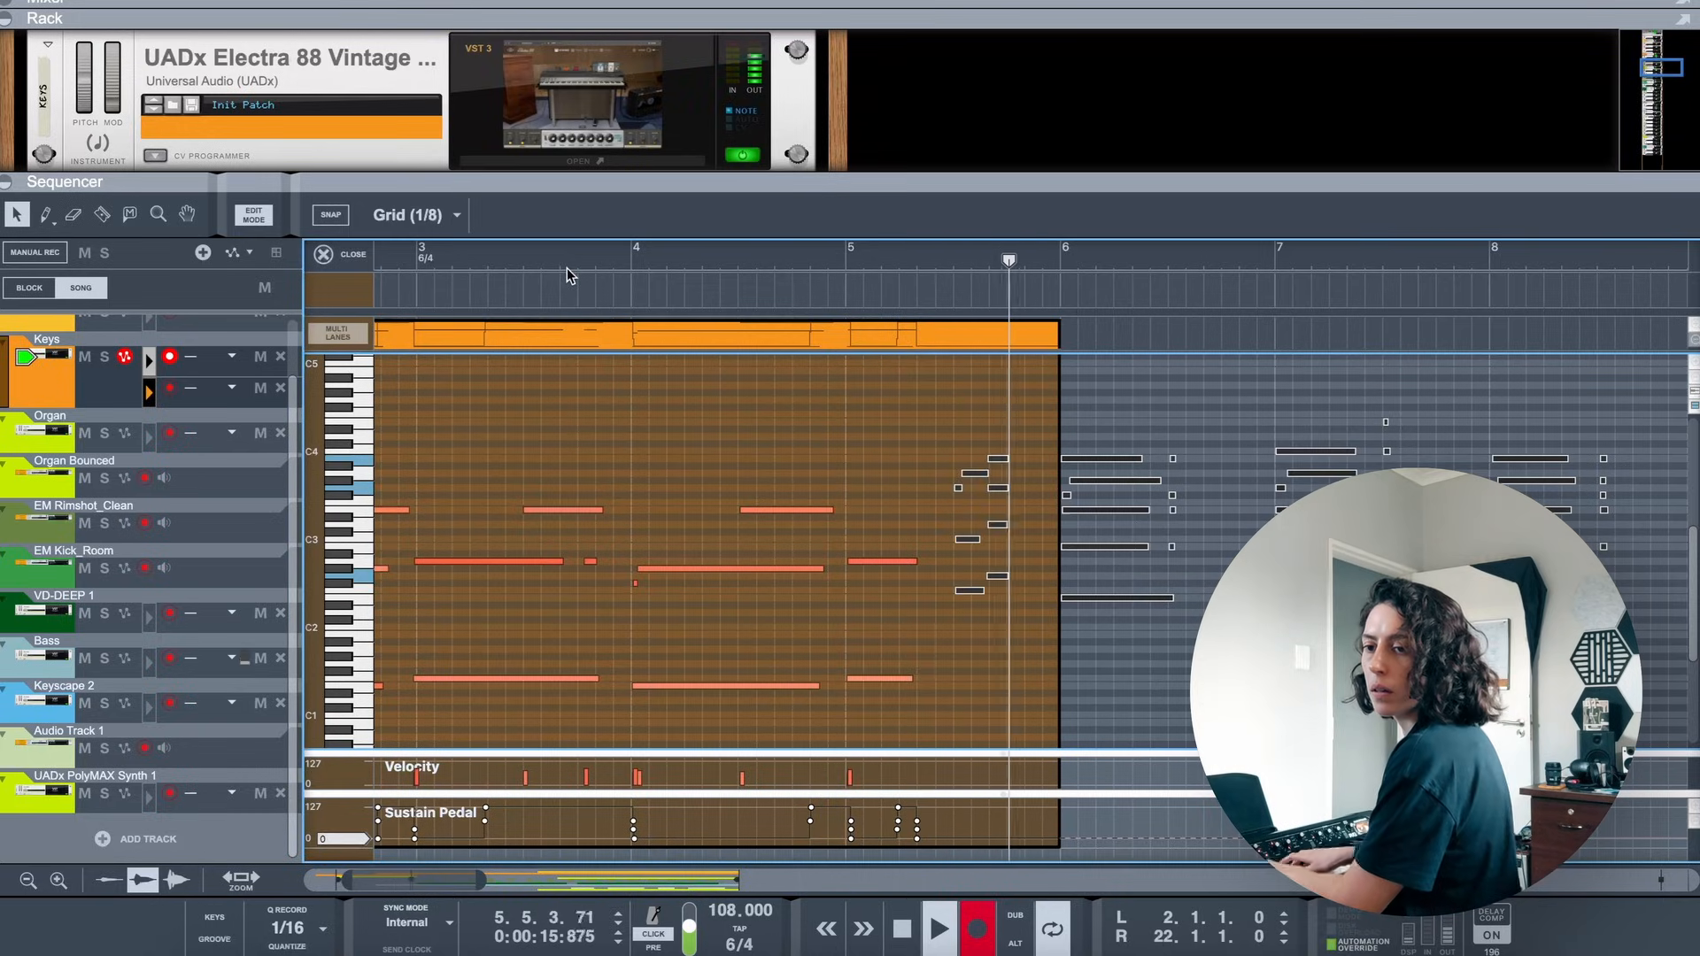
pyautogui.press('space')
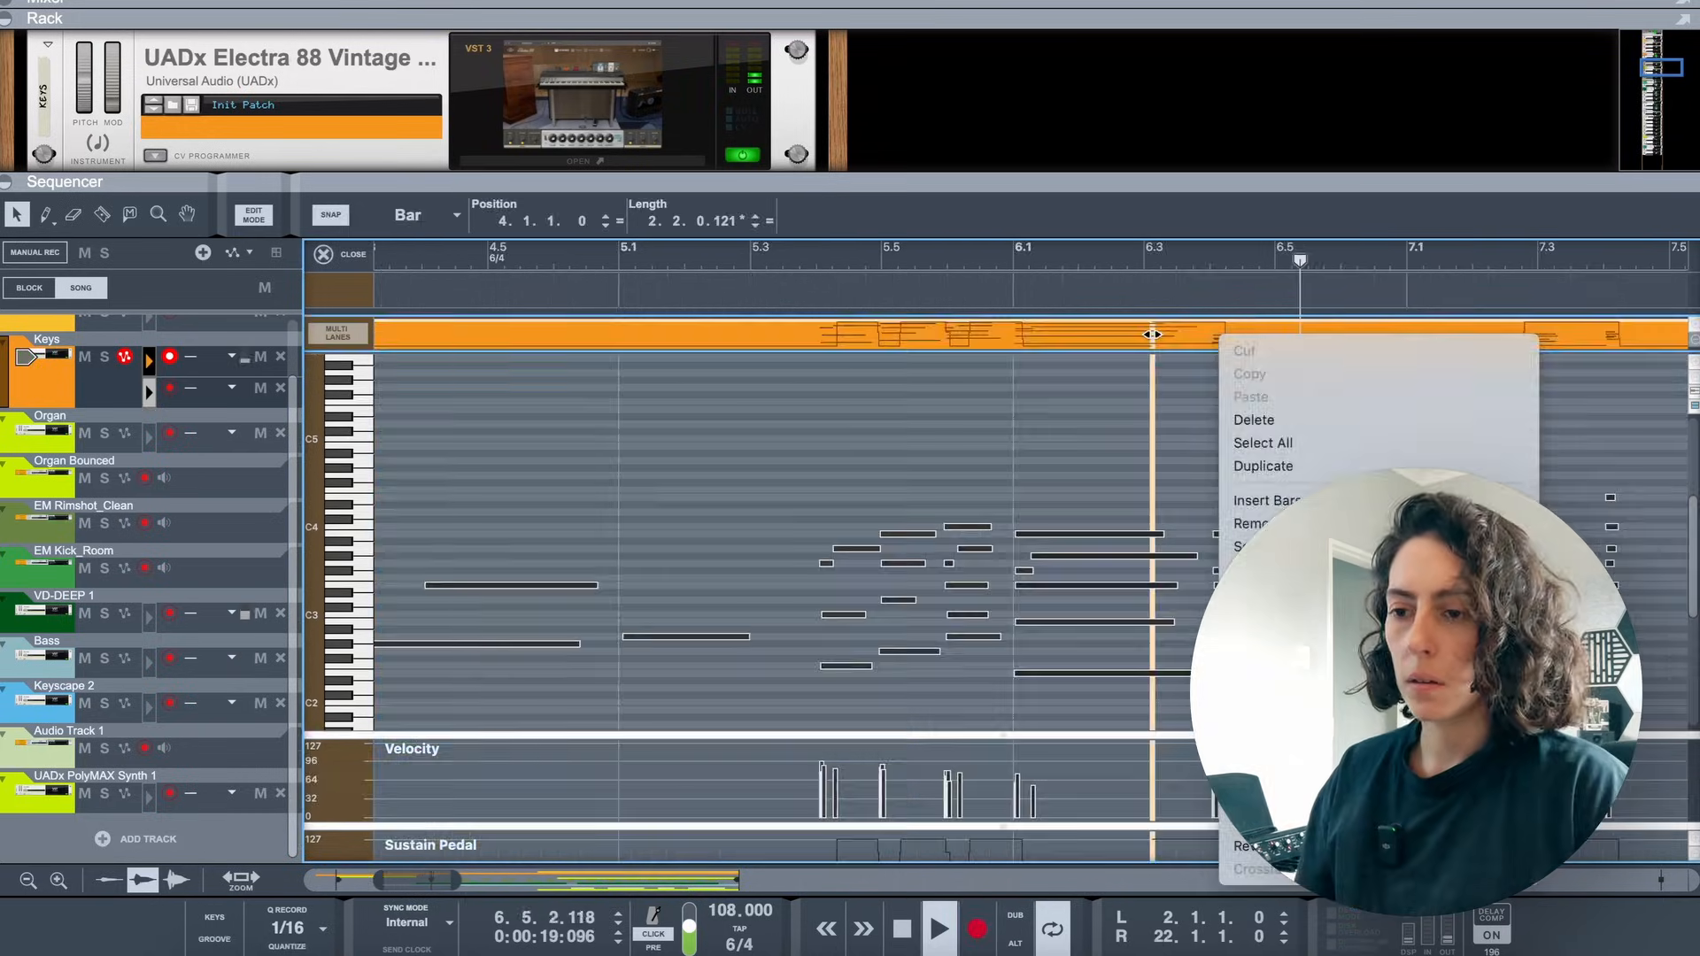
pyautogui.click(1130, 611)
pyautogui.press('space')
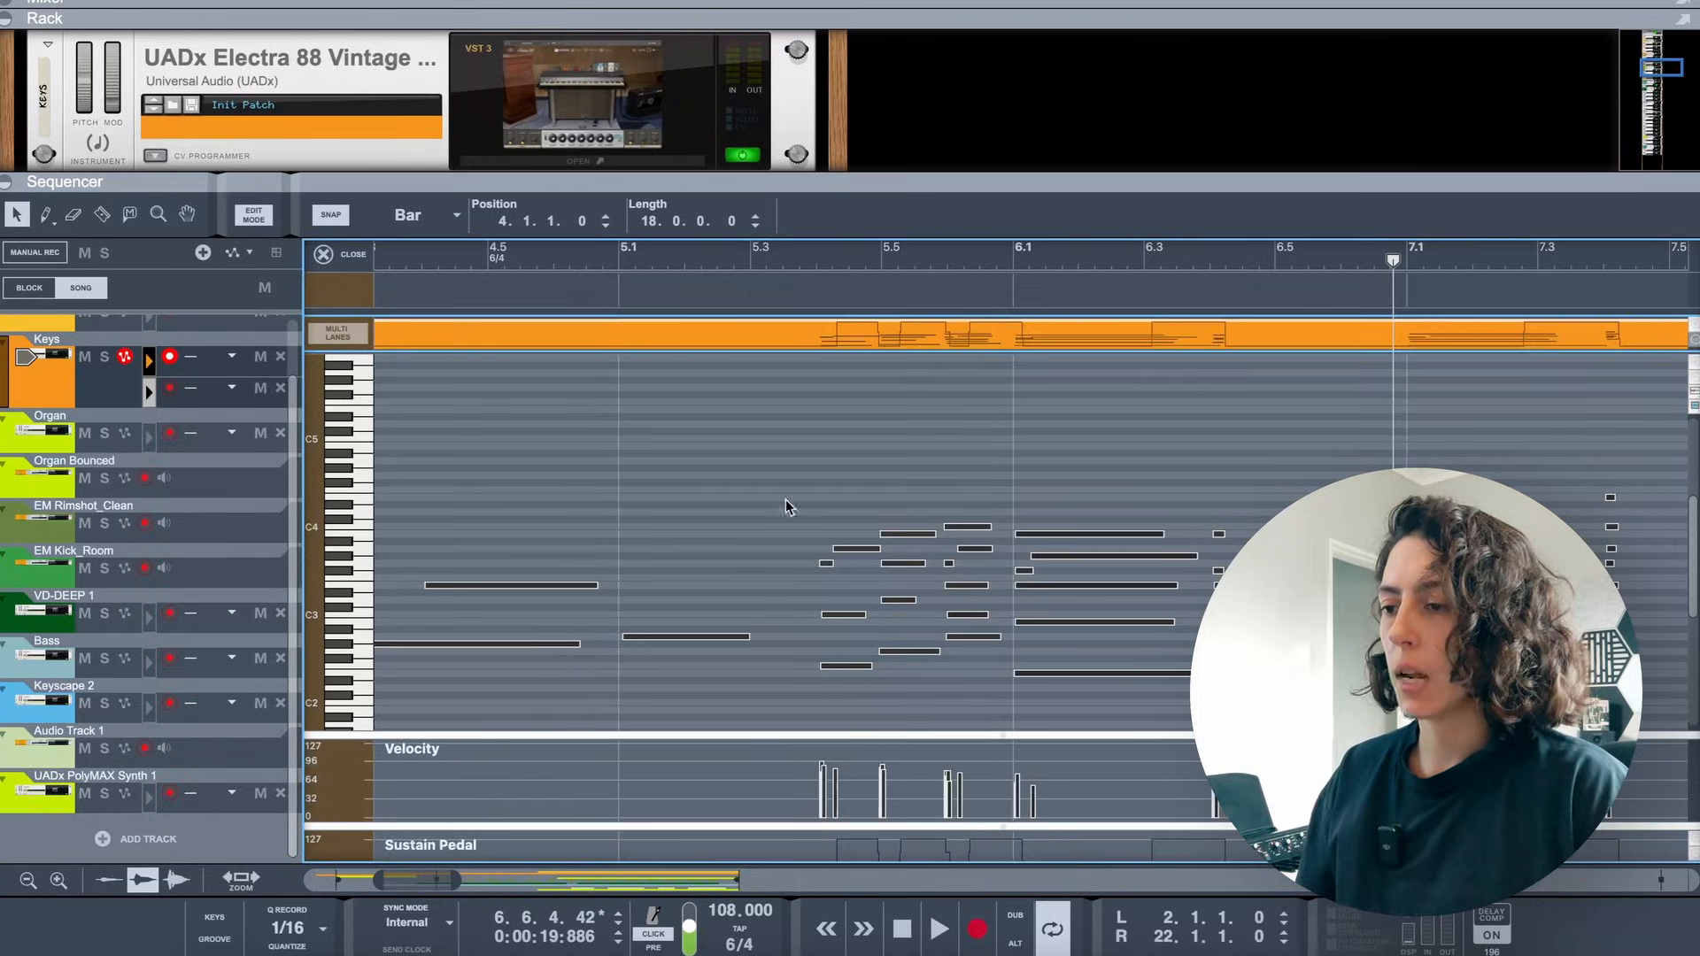